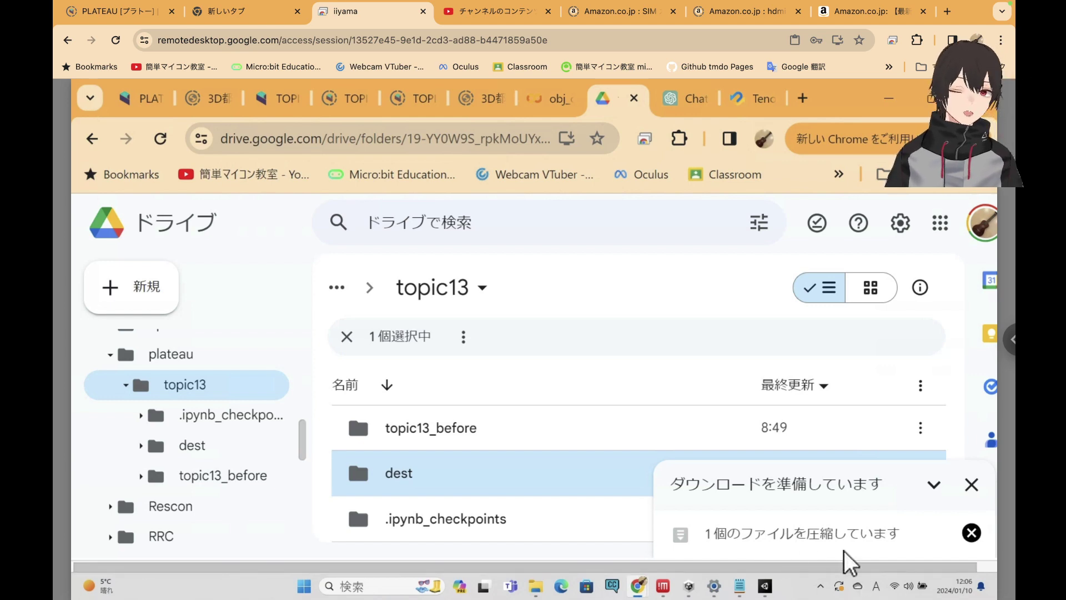
pyautogui.hotkey('ctrl', 'Left')
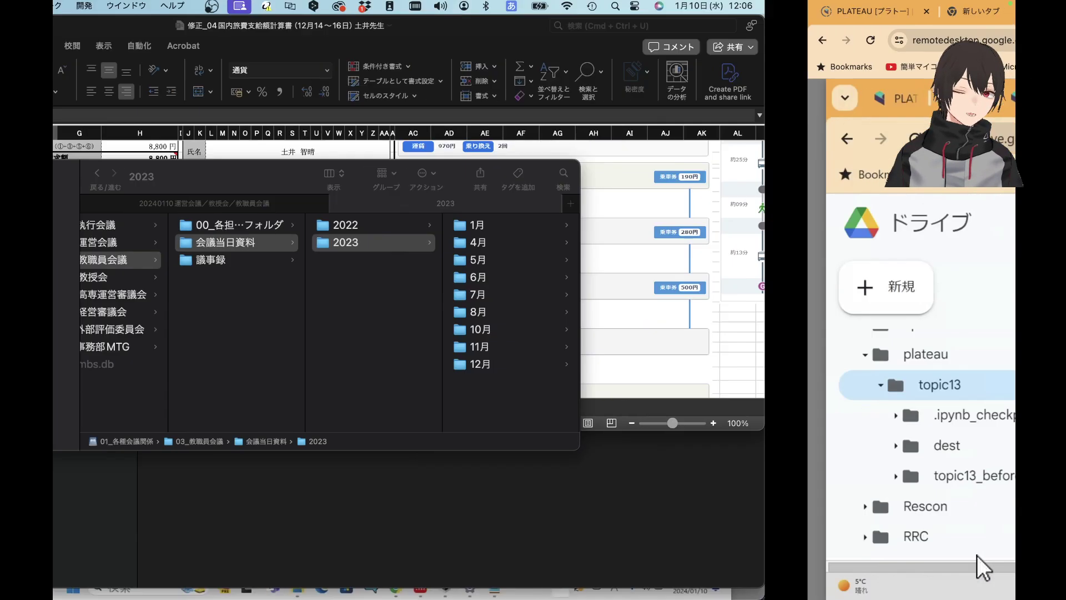
pyautogui.hotkey('ctrl', 'Right')
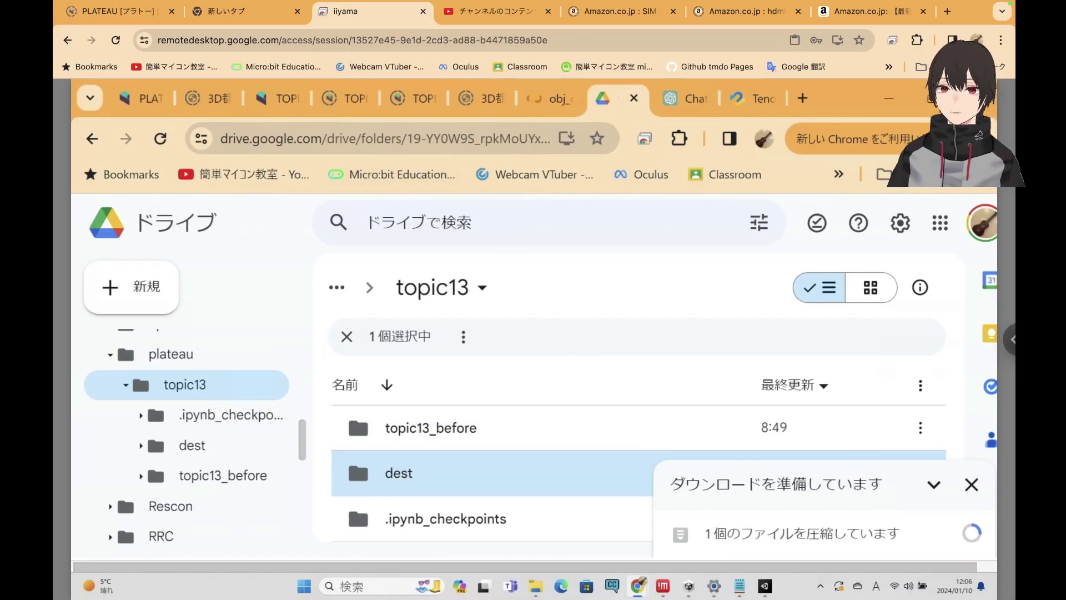
# Switch to the Unity editor and save the plateauTopic13 project
pyautogui.hotkey('alt', 'Tab')
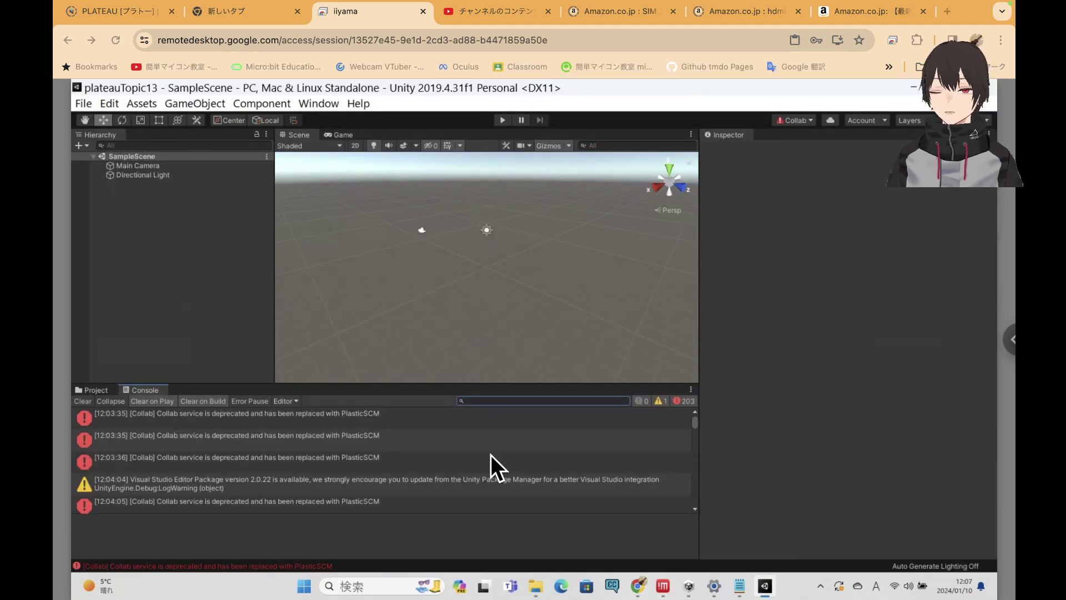
pyautogui.click(81, 102)
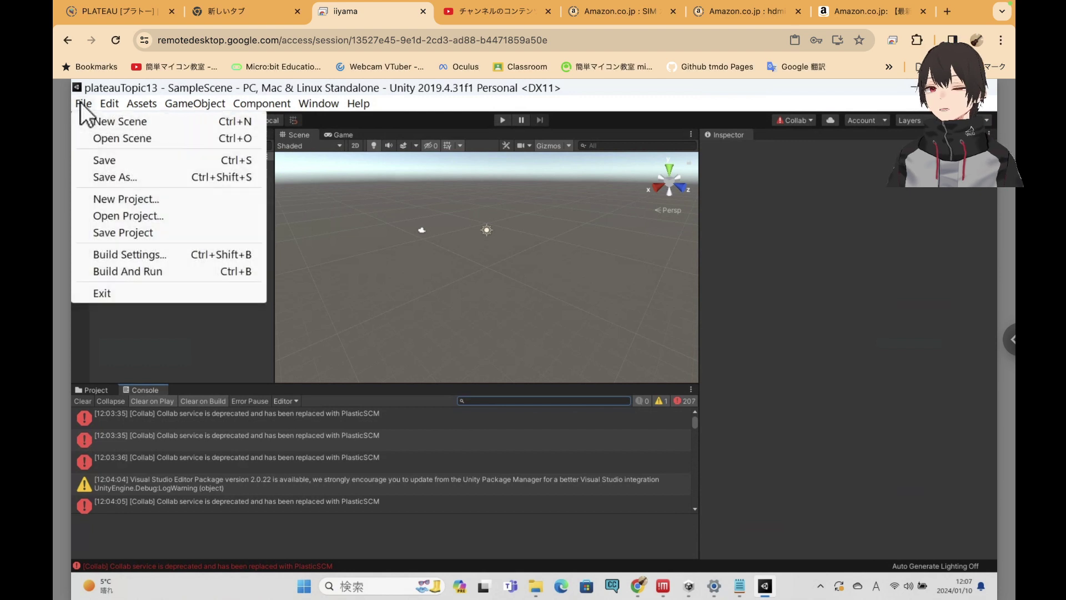
pyautogui.click(161, 234)
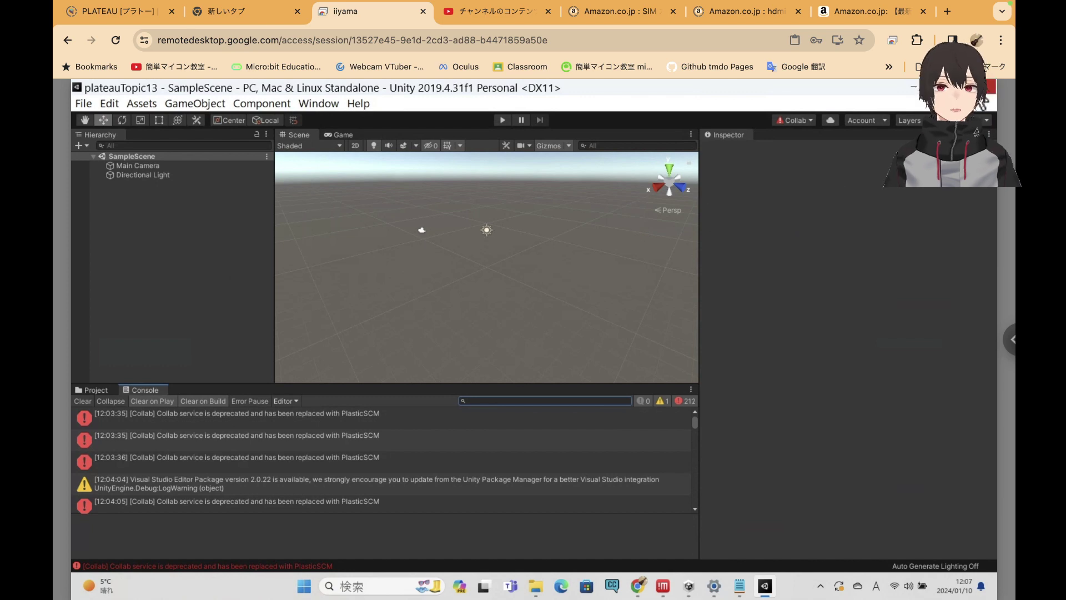
# Close the Unity editor, reopen the plateauTopic13 project from Unity Hub, and move its window lower on the desktop
pyautogui.hotkey('alt', 'Tab')
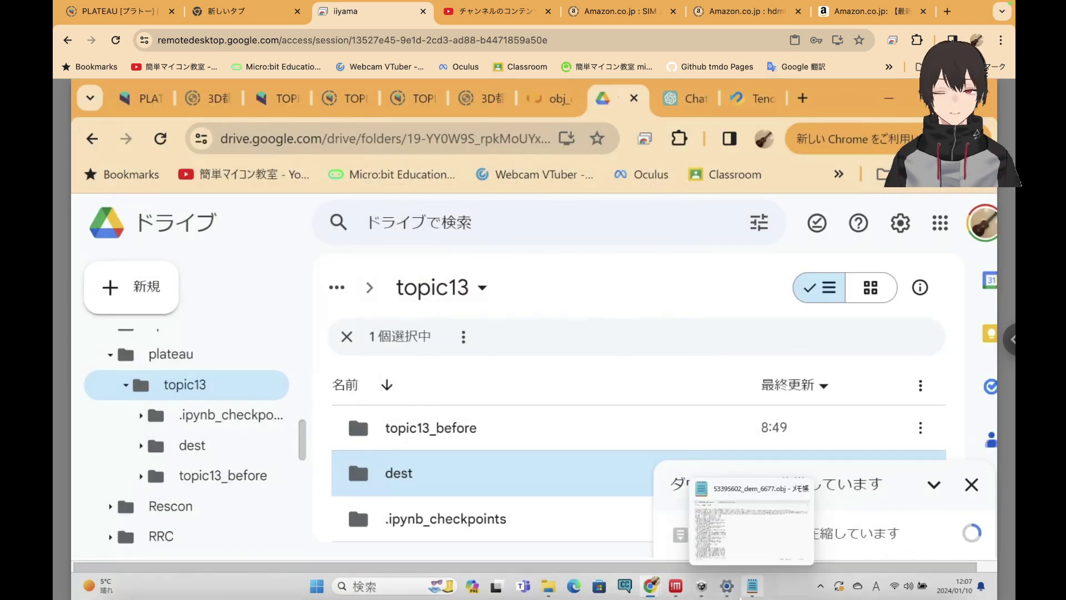
pyautogui.click(701, 587)
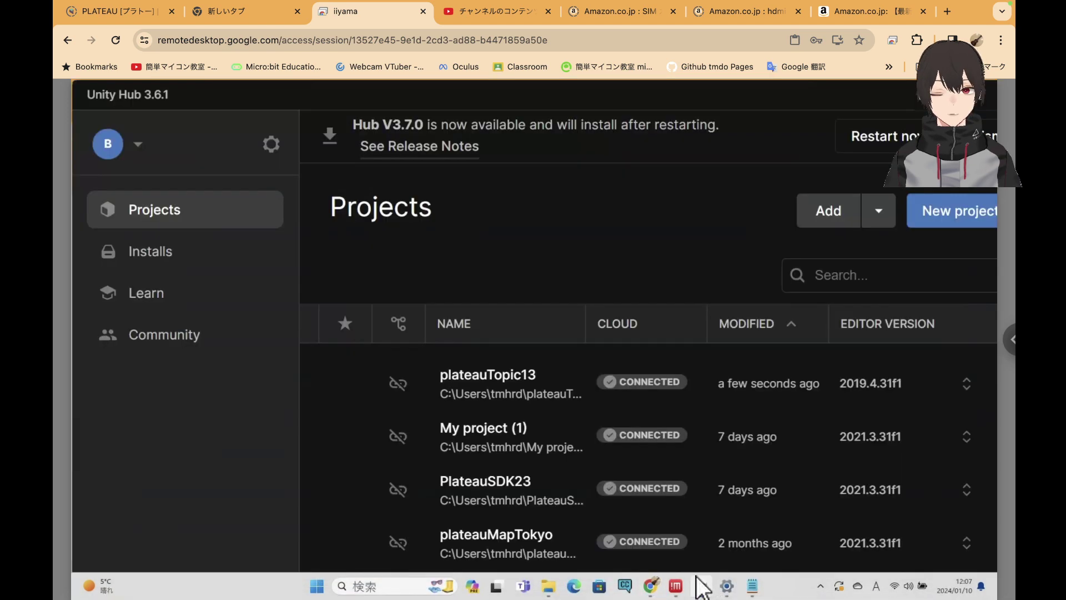
pyautogui.click(510, 389)
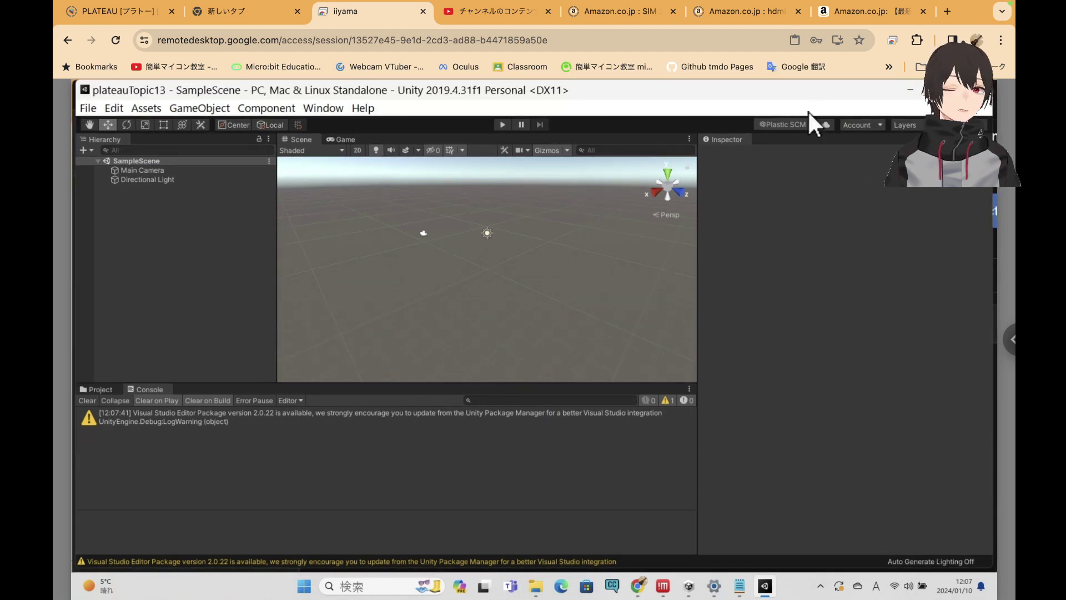
pyautogui.moveTo(808, 110); pyautogui.dragTo(806, 210)
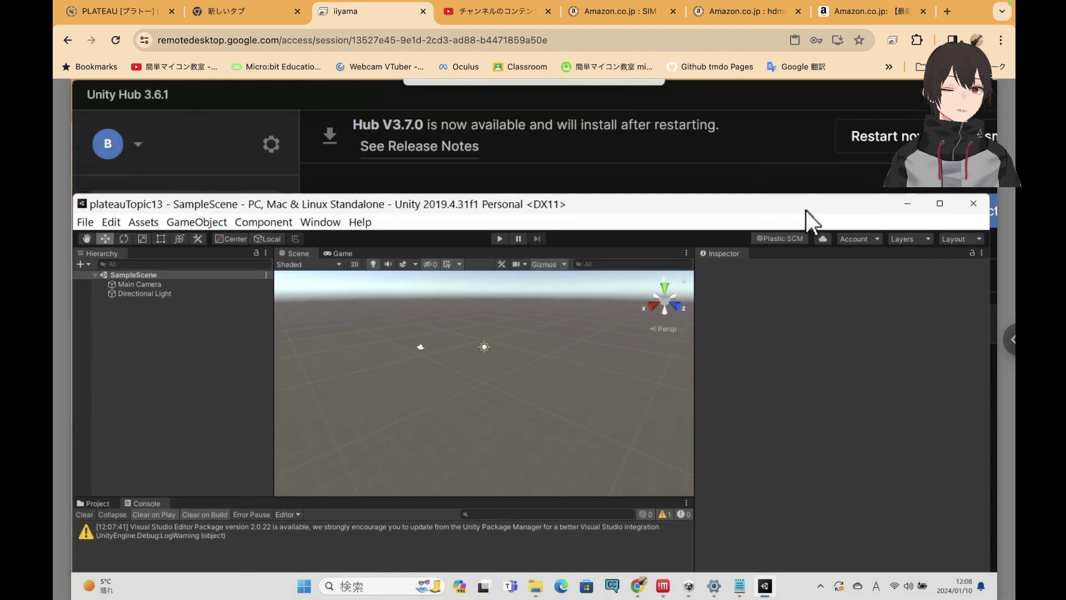
pyautogui.click(787, 106)
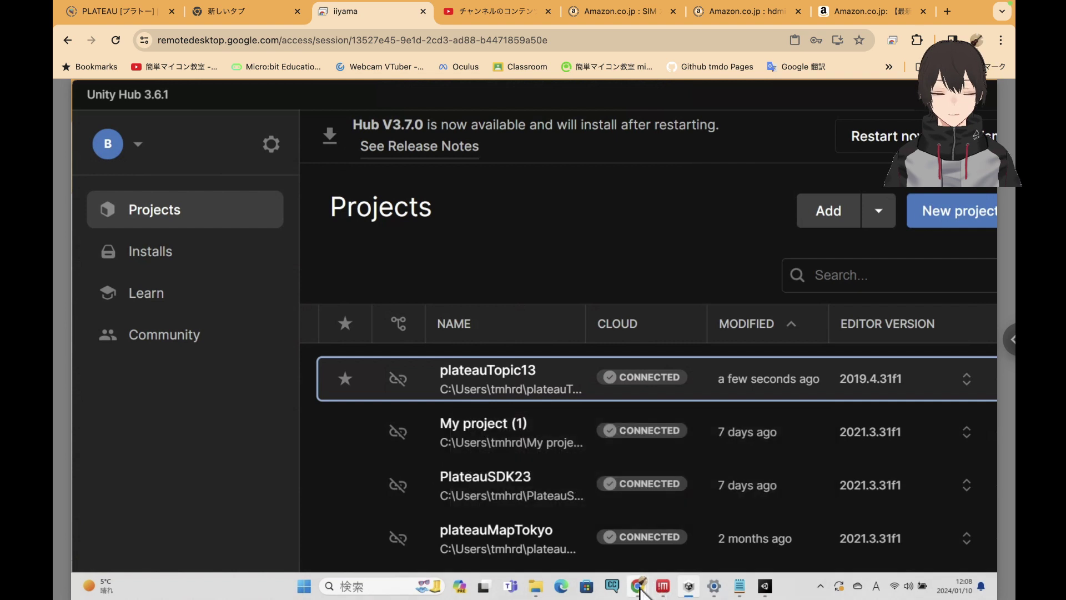
# Switch to the File Explorer window showing topic13_before and go up to the Downloads folder
pyautogui.moveTo(640, 589)
pyautogui.click(640, 529)
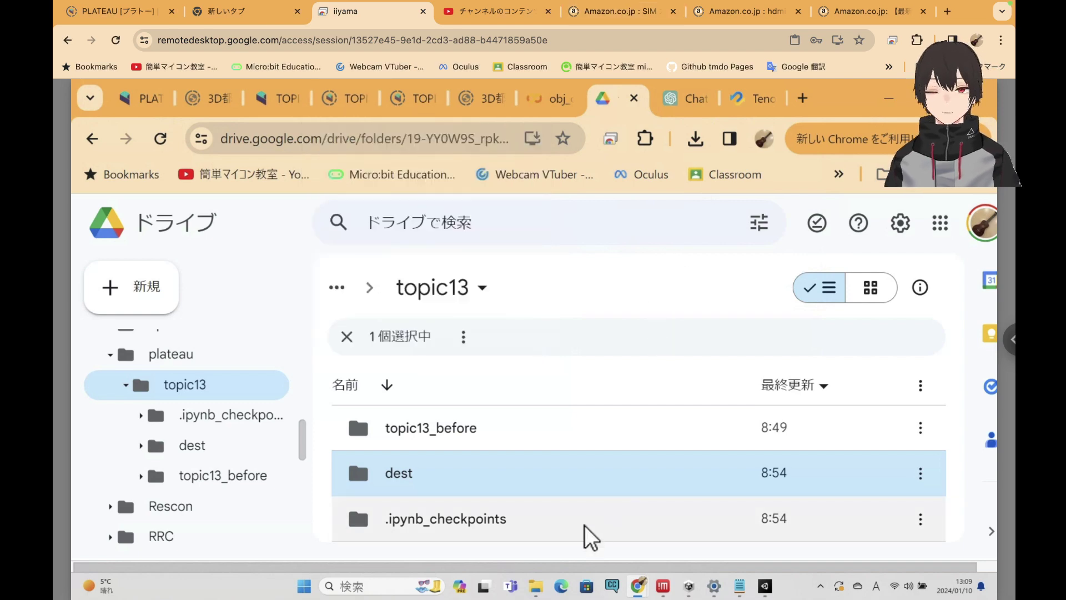
pyautogui.moveTo(536, 587)
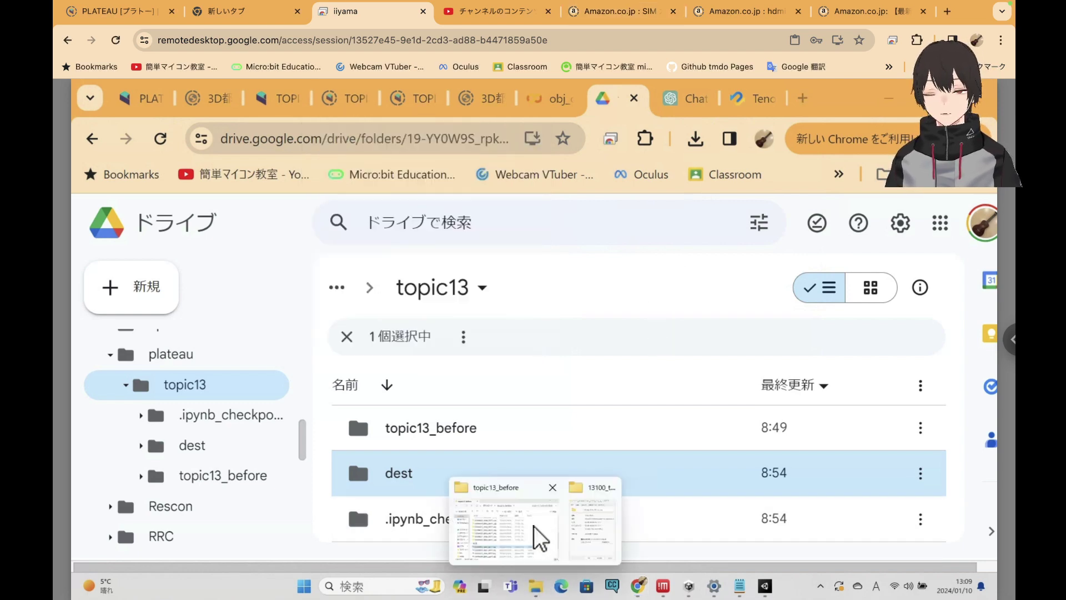
pyautogui.moveTo(538, 520)
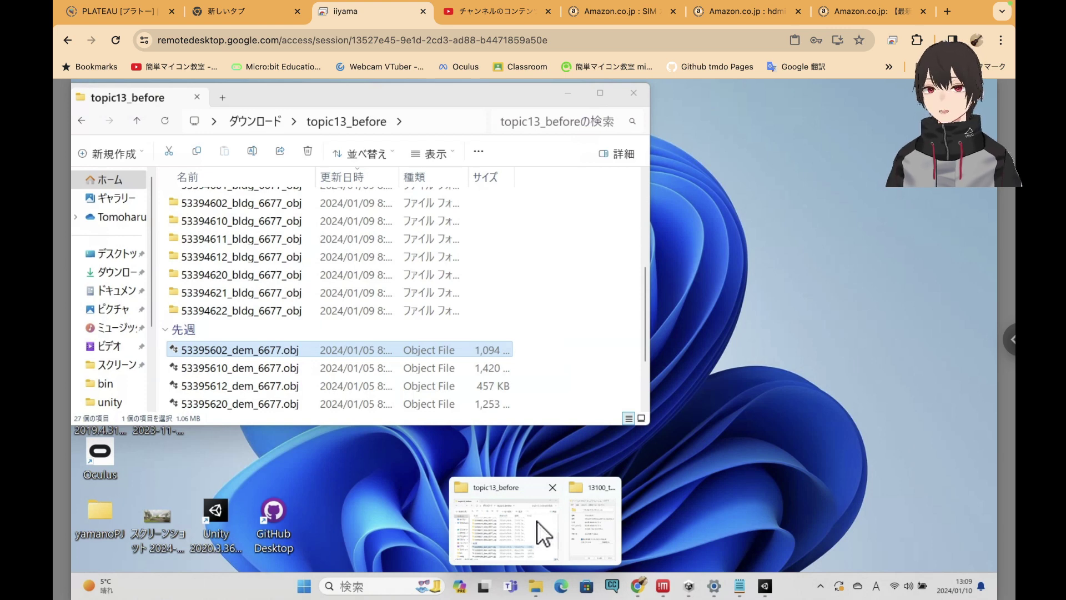
pyautogui.click(537, 521)
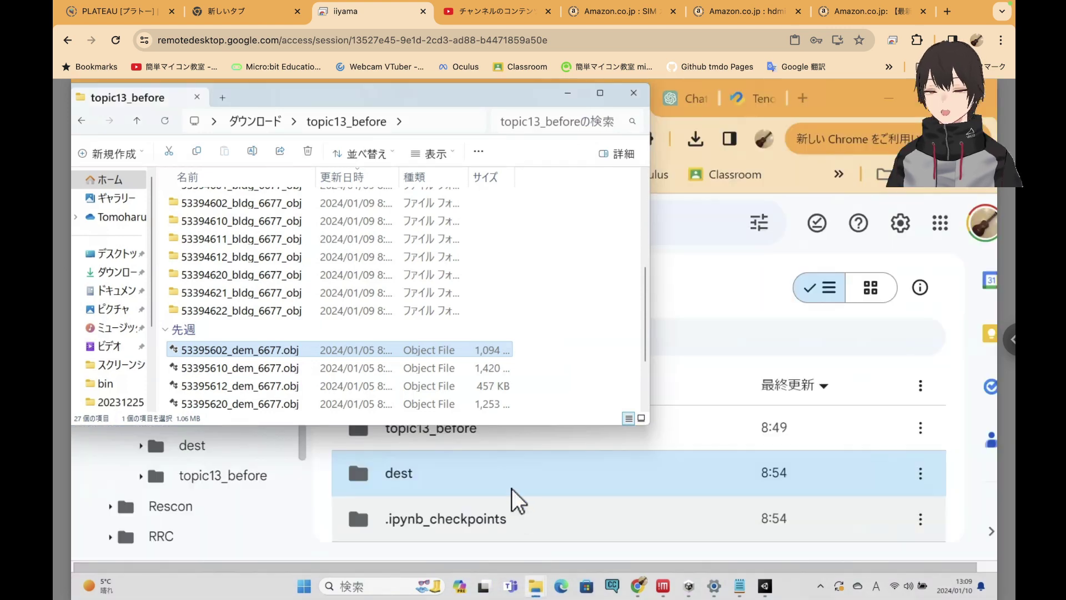
pyautogui.click(257, 121)
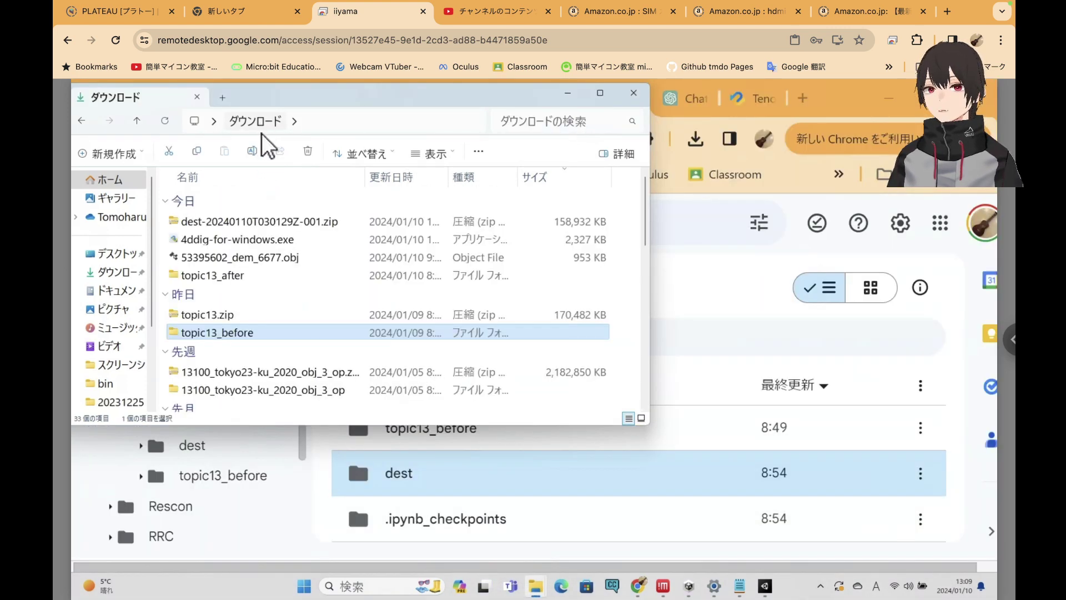
# Extract the whole archive dest-20240110T030129Z-001.zip to the proposed folder in Downloads
pyautogui.click(269, 223)
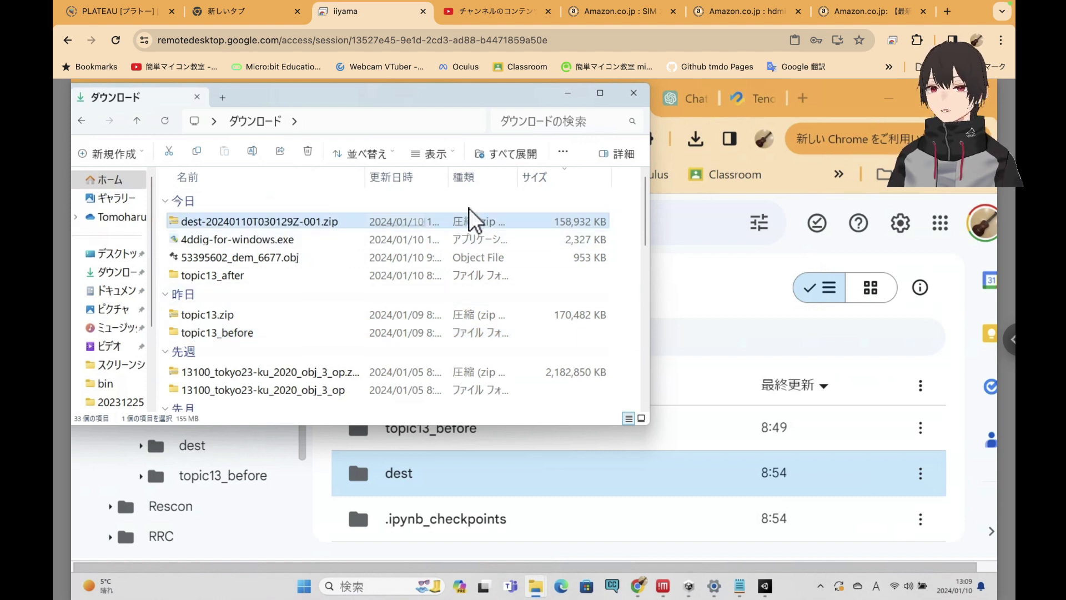
pyautogui.hotkey('ctrl', 'f')
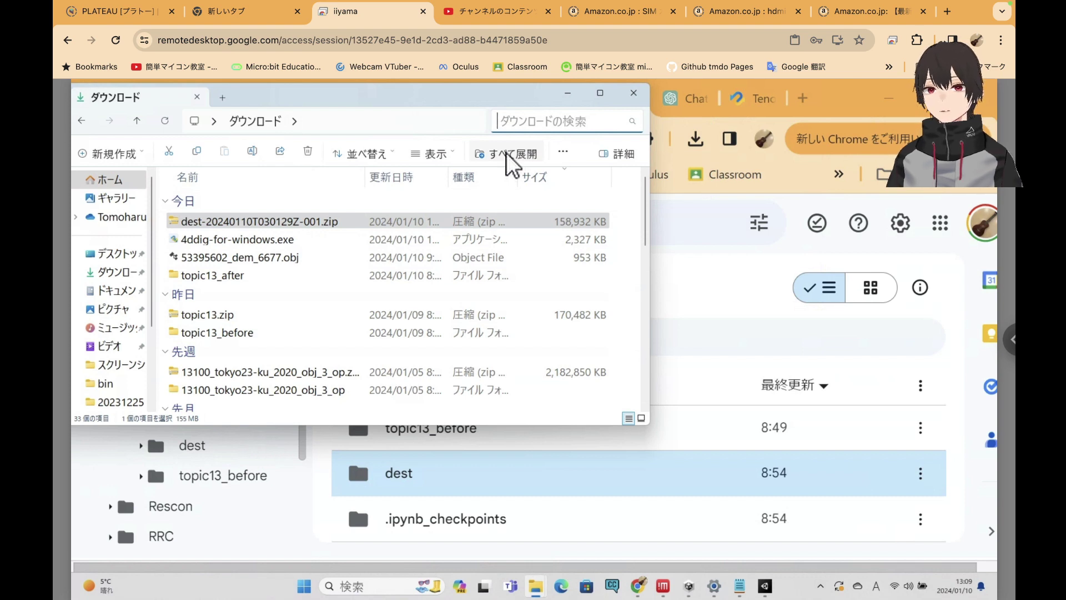
pyautogui.click(508, 158)
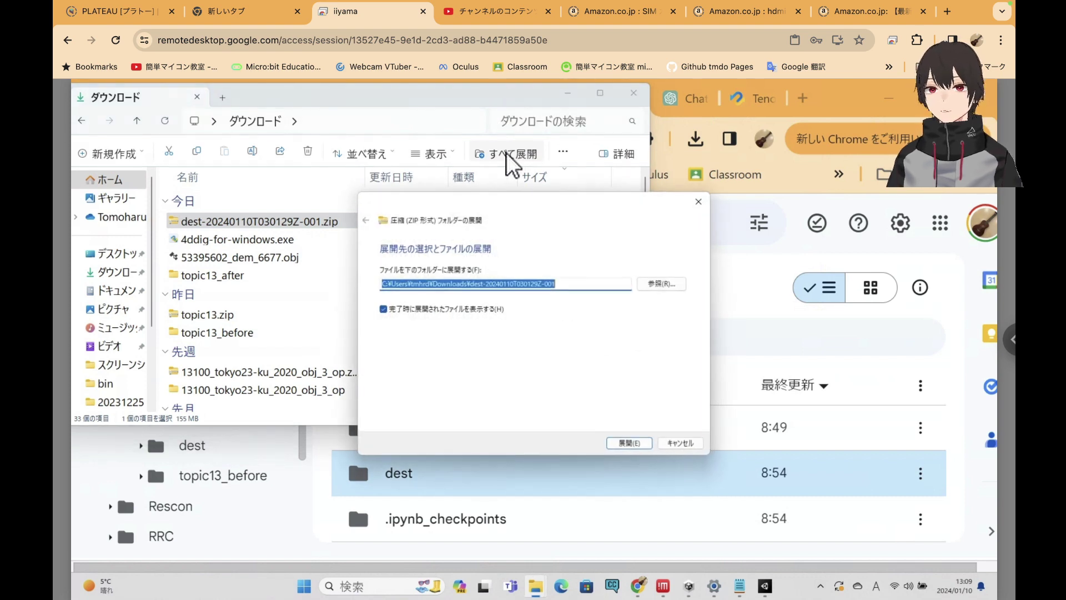
pyautogui.click(629, 445)
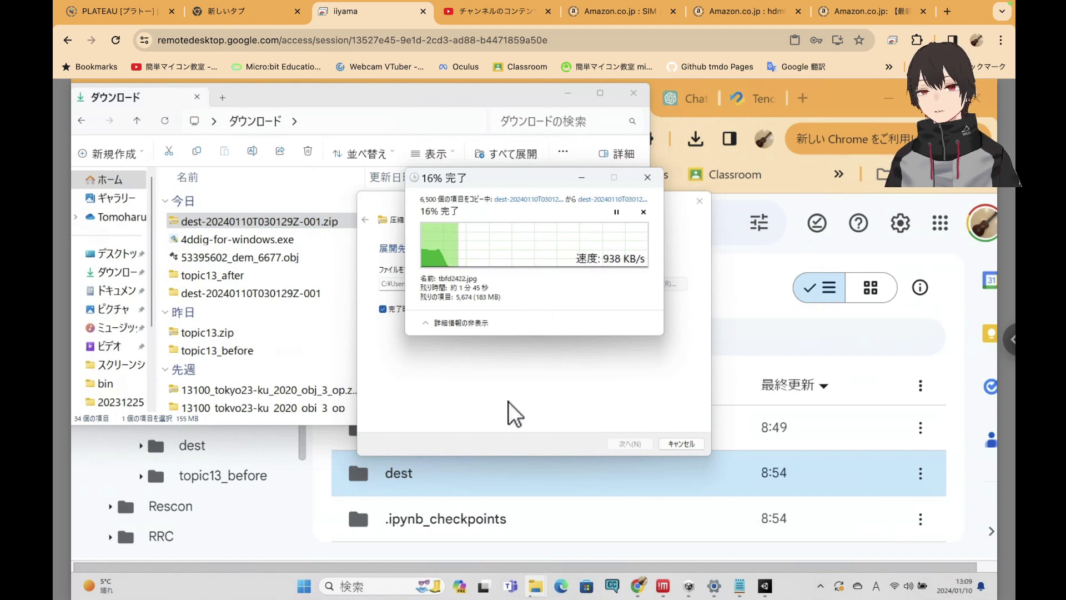
# Open the dest folder inside the extracted dest-20240110T030129Z-001 folder and look through its files
pyautogui.click(494, 389)
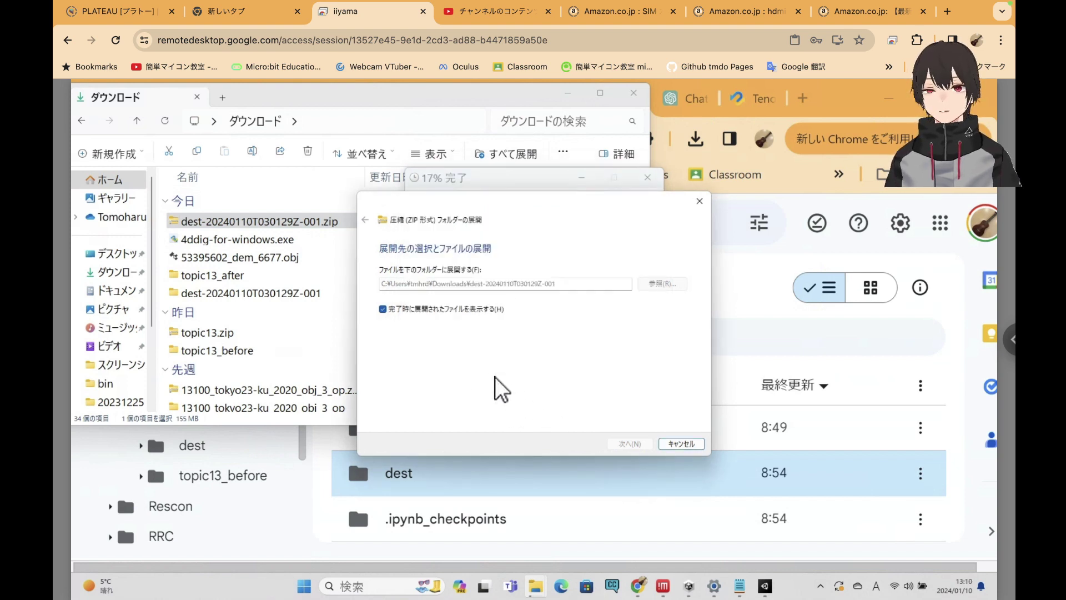
pyautogui.click(308, 100)
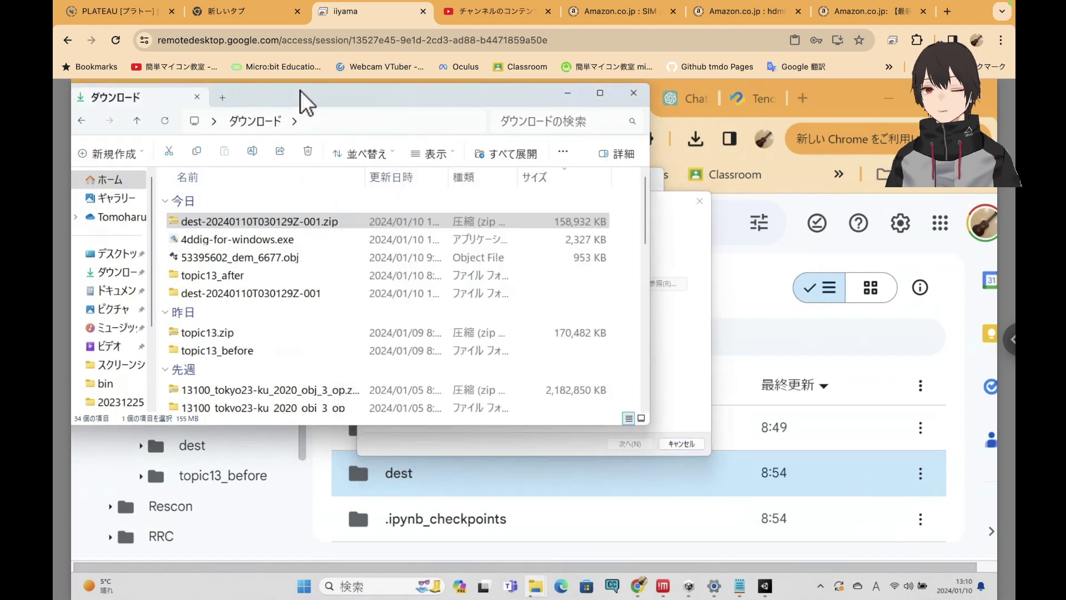
pyautogui.doubleClick(284, 295)
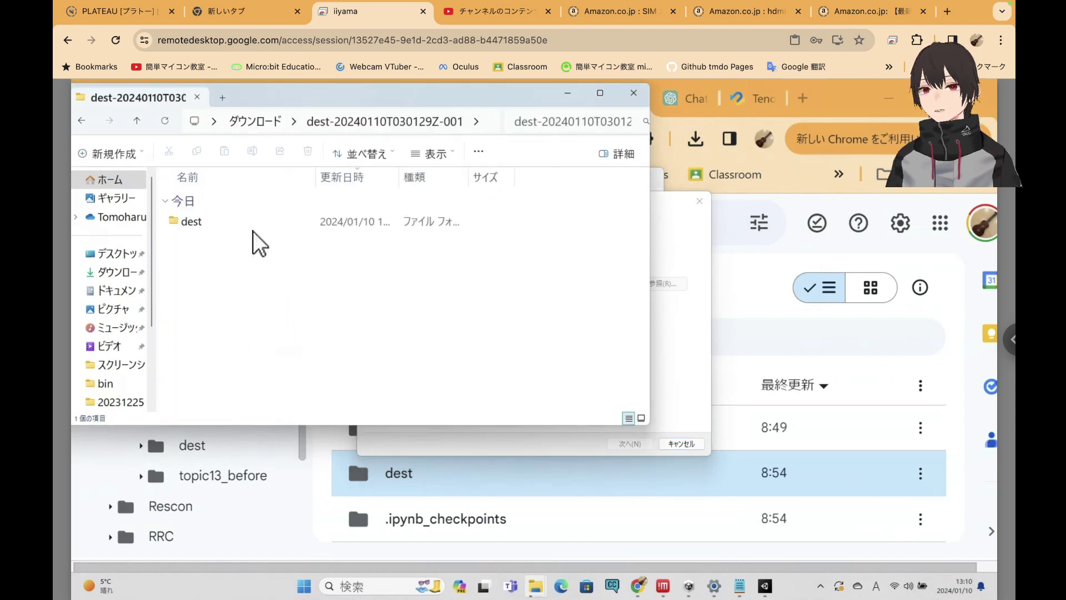
pyautogui.doubleClick(207, 223)
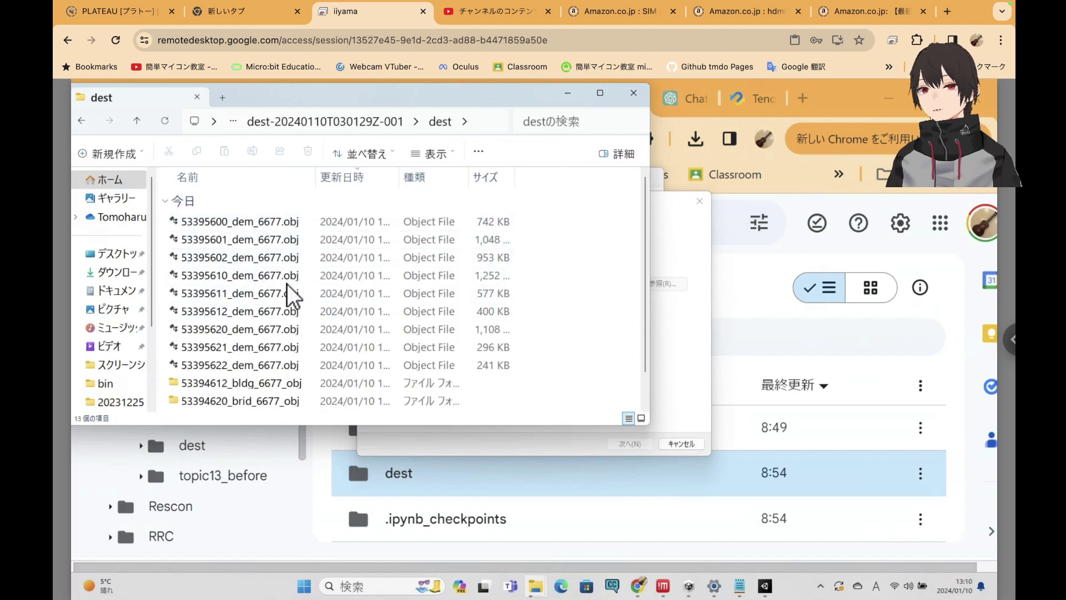
pyautogui.scroll(-1, 288, 284)
pyautogui.scroll(1, 288, 285)
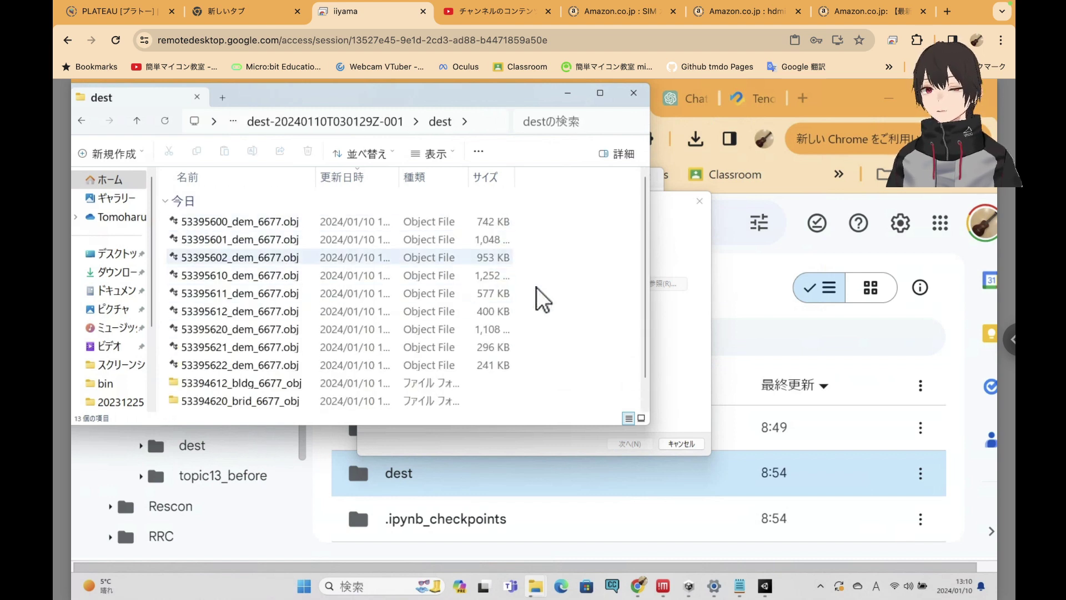
# Bring the ZIP extraction dialog forward and check the progress of the extraction
pyautogui.click(660, 227)
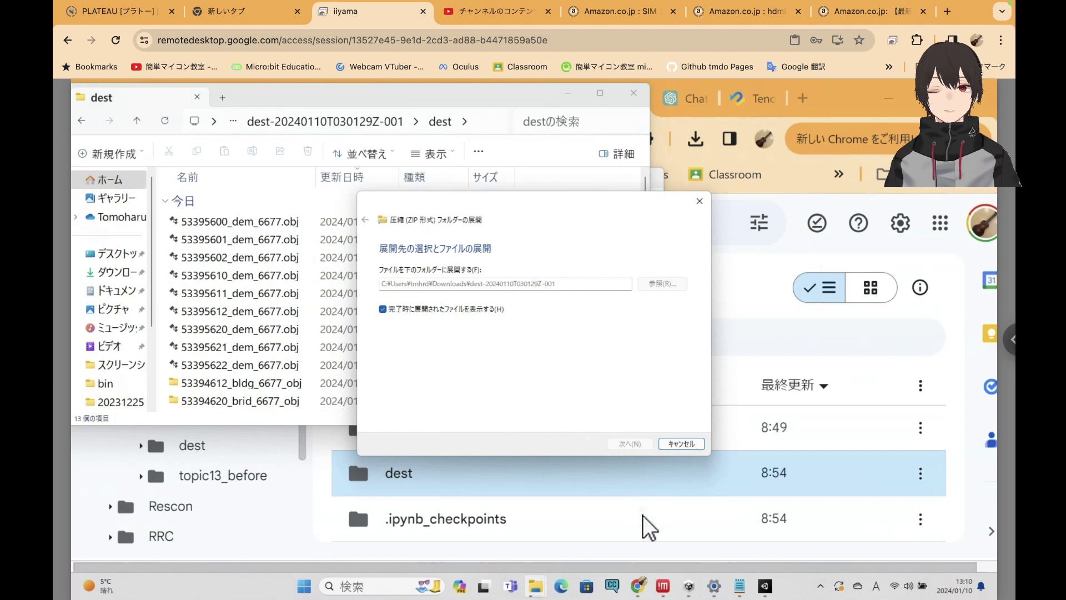
pyautogui.moveTo(742, 590)
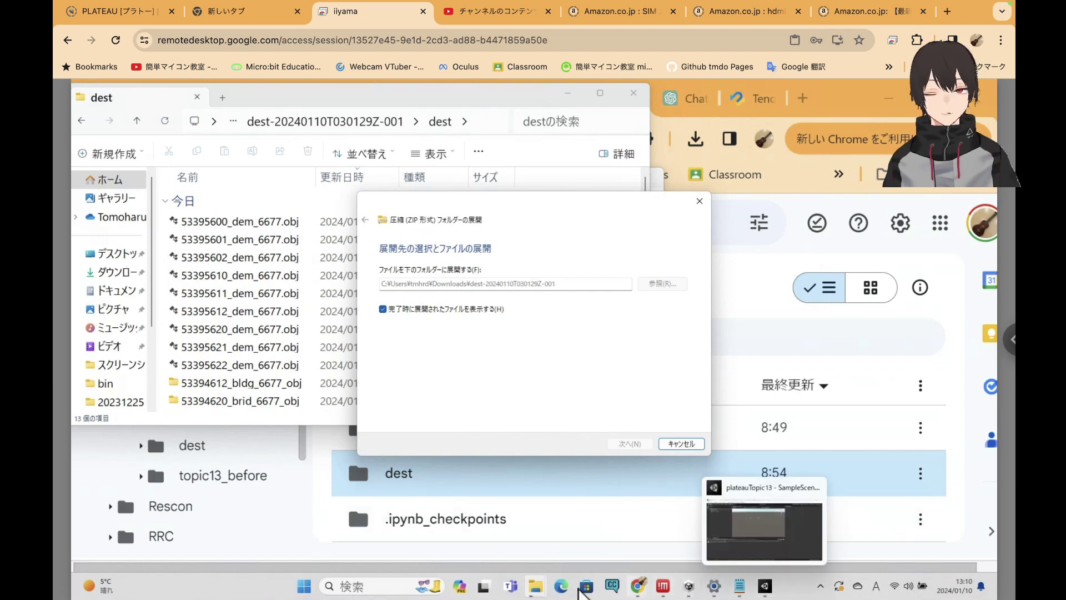
pyautogui.moveTo(527, 589)
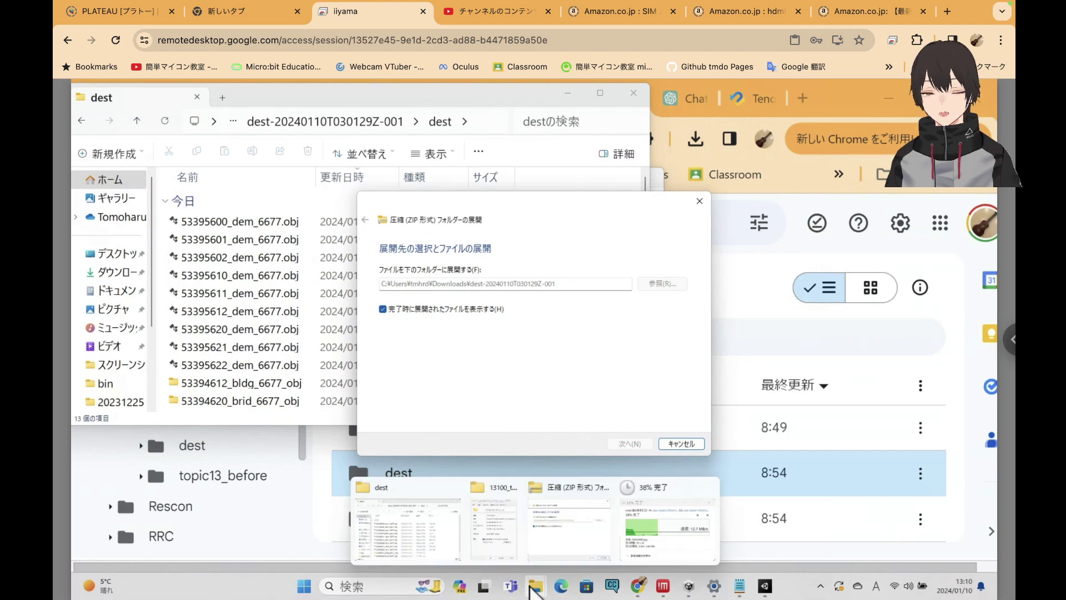
pyautogui.moveTo(639, 529)
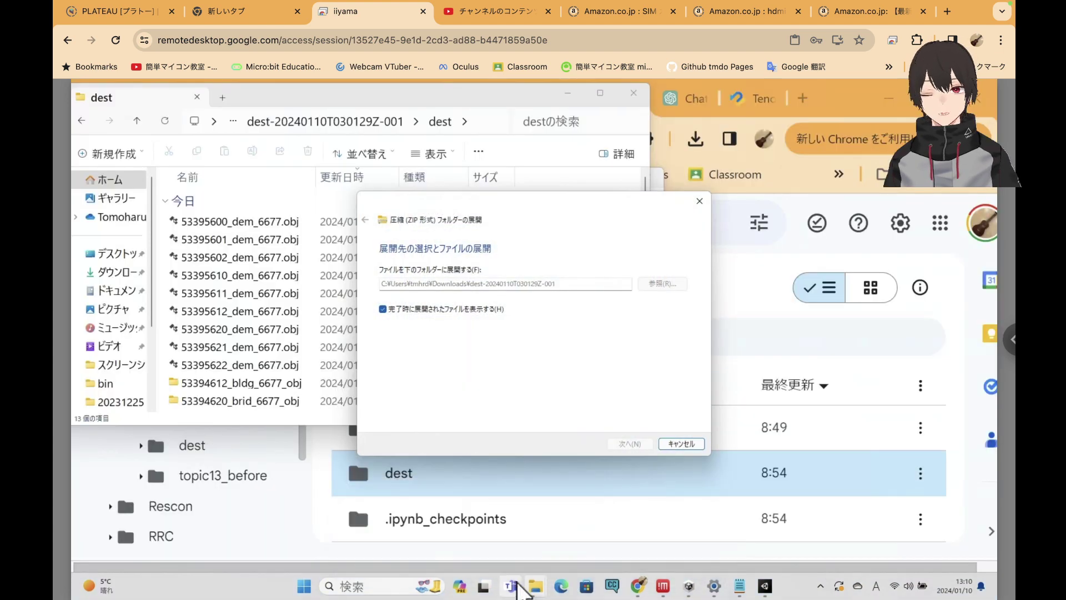
# Clear the Unity and File Explorer windows away and read section 13.1.2 of the PLATEAU tutorial in Chrome about importing into Unity
pyautogui.click(764, 587)
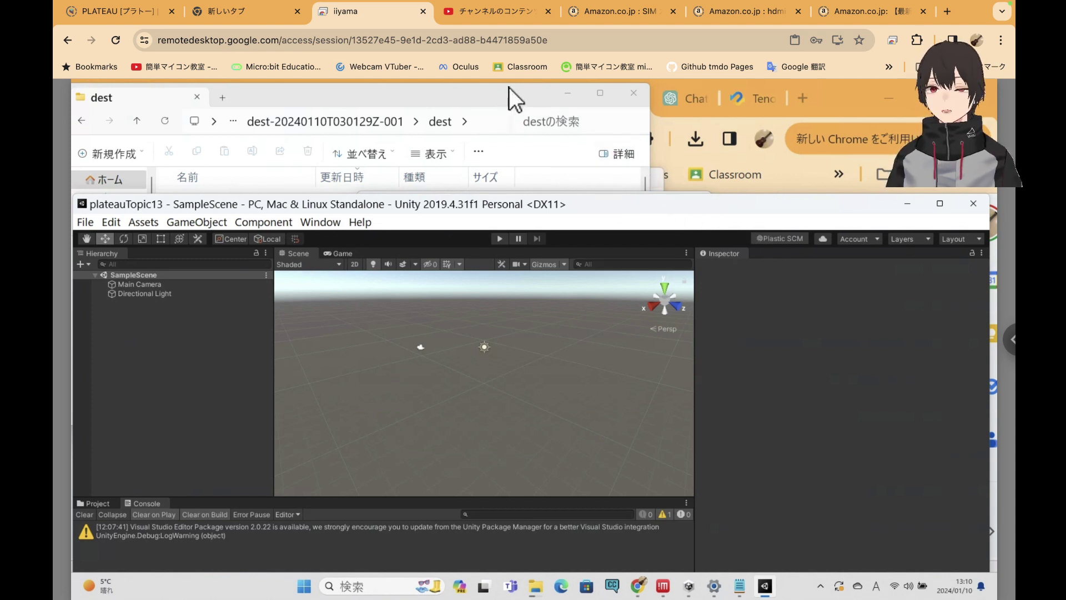
pyautogui.click(568, 93)
pyautogui.click(265, 100)
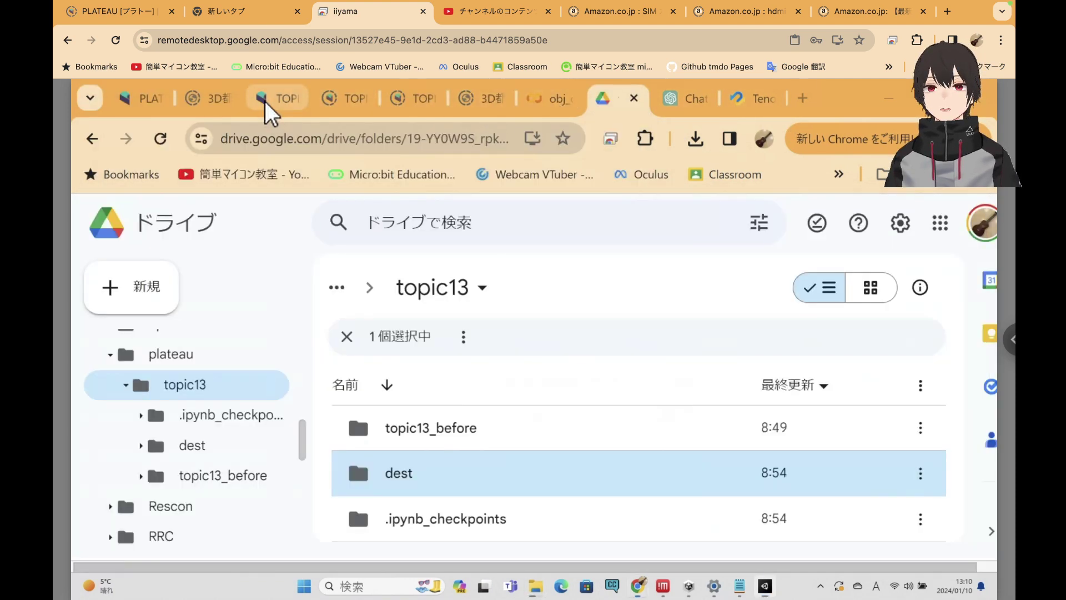
pyautogui.scroll(5, 578, 282)
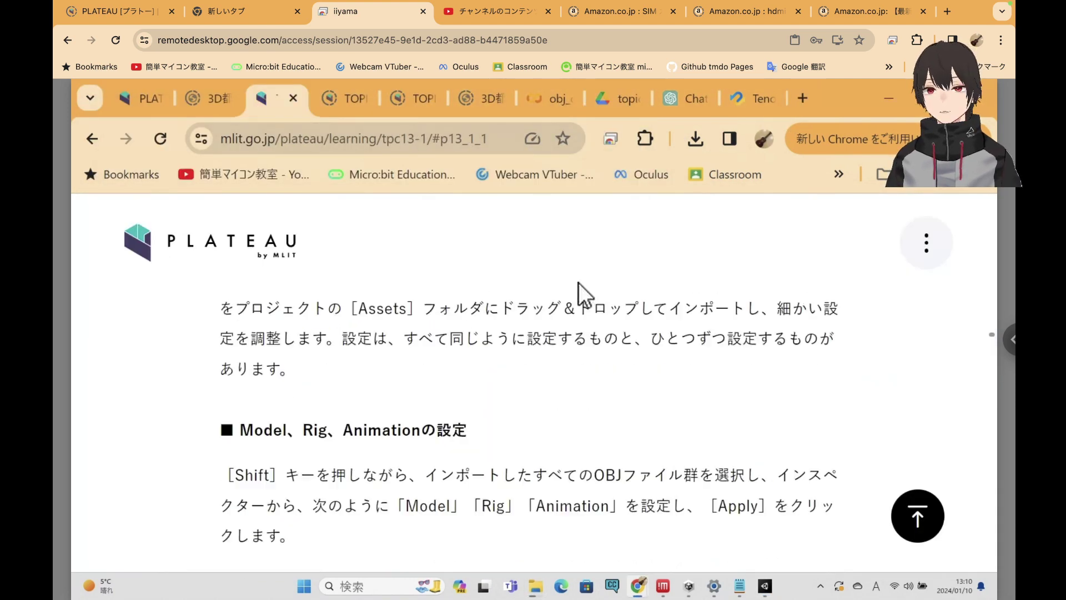
pyautogui.scroll(4, 579, 282)
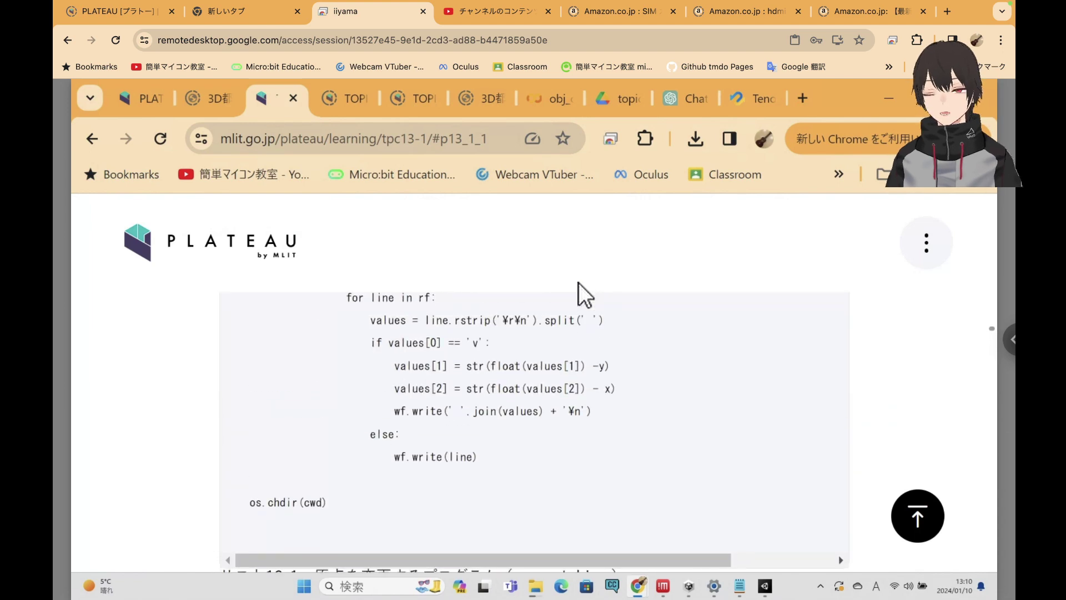
pyautogui.scroll(-4, 579, 283)
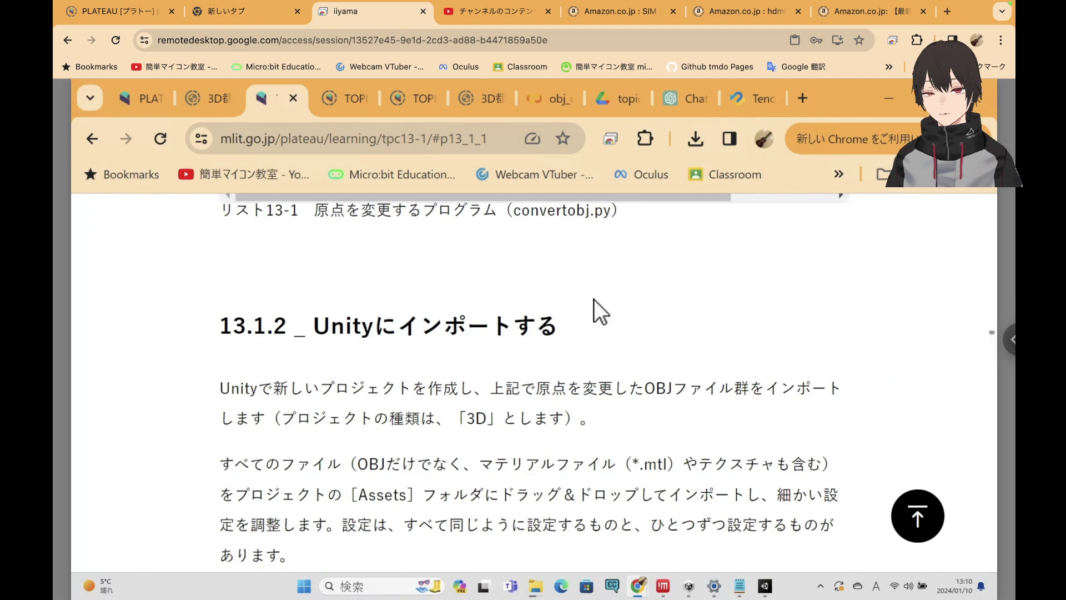
pyautogui.scroll(-1, 659, 333)
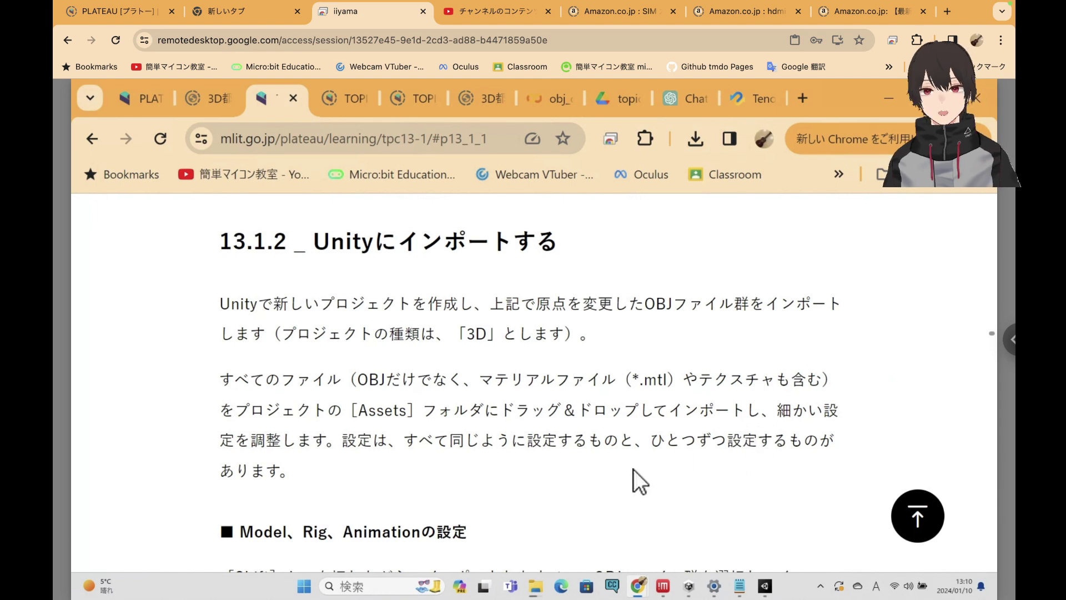
pyautogui.scroll(-1, 634, 469)
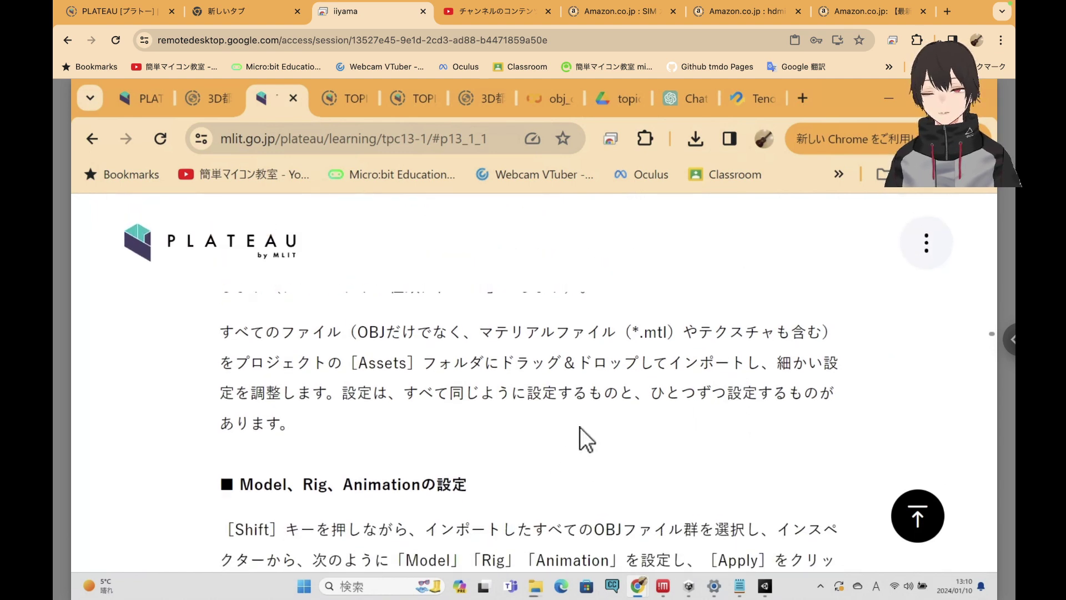
# Switch to the Unity project plateauTopic13, maximize its window and show the Assets folder in the project browser
pyautogui.click(764, 587)
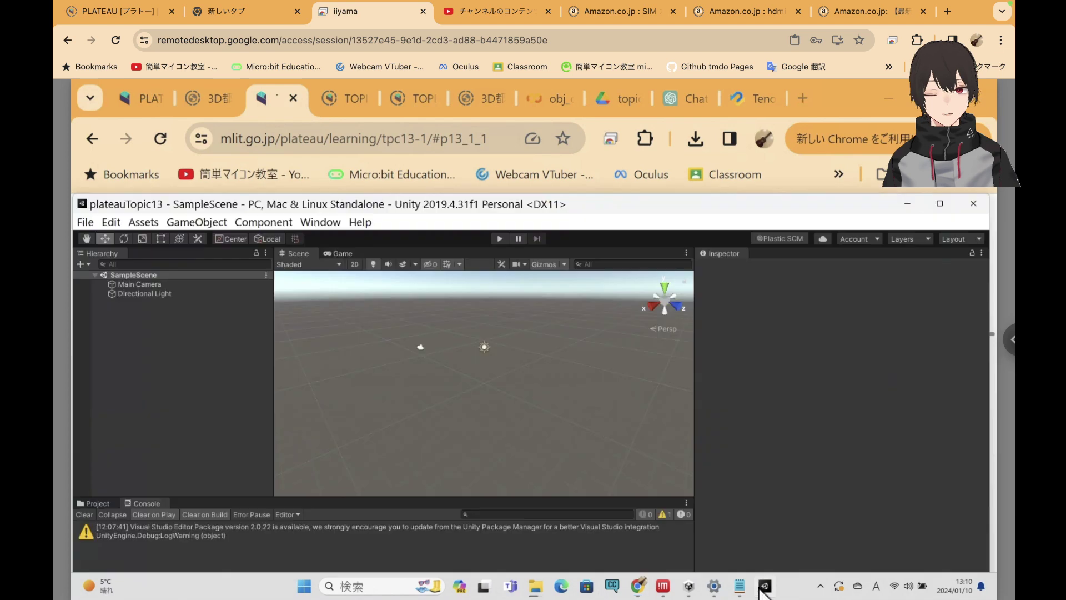
pyautogui.click(941, 203)
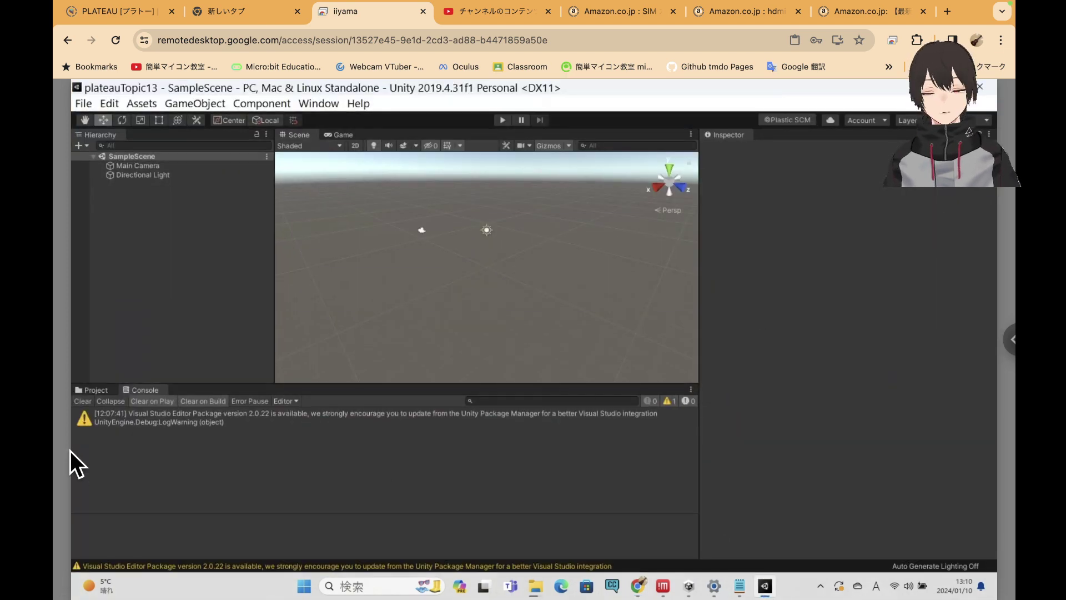
pyautogui.click(94, 389)
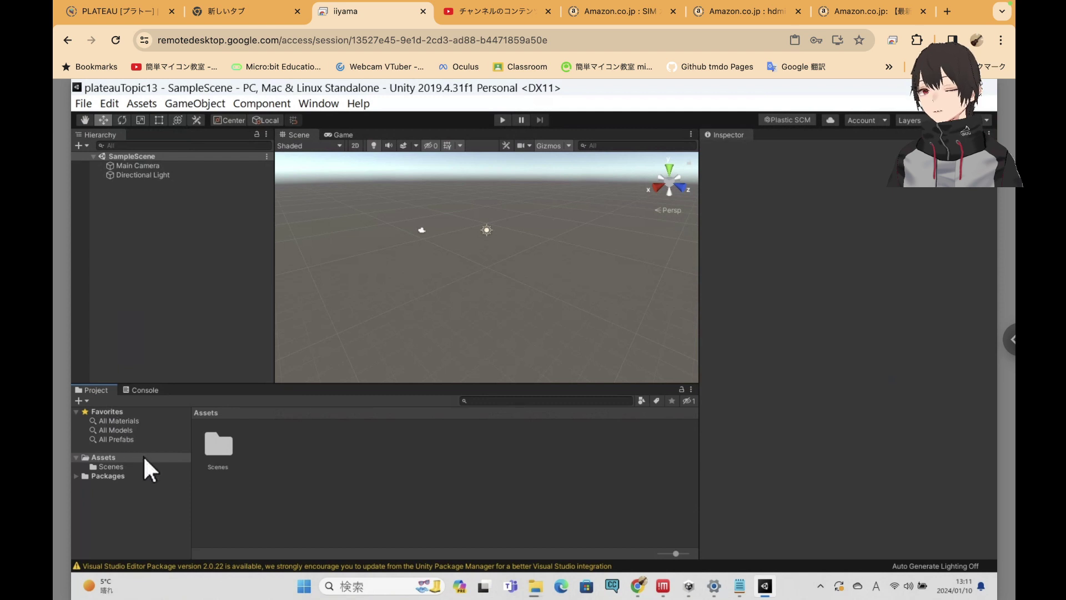
pyautogui.click(105, 455)
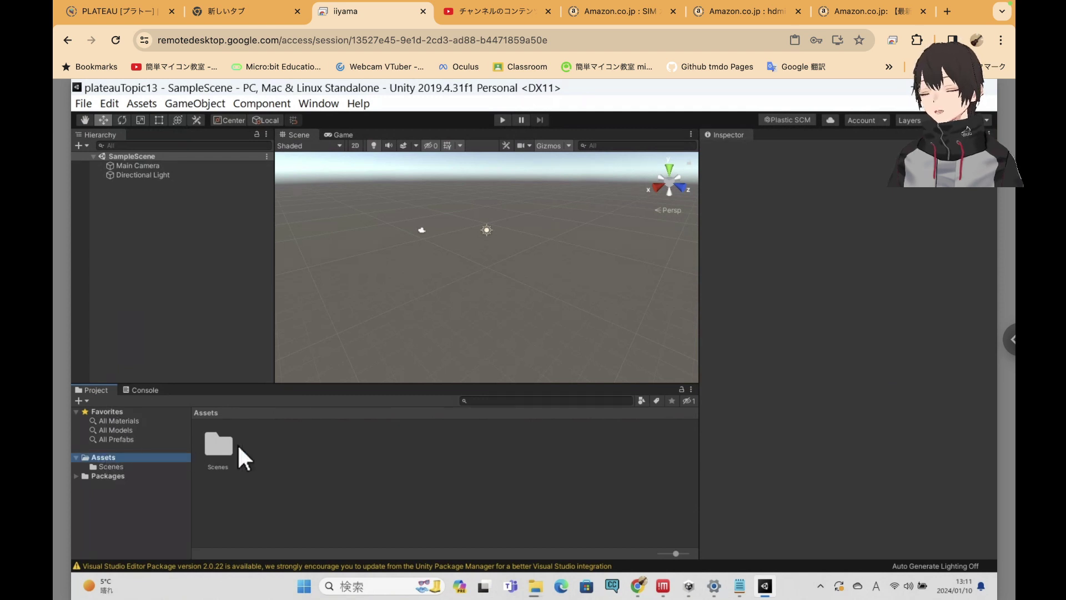
pyautogui.click(335, 451)
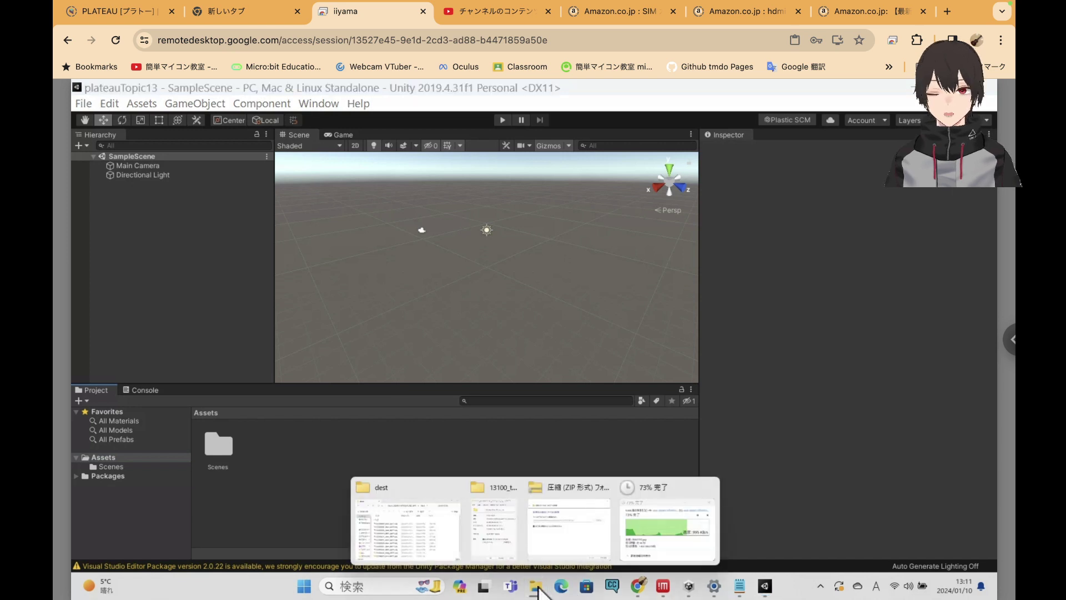
# Check the extraction progress, place the extracted folder's window beside Unity's Assets area and open the dest folder
pyautogui.click(643, 543)
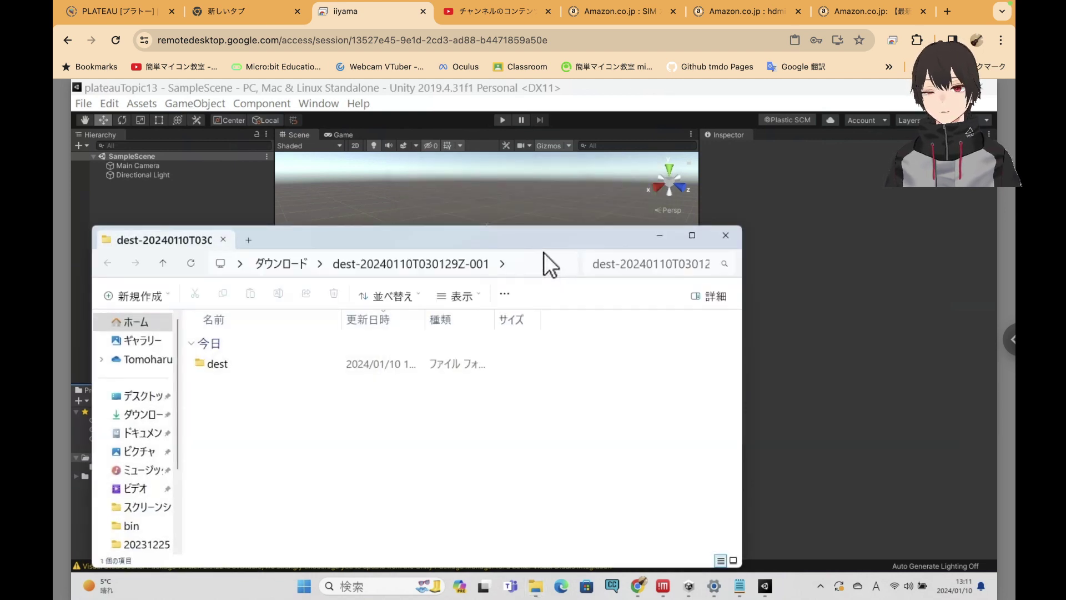
pyautogui.moveTo(512, 241); pyautogui.dragTo(797, 194)
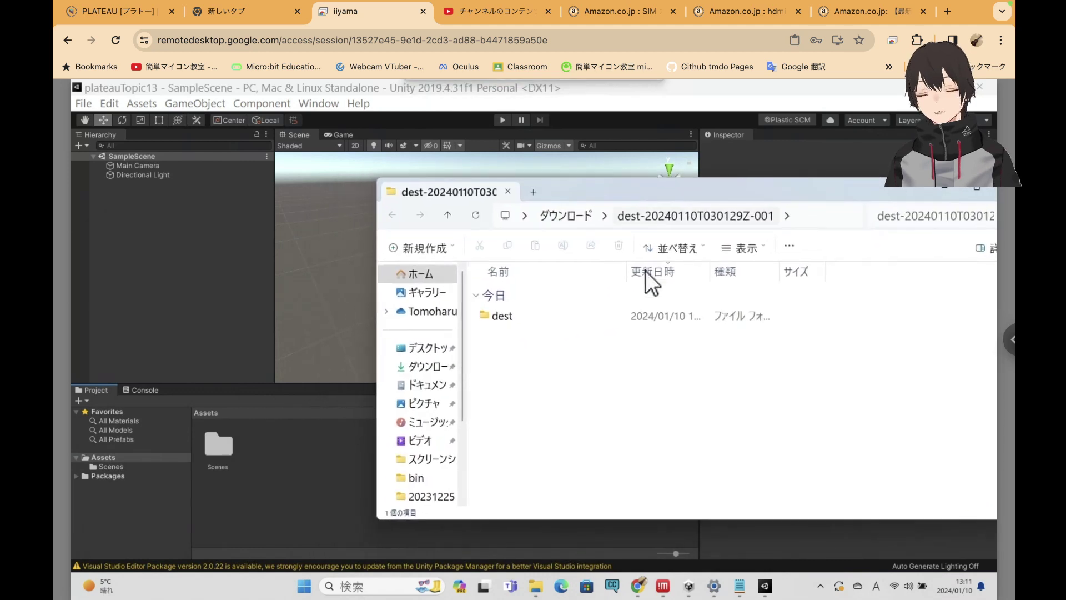
pyautogui.doubleClick(509, 314)
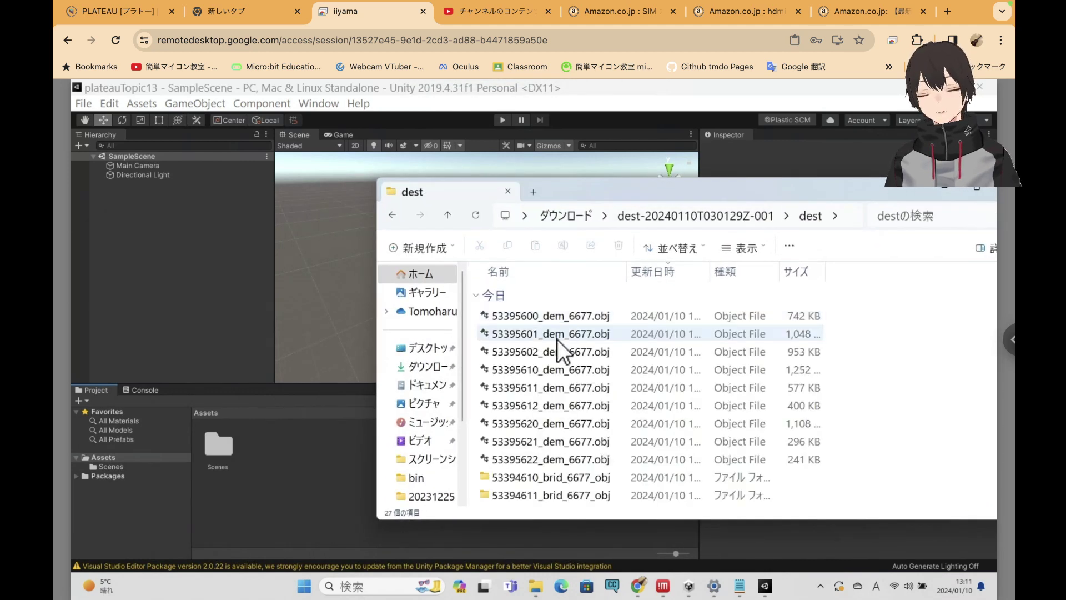
# Import all files and folders of the dest folder into the Unity project's Assets folder
pyautogui.click(581, 316)
pyautogui.scroll(-5, 608, 381)
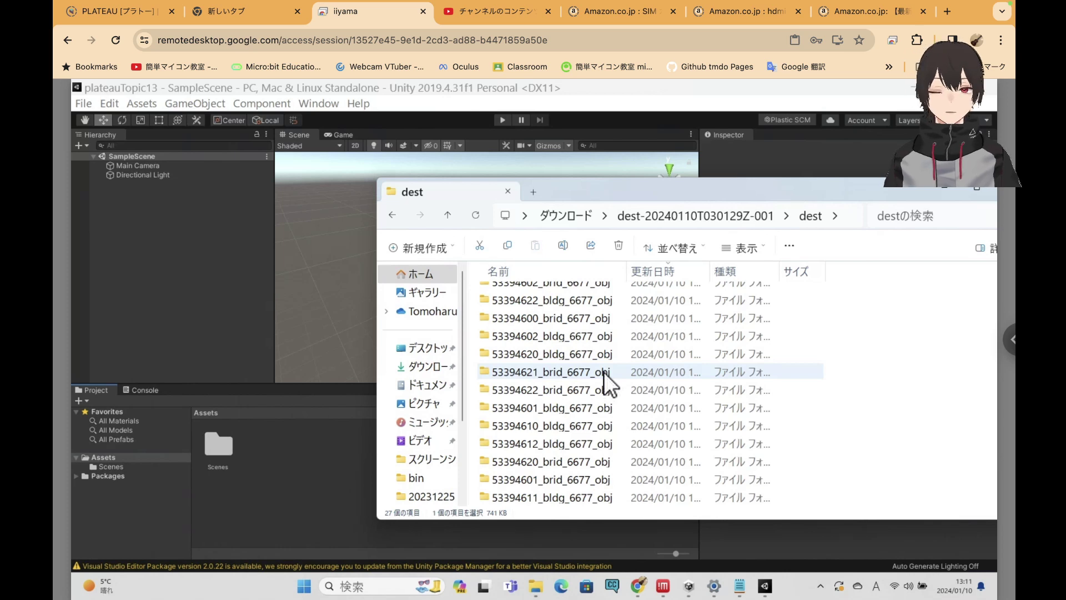
pyautogui.hotkey('ctrl', 'a')
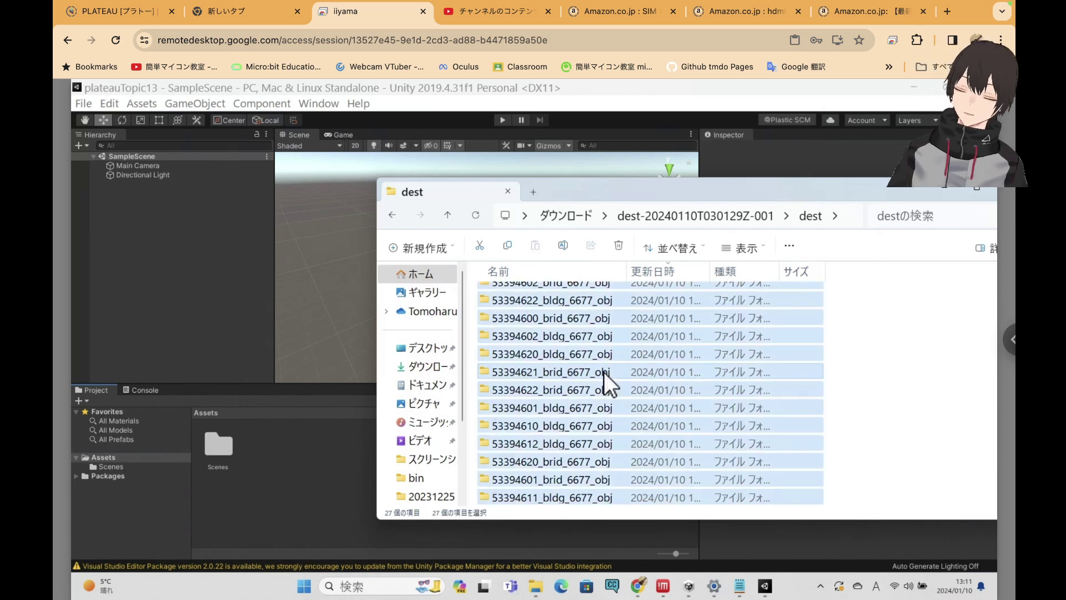
pyautogui.moveTo(596, 388); pyautogui.dragTo(287, 442)
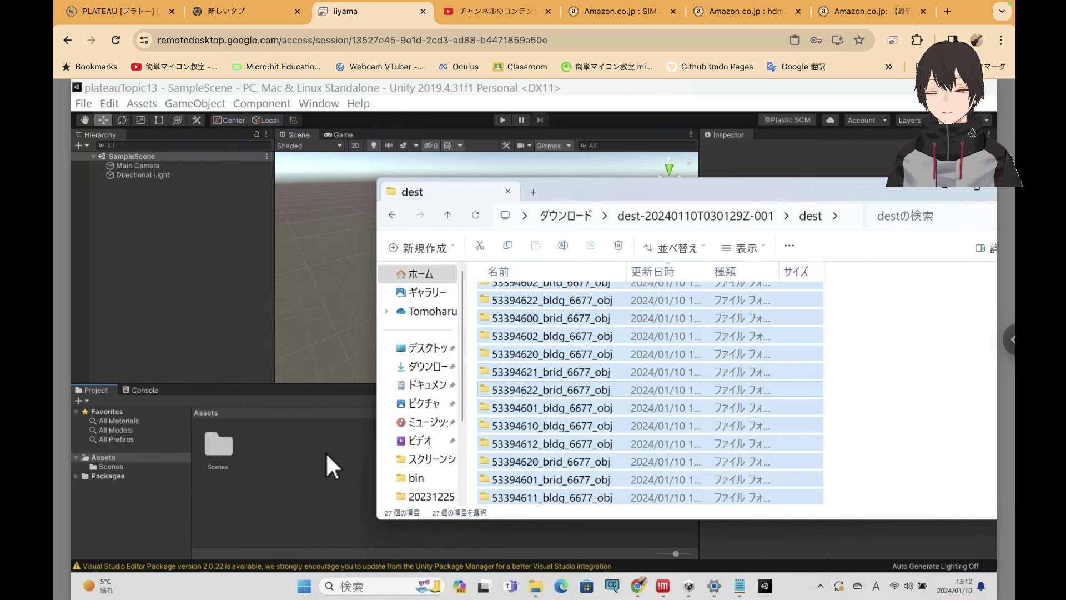
pyautogui.moveTo(546, 357); pyautogui.dragTo(276, 468)
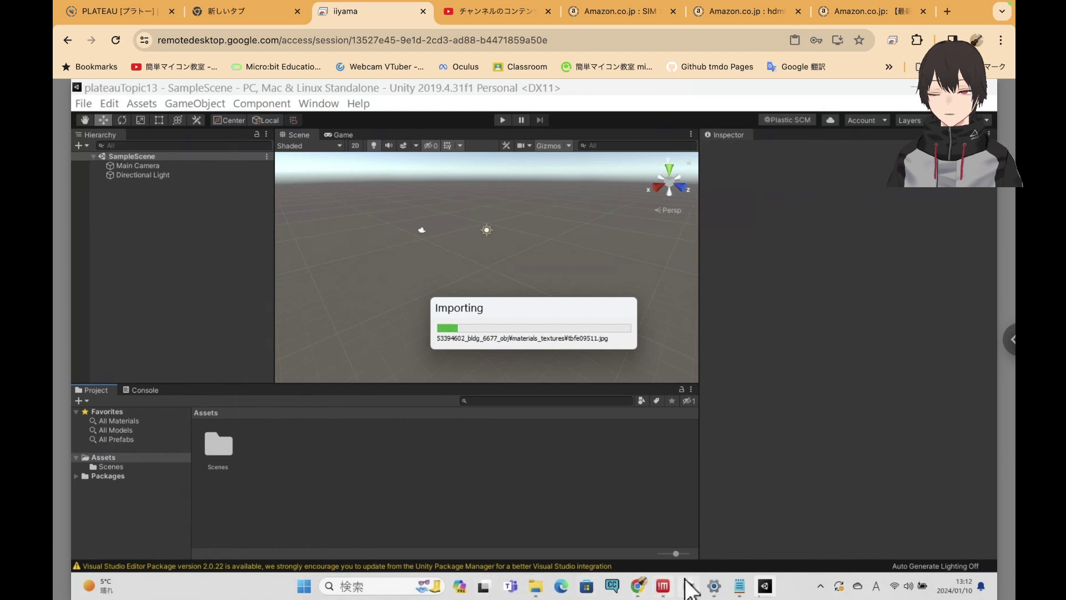
# Switch to the PLATEAU tutorial in Chrome and read the Model, Rig and Animation import settings down to the Rig section
pyautogui.moveTo(644, 584)
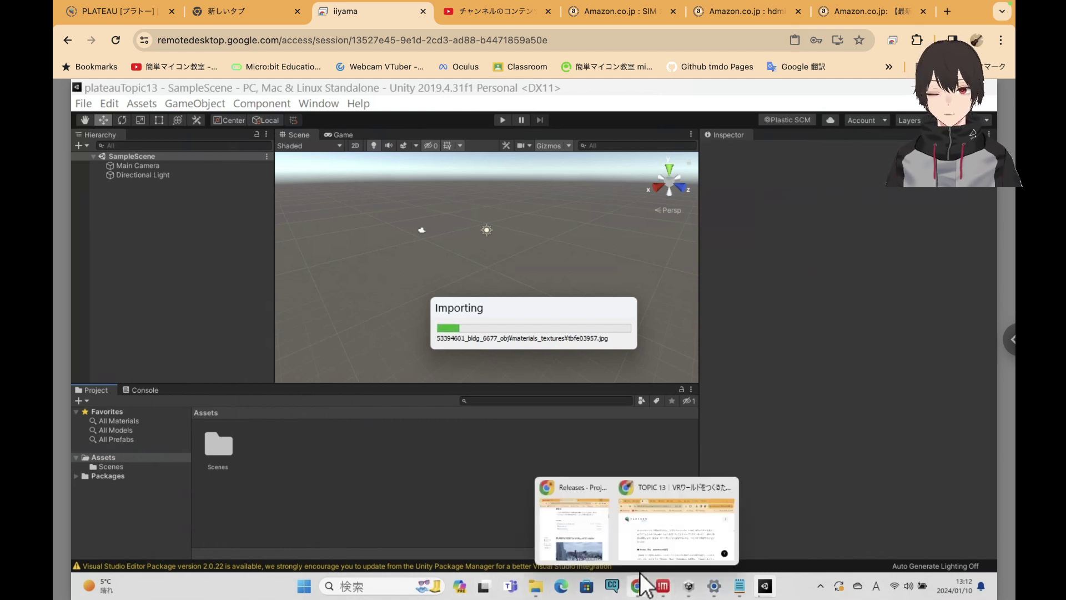
pyautogui.click(647, 551)
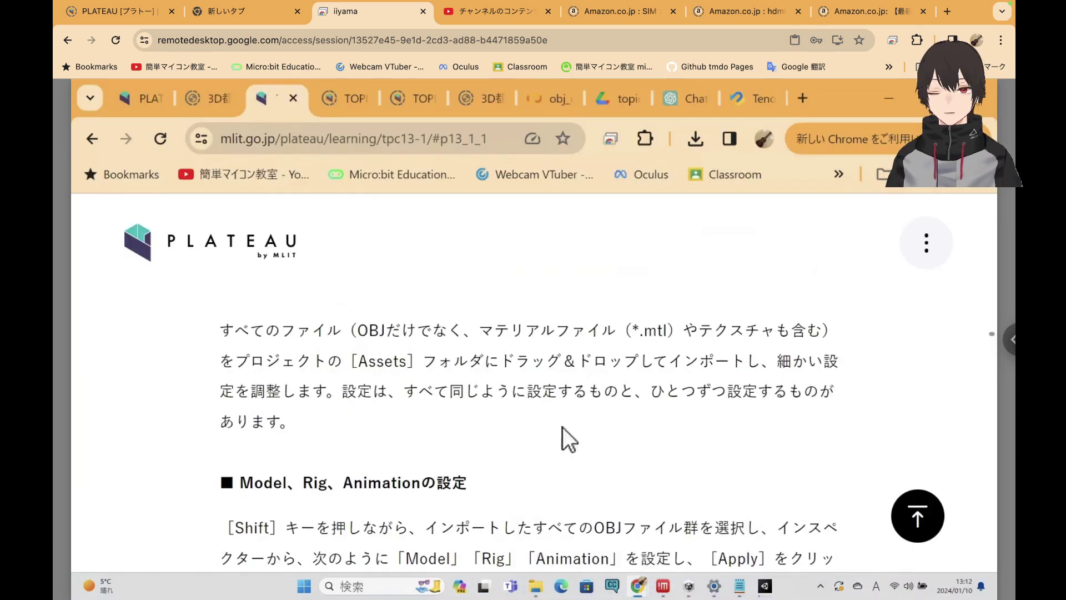
pyautogui.scroll(1, 559, 436)
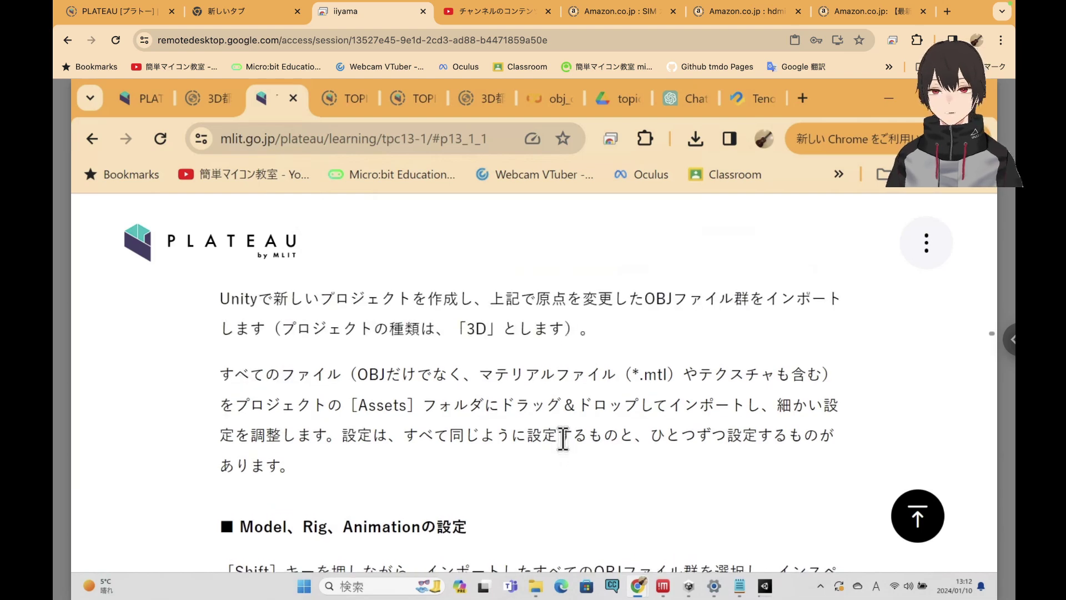
pyautogui.scroll(-1, 561, 438)
pyautogui.scroll(-2, 558, 437)
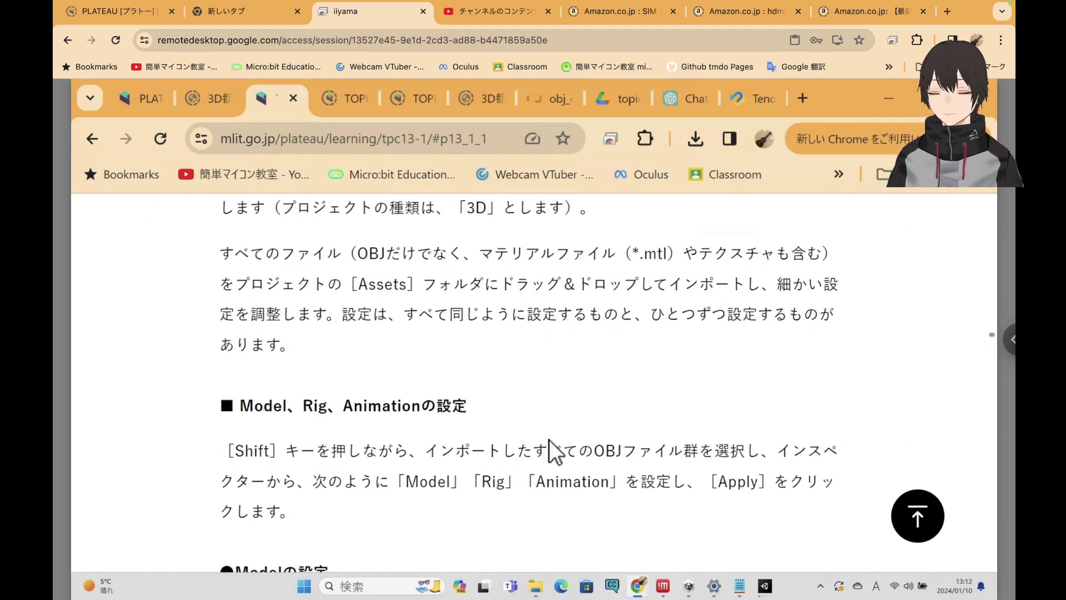
pyautogui.scroll(-2, 542, 447)
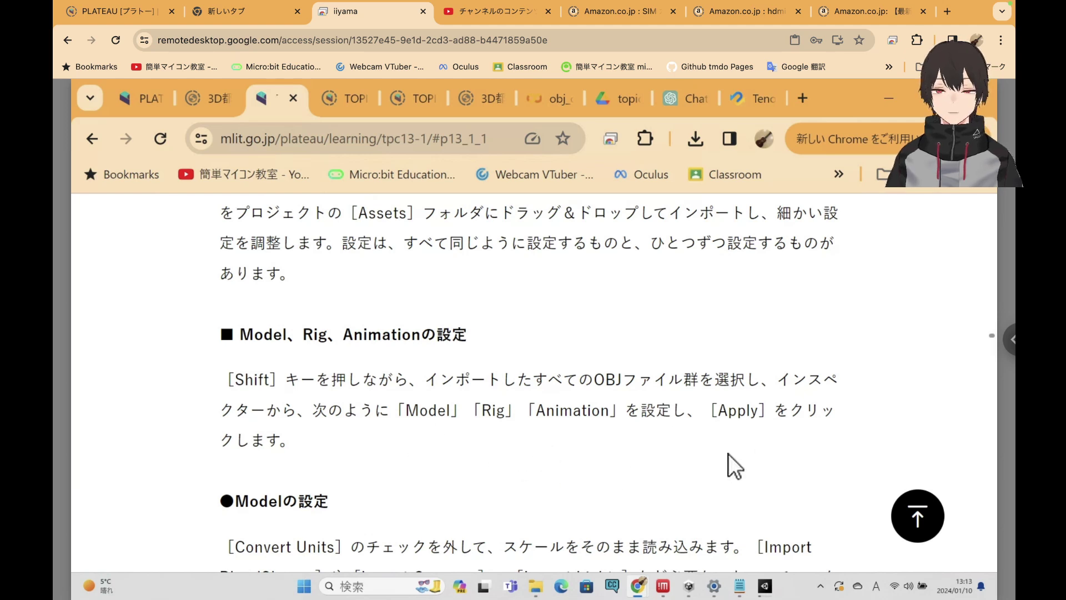
pyautogui.scroll(-1, 693, 462)
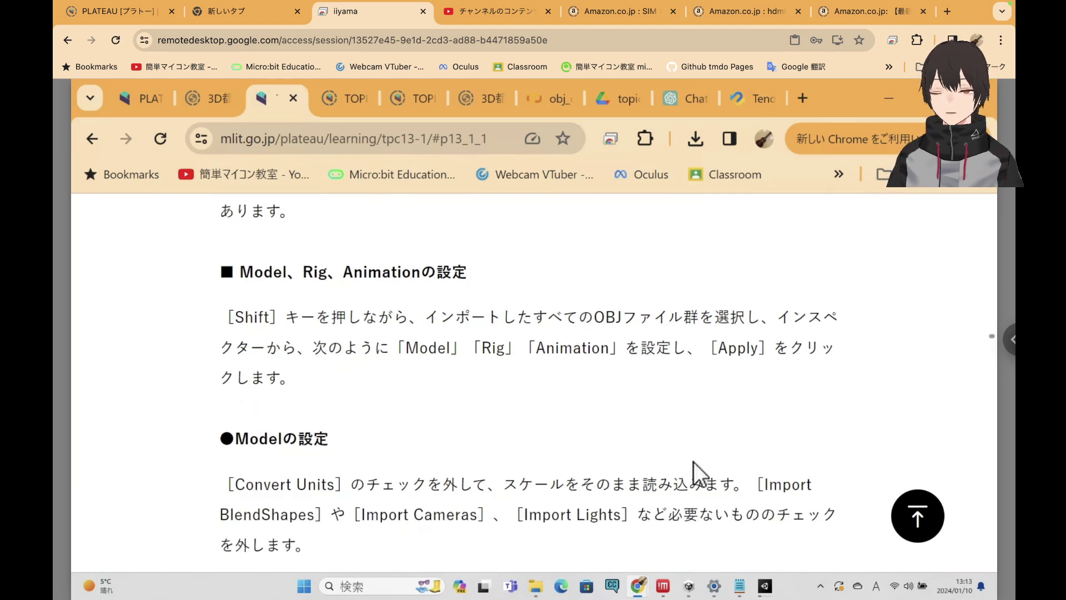
pyautogui.scroll(-2, 694, 462)
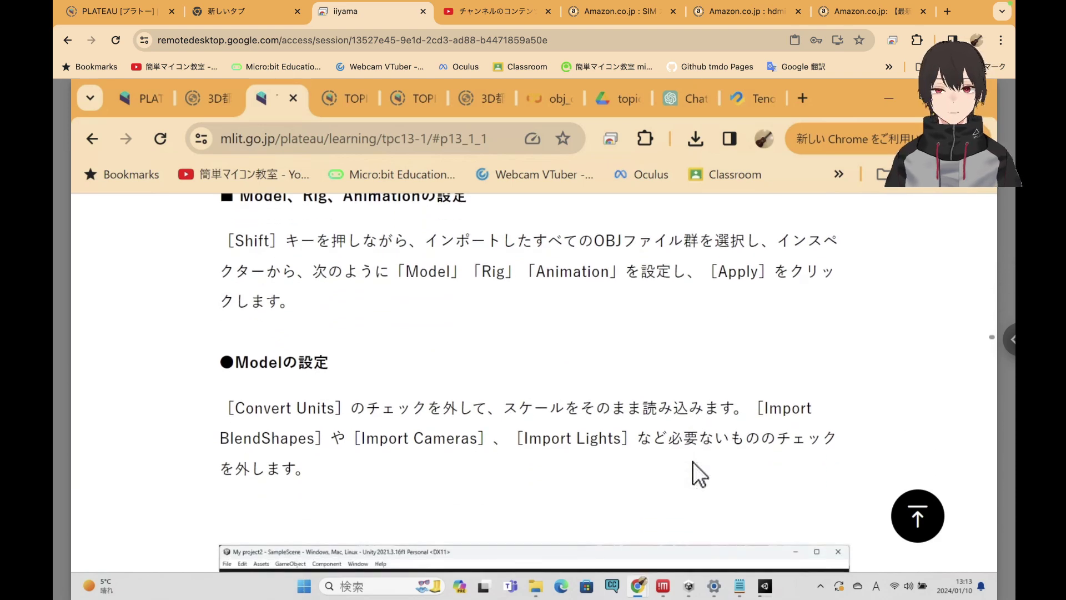
pyautogui.scroll(-1, 693, 463)
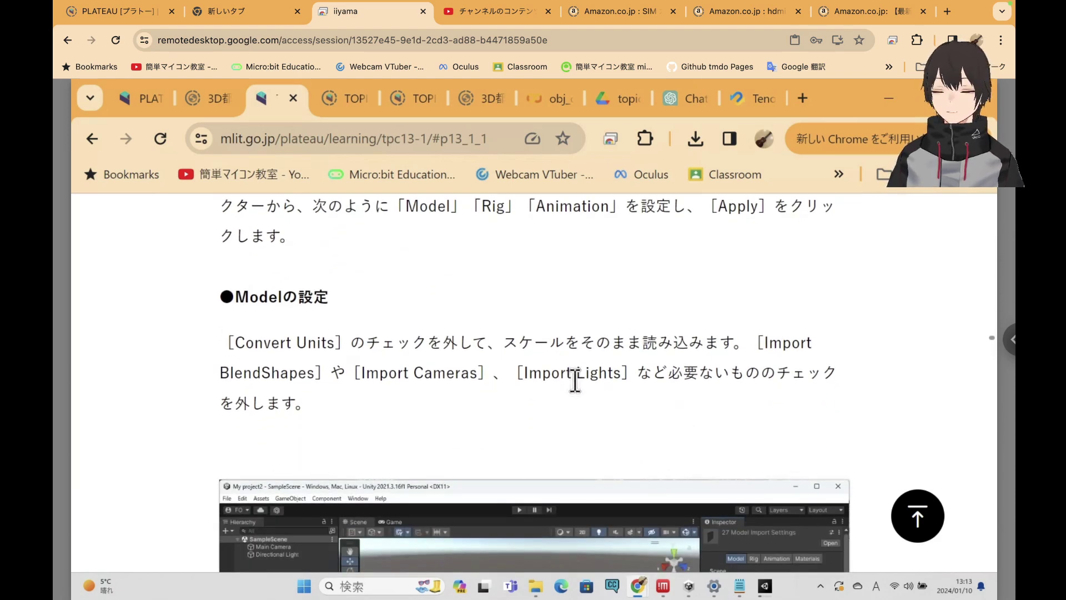
pyautogui.scroll(-5, 564, 385)
pyautogui.scroll(-5, 564, 383)
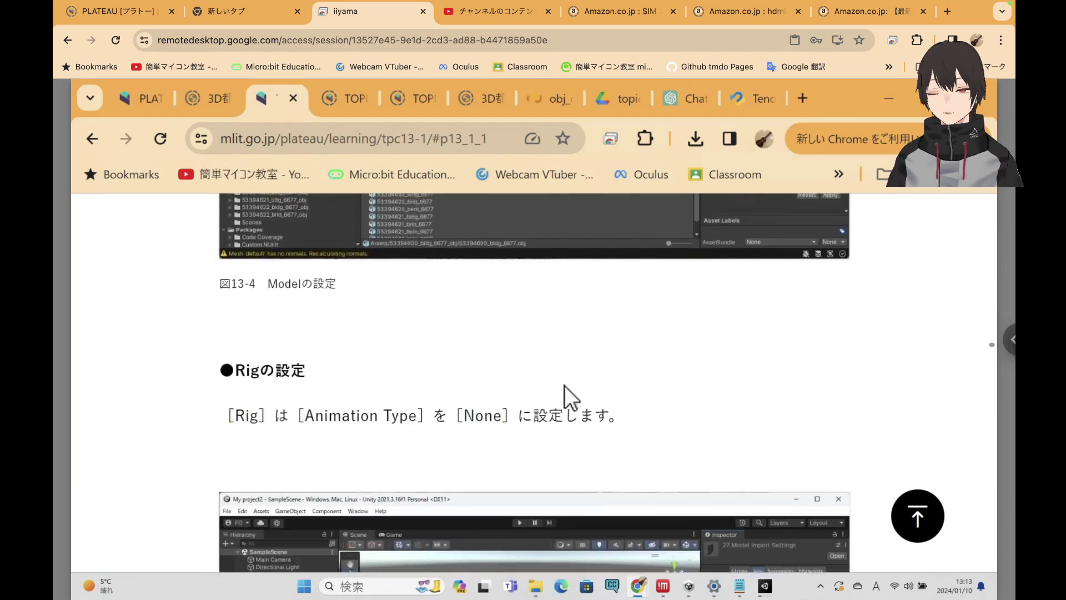
# Return to the tutorial's Model settings section and review its instructions together with figure 13-4
pyautogui.scroll(7, 397, 349)
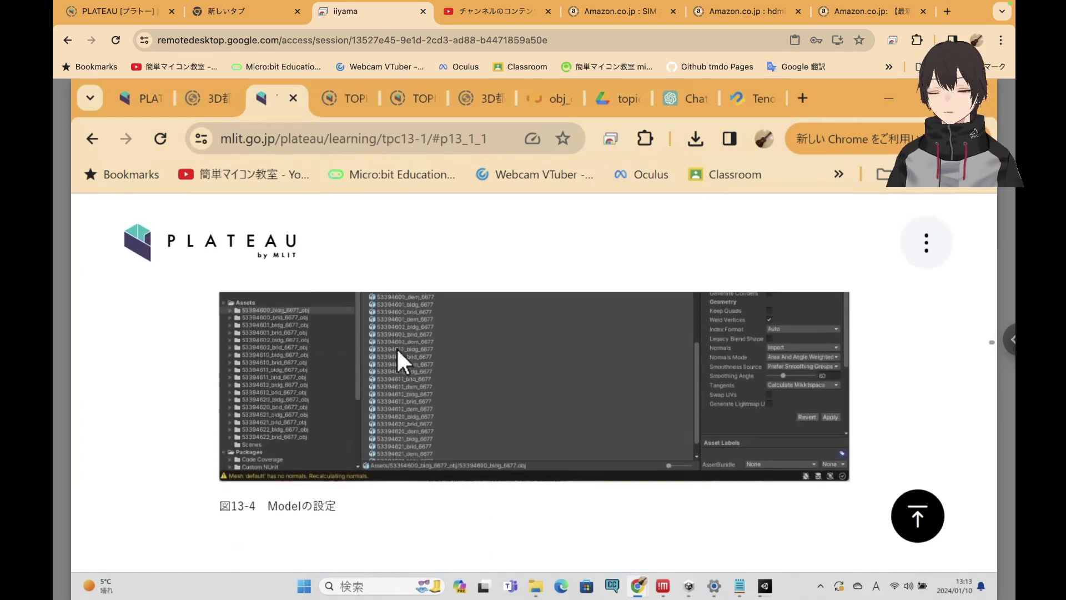
pyautogui.scroll(3, 397, 350)
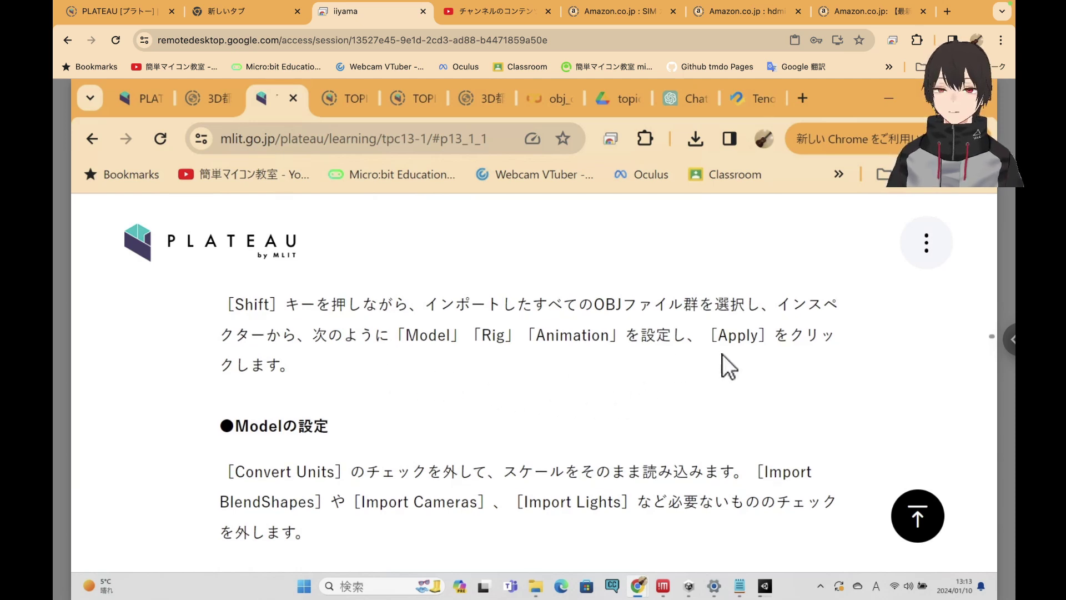
pyautogui.scroll(-1, 622, 420)
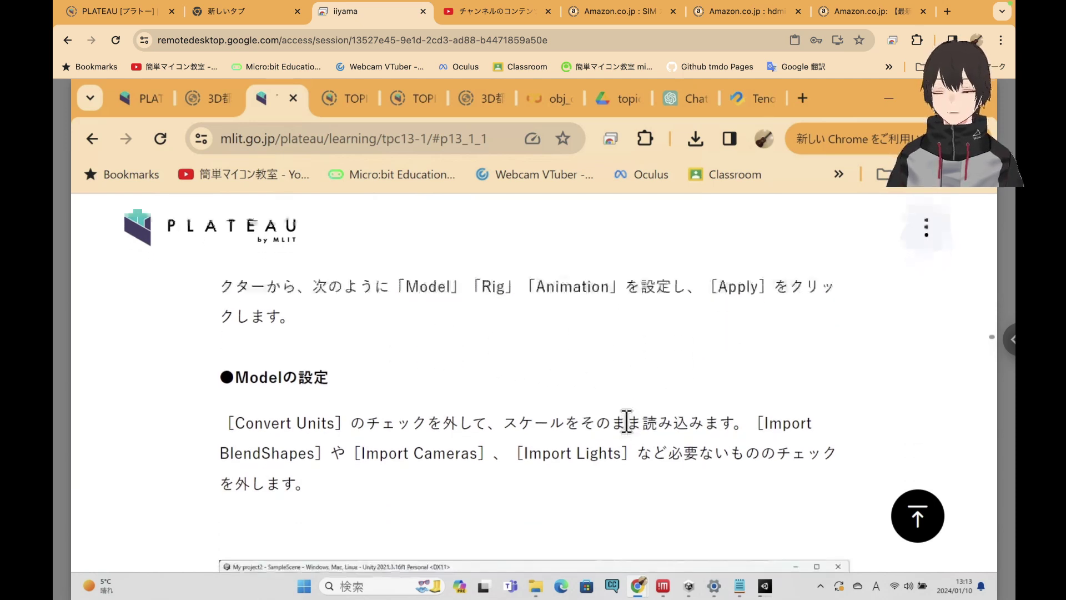
pyautogui.scroll(1, 298, 369)
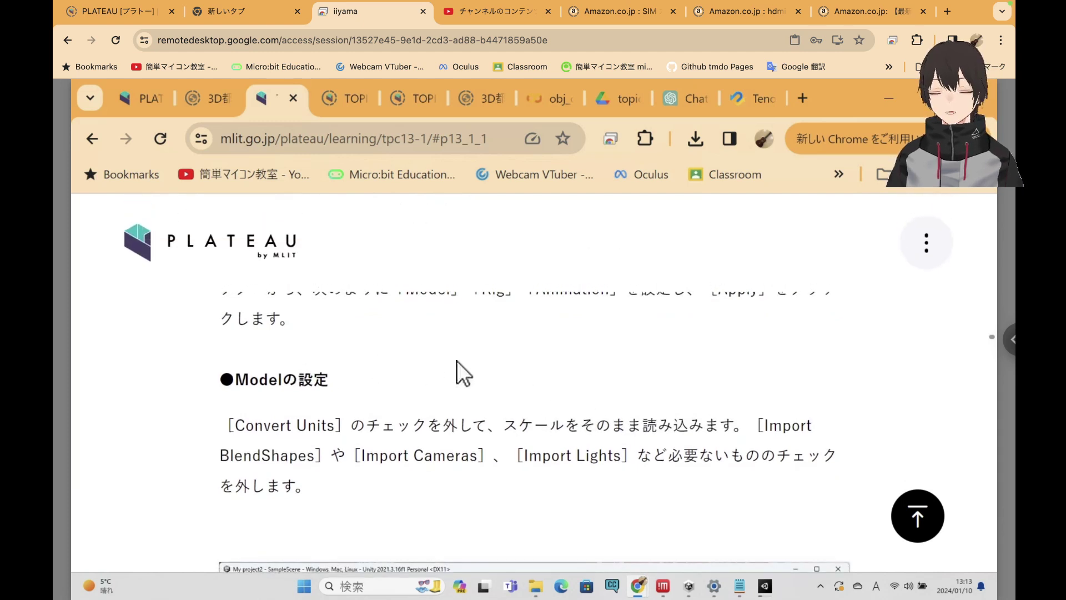
pyautogui.scroll(2, 462, 371)
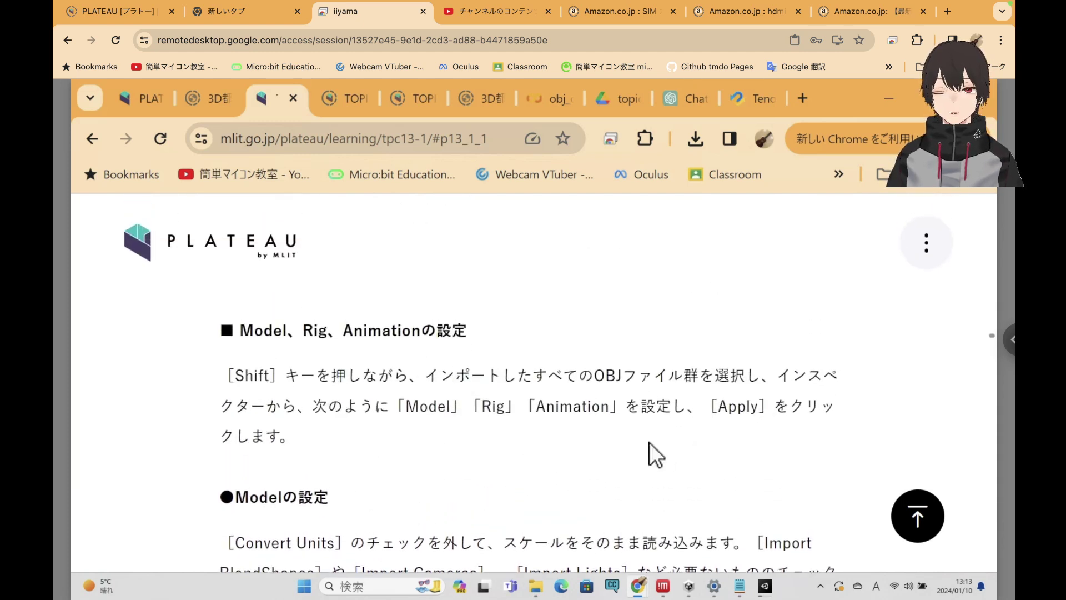
pyautogui.scroll(-2, 641, 440)
pyautogui.scroll(-3, 645, 441)
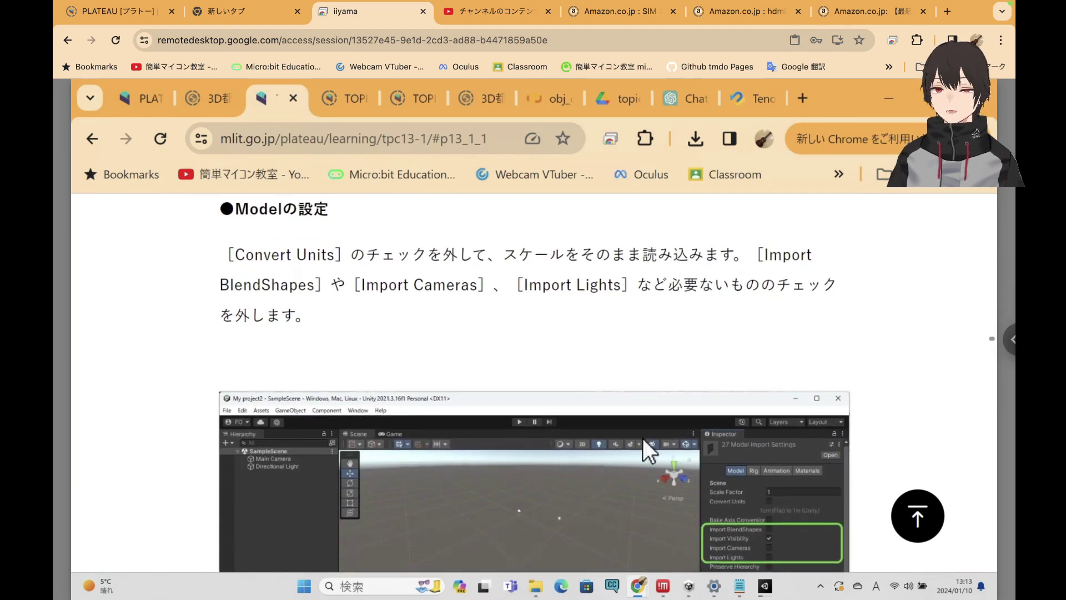
pyautogui.scroll(-2, 642, 436)
pyautogui.scroll(-1, 642, 437)
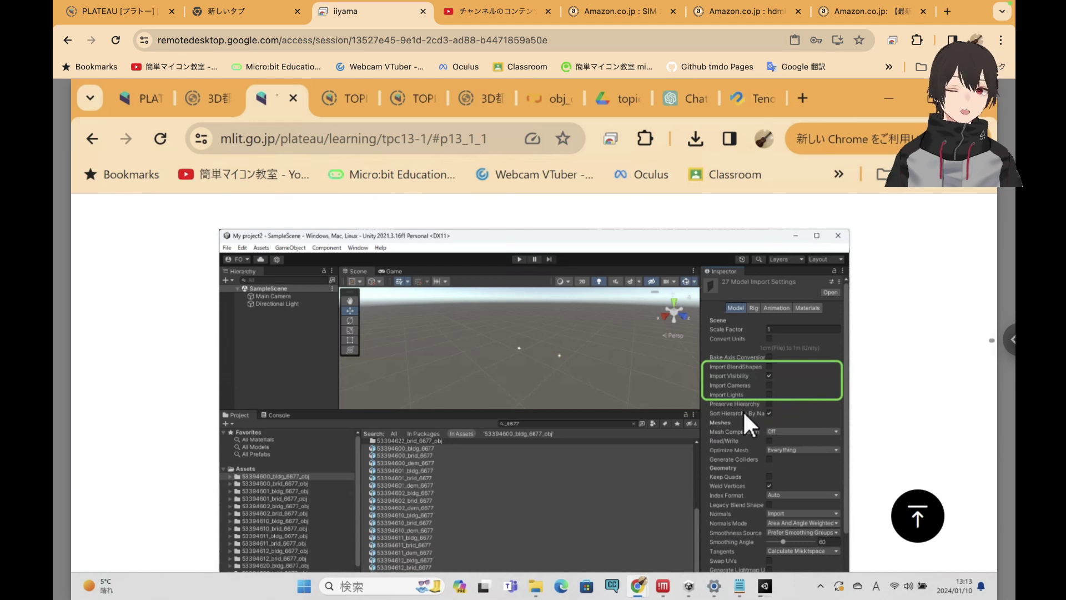
pyautogui.scroll(2, 796, 386)
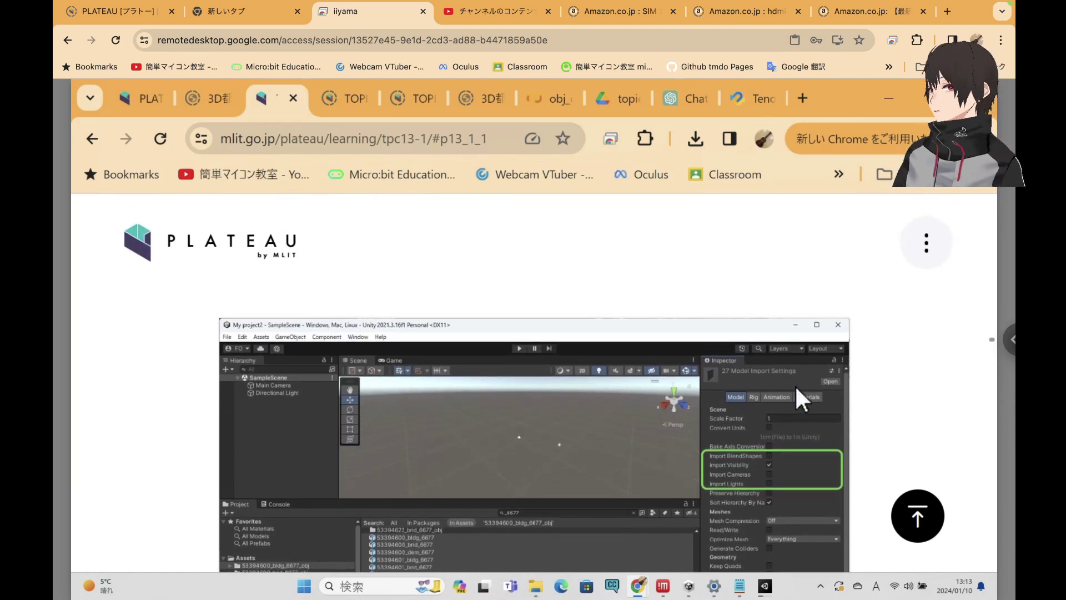
pyautogui.scroll(-2, 795, 385)
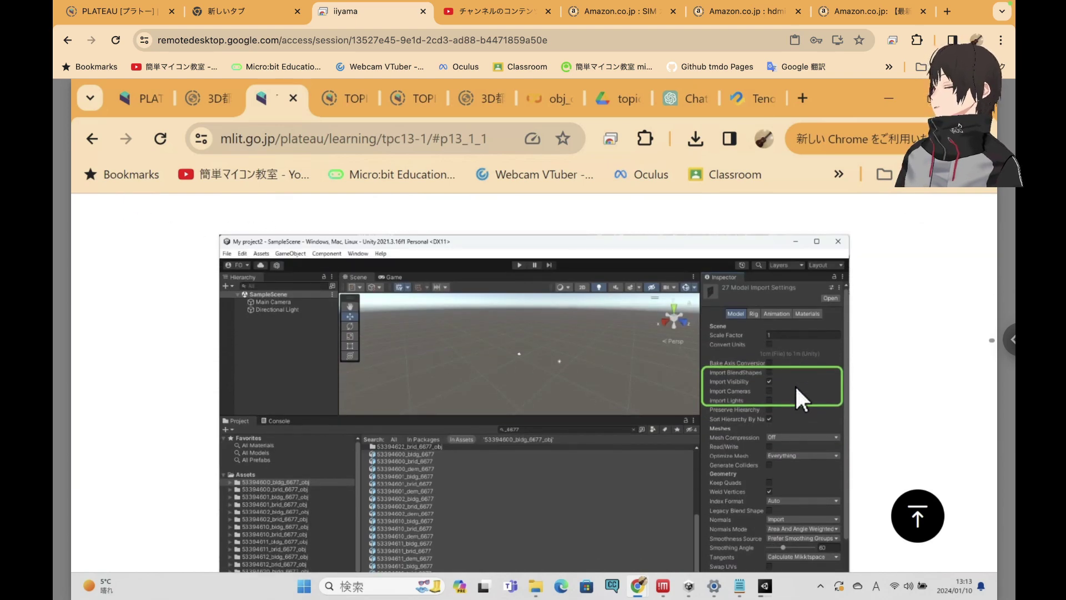
# Magnify figure 13-4 and examine the model import options in the Inspector and the _6677 asset search in the Project window
pyautogui.keyDown('ctrl'); pyautogui.scroll(5, 795, 384); pyautogui.keyUp('ctrl')
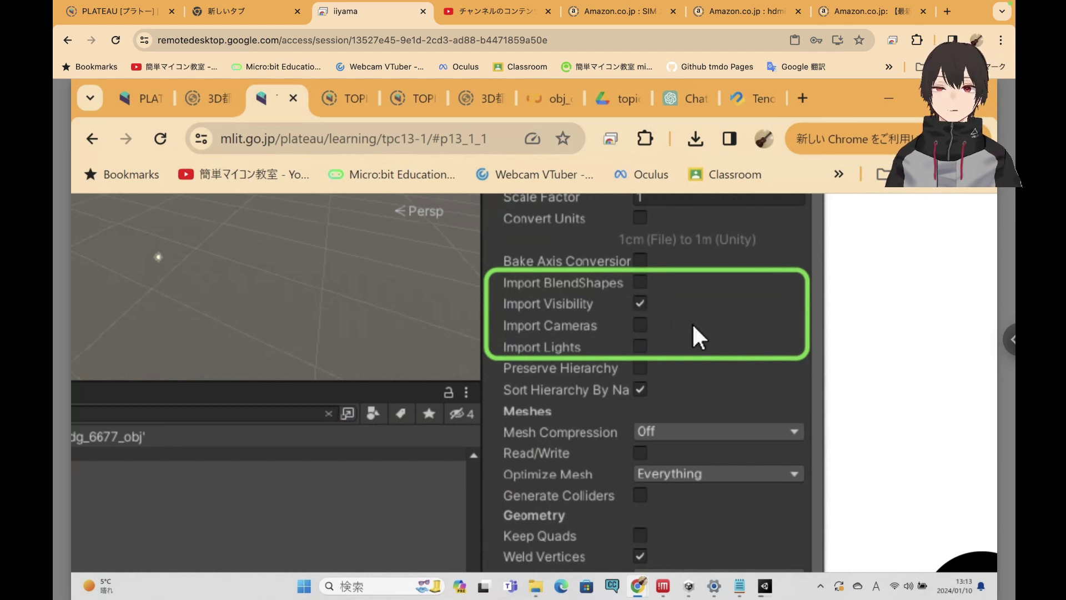
pyautogui.scroll(2, 693, 326)
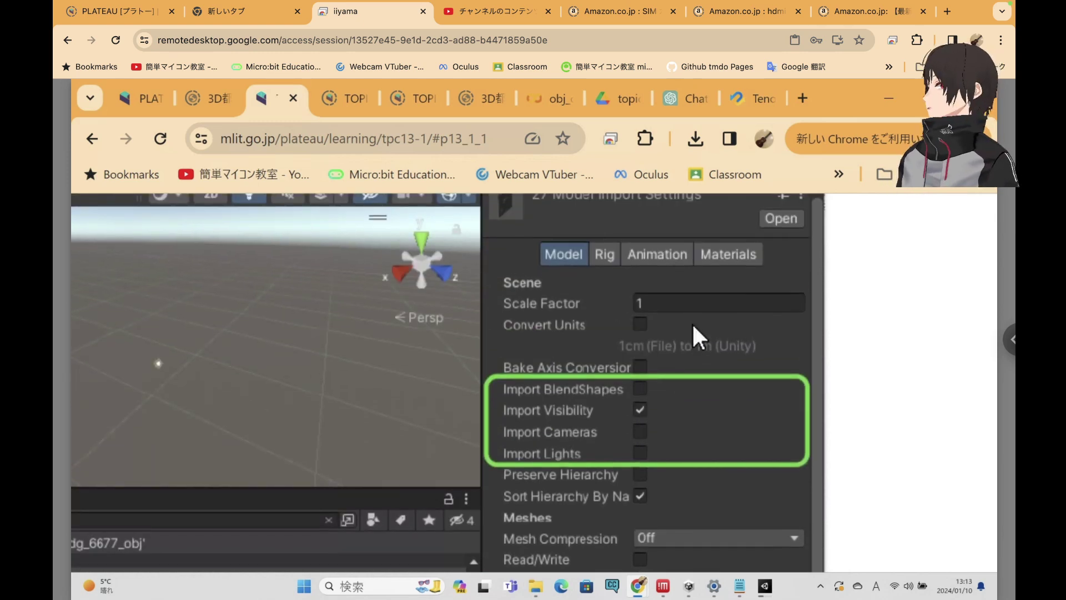
pyautogui.scroll(1, 663, 297)
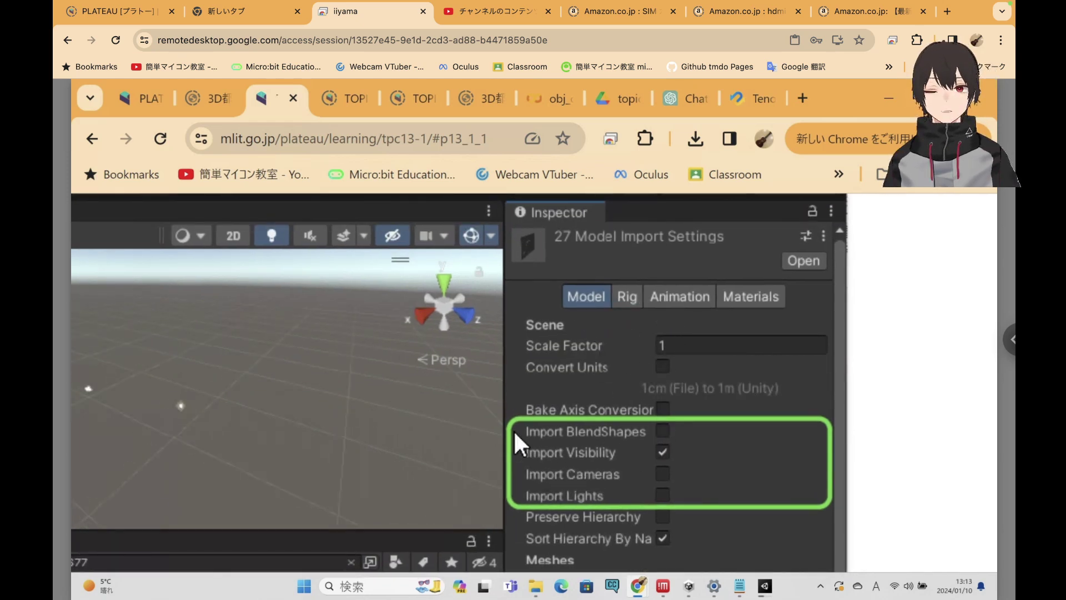
pyautogui.scroll(-3, 476, 433)
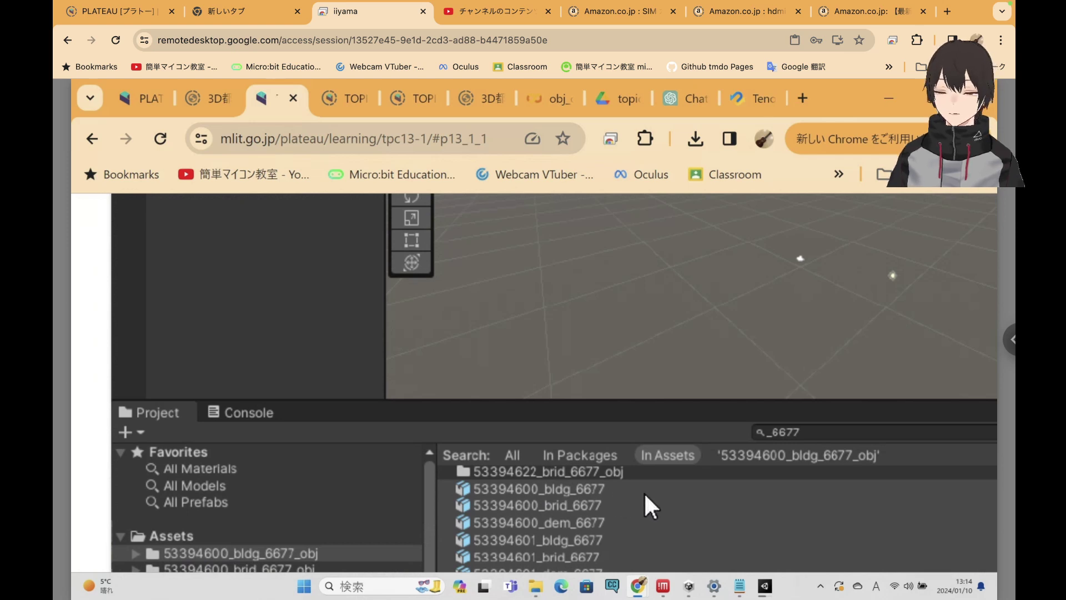
pyautogui.scroll(-2, 643, 492)
pyautogui.scroll(-3, 644, 491)
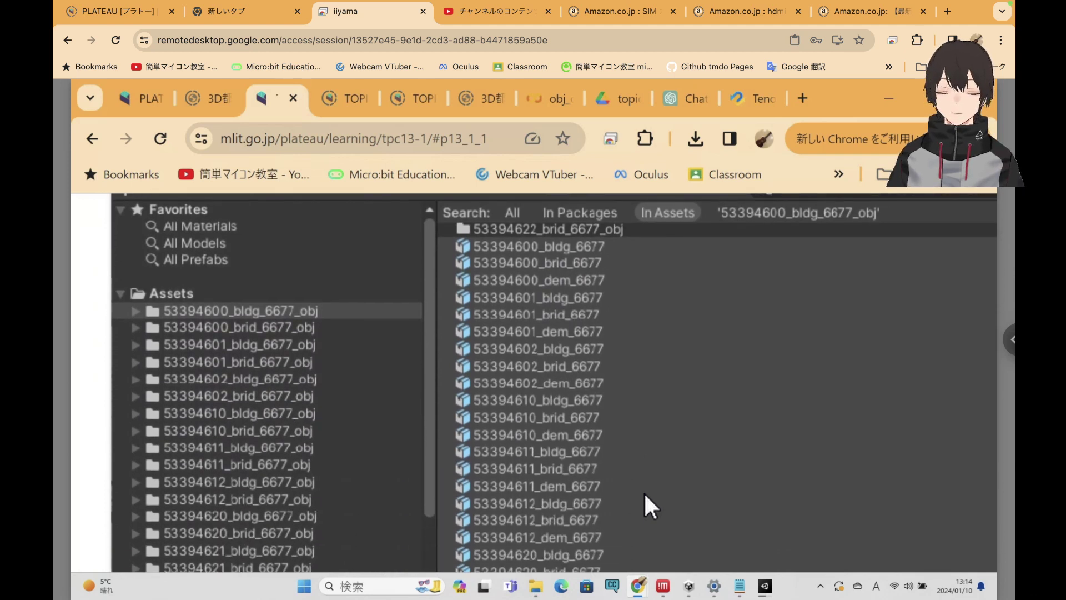
# Switch to the Unity editor in the remote desktop session and check the progress of the OBJ import
pyautogui.scroll(2, 644, 492)
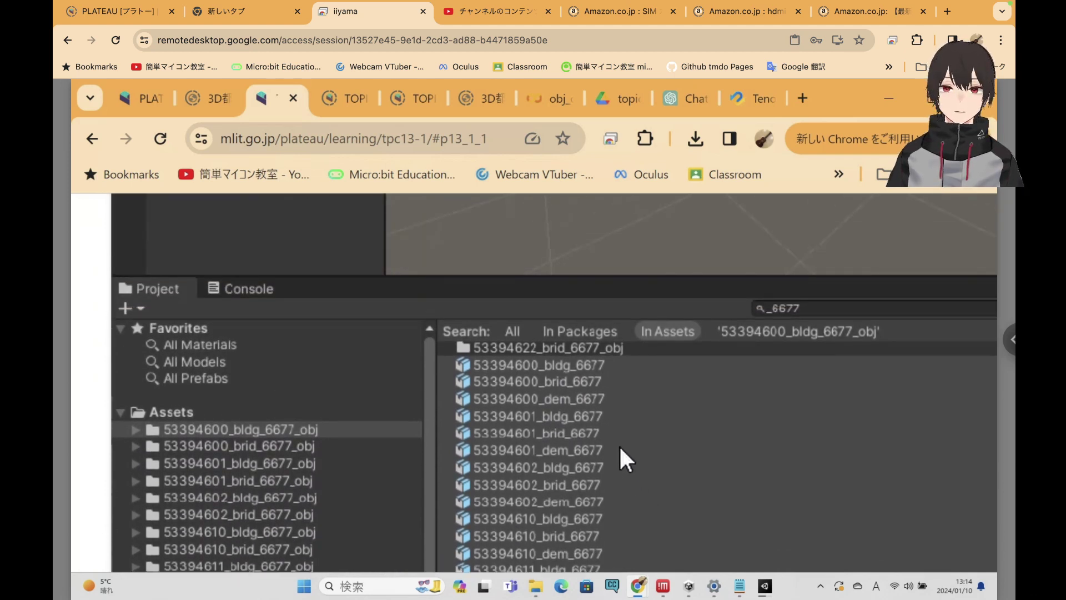
pyautogui.click(766, 585)
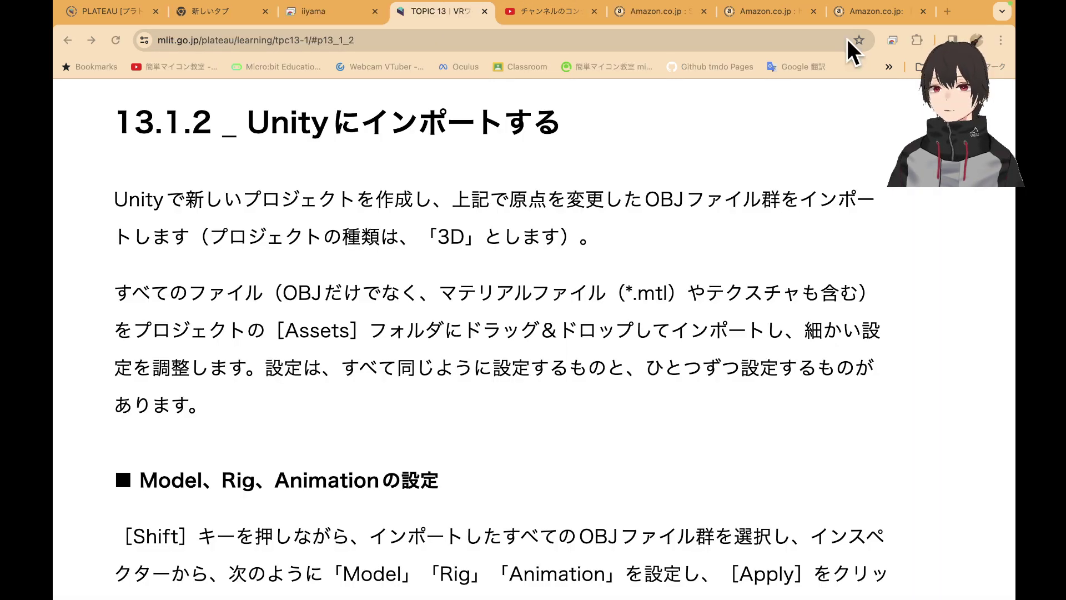
pyautogui.click(312, 7)
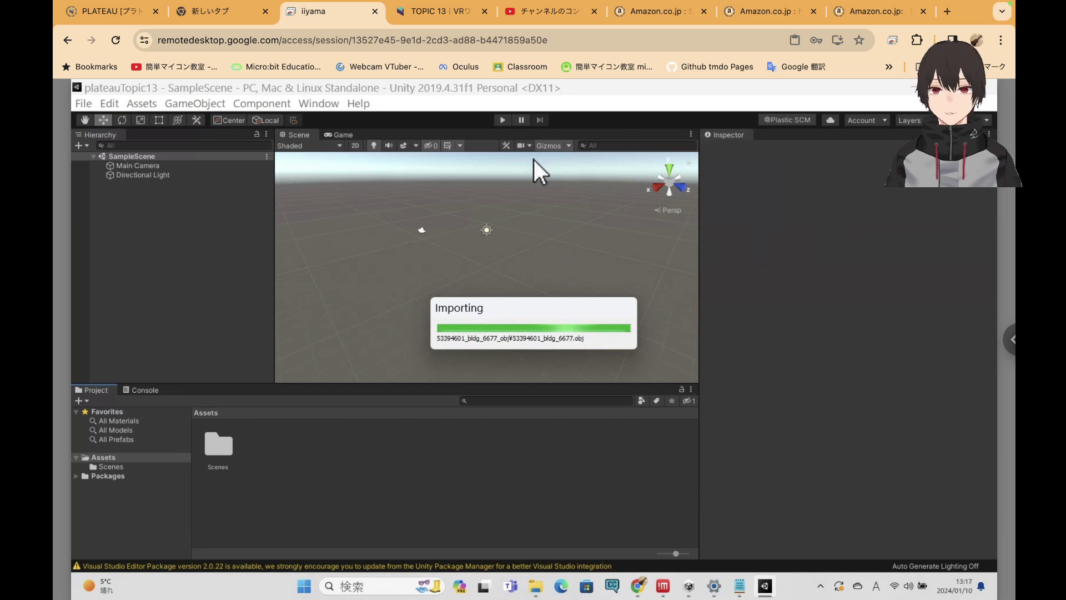
# Switch to the TOPIC 13 tutorial in the local Chrome and review the Model settings instructions together with figure 13-4
pyautogui.click(435, 13)
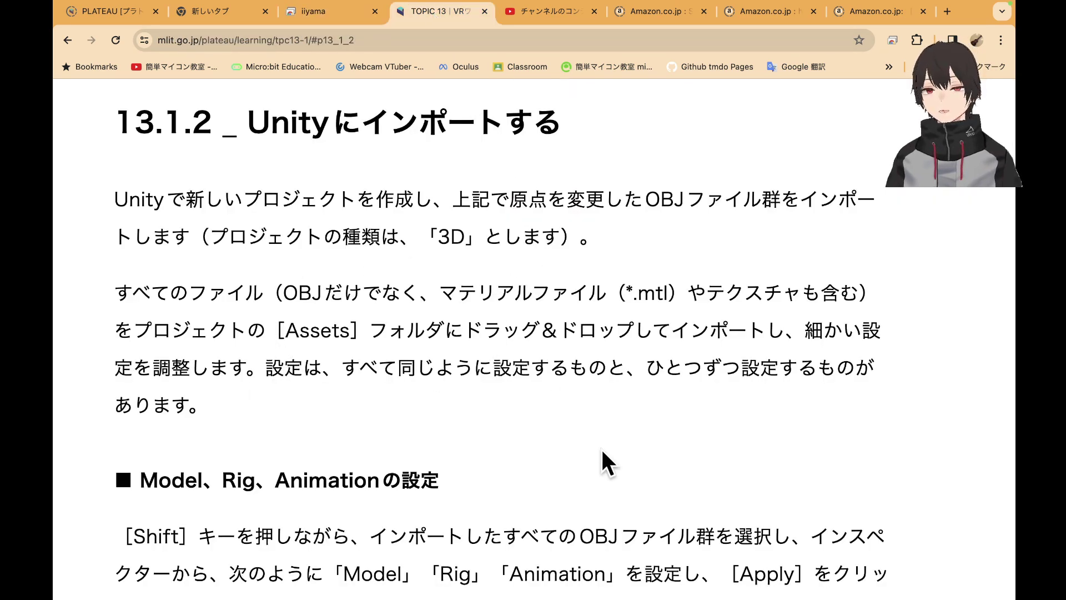
pyautogui.scroll(-3, 608, 464)
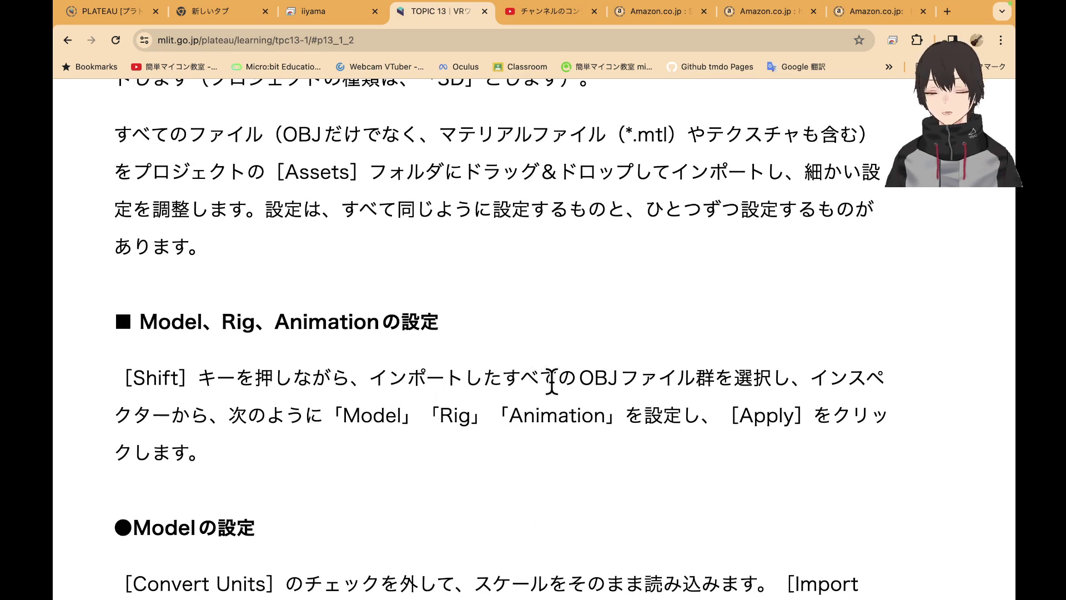
pyautogui.scroll(-2, 626, 388)
pyautogui.scroll(-2, 626, 388)
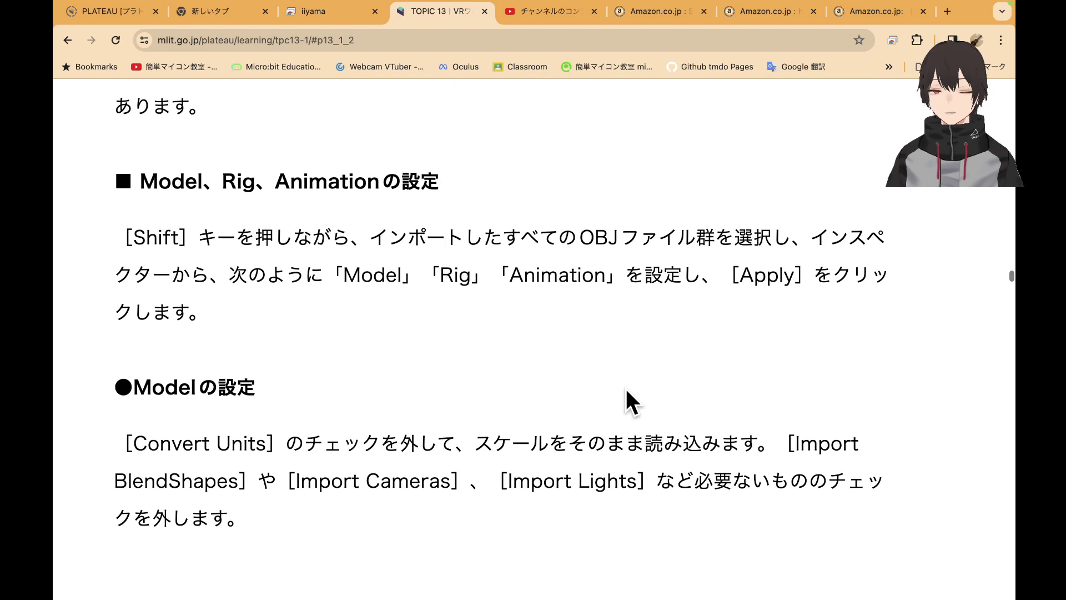
pyautogui.scroll(-3, 604, 383)
pyautogui.scroll(-5, 592, 377)
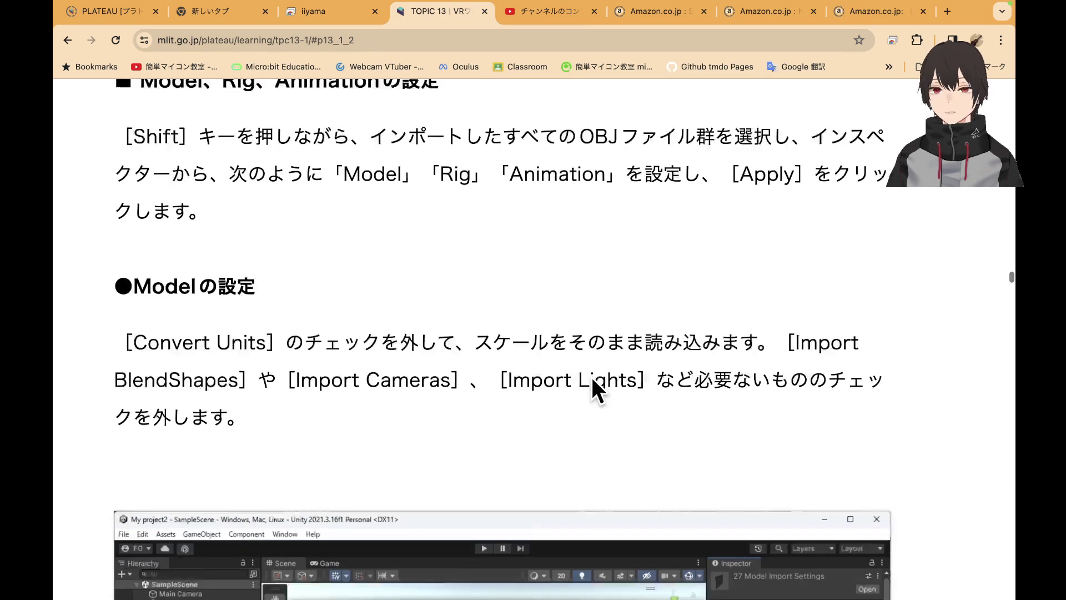
pyautogui.hscroll(-1, 591, 377)
pyautogui.hscroll(1, 591, 377)
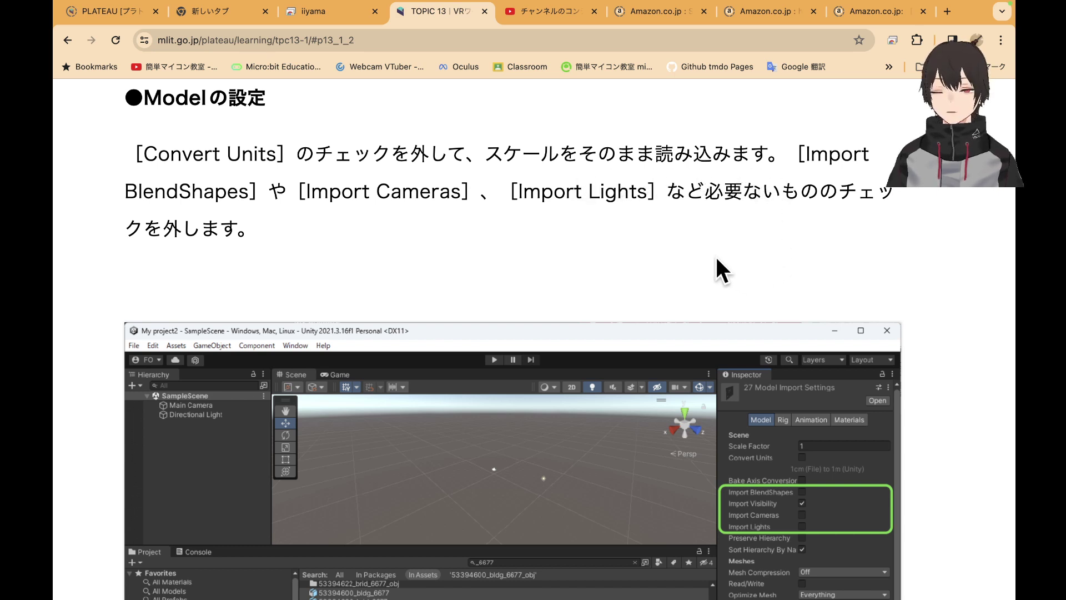
pyautogui.scroll(-2, 654, 248)
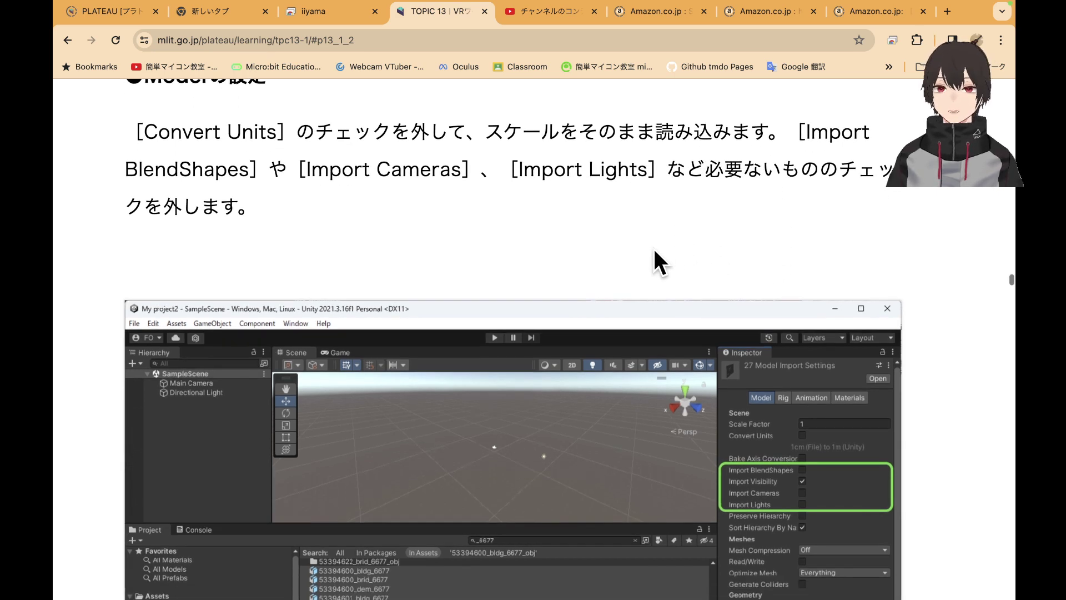
pyautogui.scroll(1, 656, 250)
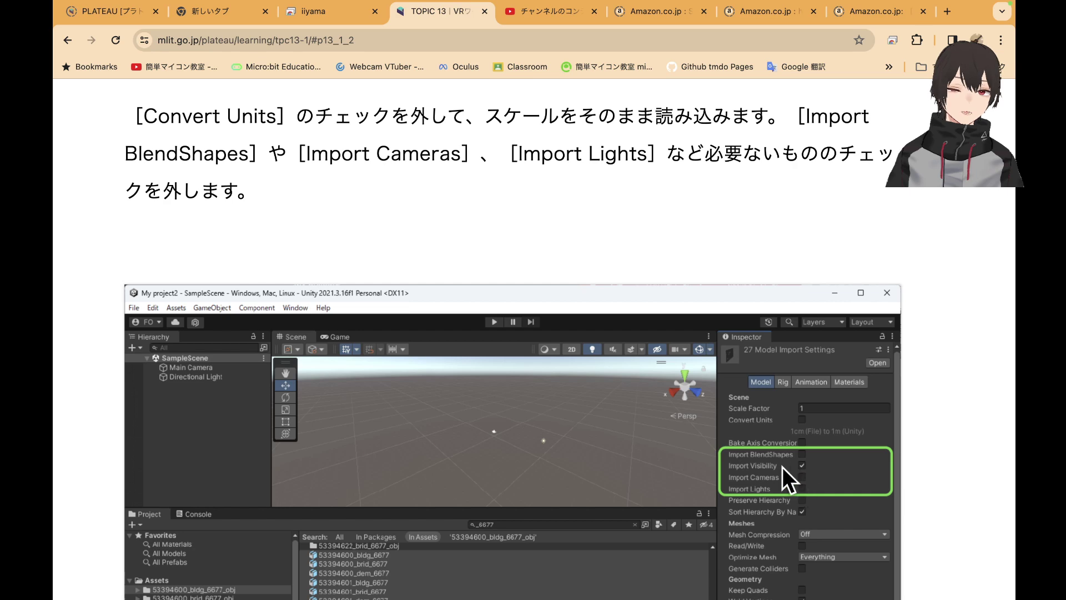
pyautogui.scroll(1, 647, 448)
pyautogui.scroll(-10, 648, 448)
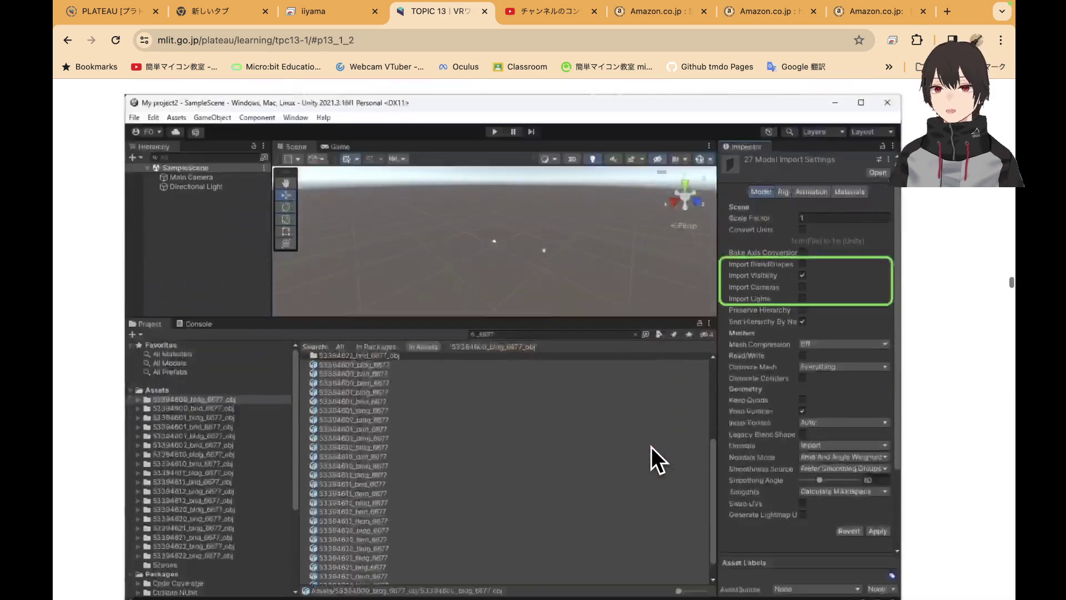
# Read the tutorial's Rig and Animation settings, including the Inspector options highlighted in their figures
pyautogui.scroll(-9, 653, 450)
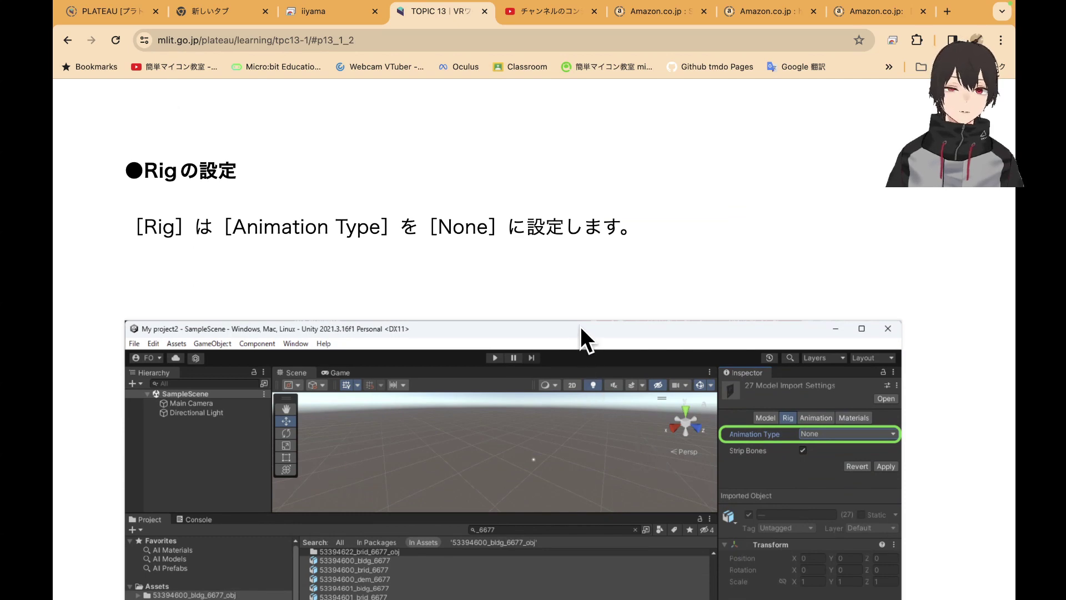
pyautogui.scroll(-2, 623, 419)
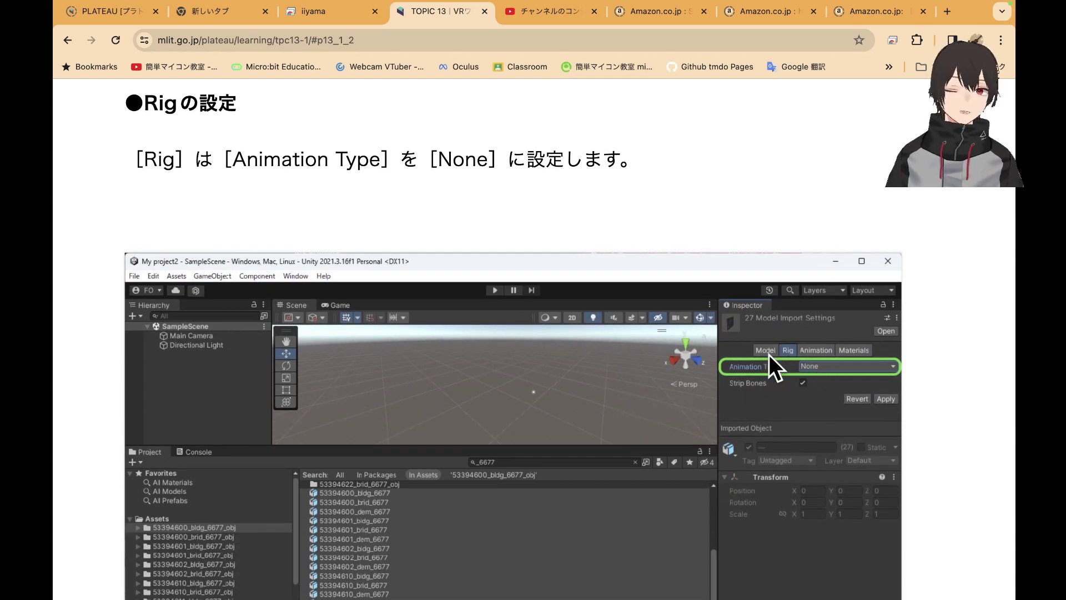
pyautogui.scroll(-12, 599, 356)
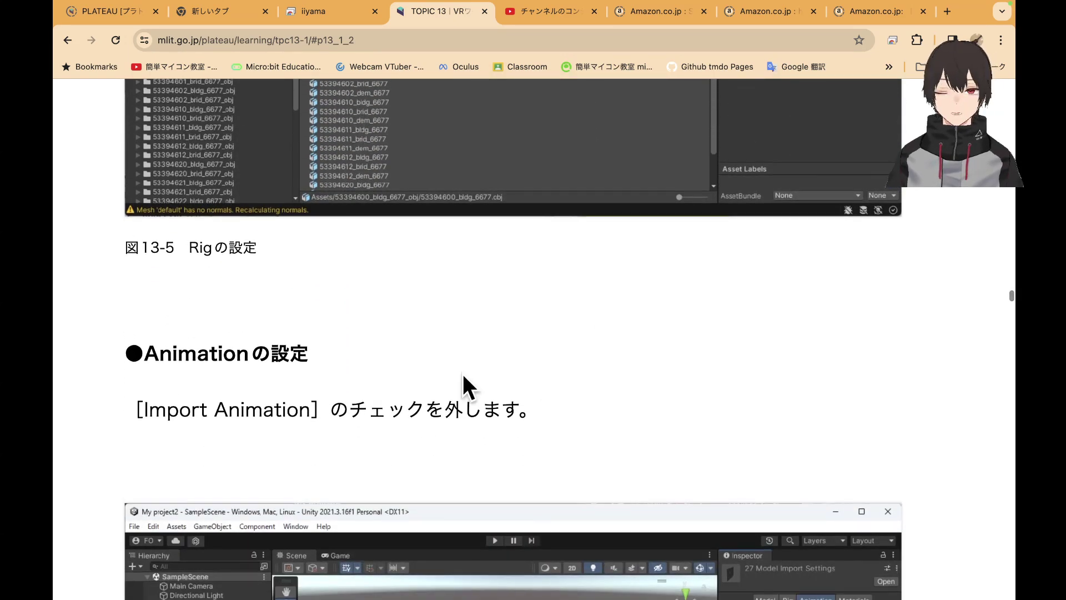
pyautogui.scroll(-3, 489, 378)
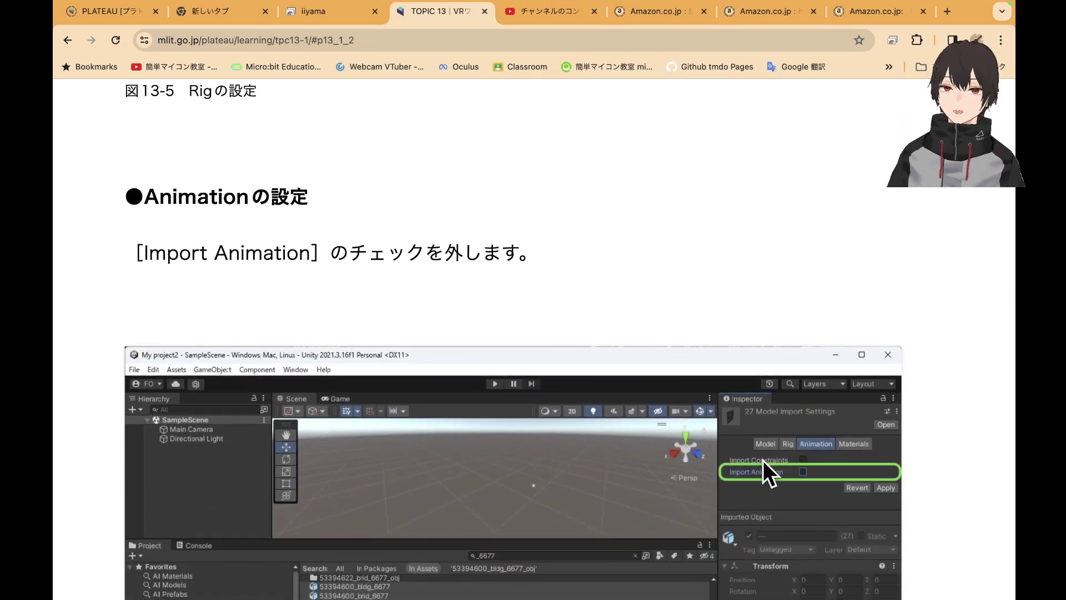
pyautogui.scroll(-9, 799, 477)
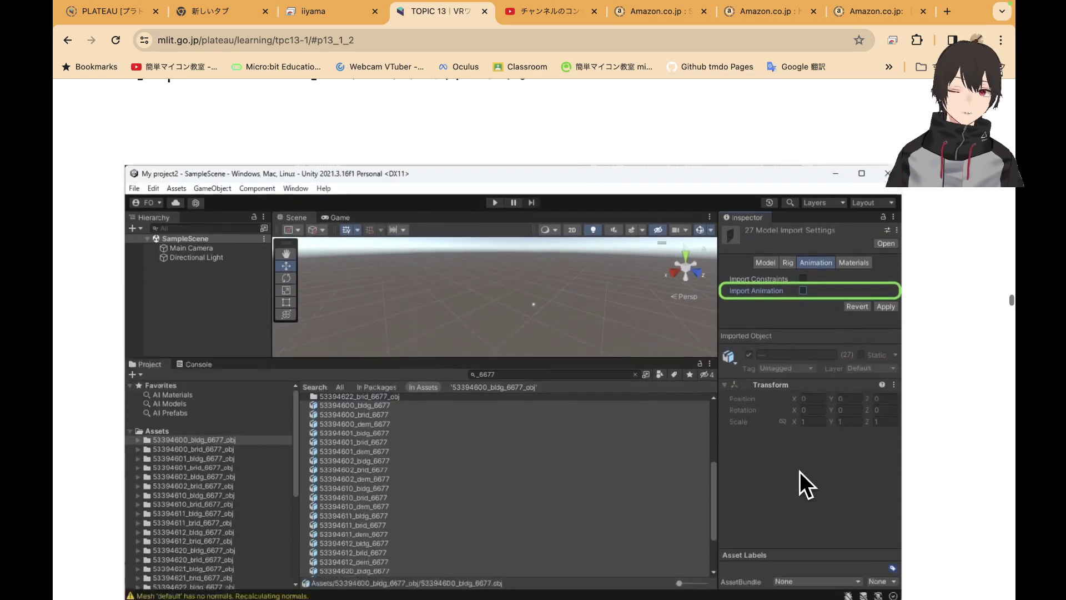
# Read the tutorial's Materials settings for non-terrain objects, including the memo on batch processing with an Editor extension
pyautogui.scroll(-2, 732, 468)
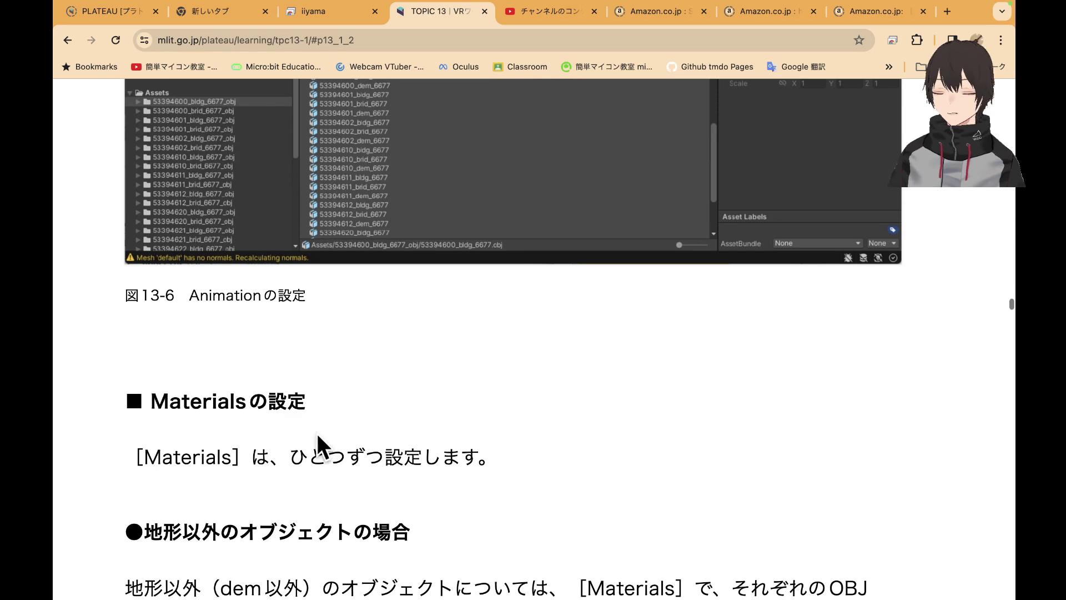
pyautogui.scroll(-3, 558, 456)
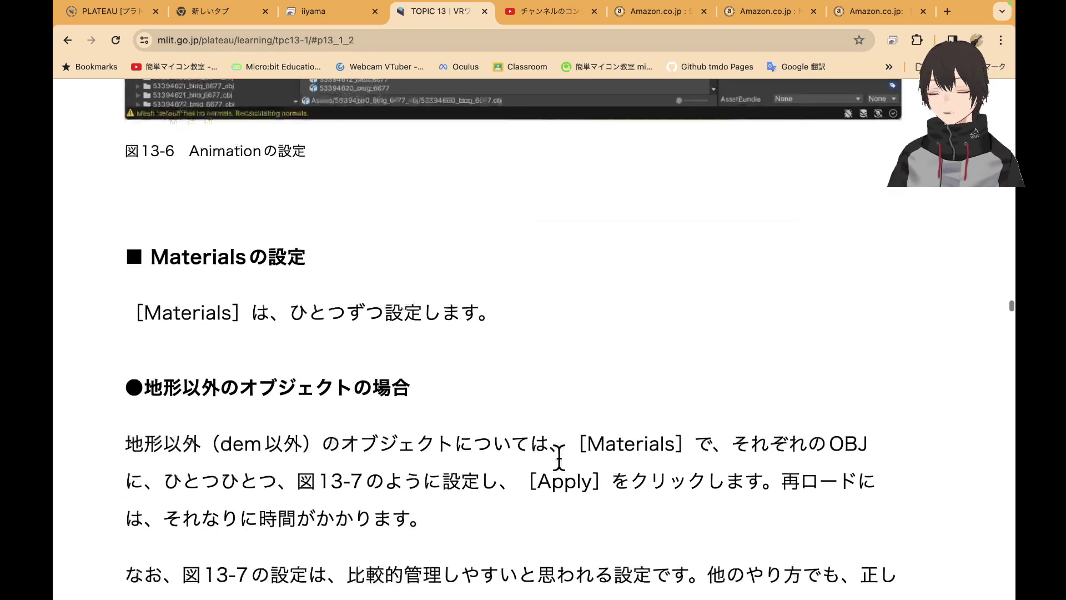
pyautogui.scroll(-1, 558, 457)
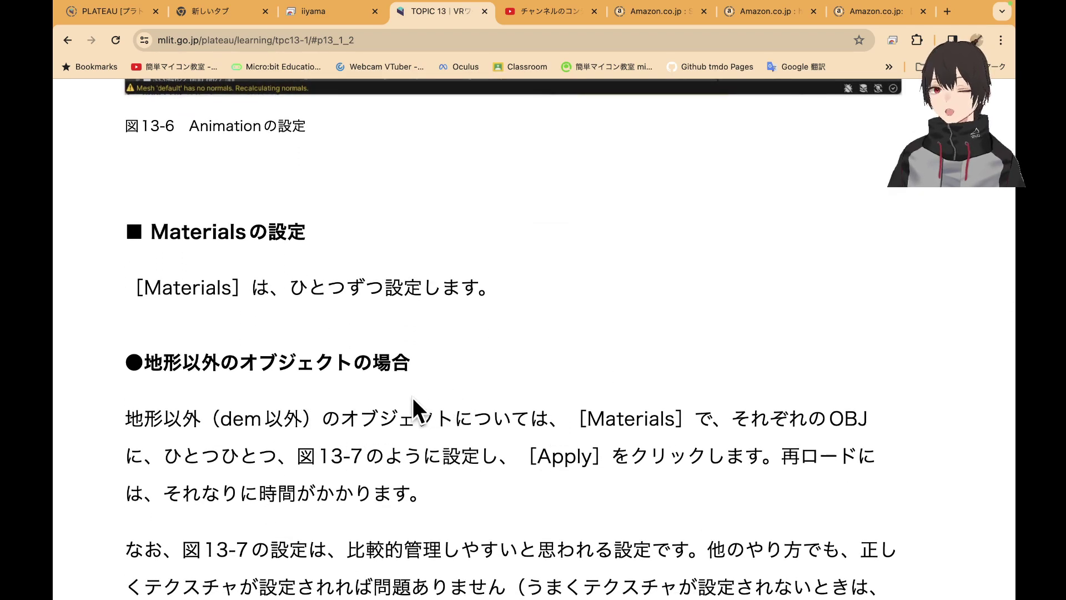
pyautogui.scroll(13, 414, 397)
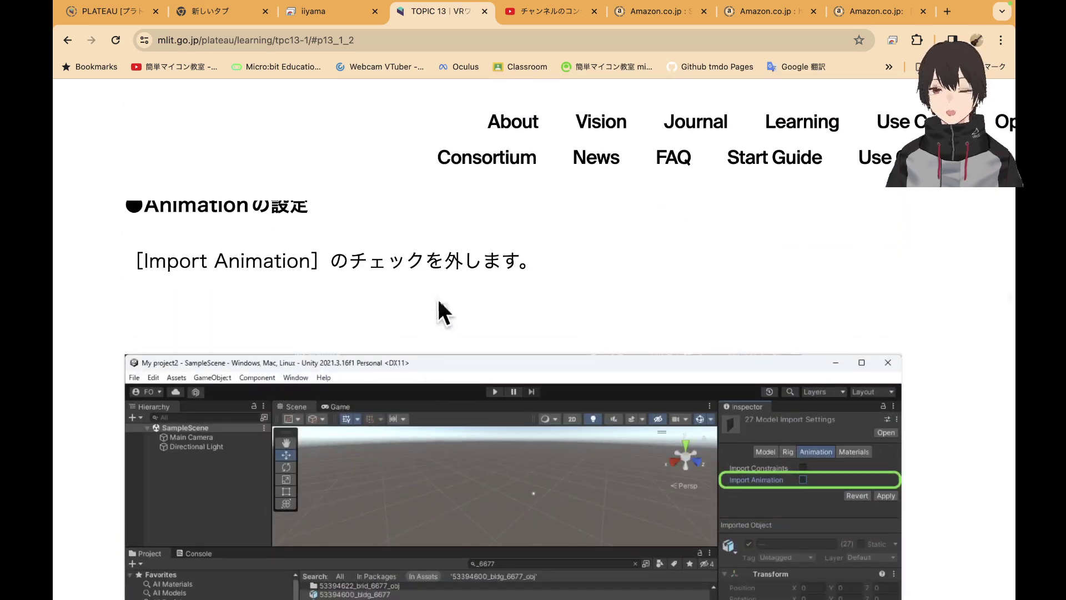
pyautogui.scroll(-12, 439, 302)
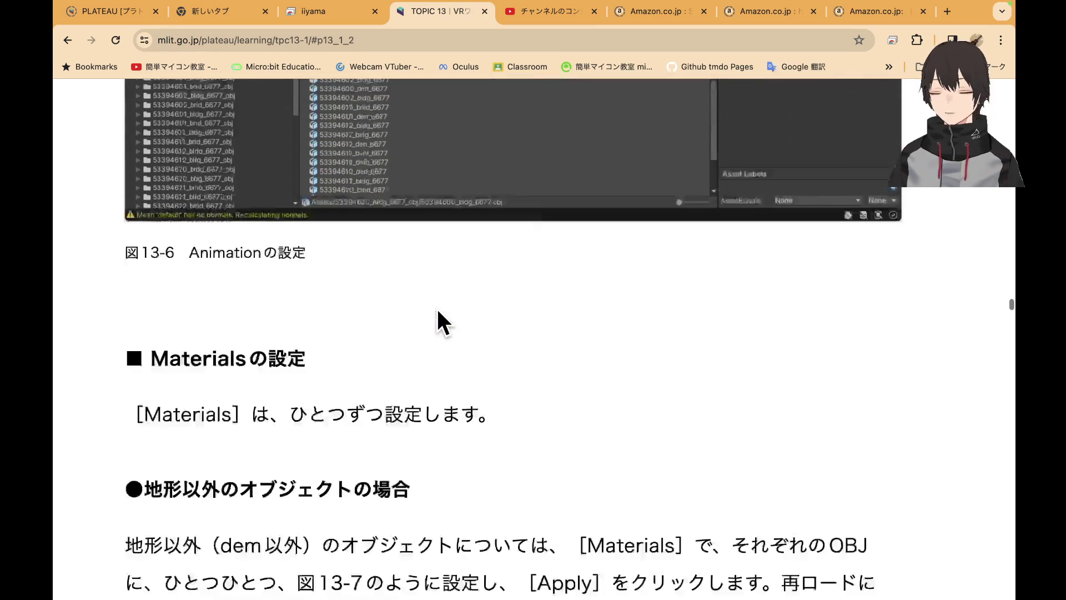
pyautogui.scroll(-3, 439, 314)
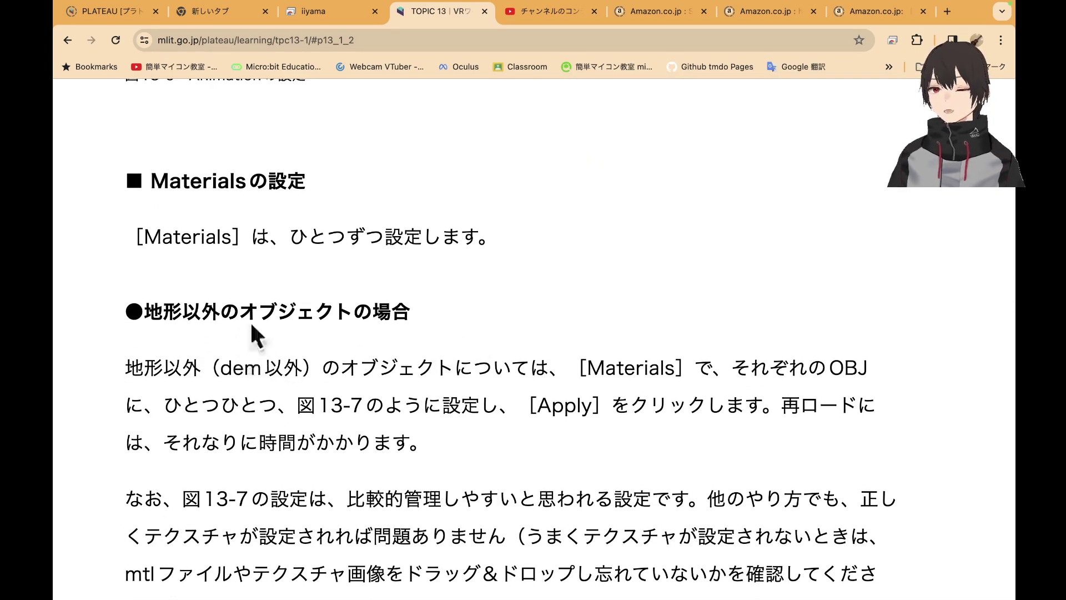
pyautogui.scroll(-1, 493, 348)
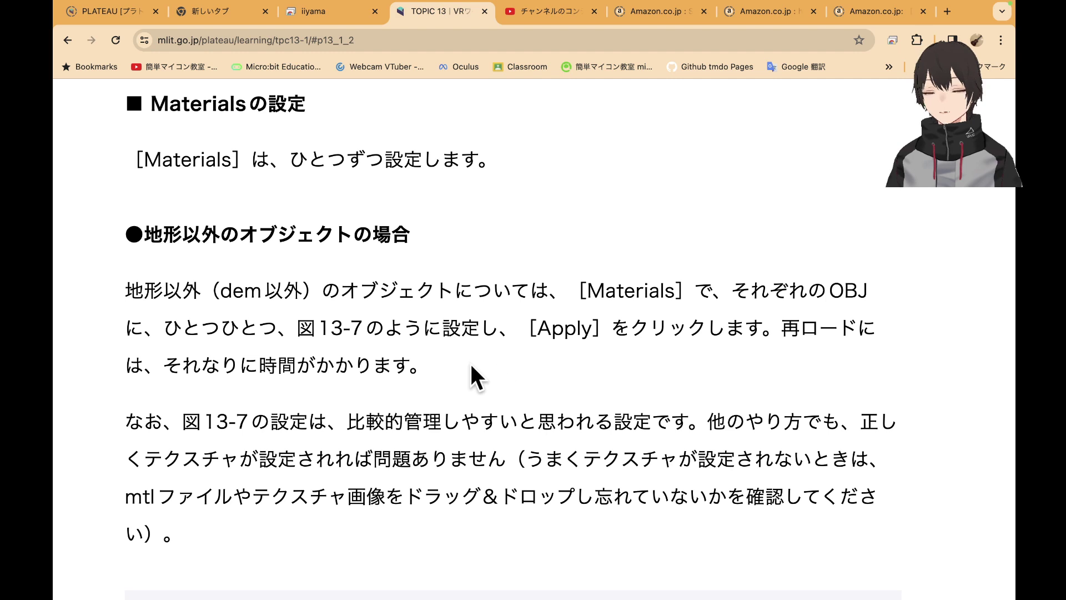
pyautogui.scroll(-1, 499, 364)
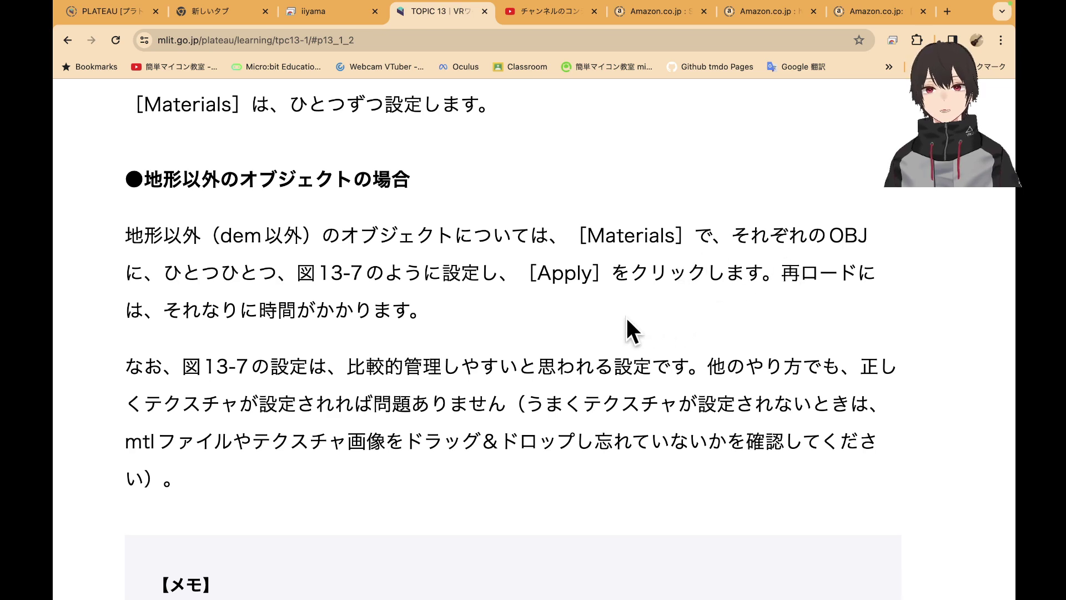
pyautogui.scroll(-1, 628, 318)
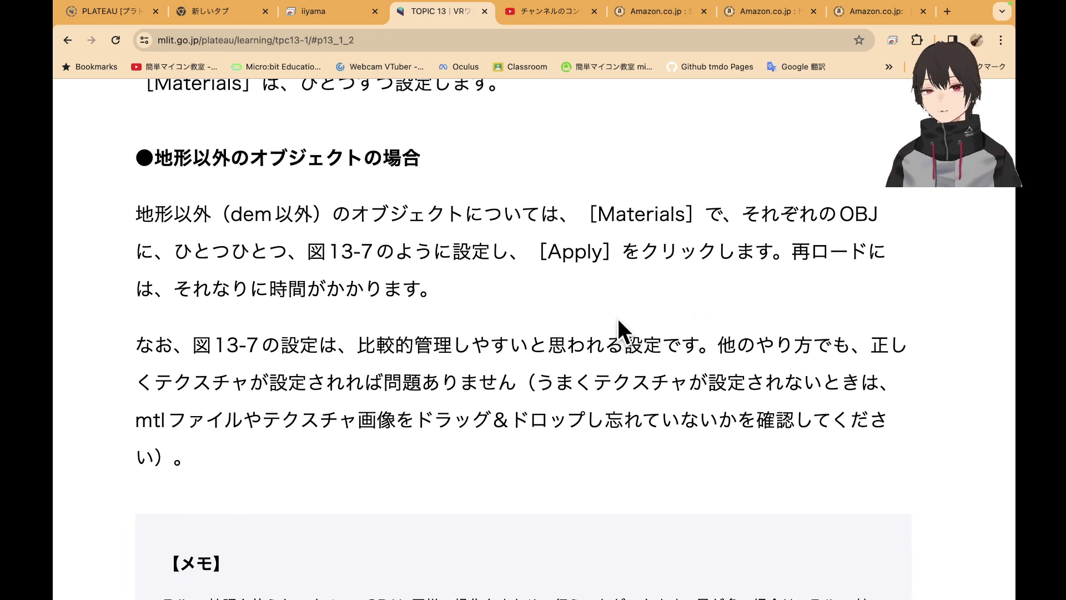
pyautogui.scroll(-2, 617, 318)
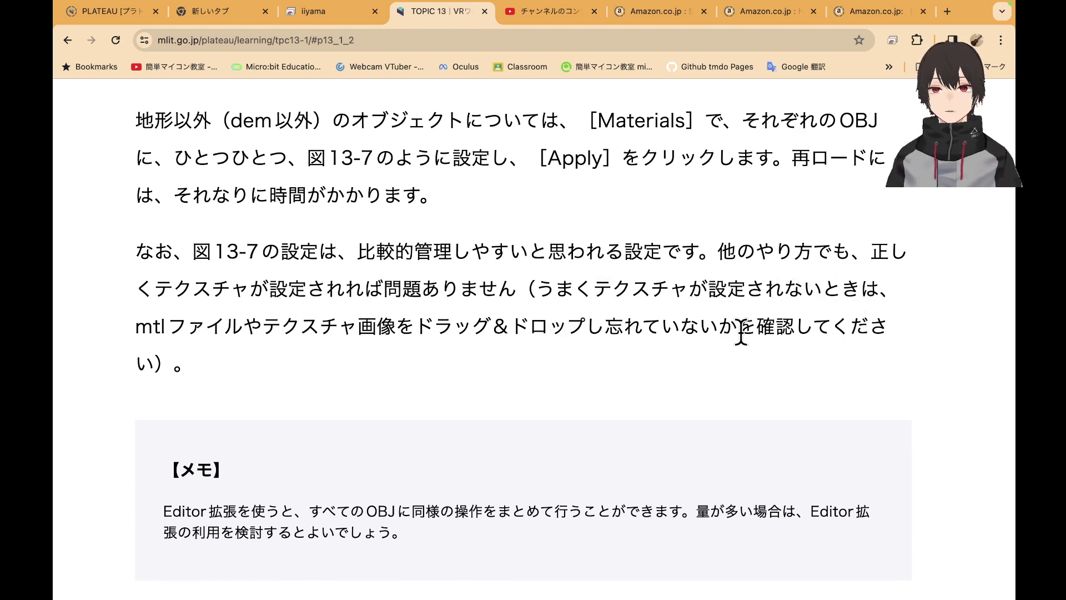
pyautogui.scroll(-2, 743, 331)
pyautogui.scroll(-2, 743, 340)
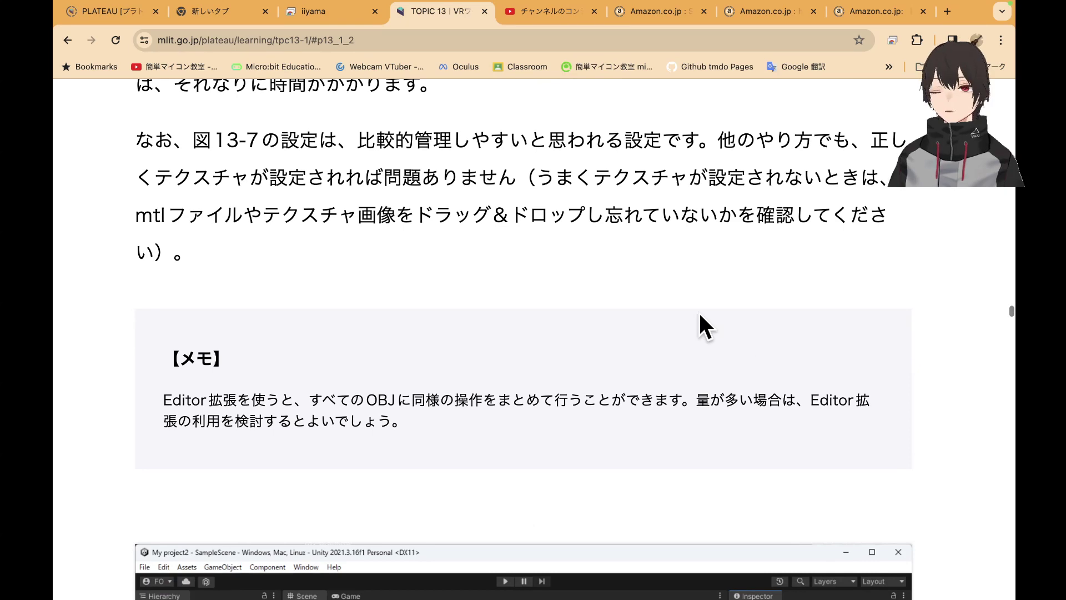
# Examine the Materials options in figure 13-7 and read the Material Creation Mode instruction for terrain (dem) objects
pyautogui.scroll(-10, 641, 297)
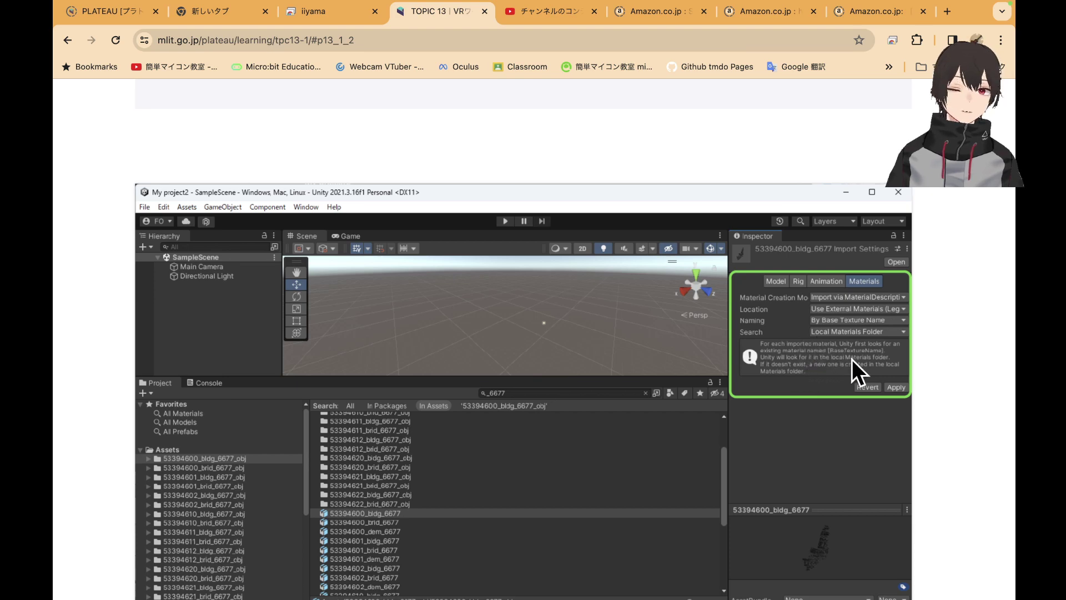
pyautogui.scroll(10, 793, 376)
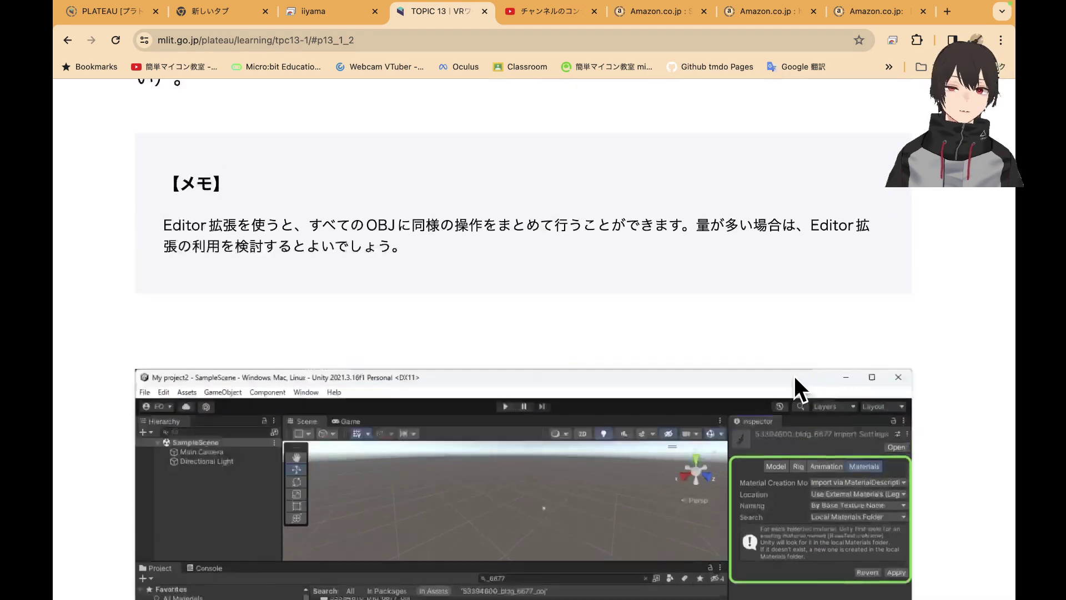
pyautogui.scroll(12, 794, 376)
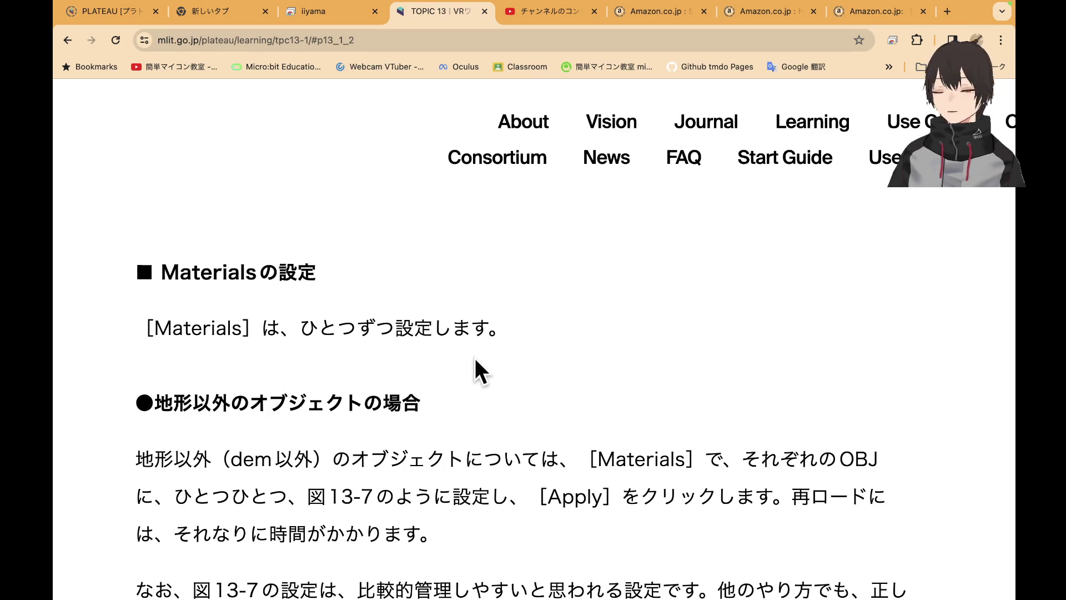
pyautogui.scroll(-12, 587, 364)
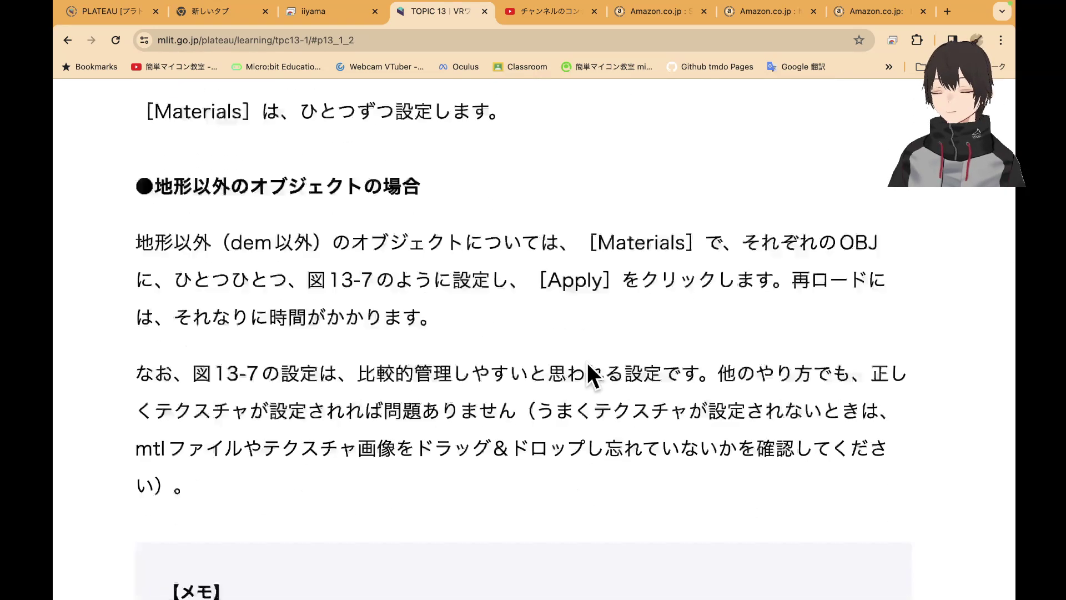
pyautogui.scroll(-10, 588, 362)
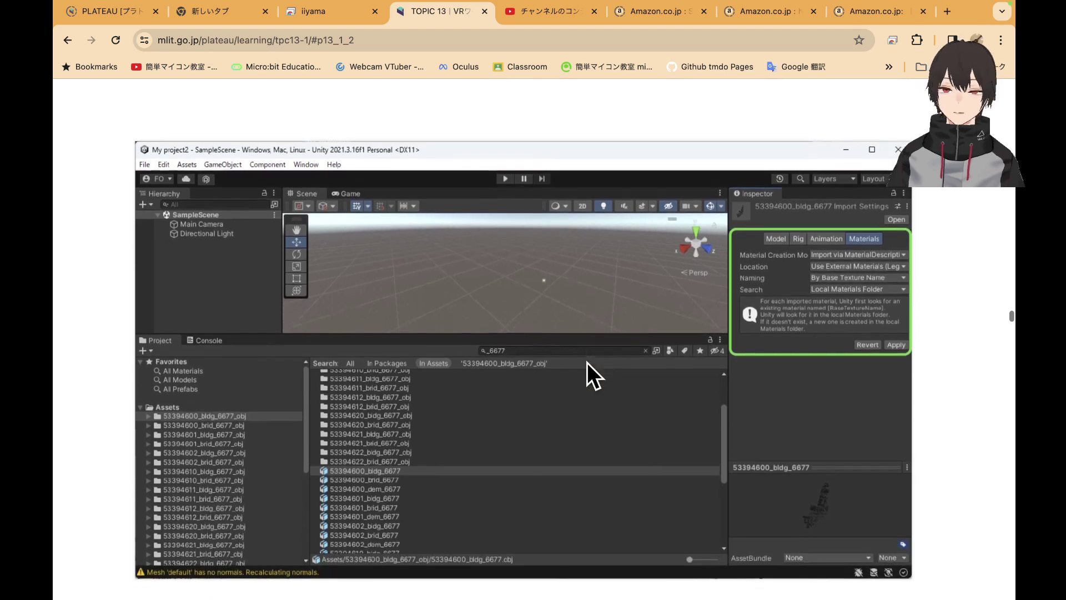
pyautogui.scroll(-5, 587, 362)
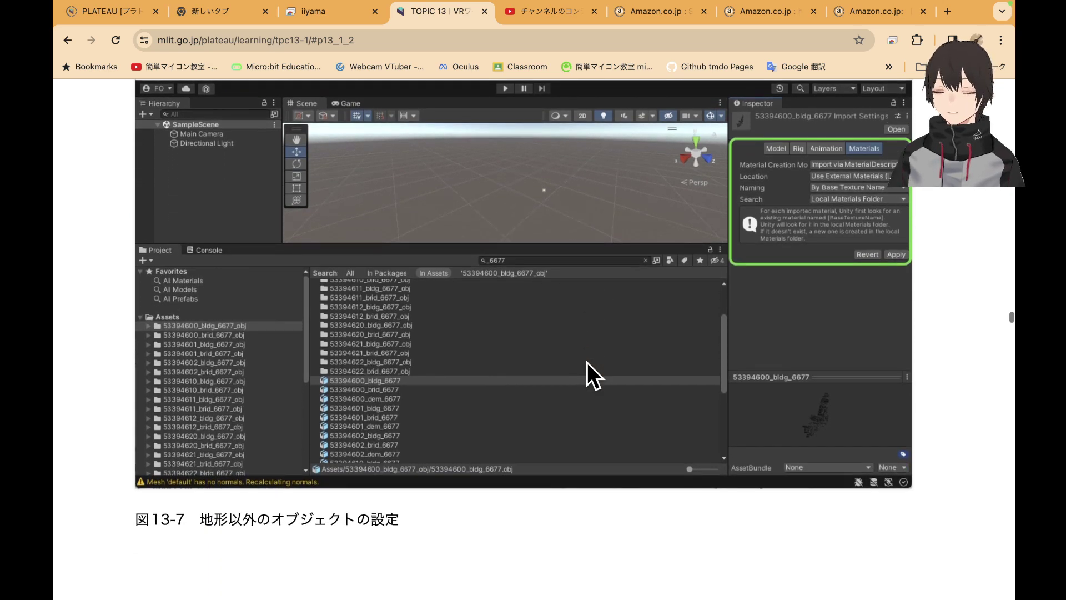
pyautogui.scroll(-5, 587, 363)
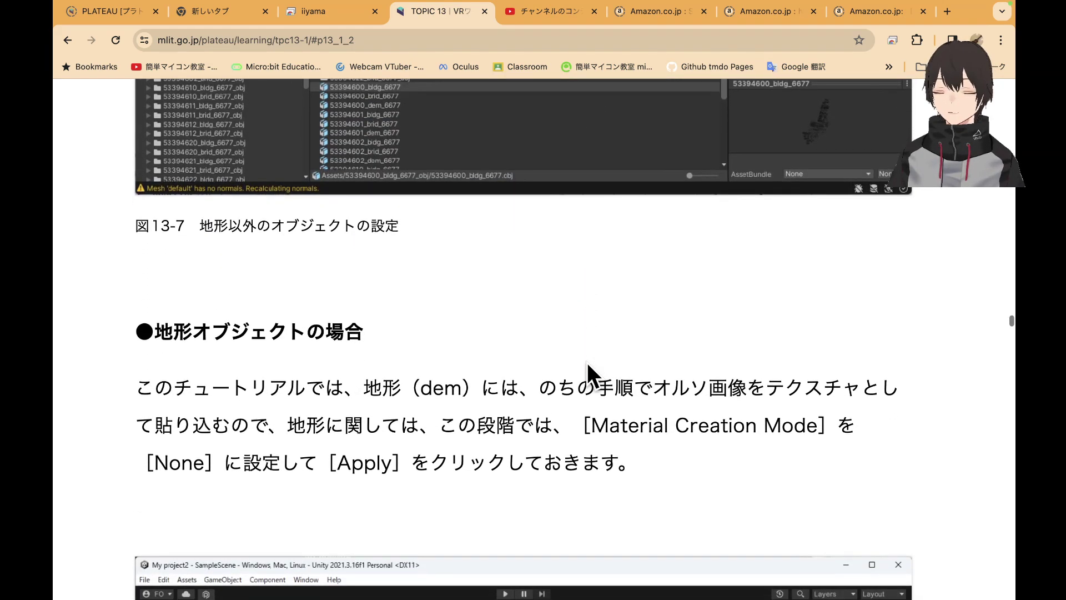
pyautogui.scroll(-2, 639, 407)
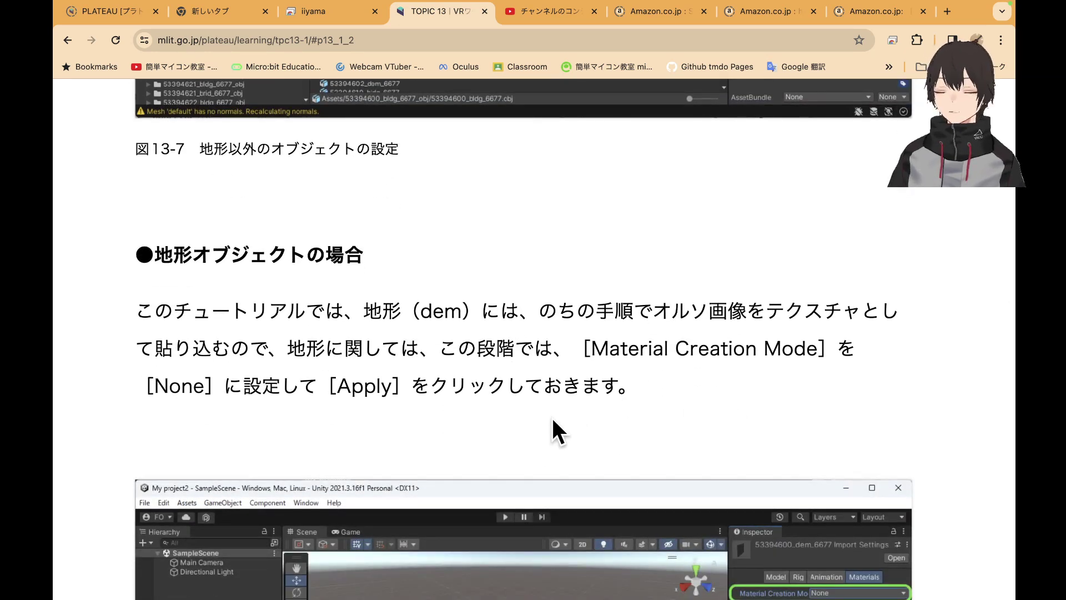
# Read the tutorial's Material Creation Mode instruction for terrain (dem) objects together with figure 13-8
pyautogui.scroll(-6, 544, 424)
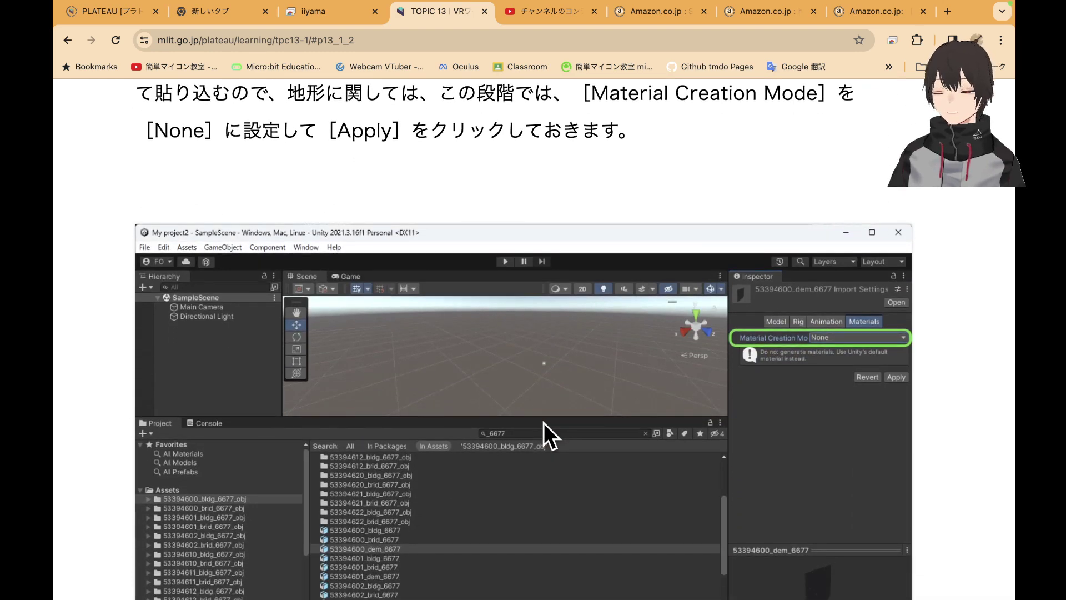
pyautogui.scroll(-1, 544, 422)
pyautogui.scroll(3, 544, 422)
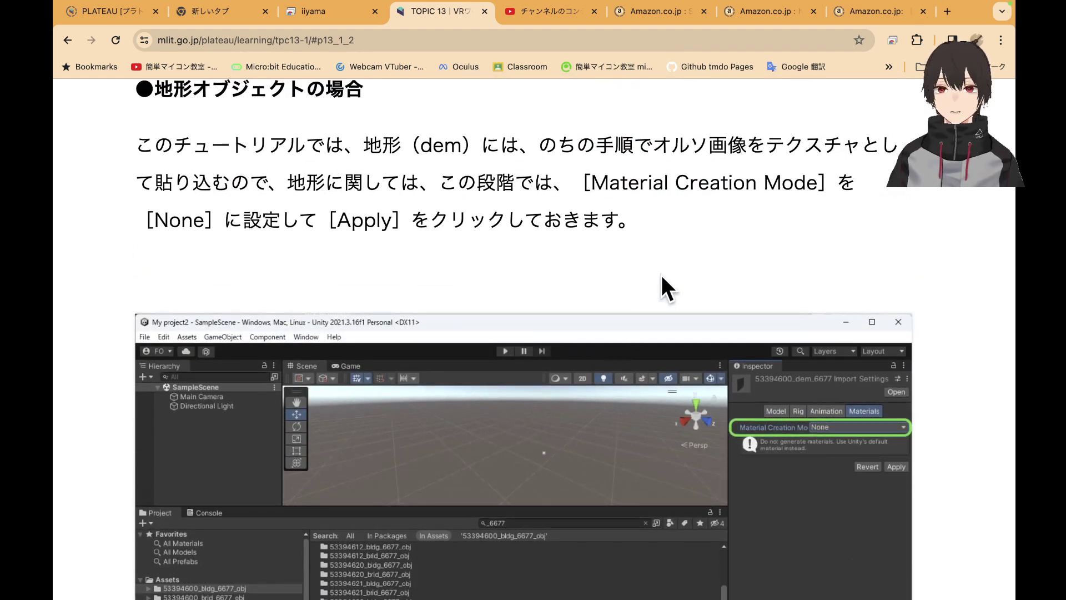
pyautogui.scroll(2, 671, 273)
pyautogui.scroll(-13, 671, 274)
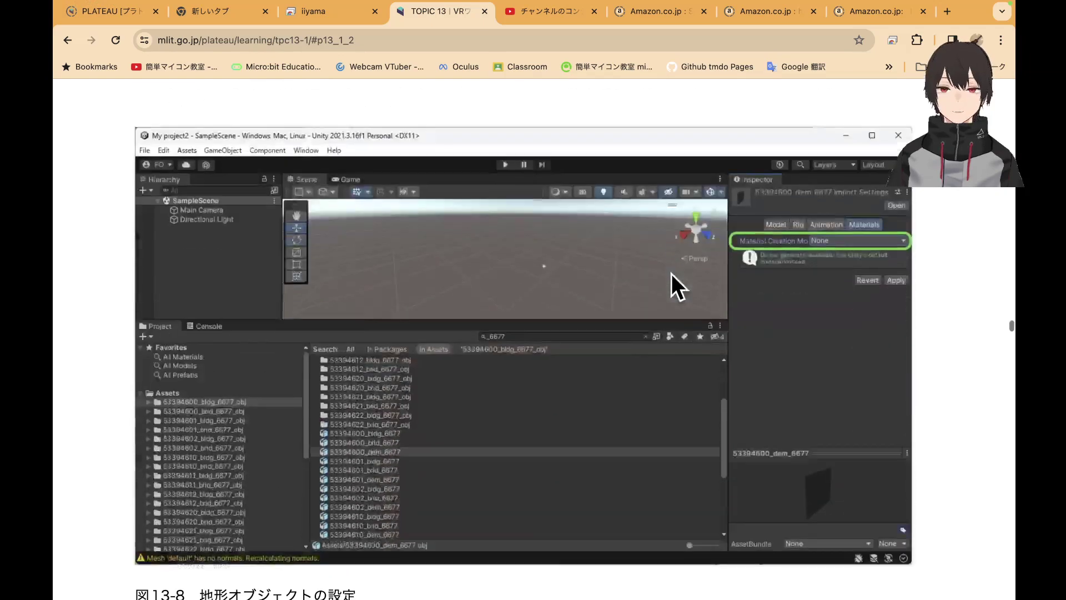
# Read the tutorial's texture settings for Max Size, Compression and Generate Mip Maps, and examine the accompanying Inspector figure
pyautogui.scroll(-5, 614, 338)
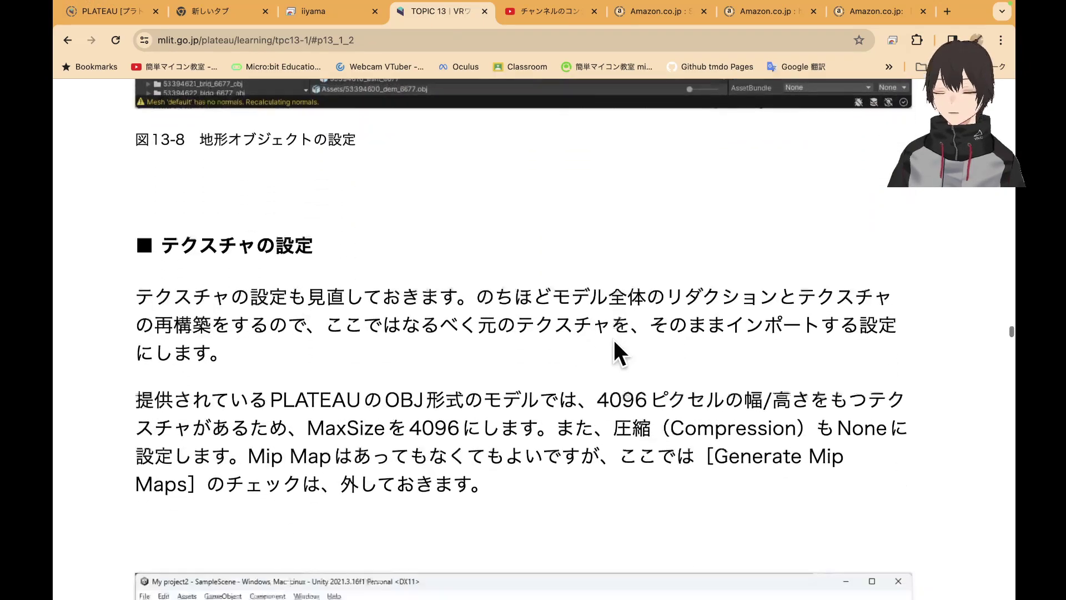
pyautogui.scroll(-1, 567, 412)
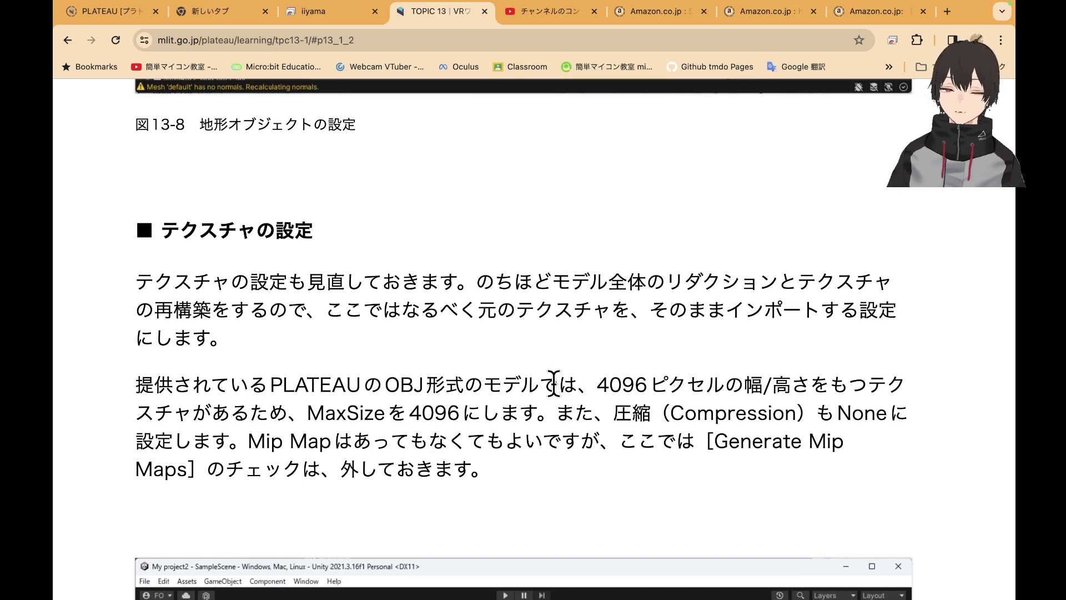
pyautogui.scroll(-3, 554, 384)
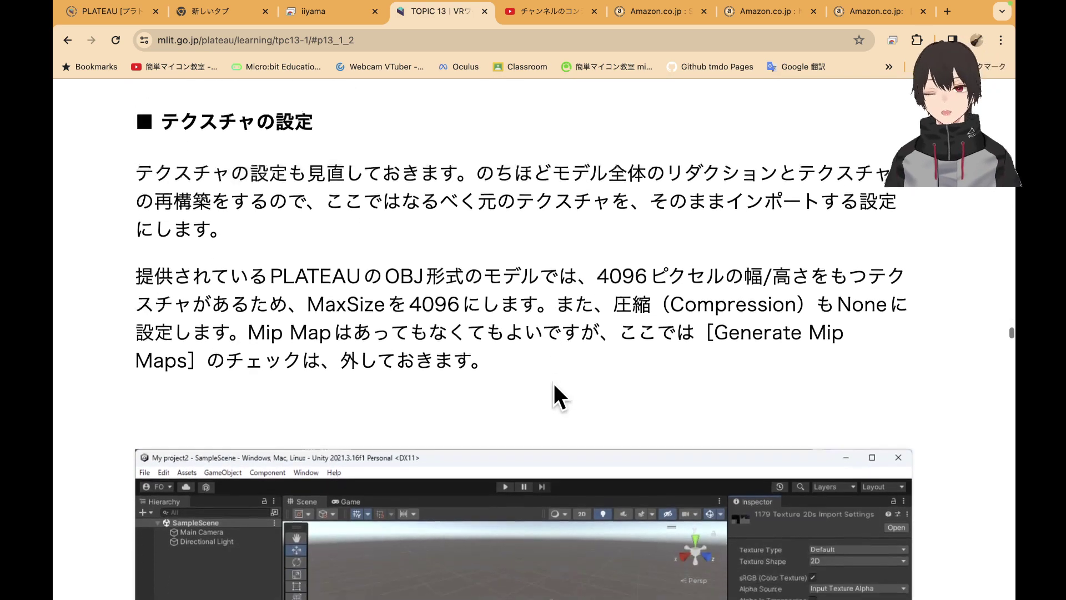
pyautogui.scroll(-2, 553, 384)
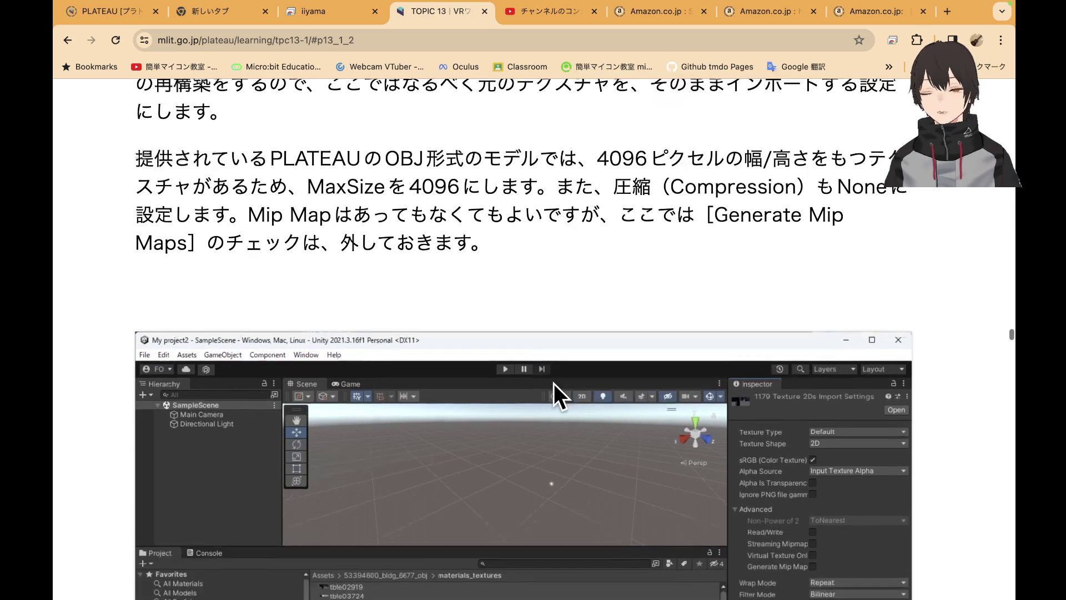
pyautogui.scroll(-2, 555, 384)
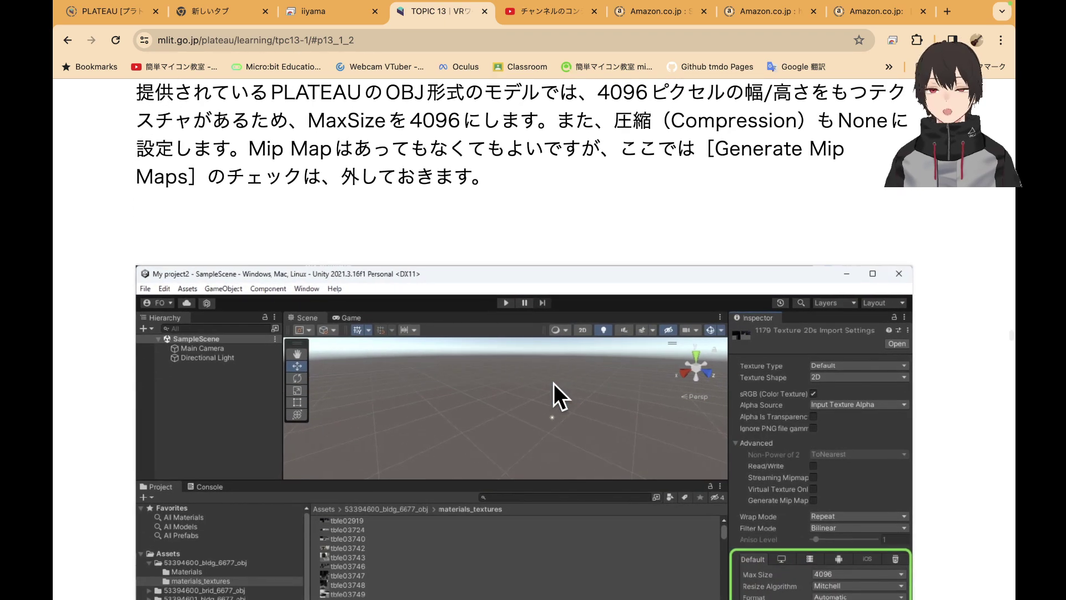
pyautogui.scroll(1, 553, 393)
pyautogui.scroll(-3, 554, 392)
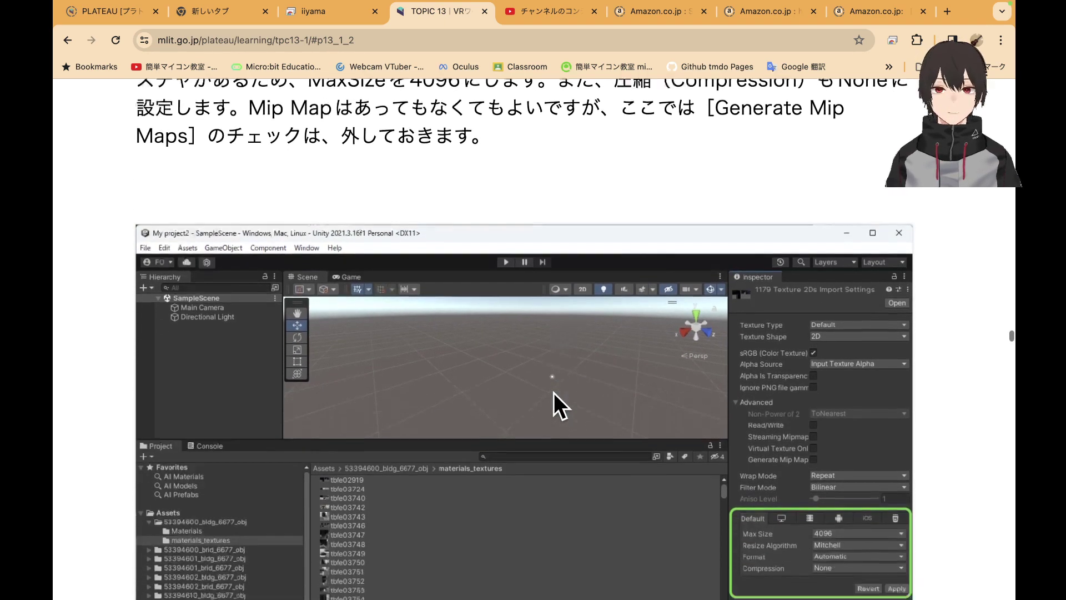
pyautogui.scroll(-2, 554, 393)
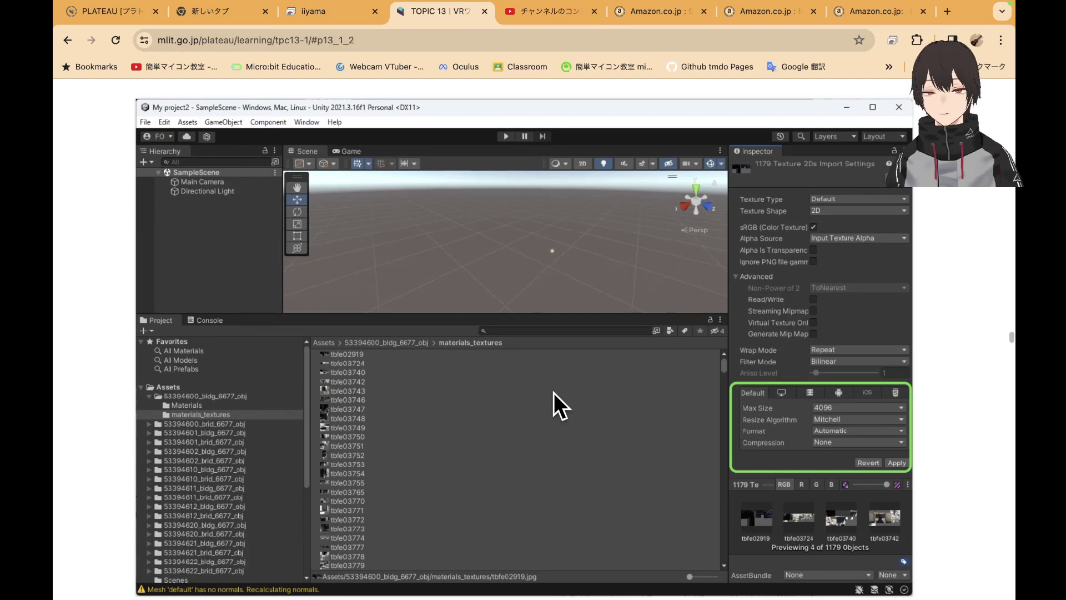
pyautogui.scroll(6, 579, 436)
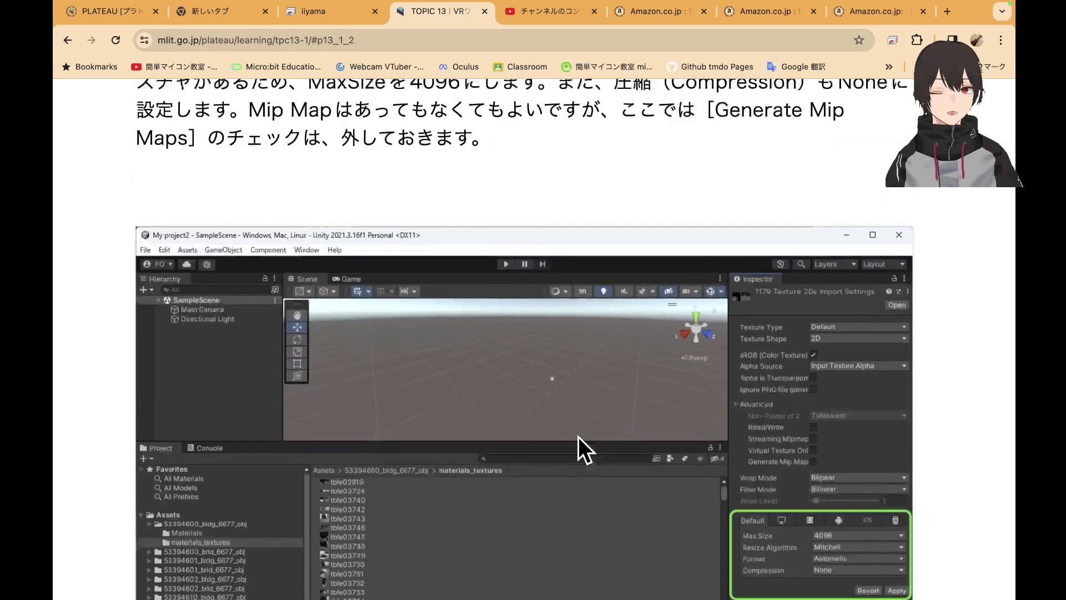
pyautogui.scroll(2, 578, 436)
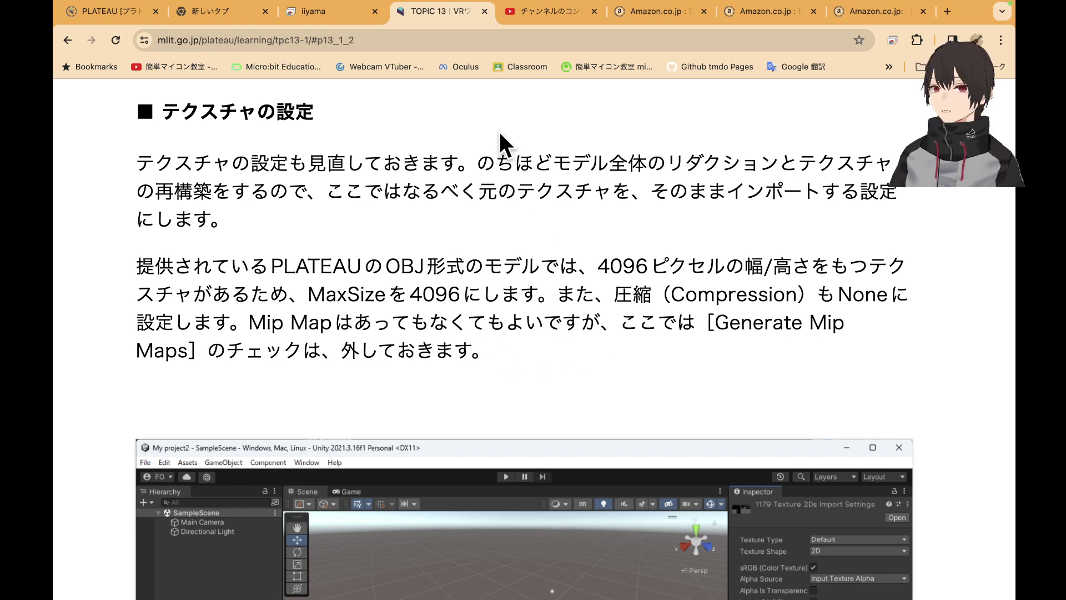
# Switch to the iiyama remote desktop session and view the contents of the 53394600_bldg_6677_obj folder in the Unity project
pyautogui.click(329, 14)
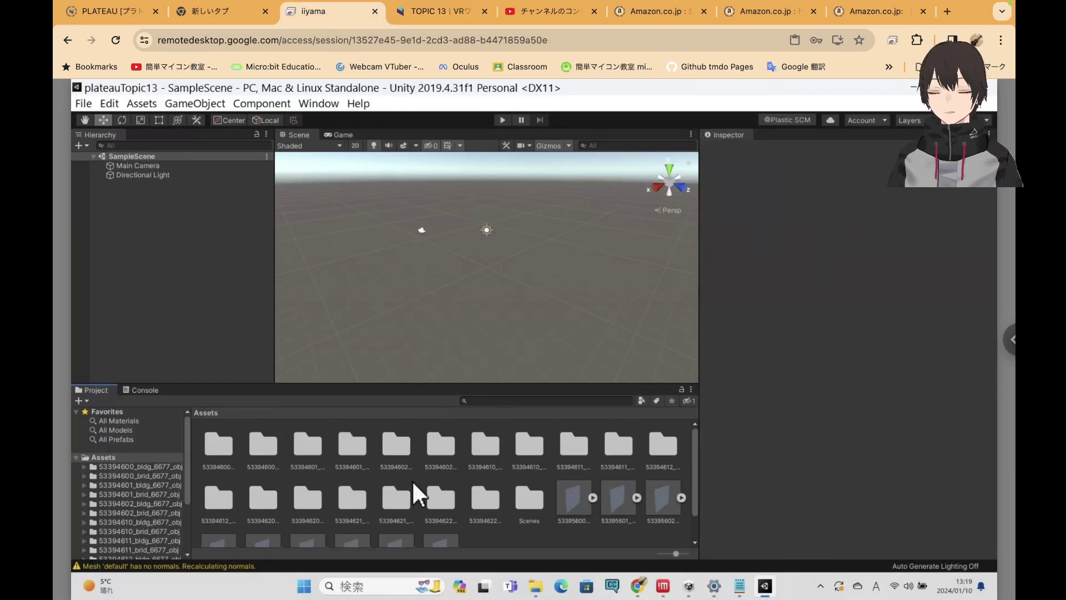
pyautogui.scroll(-1, 205, 496)
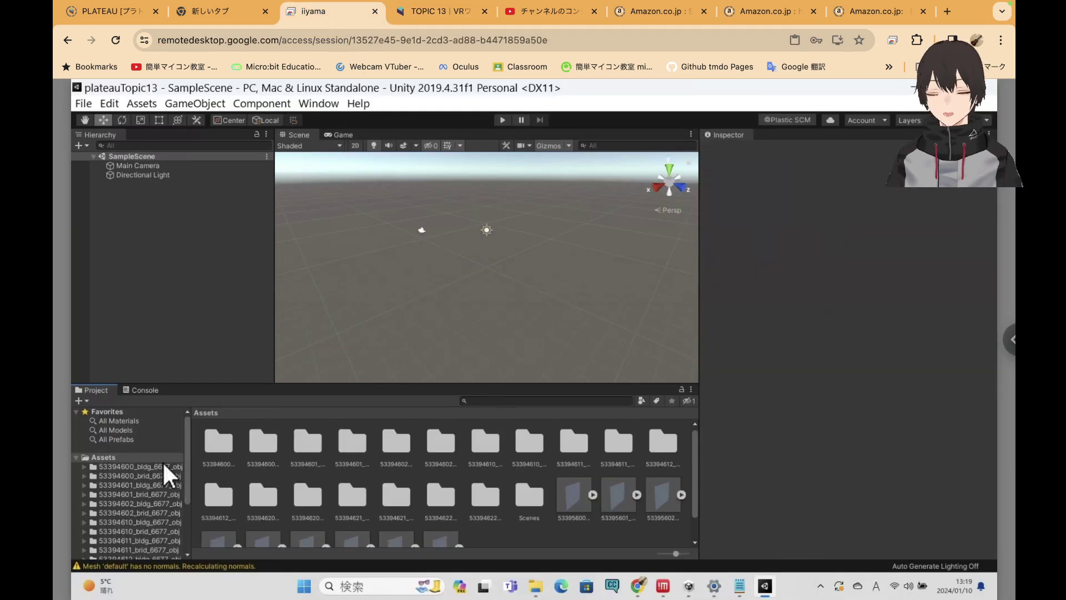
pyautogui.click(133, 466)
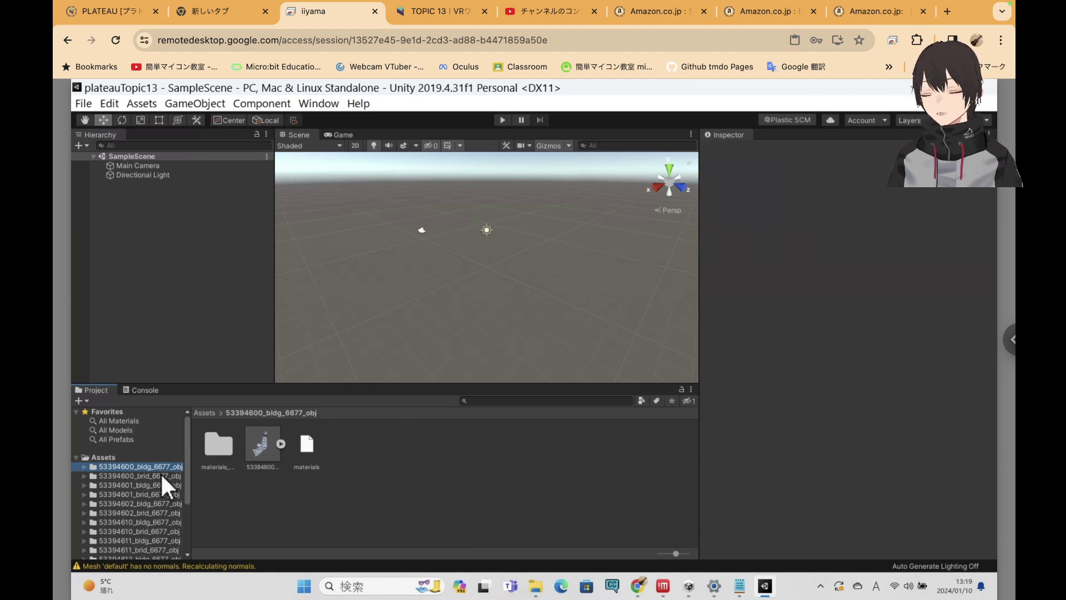
pyautogui.click(161, 475)
pyautogui.click(163, 466)
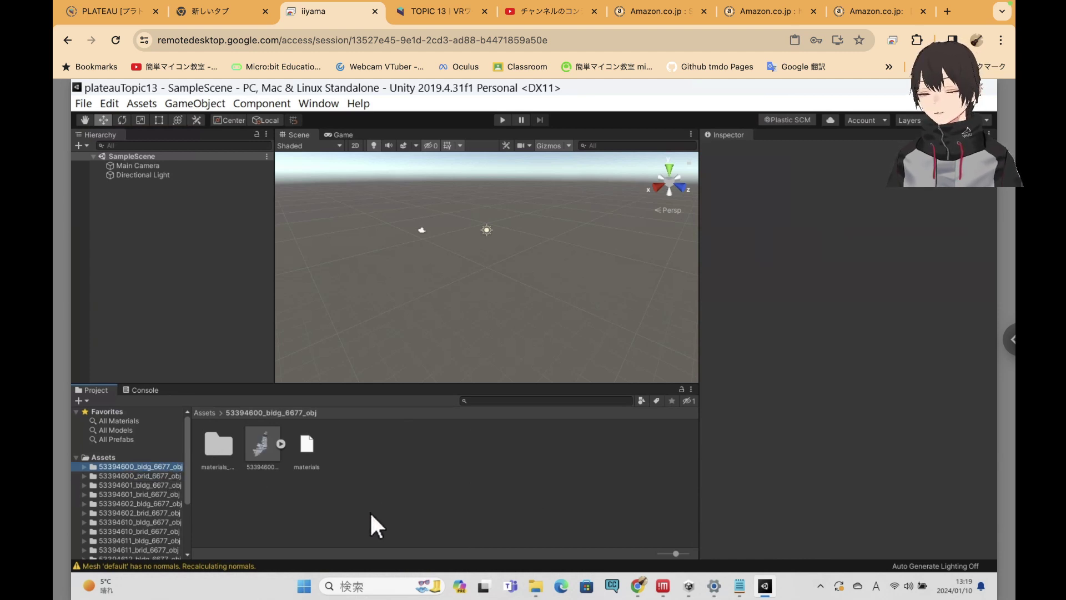
# Return to the root Assets folder and look over its imported building and bridge folders and terrain models
pyautogui.scroll(-5, 148, 504)
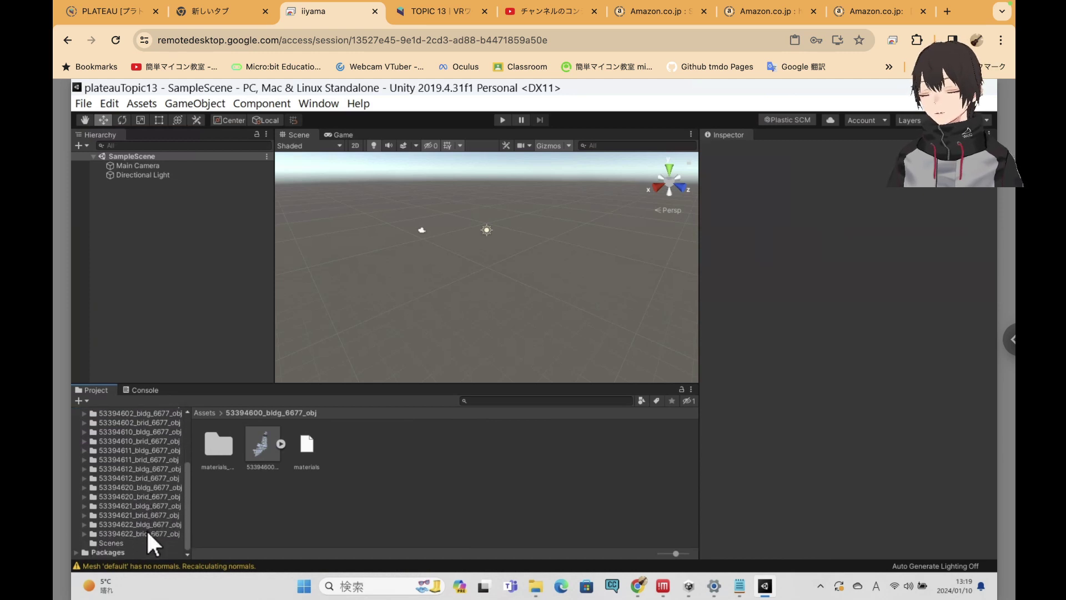
pyautogui.scroll(3, 147, 529)
pyautogui.click(103, 425)
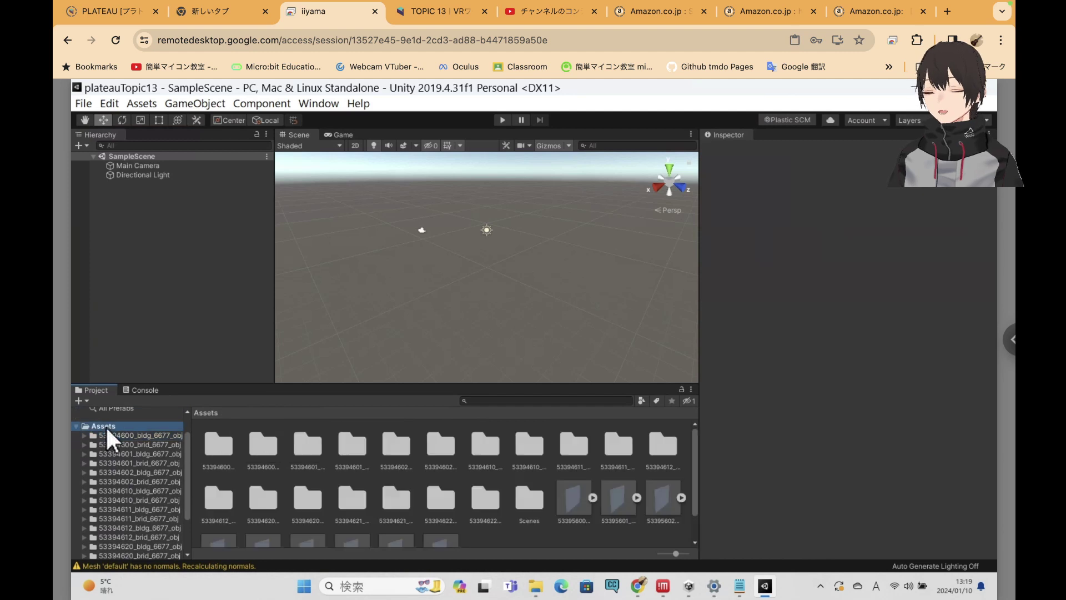
pyautogui.scroll(-2, 360, 530)
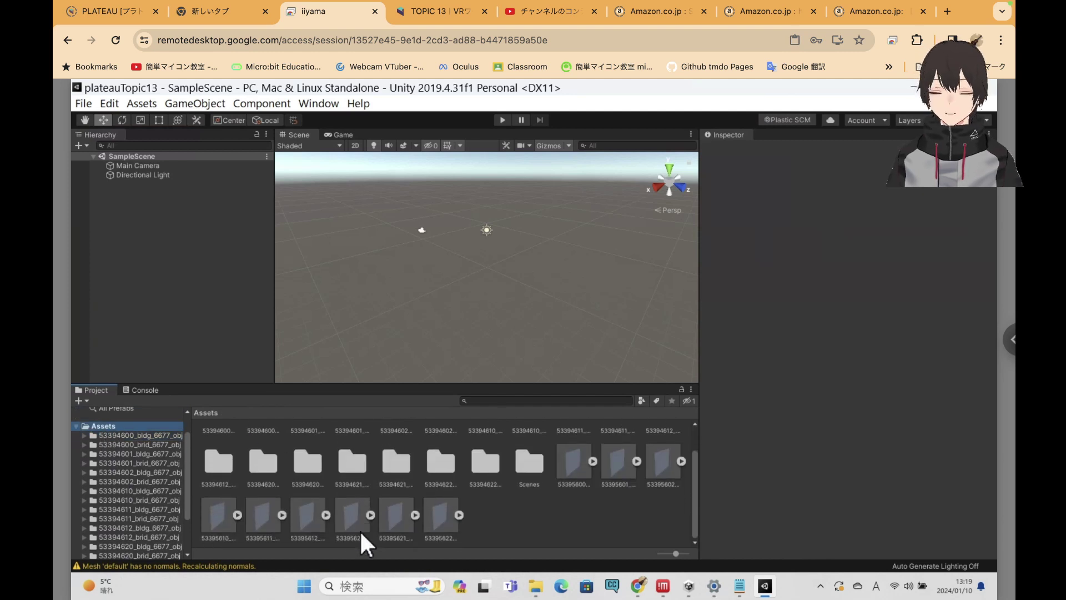
pyautogui.scroll(1, 290, 511)
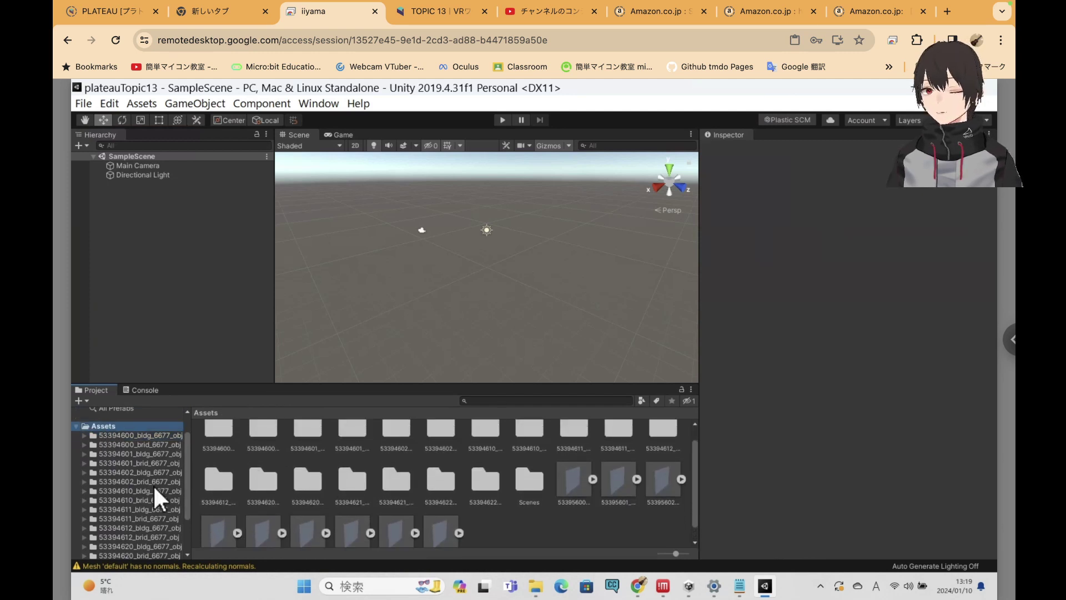
# Check the 53394621 bridge and building folders and the 53394600_bldg_6677_obj folder, ending back at the root Assets folder
pyautogui.scroll(-3, 155, 489)
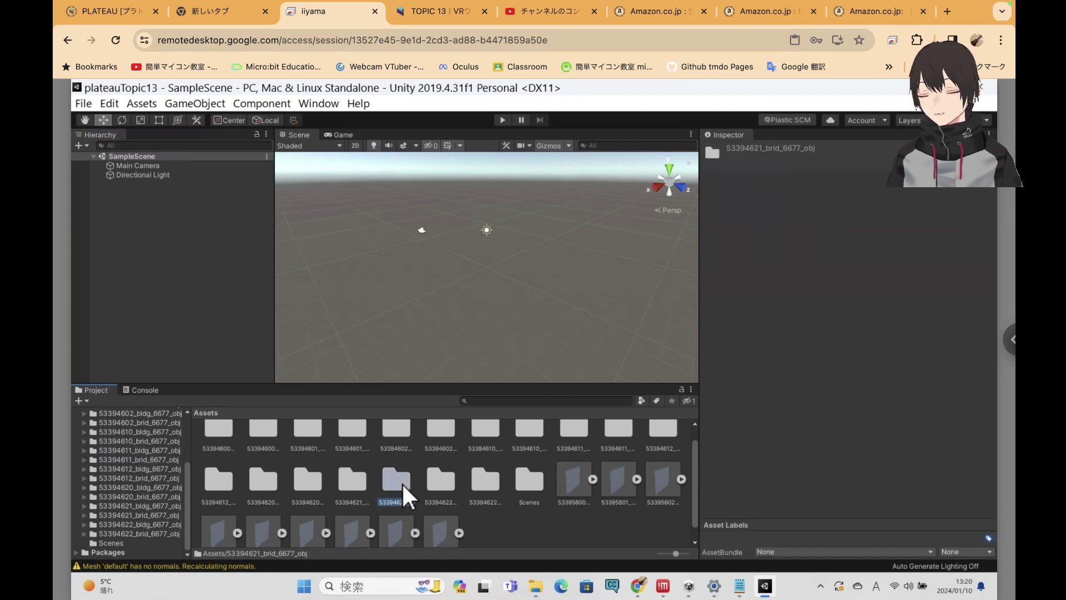
pyautogui.click(345, 479)
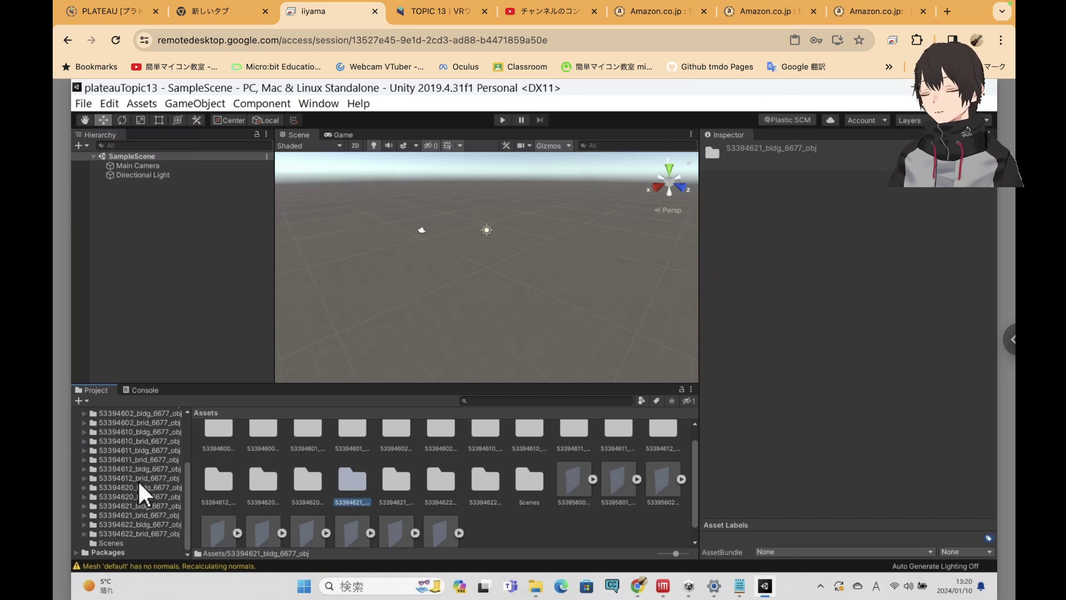
pyautogui.scroll(3, 138, 481)
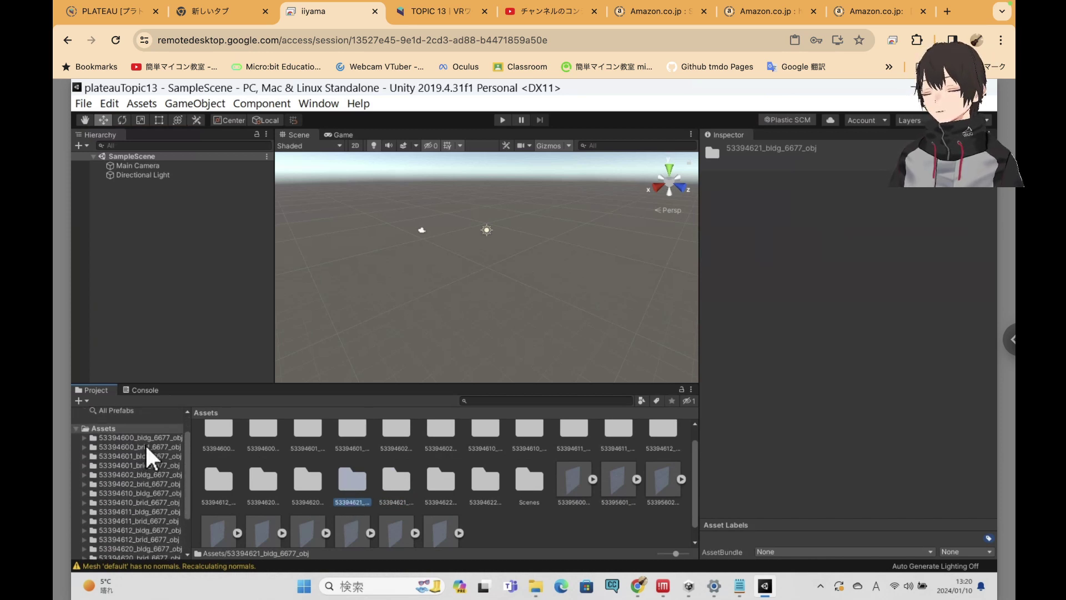
pyautogui.click(148, 437)
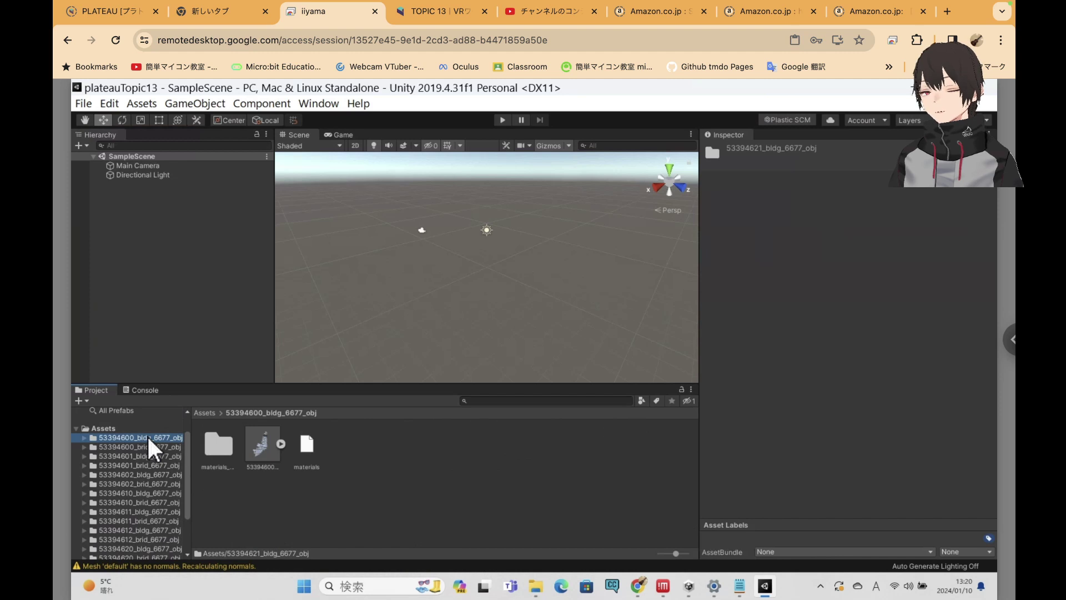
pyautogui.click(103, 429)
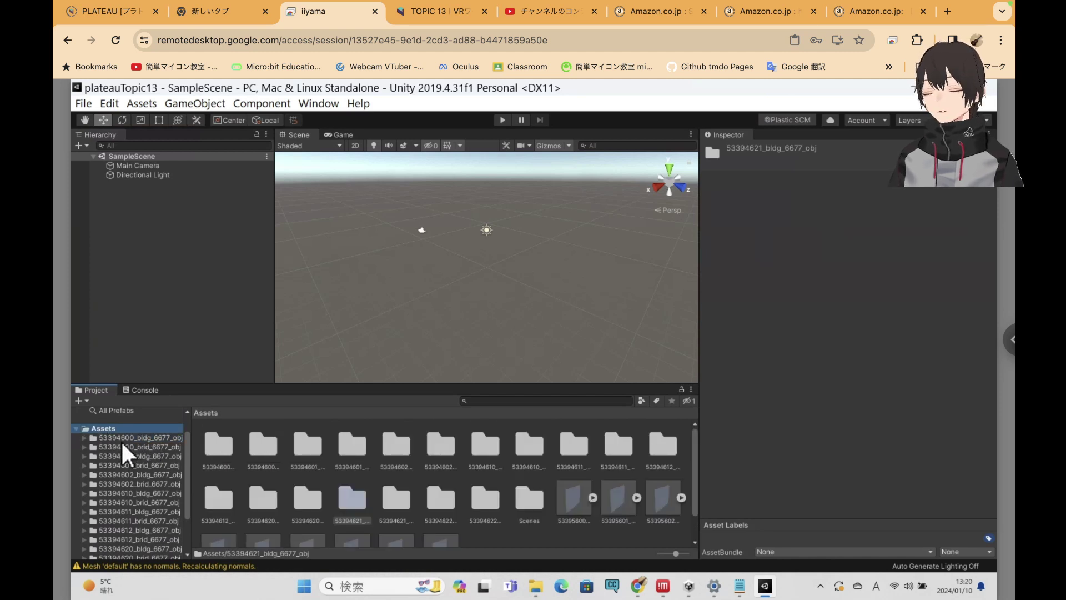
pyautogui.click(220, 439)
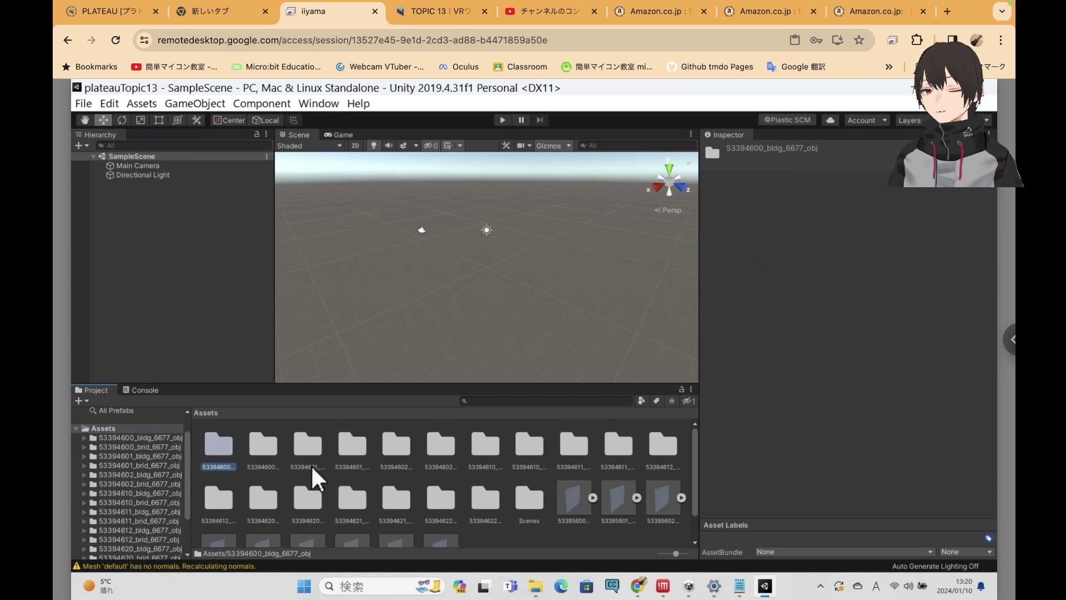
pyautogui.scroll(-1, 493, 506)
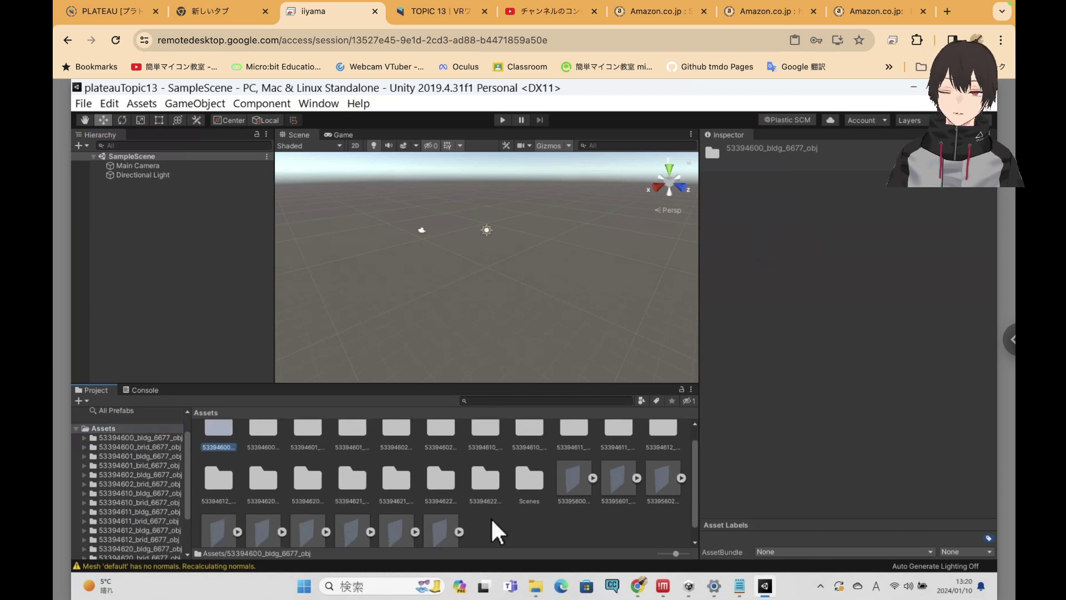
pyautogui.scroll(-1, 445, 537)
pyautogui.hotkey('ctrl', 'a')
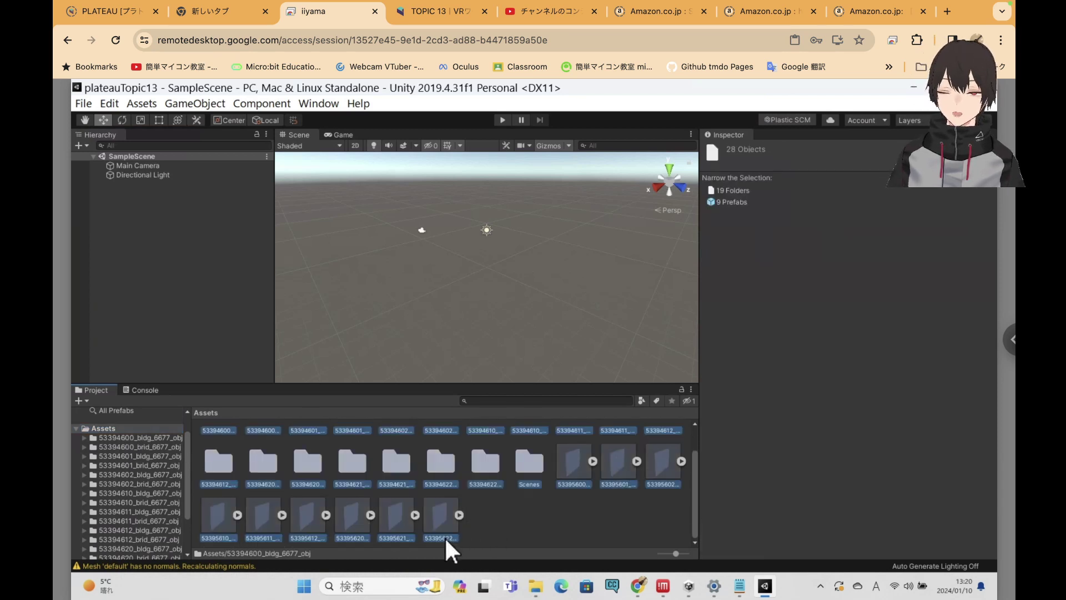
pyautogui.click(513, 528)
pyautogui.scroll(2, 512, 526)
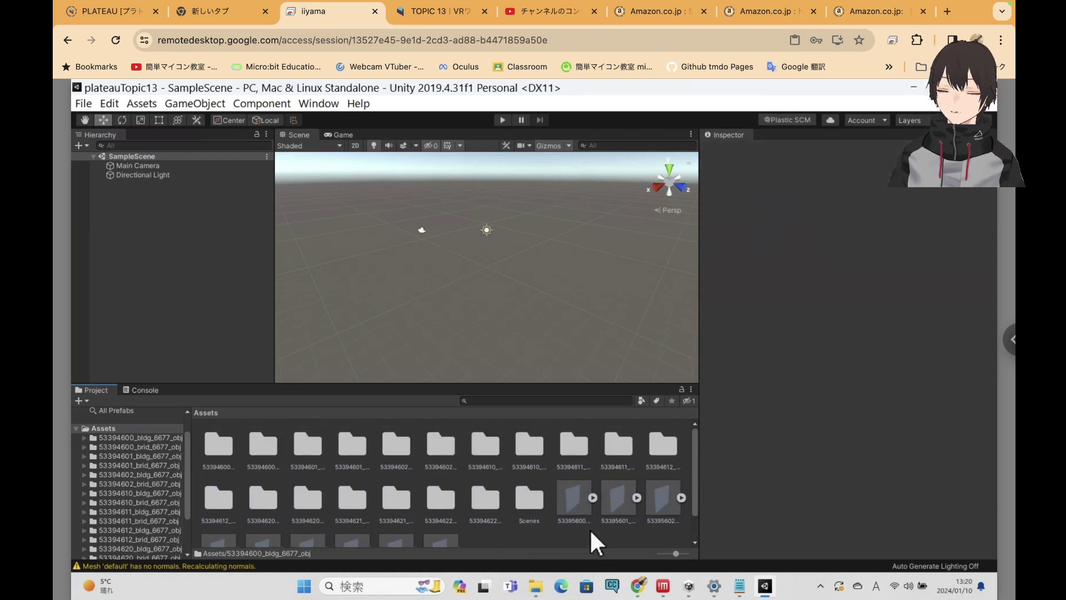
# View the import settings of the 53395600_dem_6677 terrain model and check the Scenes folder among the assets
pyautogui.click(573, 499)
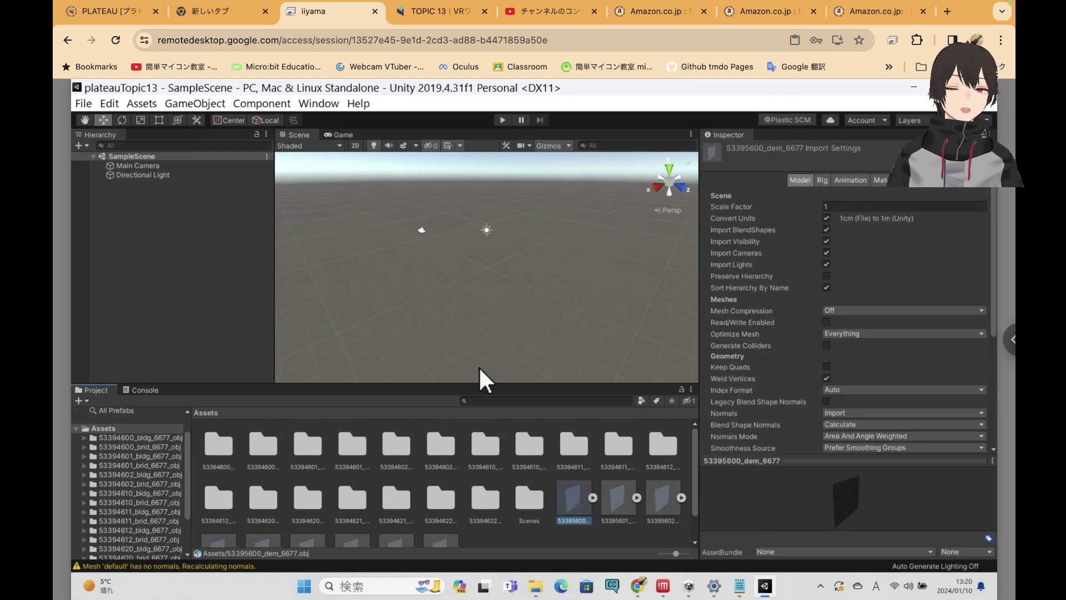
pyautogui.click(221, 443)
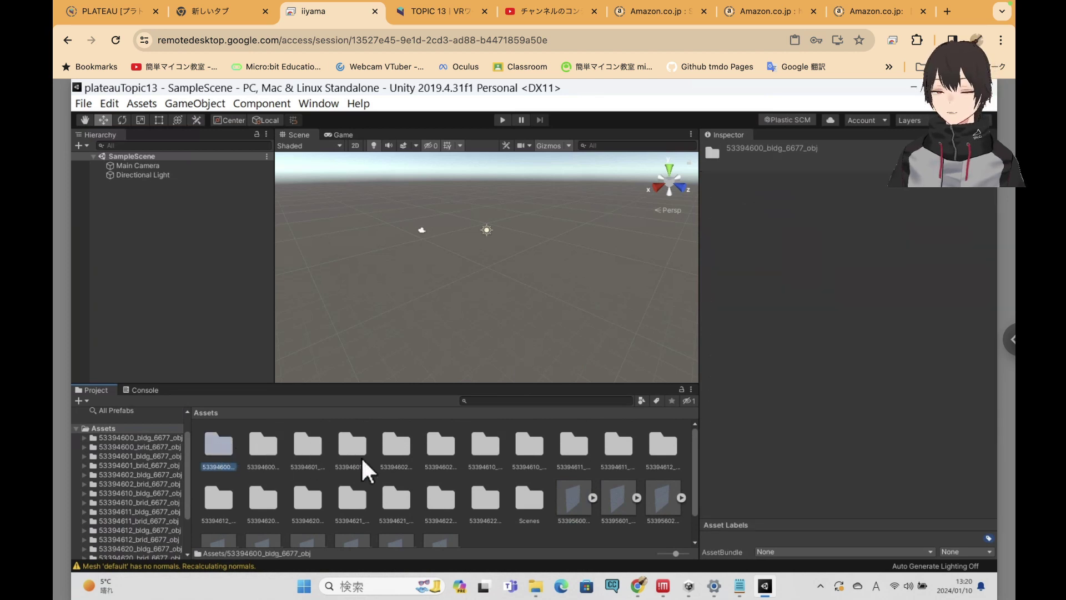
pyautogui.scroll(-1, 378, 462)
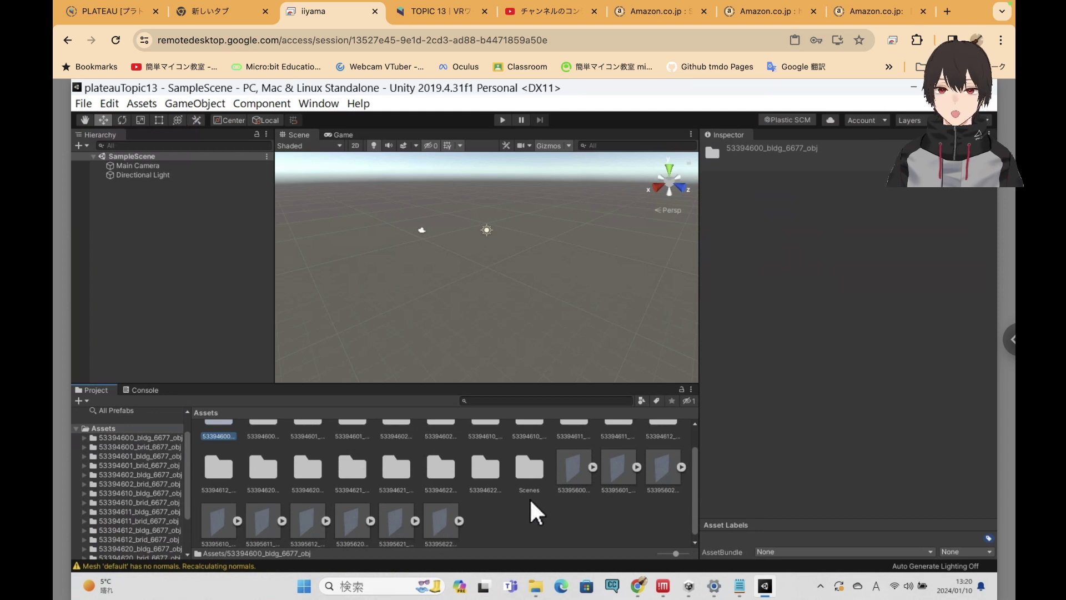
pyautogui.click(528, 469)
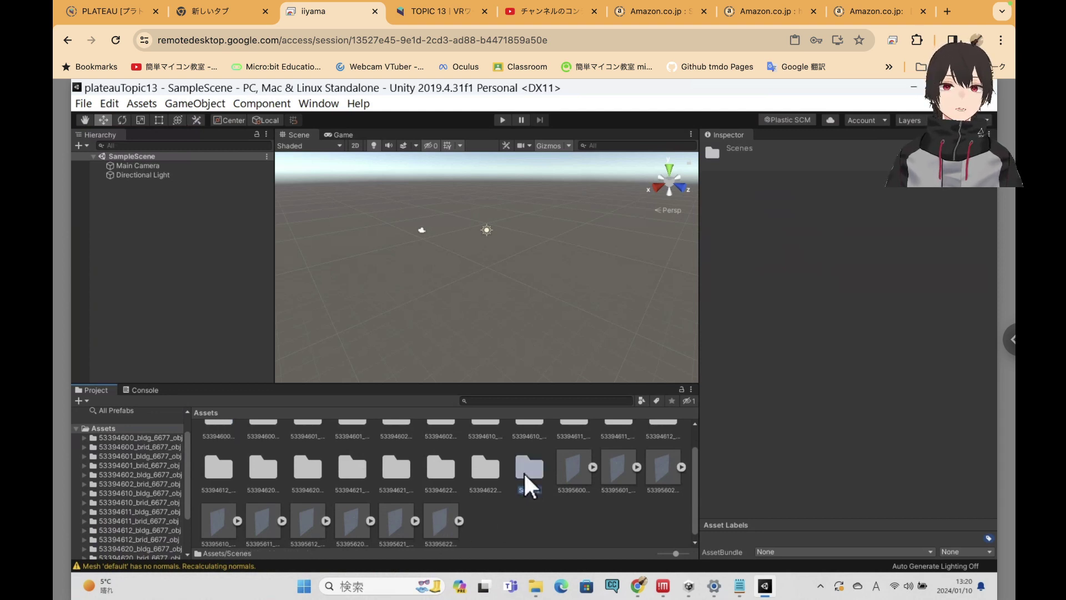
pyautogui.scroll(1, 276, 471)
# Select all items in the root Assets folder, from the 53394600_bldg_6677_obj folder through the last terrain model
pyautogui.click(224, 447)
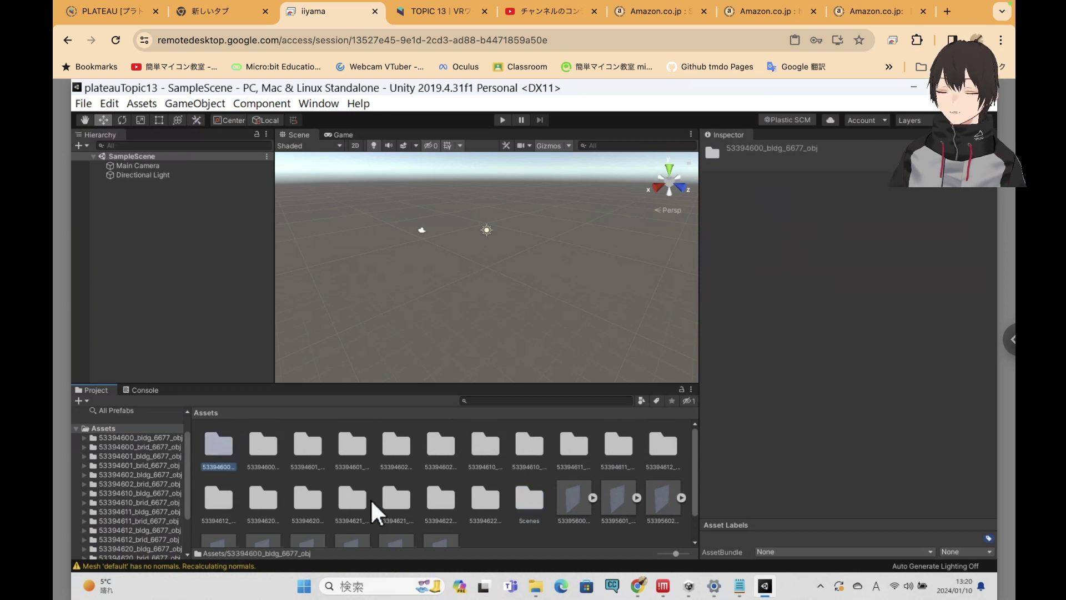
pyautogui.scroll(-1, 370, 499)
pyautogui.click(443, 511)
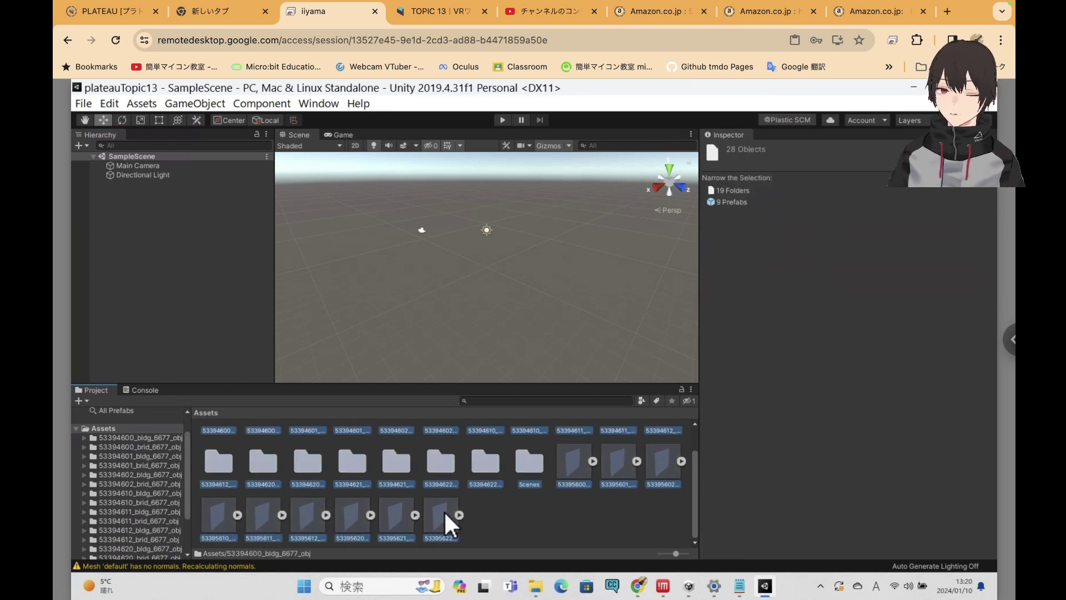
# Select every item in the root Assets folder except Scenes, and narrow the selection to the folders only
pyautogui.keyDown('shift'); pyautogui.click(526, 459); pyautogui.keyUp('shift')
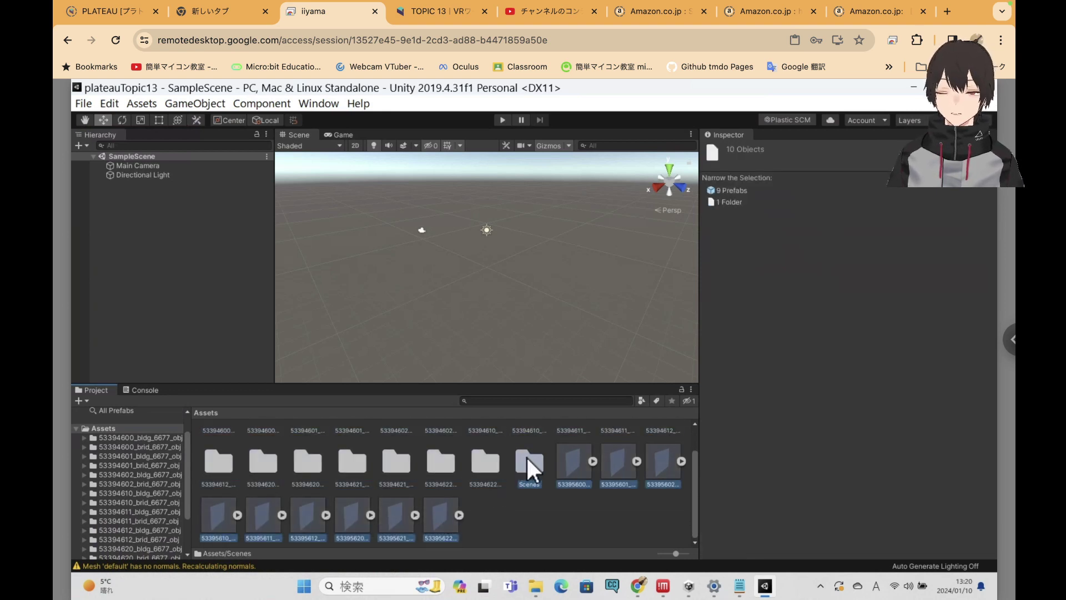
pyautogui.click(527, 457)
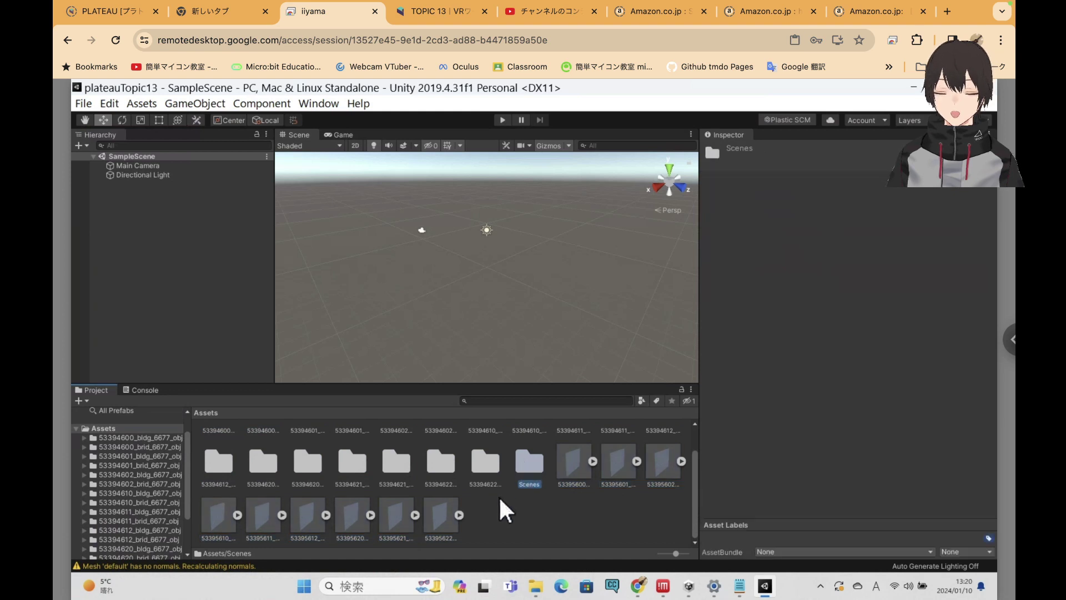
pyautogui.scroll(1, 453, 505)
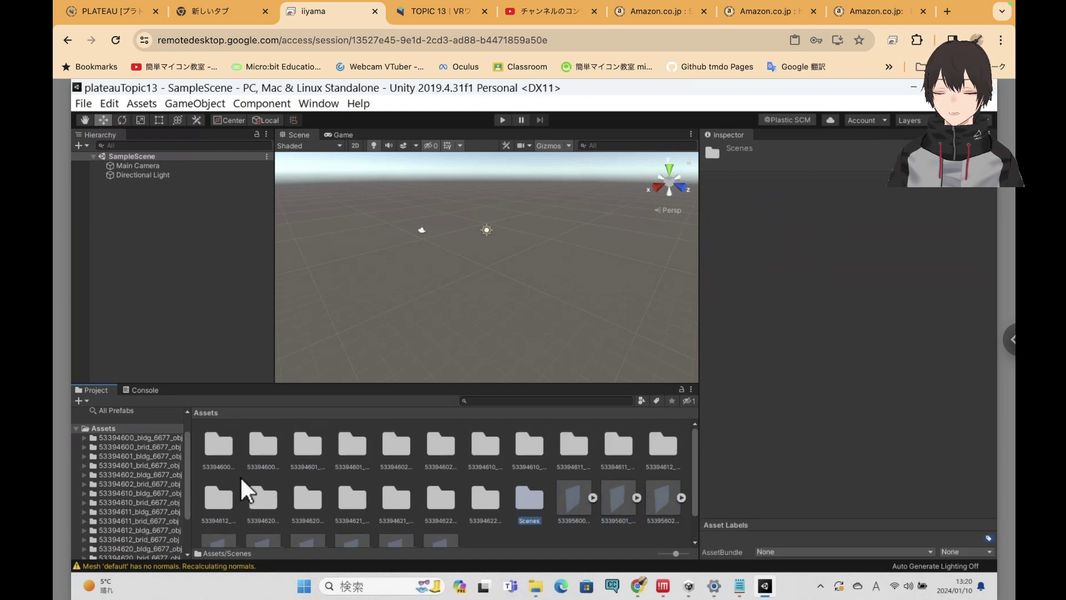
pyautogui.click(218, 442)
pyautogui.scroll(-1, 398, 503)
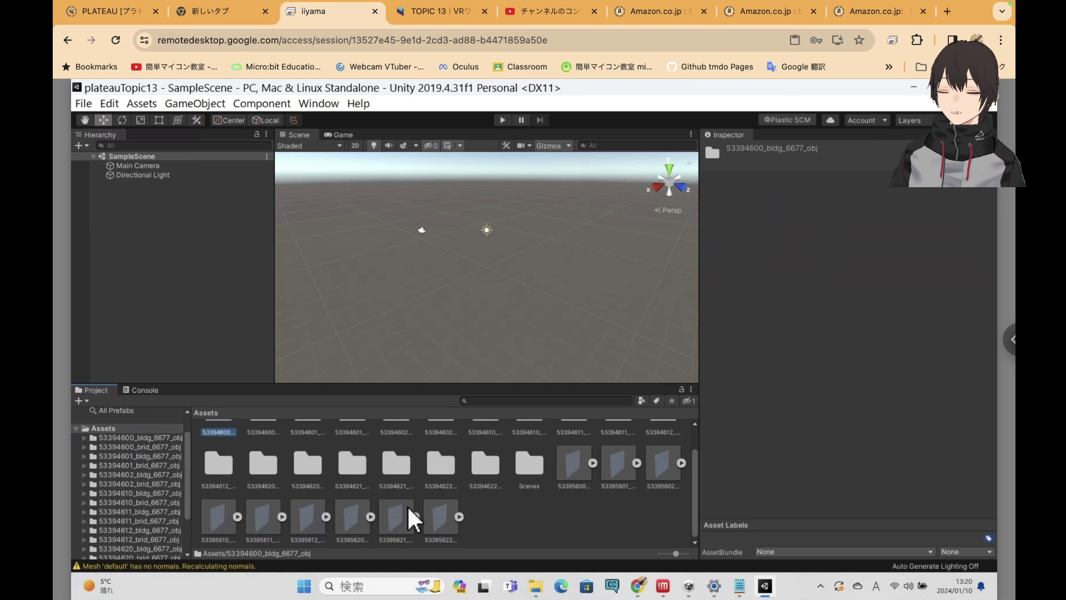
pyautogui.keyDown('shift'); pyautogui.click(438, 507); pyautogui.keyUp('shift')
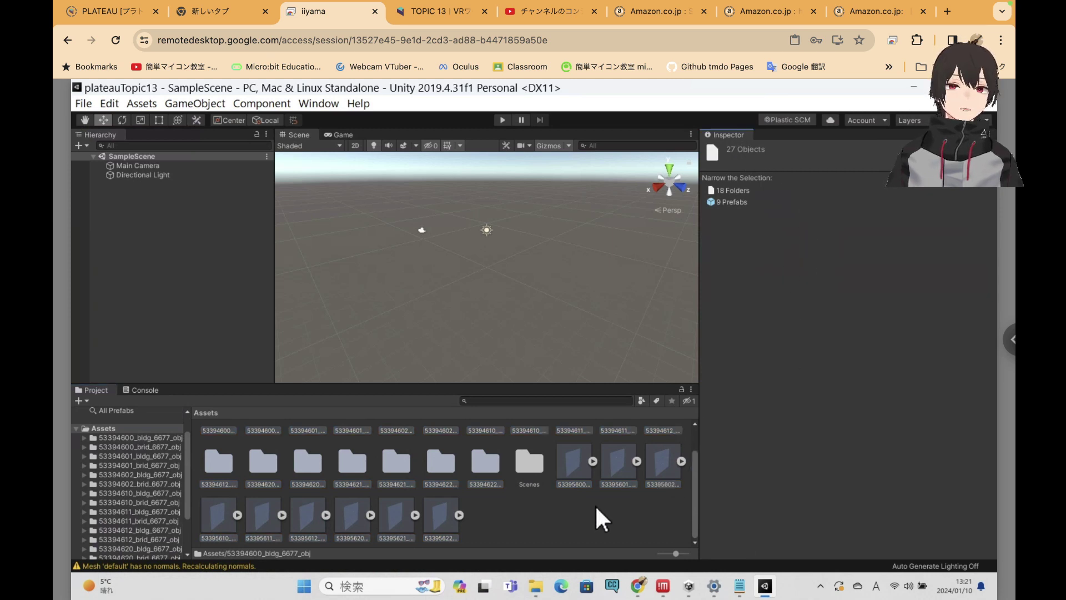
pyautogui.click(750, 191)
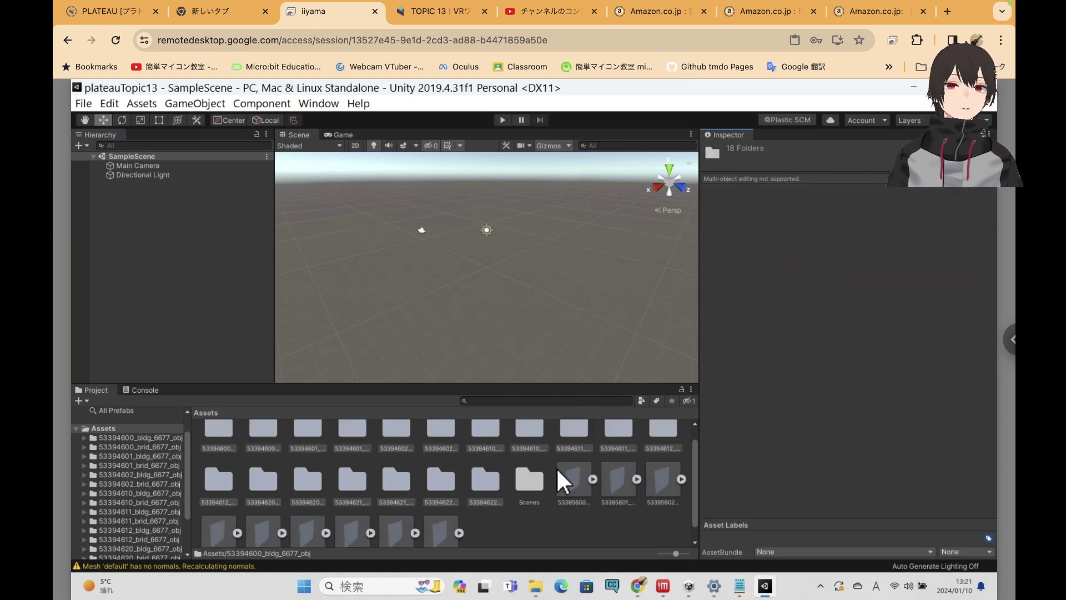
pyautogui.click(563, 526)
# Select all folders in the root Assets folder, from 53394600_bldg_6677_obj through Scenes
pyautogui.scroll(1, 509, 505)
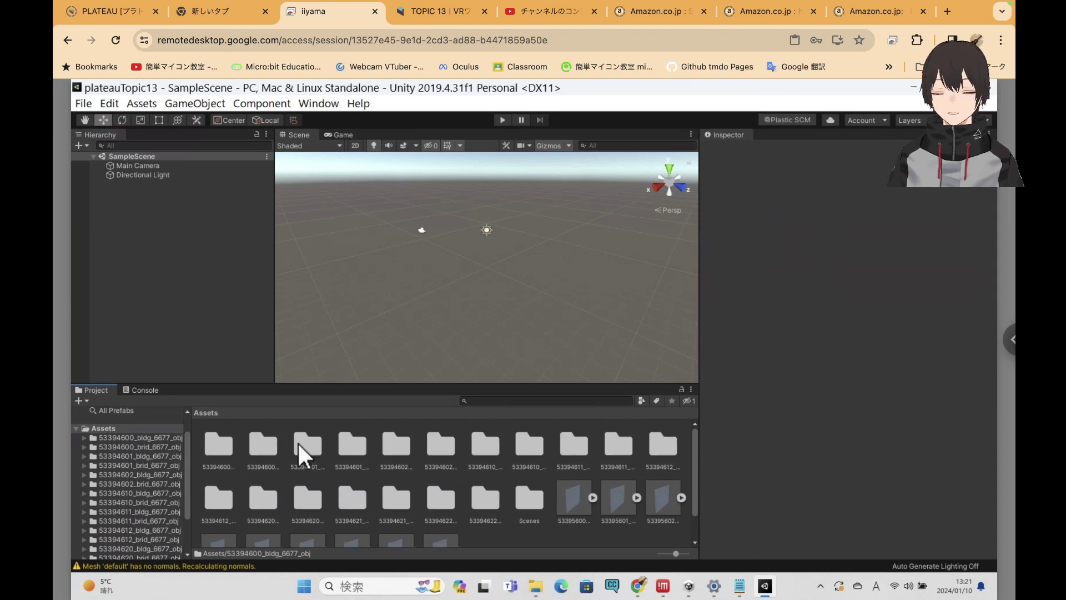
pyautogui.click(218, 451)
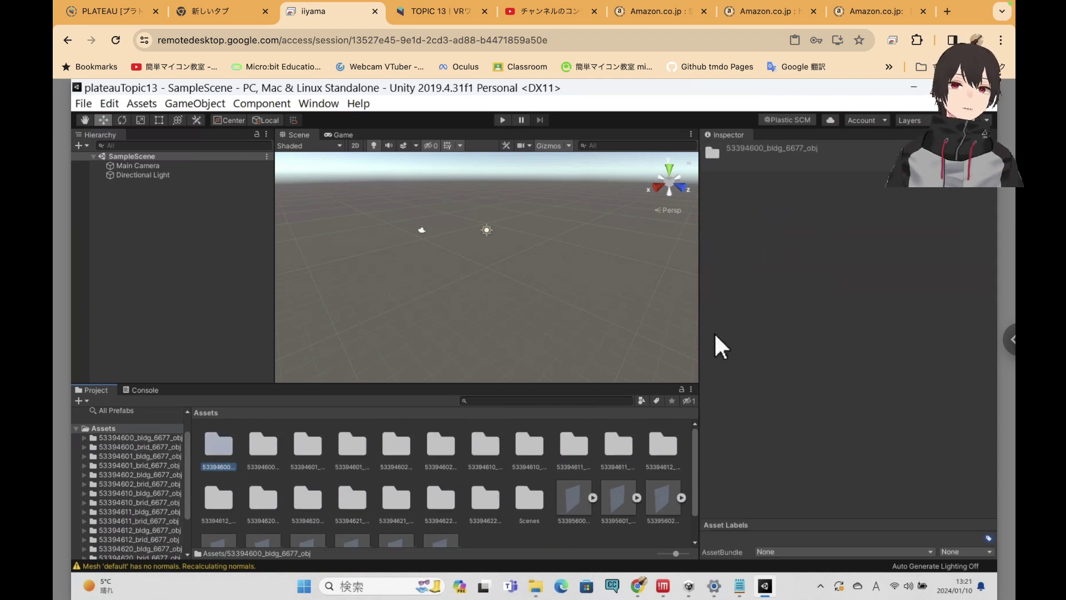
pyautogui.keyDown('shift'); pyautogui.click(530, 498); pyautogui.keyUp('shift')
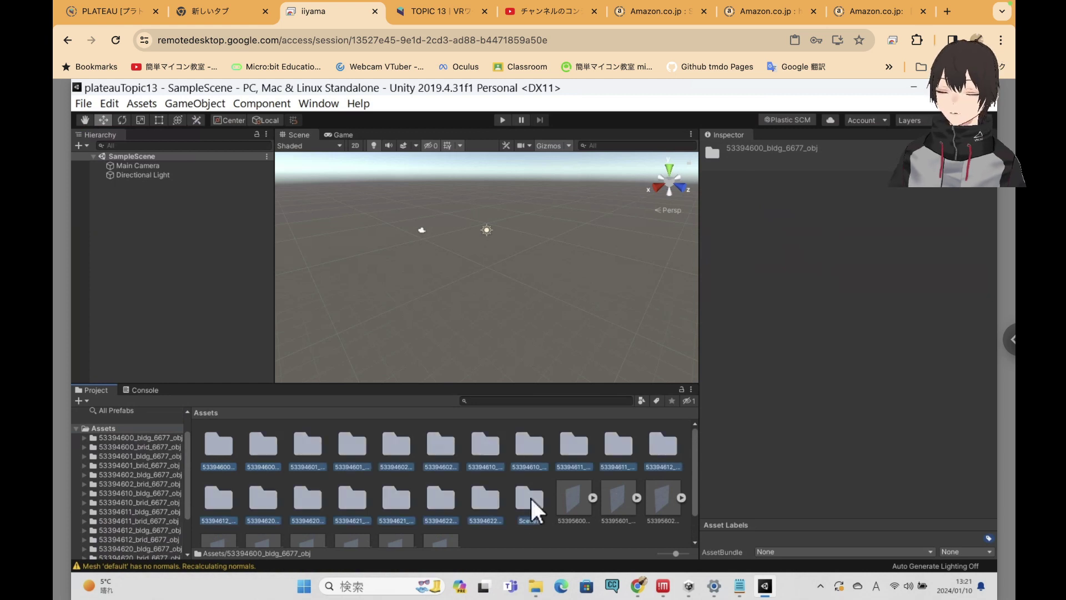
# Select the nine terrain models, starting with 53395600_dem_6677, and view their shared model import settings
pyautogui.click(570, 498)
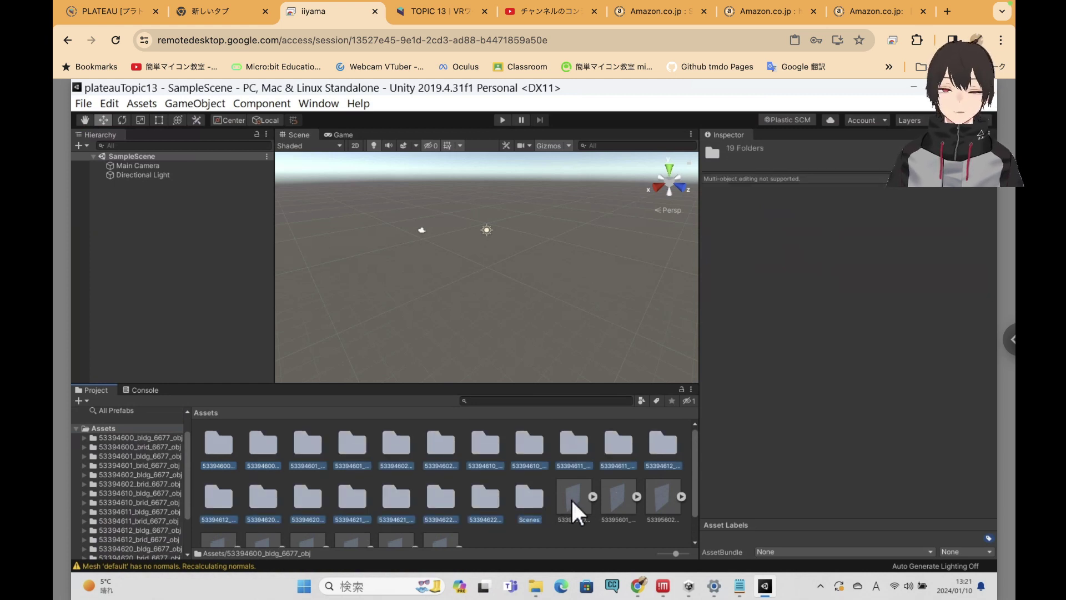
pyautogui.scroll(-1, 570, 499)
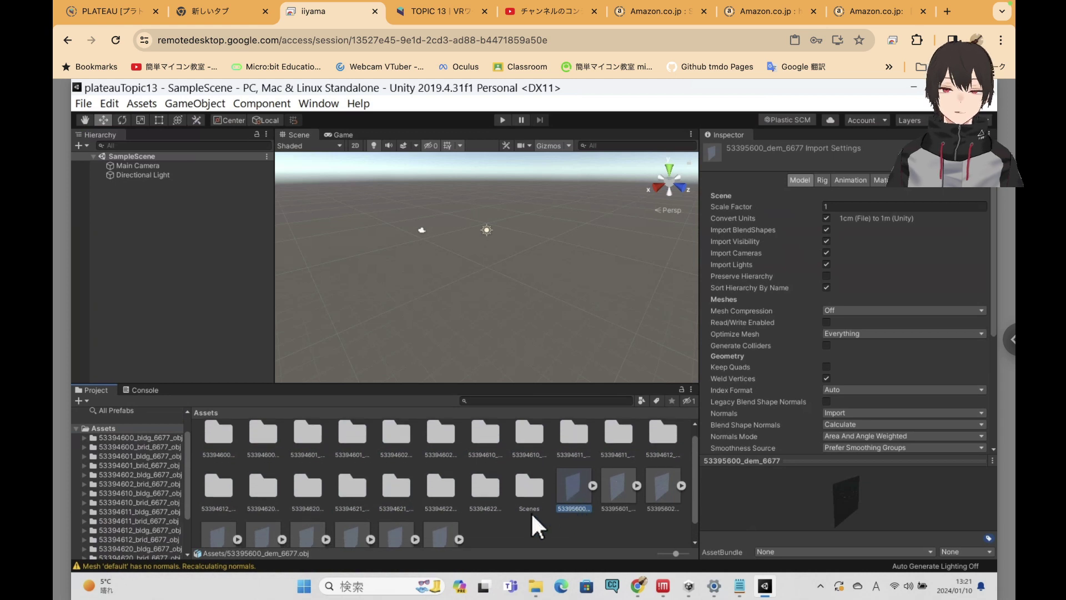
pyautogui.keyDown('shift'); pyautogui.click(430, 531); pyautogui.keyUp('shift')
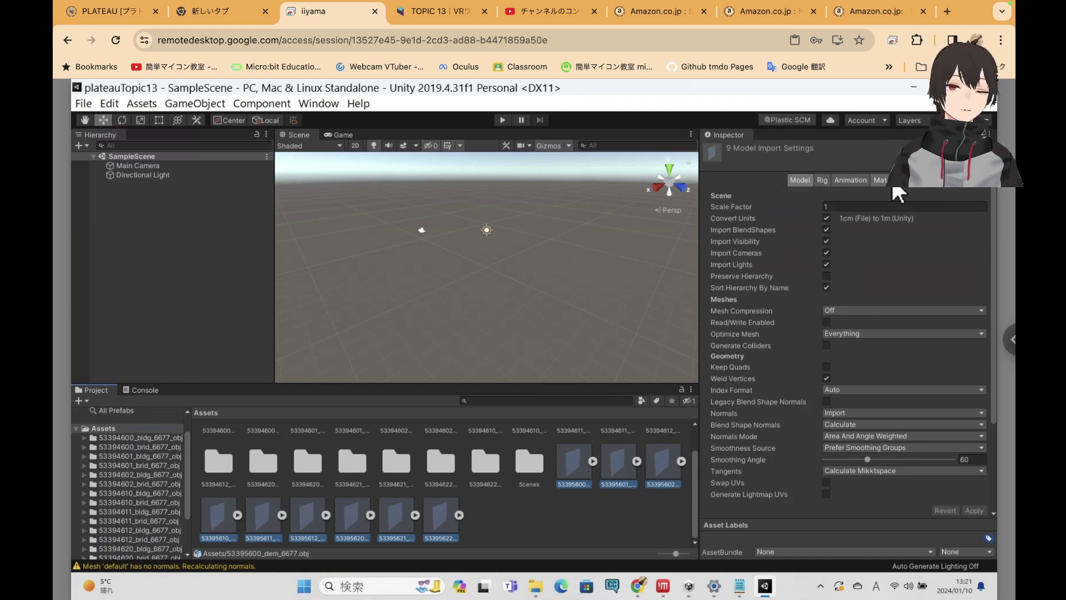
pyautogui.click(597, 497)
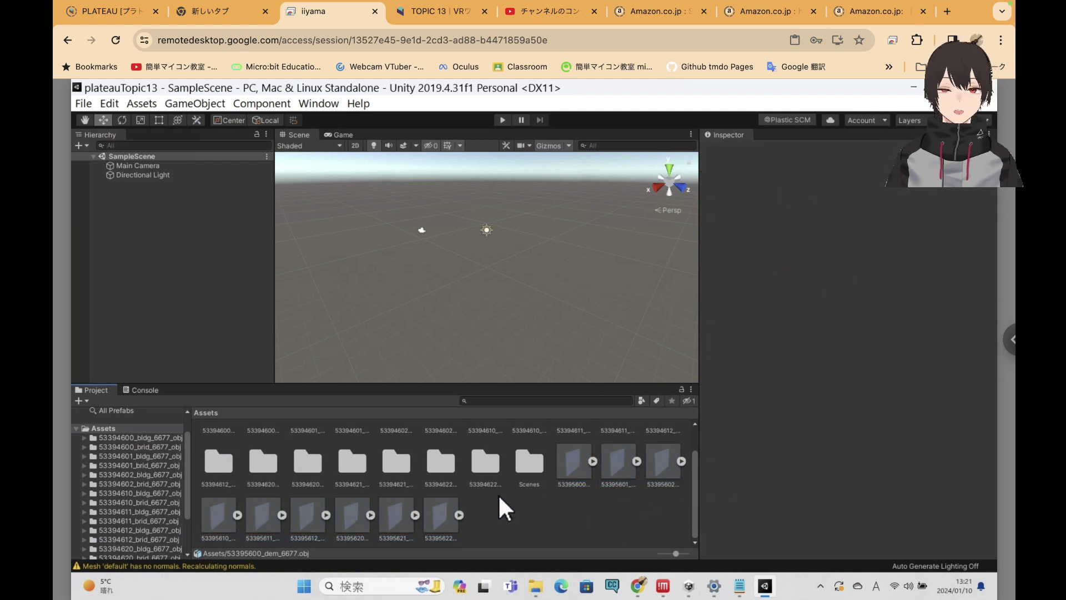
# View the 53394600_bldg_6677 model's import settings and check the neighbouring 53394600 to 53394602 building and bridge folders
pyautogui.click(150, 436)
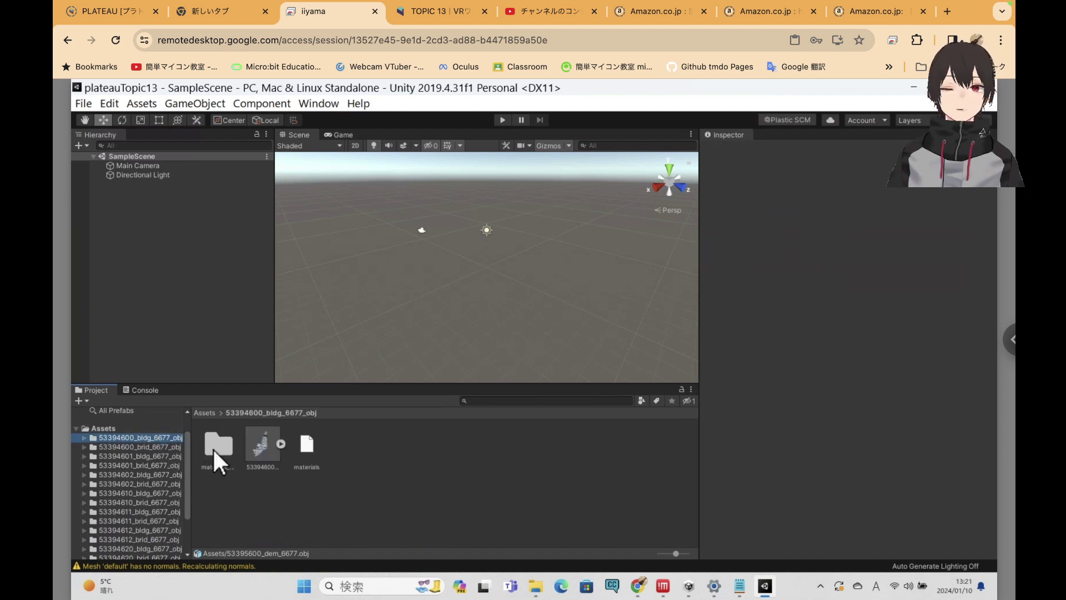
pyautogui.click(264, 450)
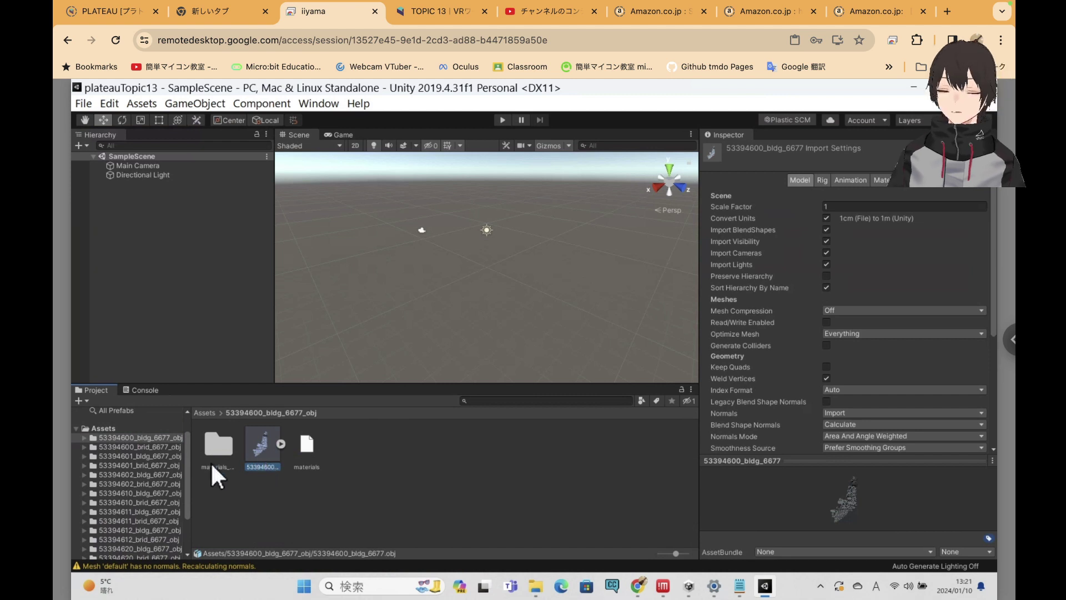
pyautogui.click(144, 444)
pyautogui.click(147, 454)
pyautogui.click(147, 464)
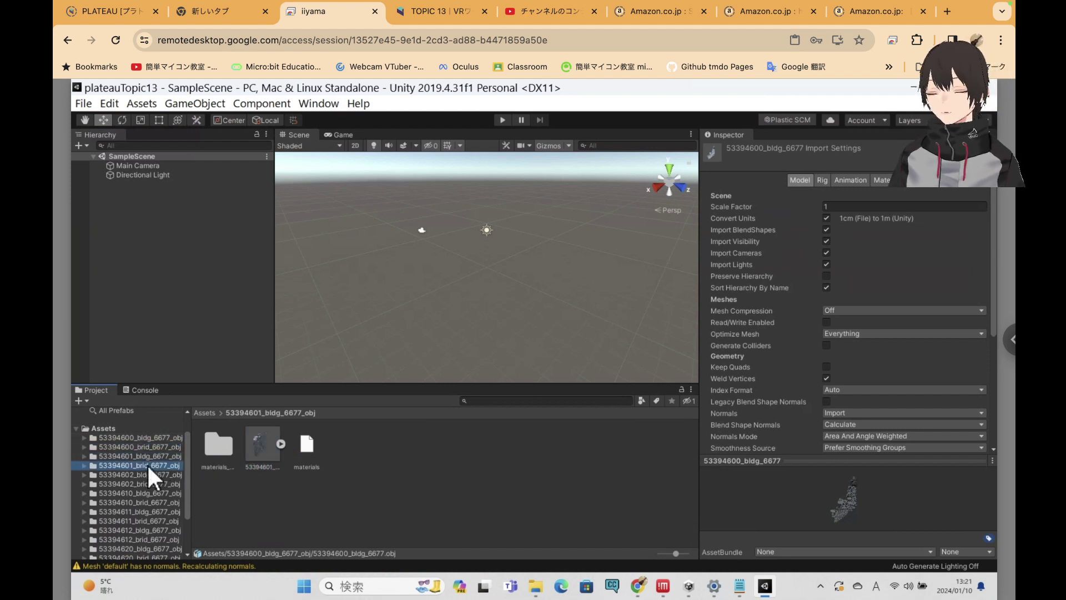
pyautogui.click(148, 474)
pyautogui.click(142, 438)
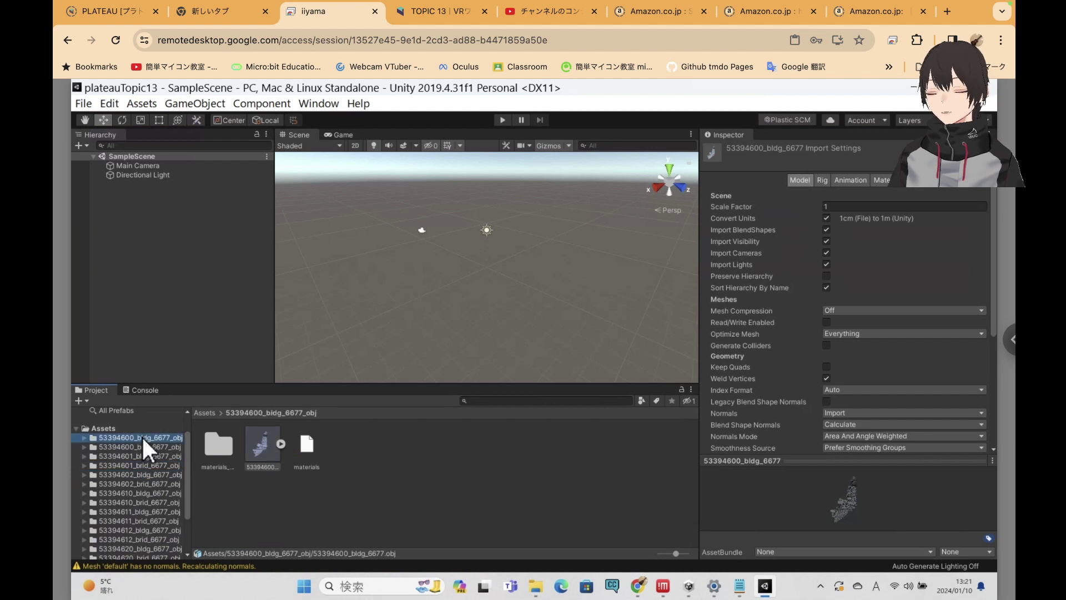
# Look over the folders and terrain models in the root Assets folder and the contents of 53394601_bldg_6677_obj
pyautogui.click(123, 429)
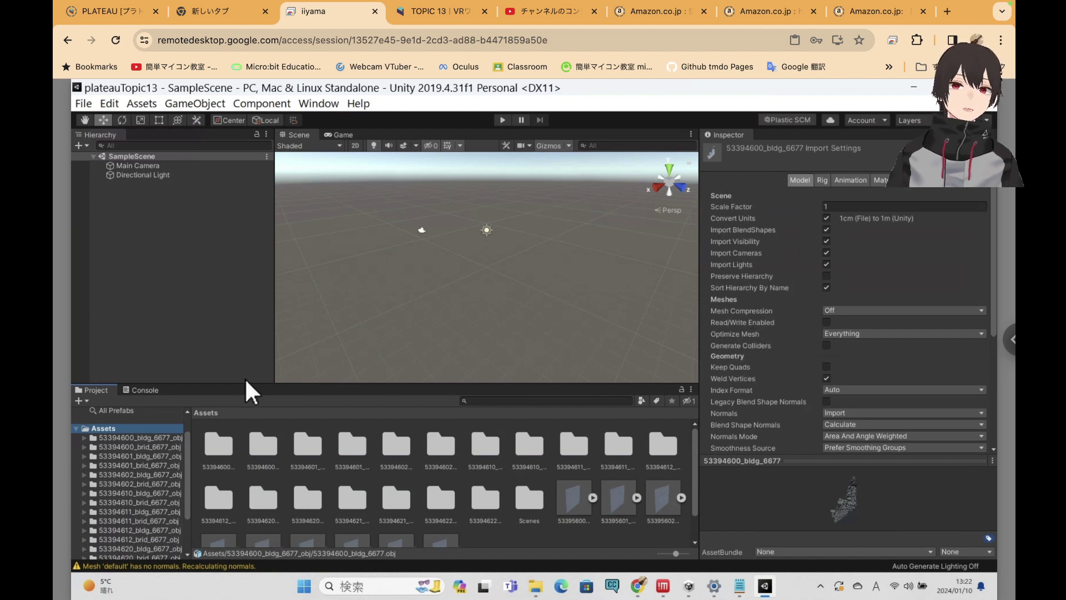
pyautogui.scroll(-1, 356, 464)
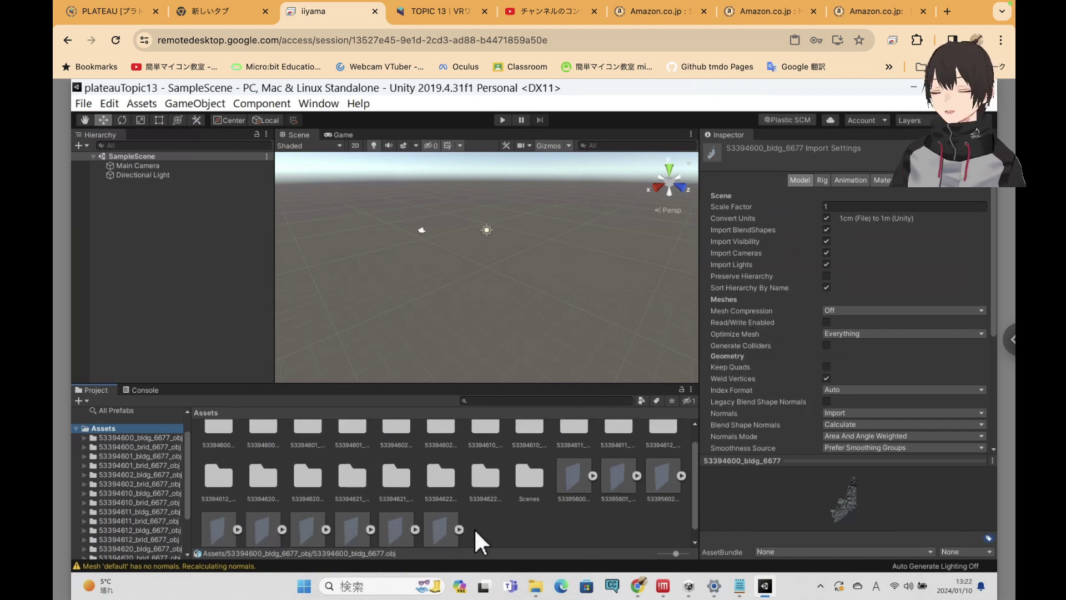
pyautogui.scroll(-1, 514, 527)
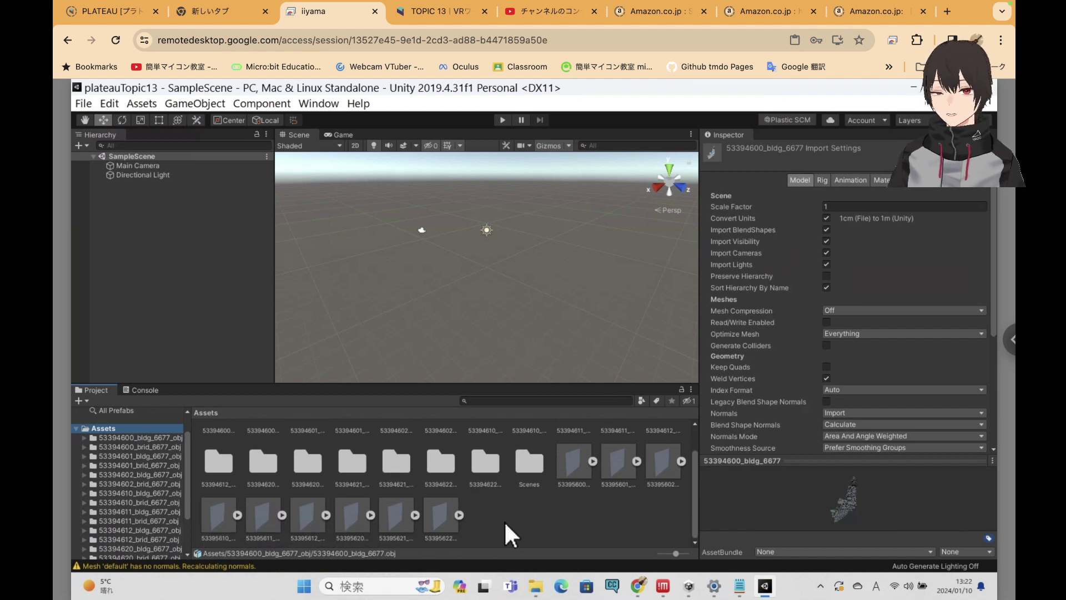
pyautogui.click(149, 455)
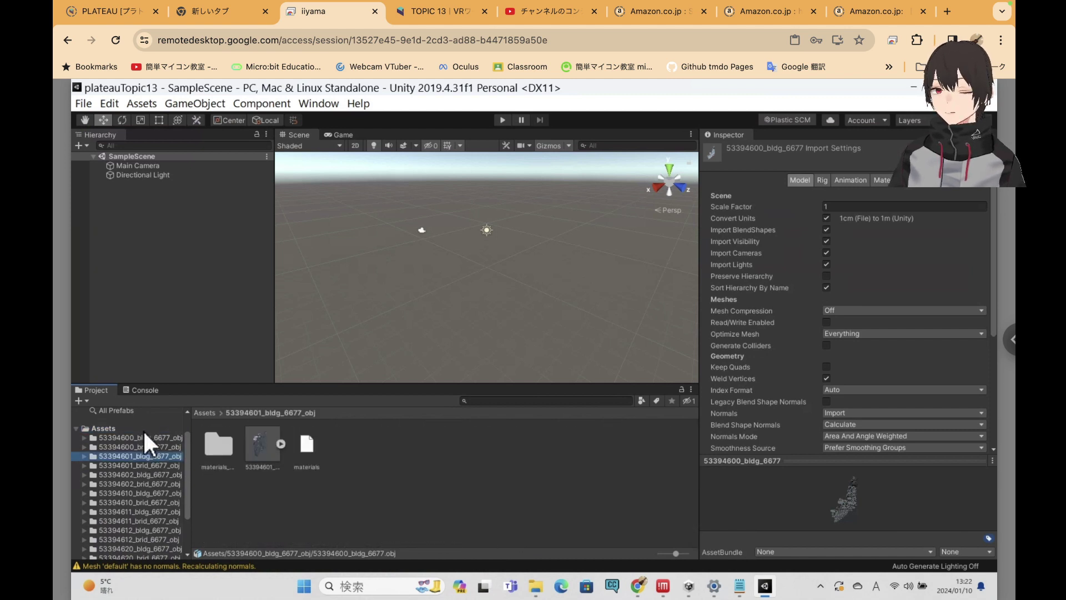
# Select everything in the root Assets folder, Scenes included, to check which shared settings are offered
pyautogui.click(141, 427)
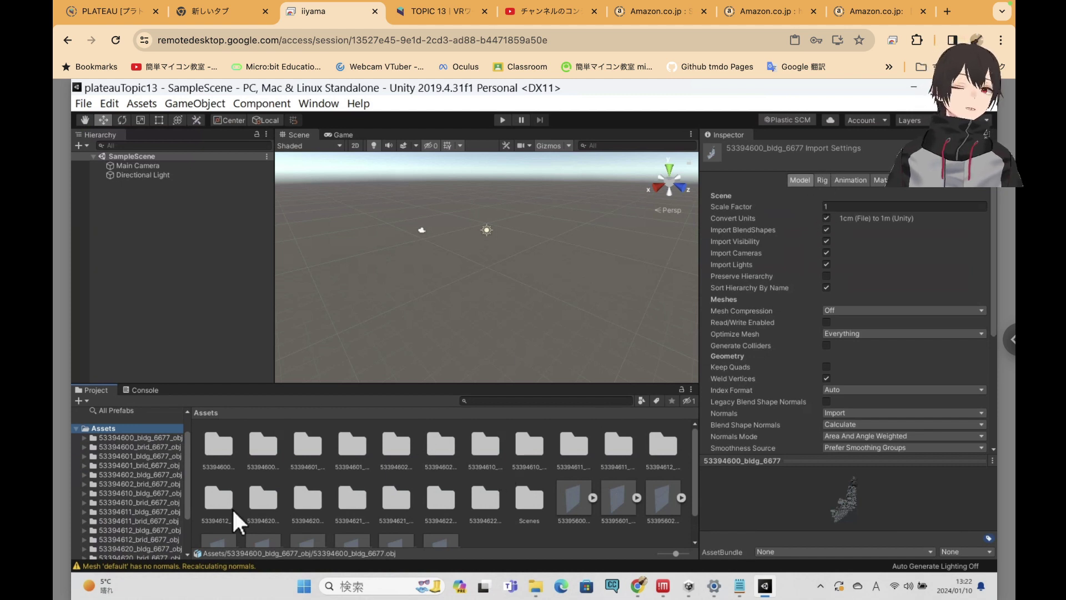
pyautogui.click(205, 437)
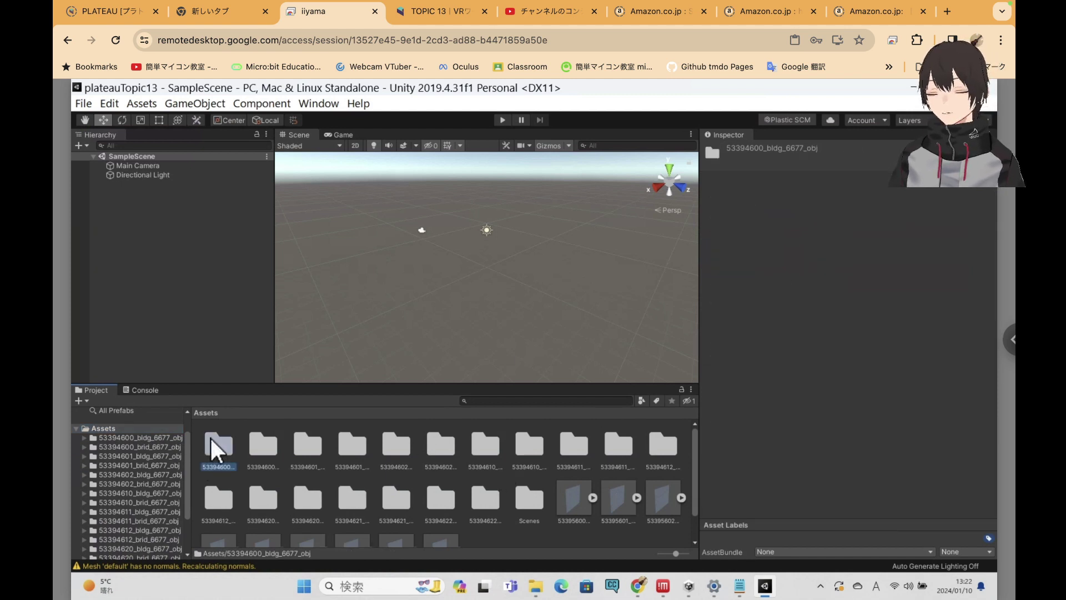
pyautogui.scroll(-2, 361, 471)
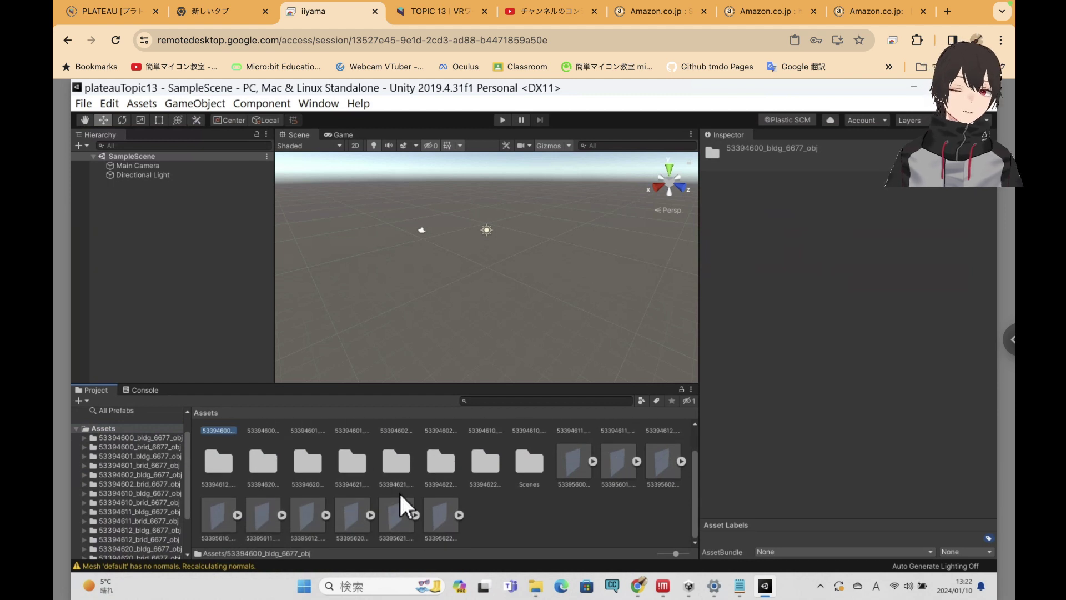
pyautogui.keyDown('shift'); pyautogui.click(435, 507); pyautogui.keyUp('shift')
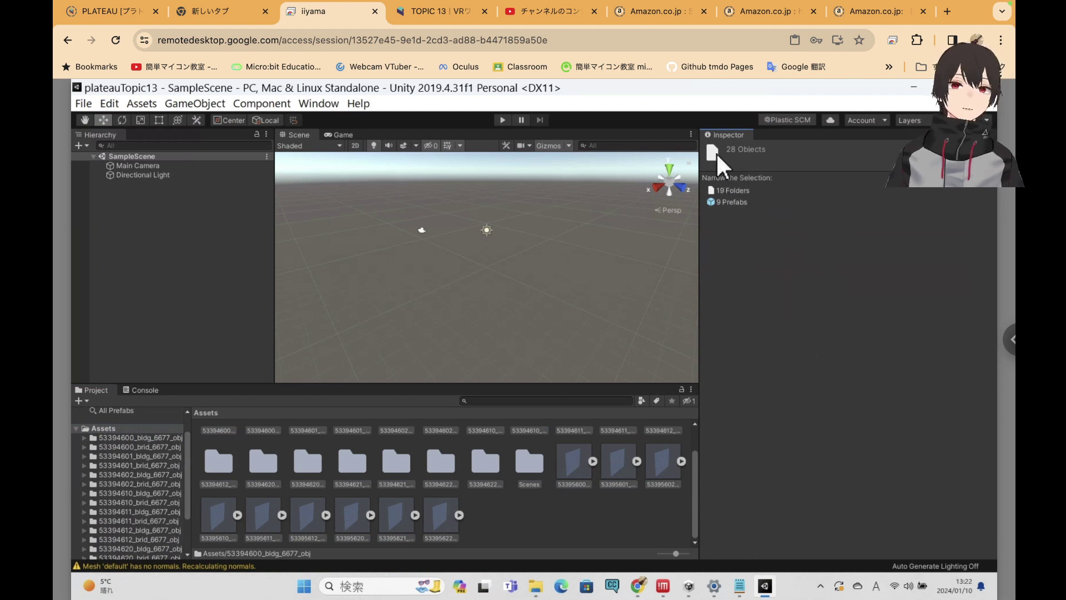
pyautogui.click(551, 530)
# View the import settings of the 53394600_bldg_6677, 53394600_brid_6677 and 53394601_bldg_6677 models in their folders, and look through the folder list
pyautogui.scroll(2, 522, 522)
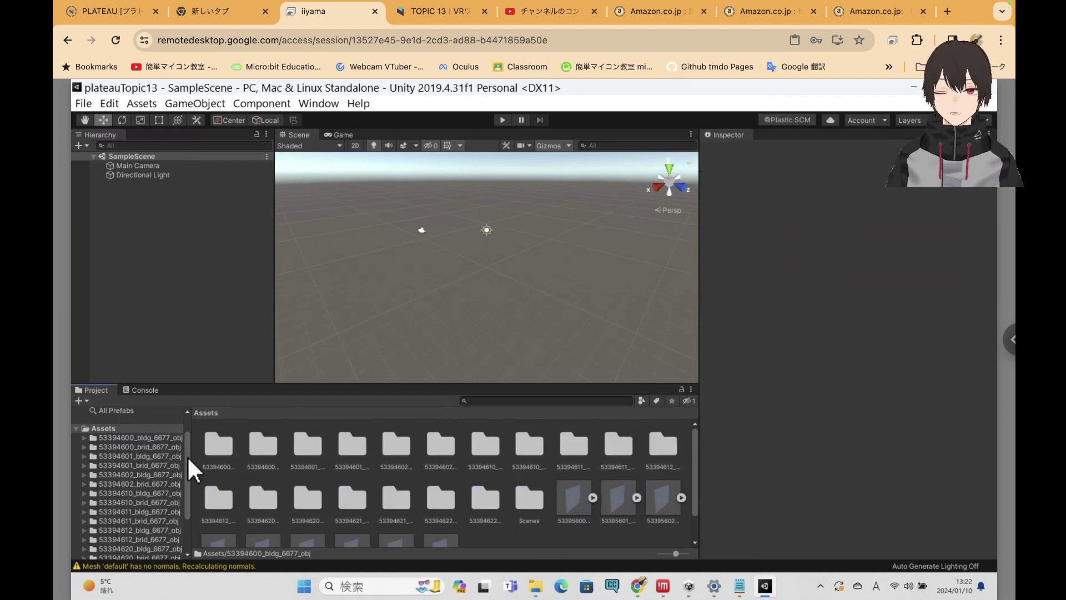
pyautogui.click(222, 446)
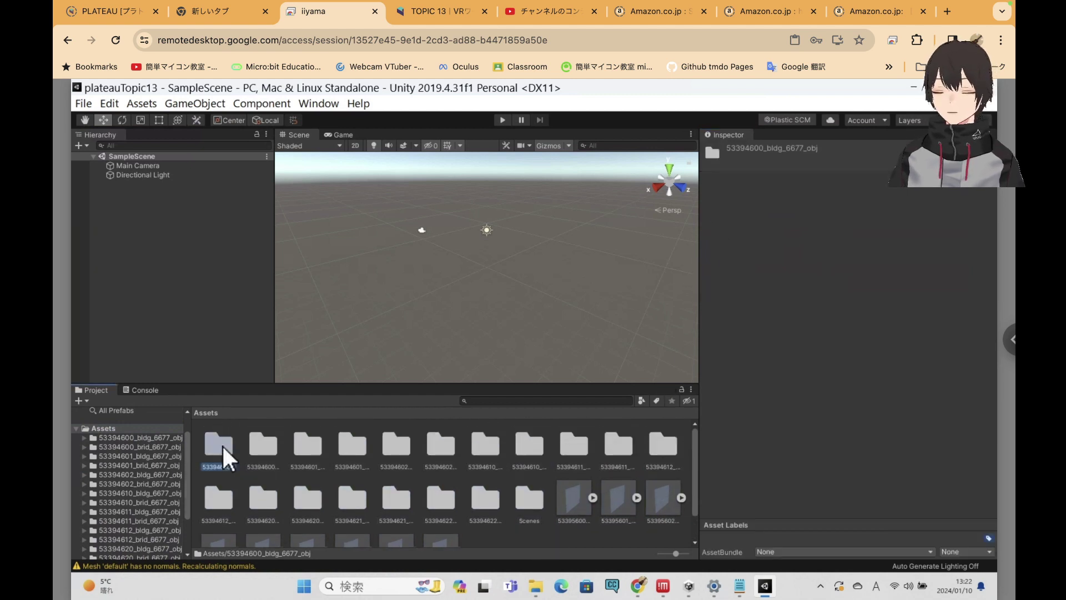
pyautogui.click(162, 437)
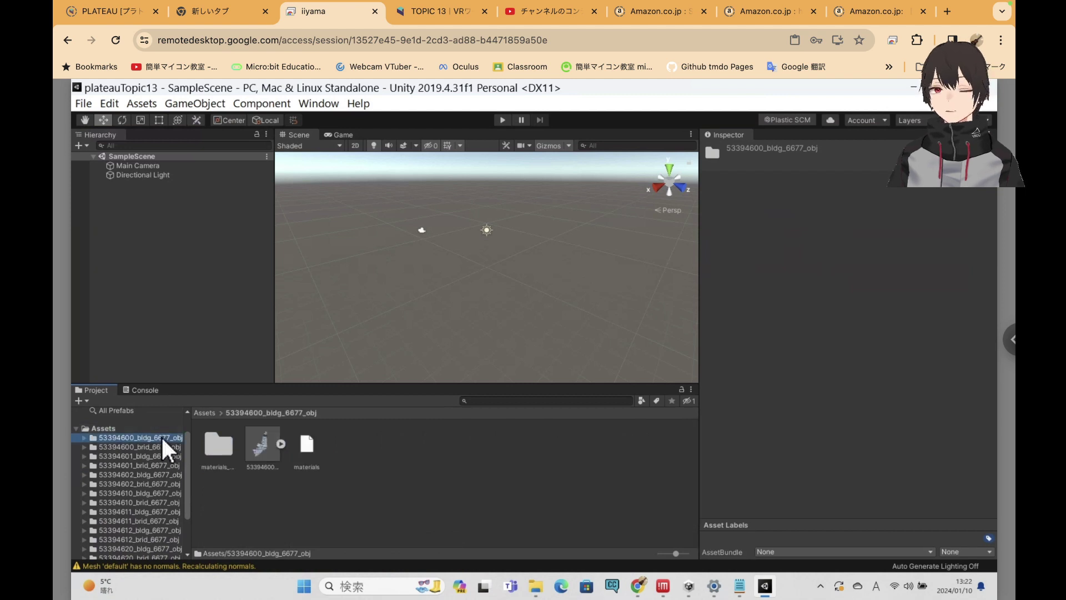
pyautogui.click(259, 442)
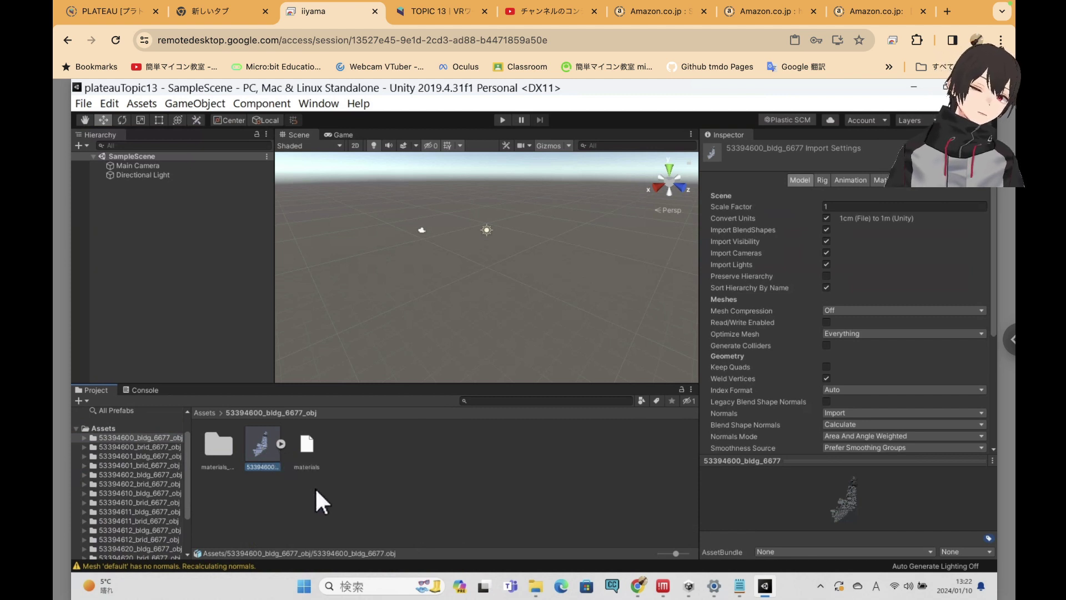
pyautogui.click(161, 446)
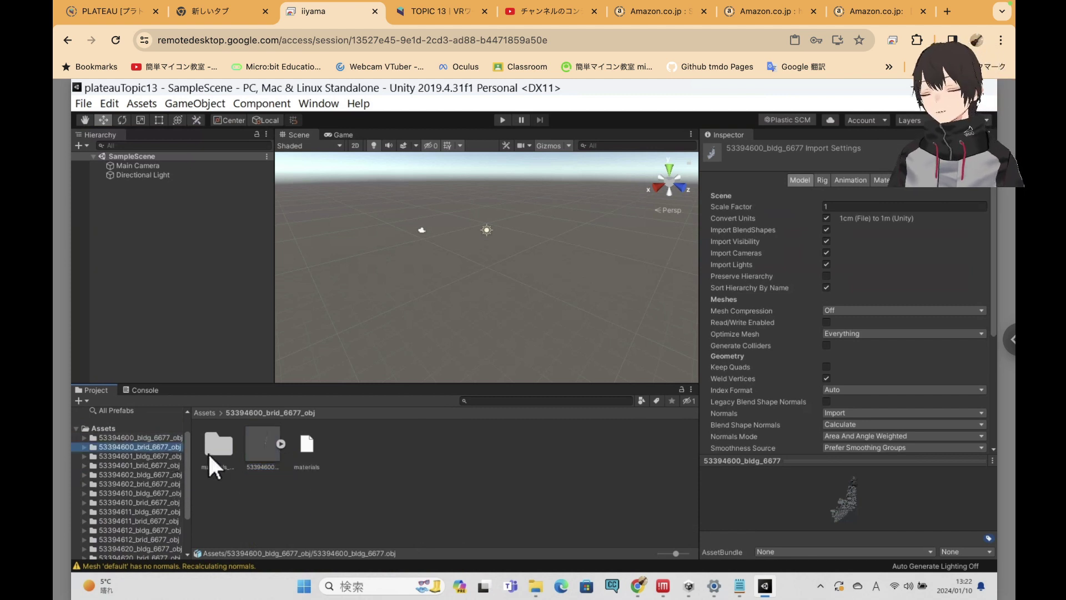
pyautogui.click(268, 449)
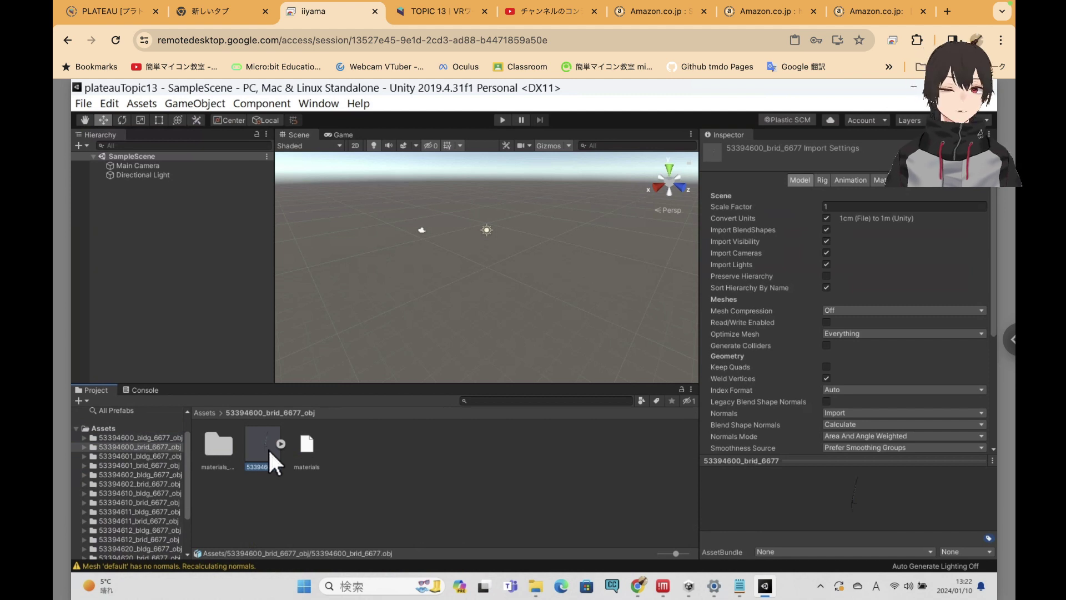
pyautogui.click(140, 456)
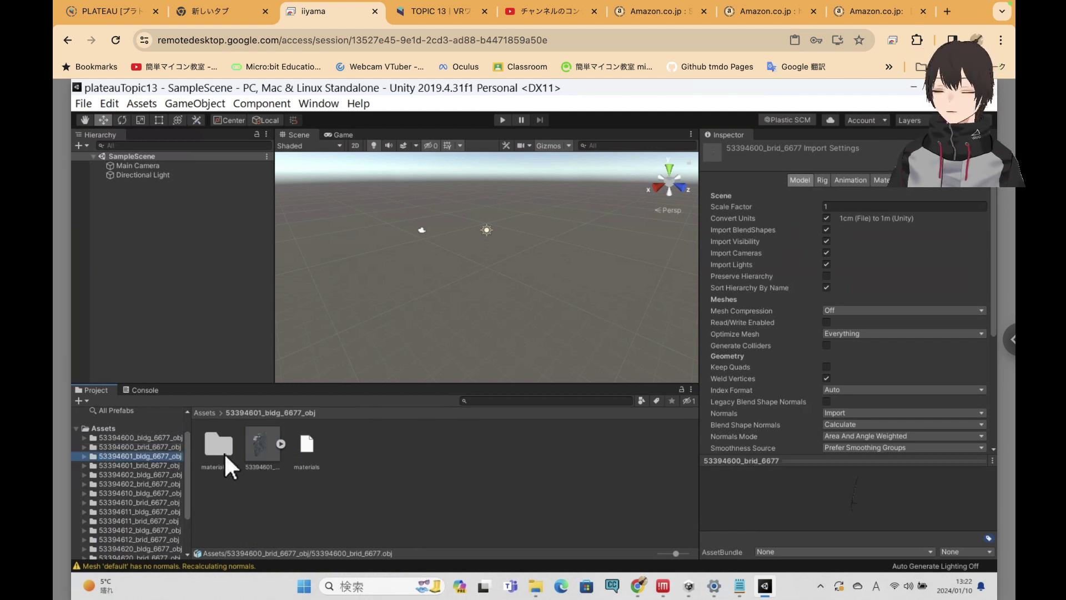
pyautogui.click(255, 447)
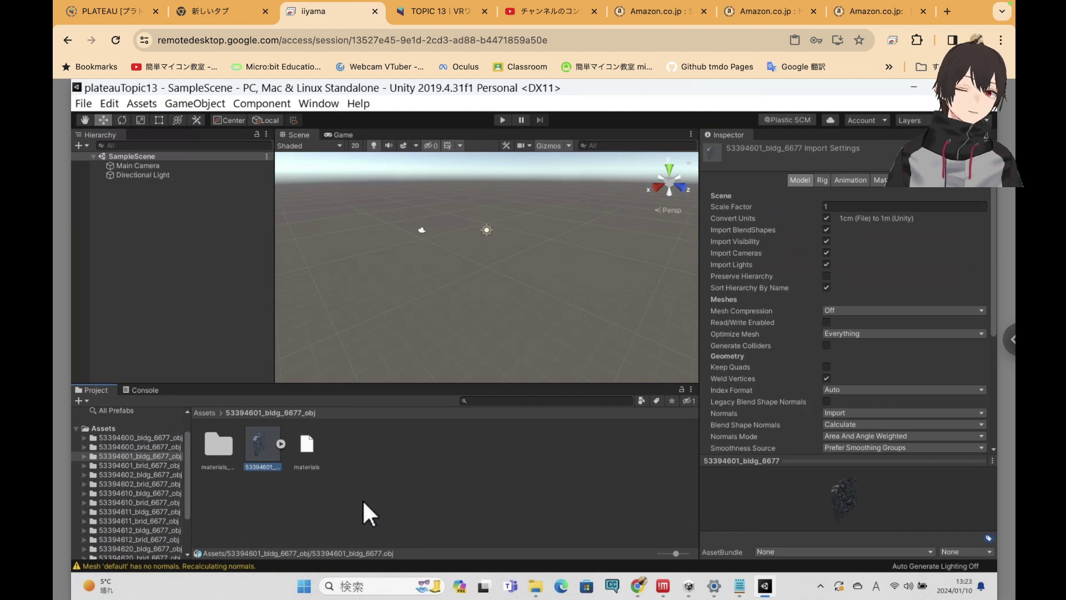
pyautogui.scroll(-3, 129, 500)
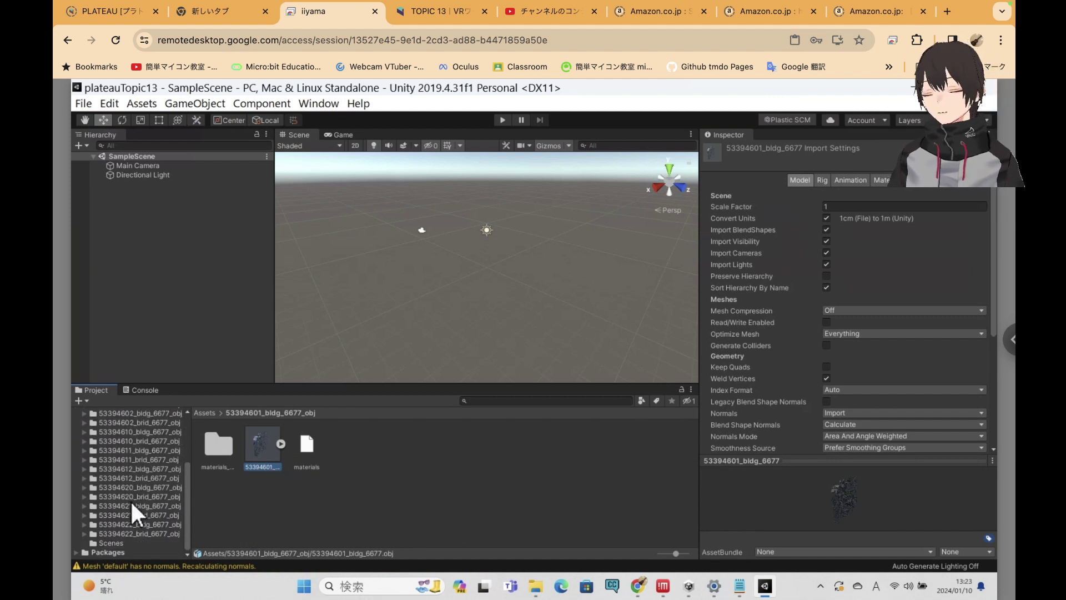
pyautogui.scroll(5, 131, 499)
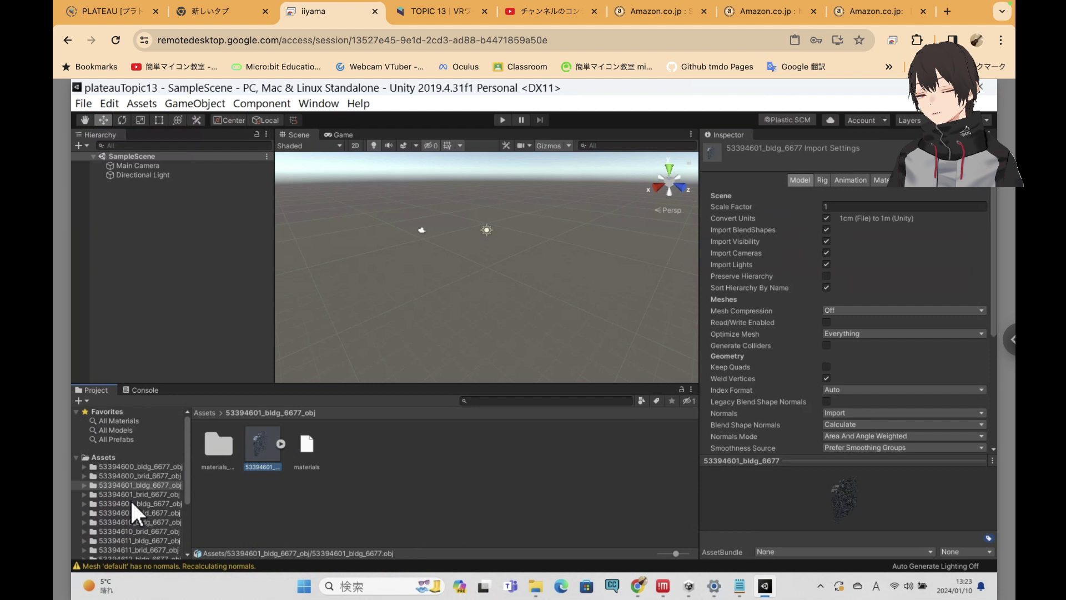
# Select all dem terrain models in the root Assets folder, from 53395600 to 53395622, to view their shared import settings
pyautogui.click(123, 467)
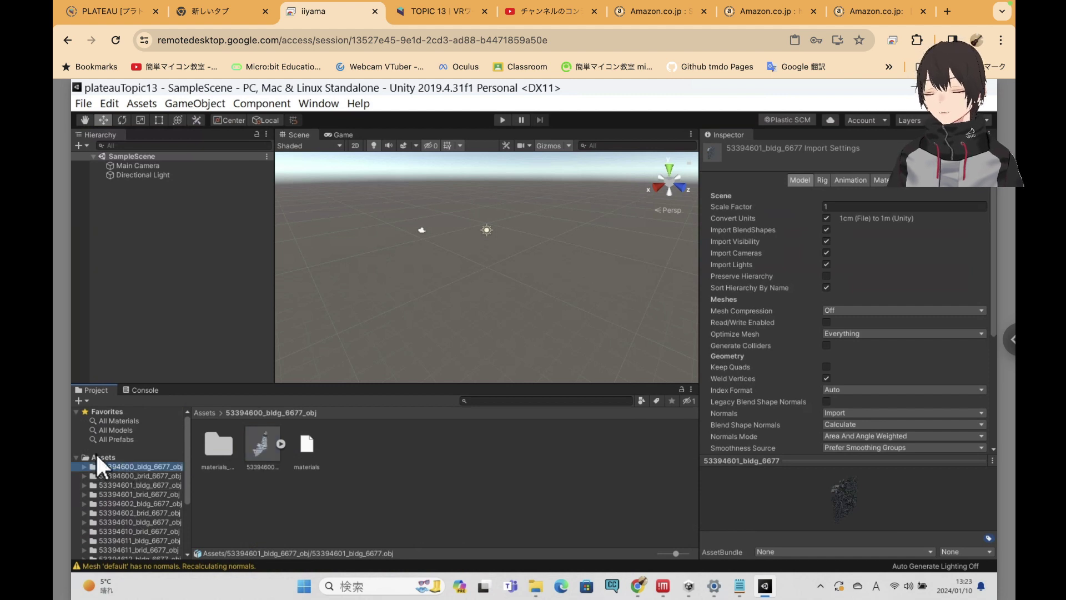
pyautogui.click(102, 457)
pyautogui.click(571, 493)
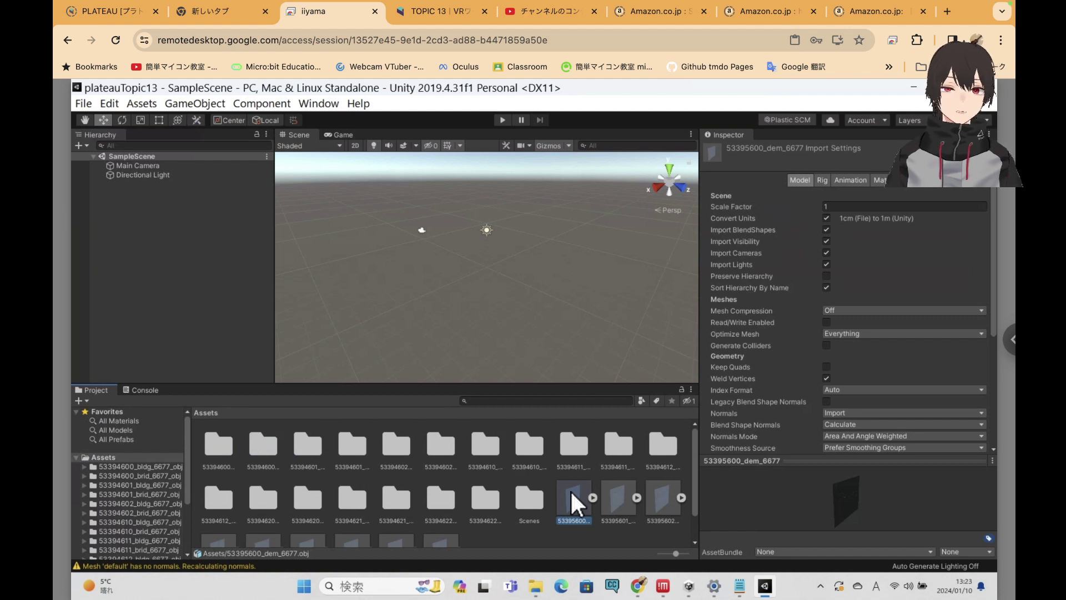
pyautogui.click(531, 496)
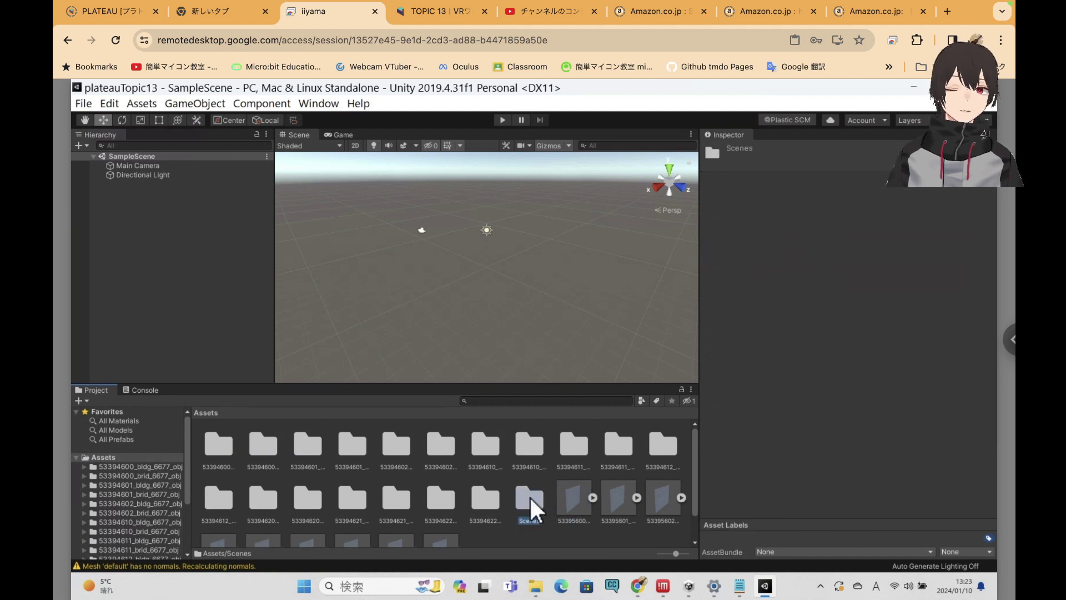
pyautogui.click(570, 501)
pyautogui.scroll(-2, 570, 501)
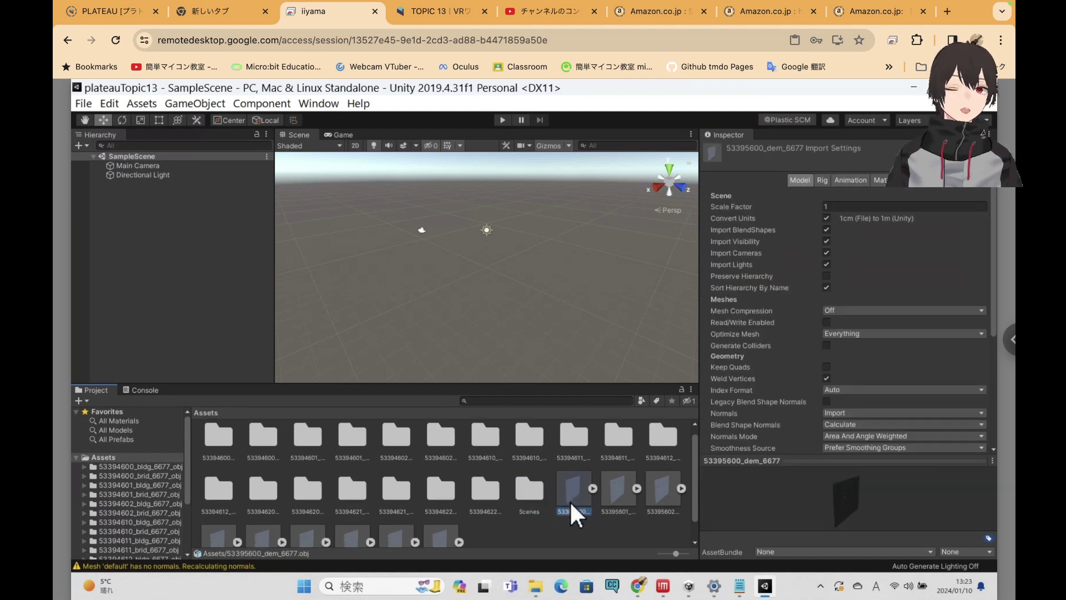
pyautogui.scroll(-2, 449, 532)
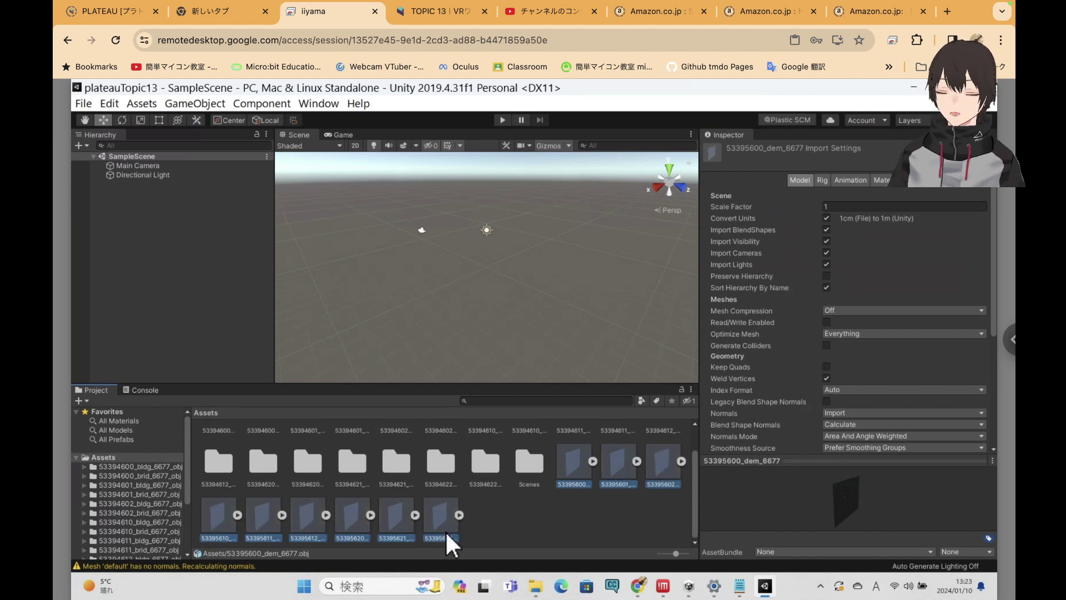
pyautogui.keyDown('shift'); pyautogui.click(446, 531); pyautogui.keyUp('shift')
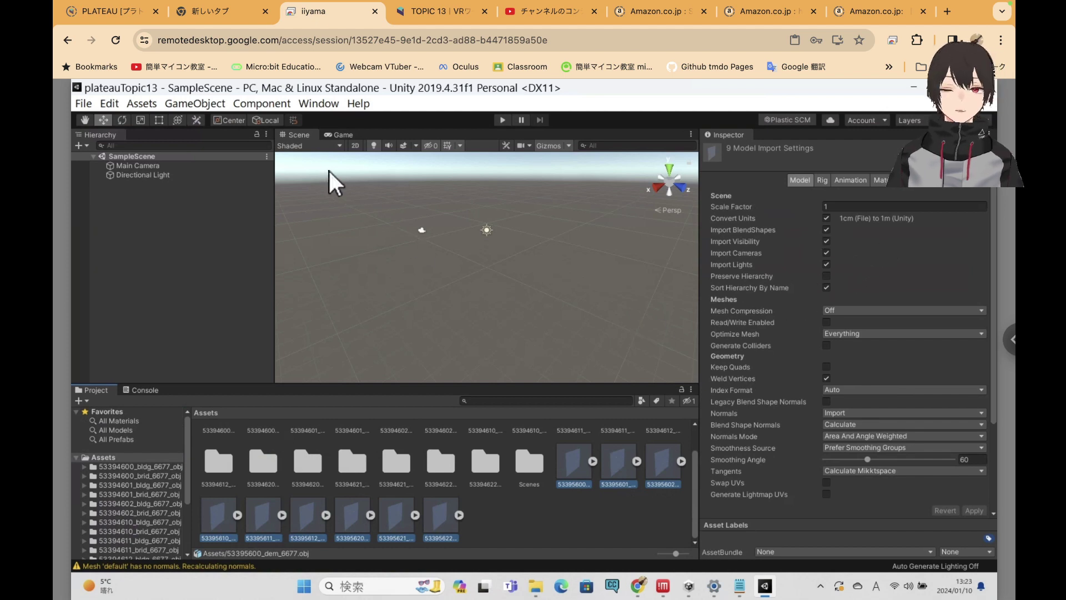
# Switch to the TOPIC 13 tutorial page and review the Materials settings for terrain and non-terrain objects, including figures 13-8 and 13-7
pyautogui.click(421, 12)
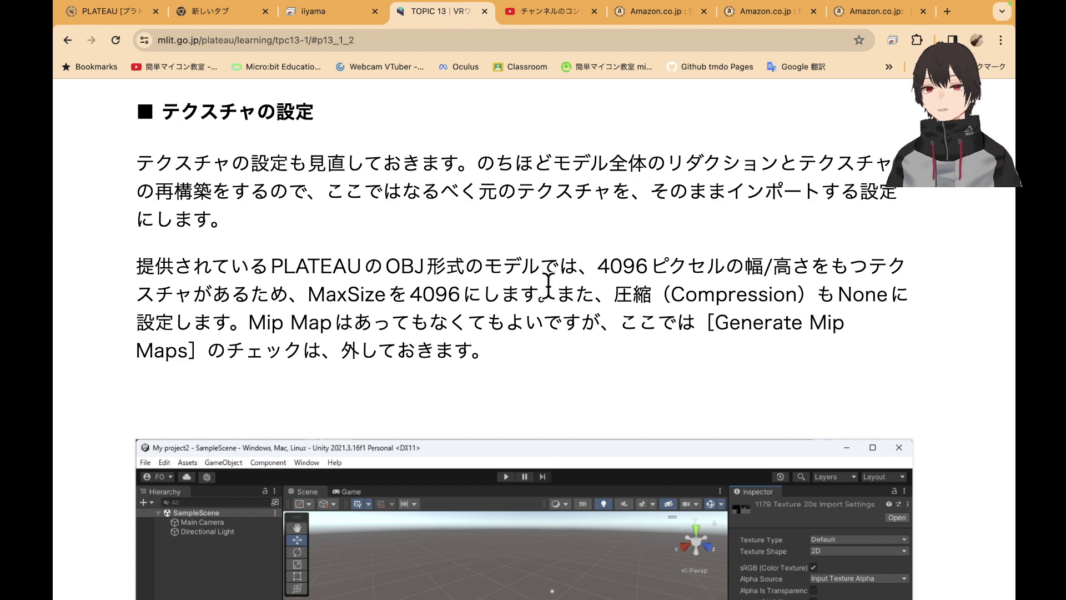
pyautogui.scroll(4, 548, 286)
pyautogui.scroll(5, 548, 286)
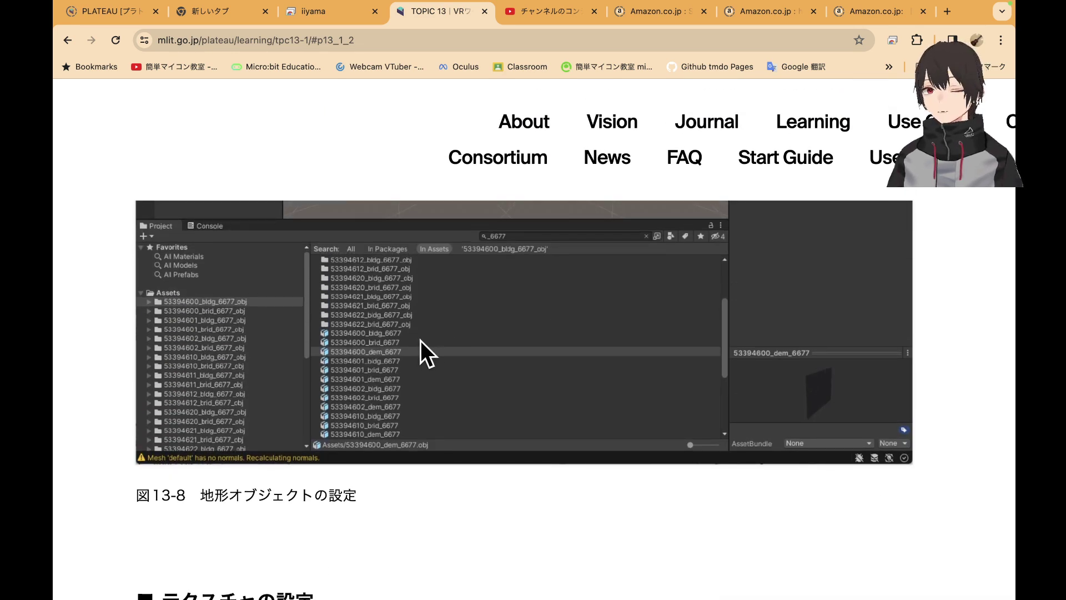
pyautogui.scroll(-1, 439, 340)
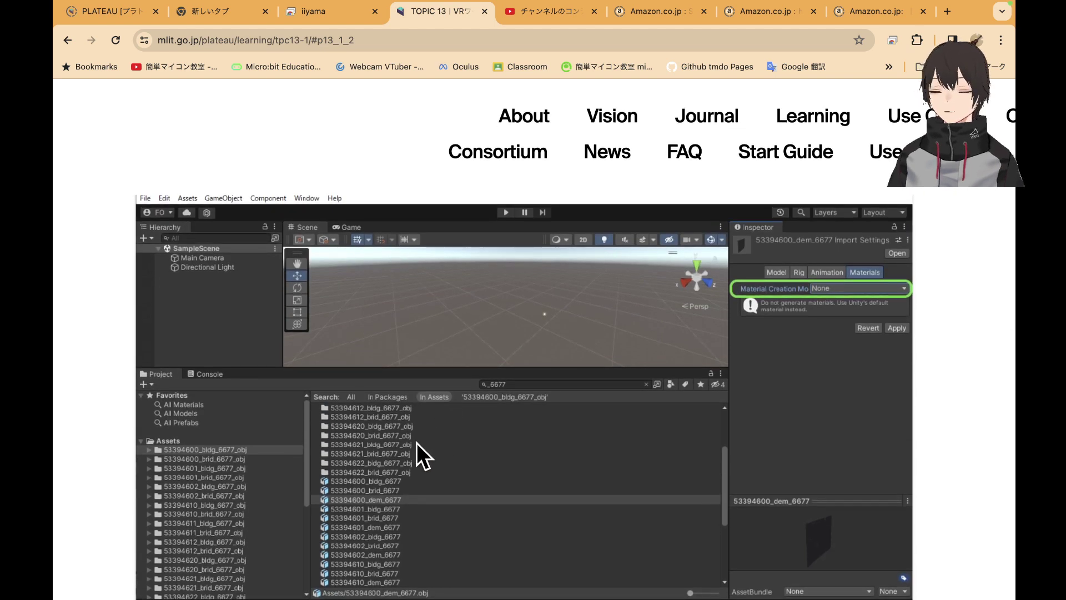
pyautogui.scroll(12, 468, 499)
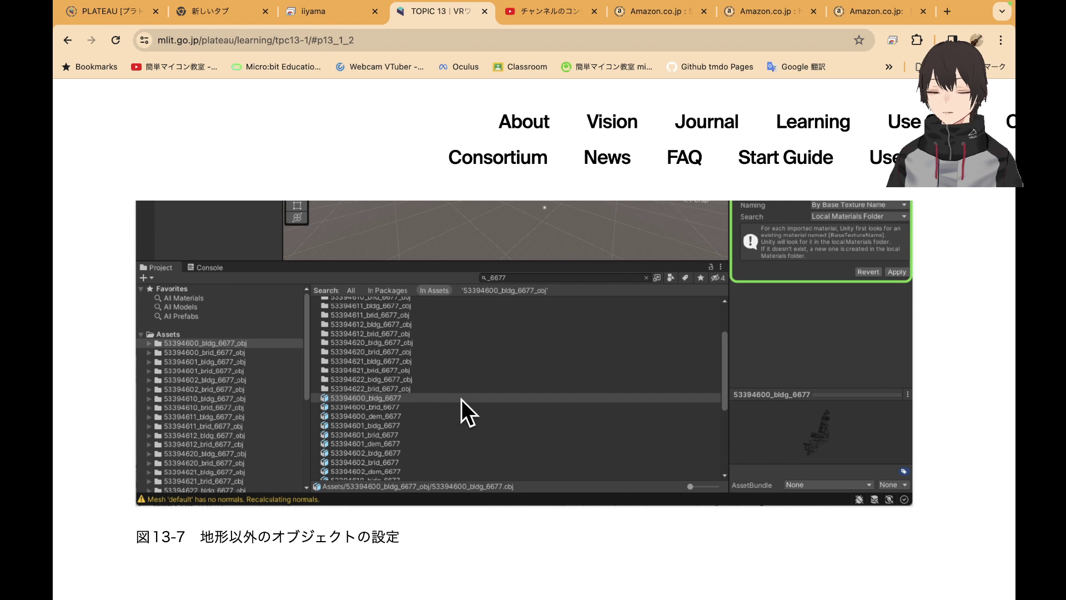
pyautogui.scroll(2, 463, 399)
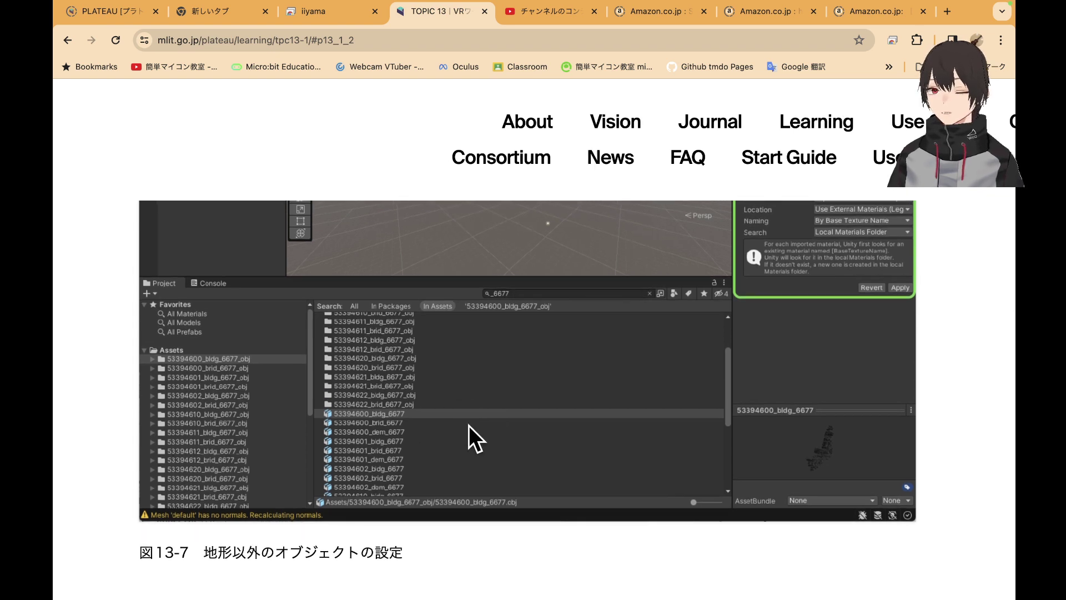
pyautogui.scroll(3, 456, 432)
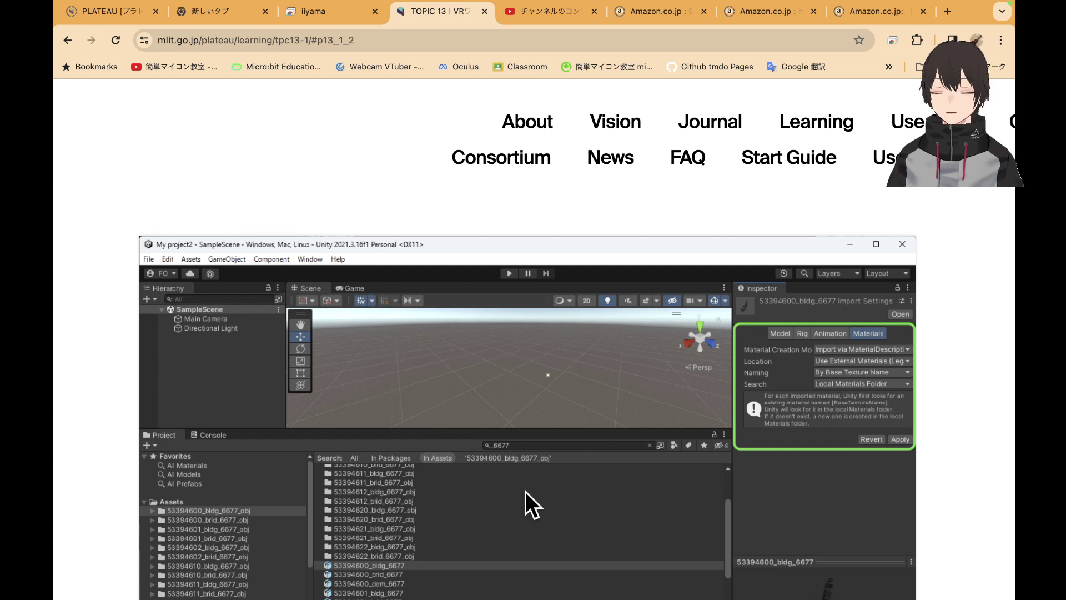
pyautogui.scroll(1, 526, 492)
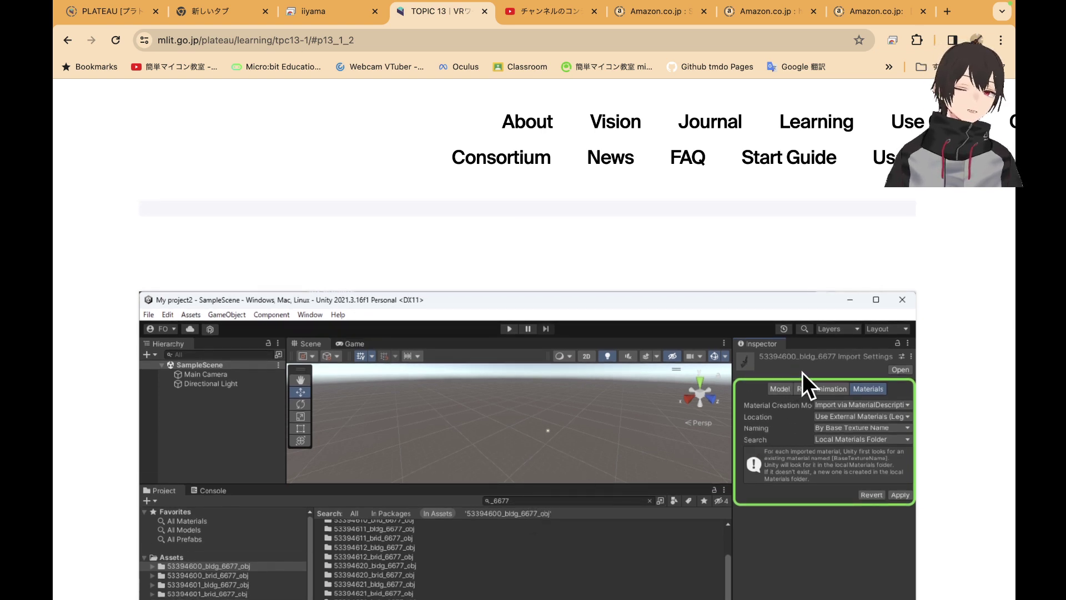
pyautogui.scroll(8, 590, 434)
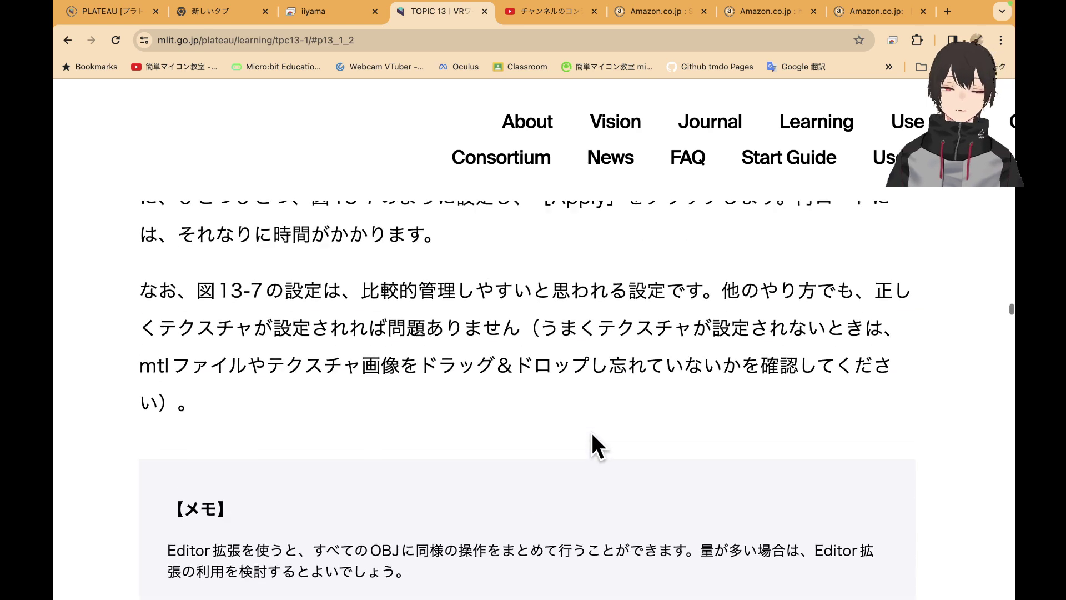
pyautogui.scroll(5, 591, 431)
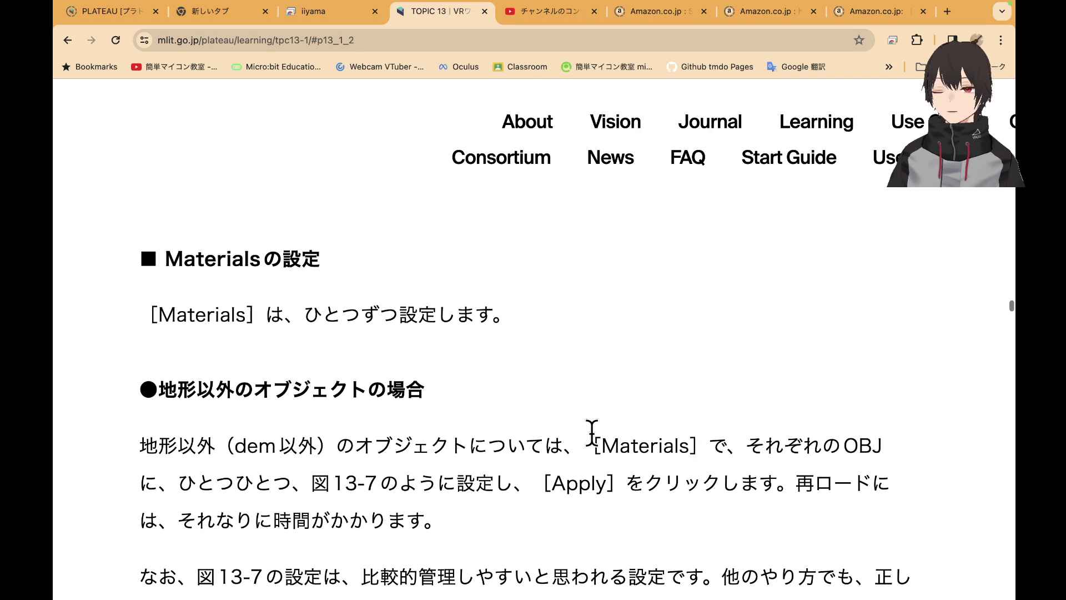
pyautogui.scroll(4, 591, 431)
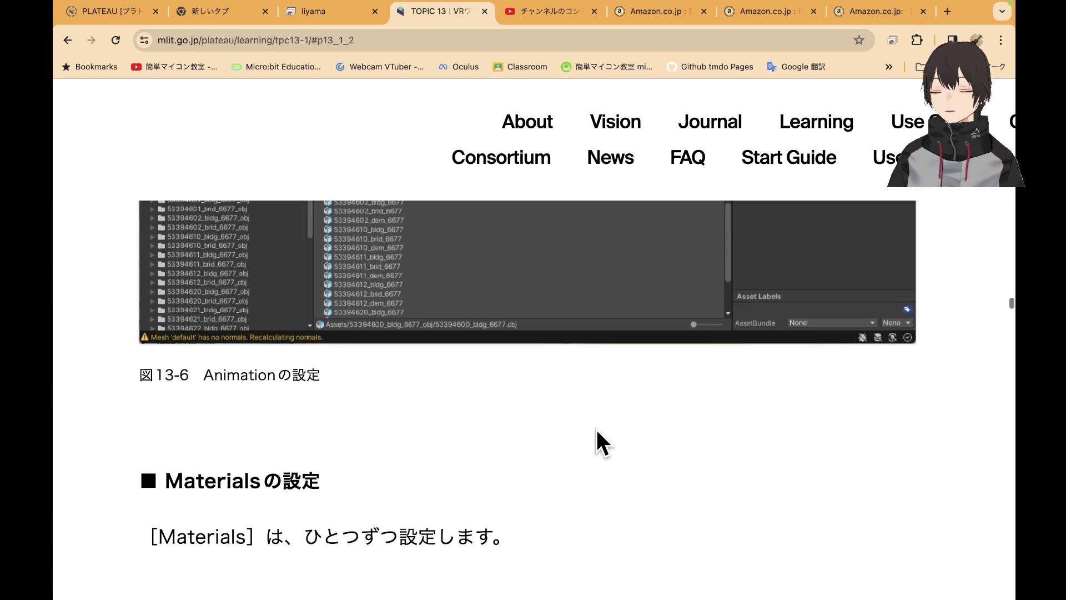
# Study the file selection in the tutorial's Animation figure 13-6 and read the instructions for the Model, Rig and Animation settings
pyautogui.scroll(7, 597, 429)
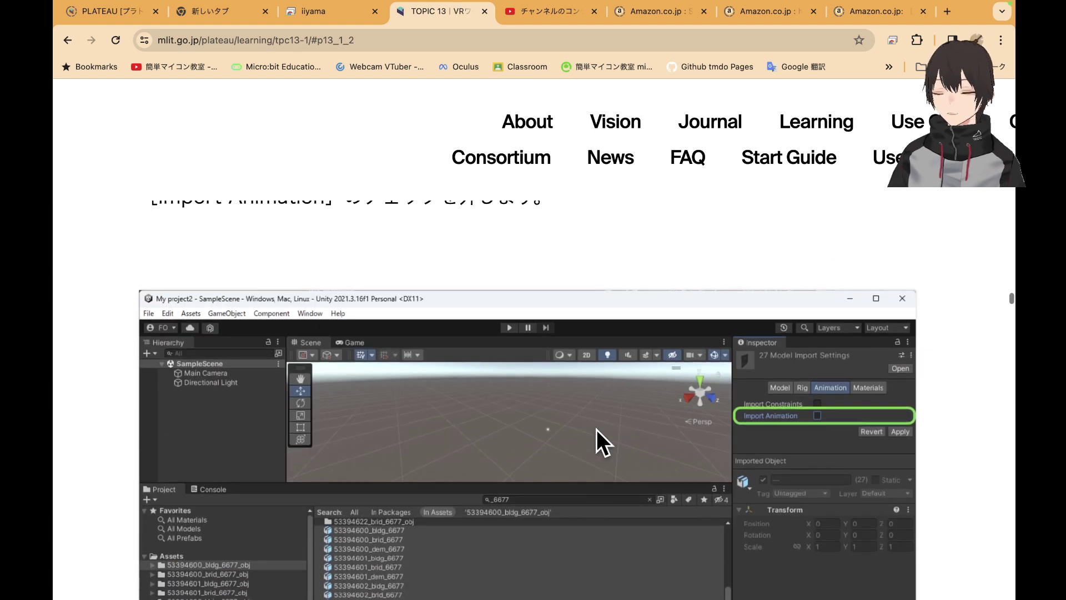
pyautogui.scroll(-3, 597, 430)
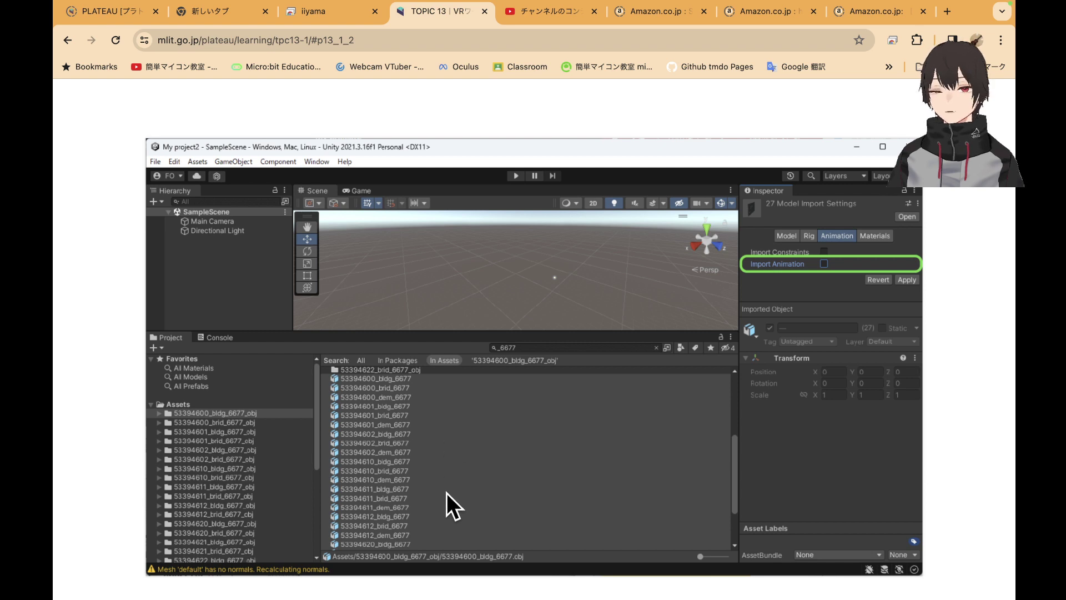
pyautogui.scroll(-1, 459, 497)
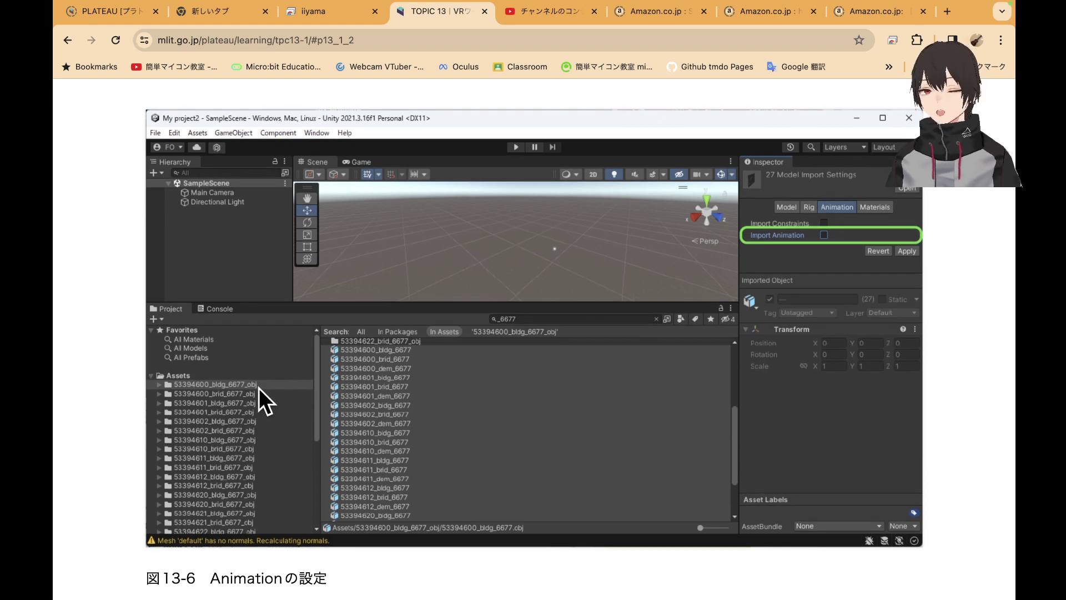
pyautogui.hscroll(-1, 259, 387)
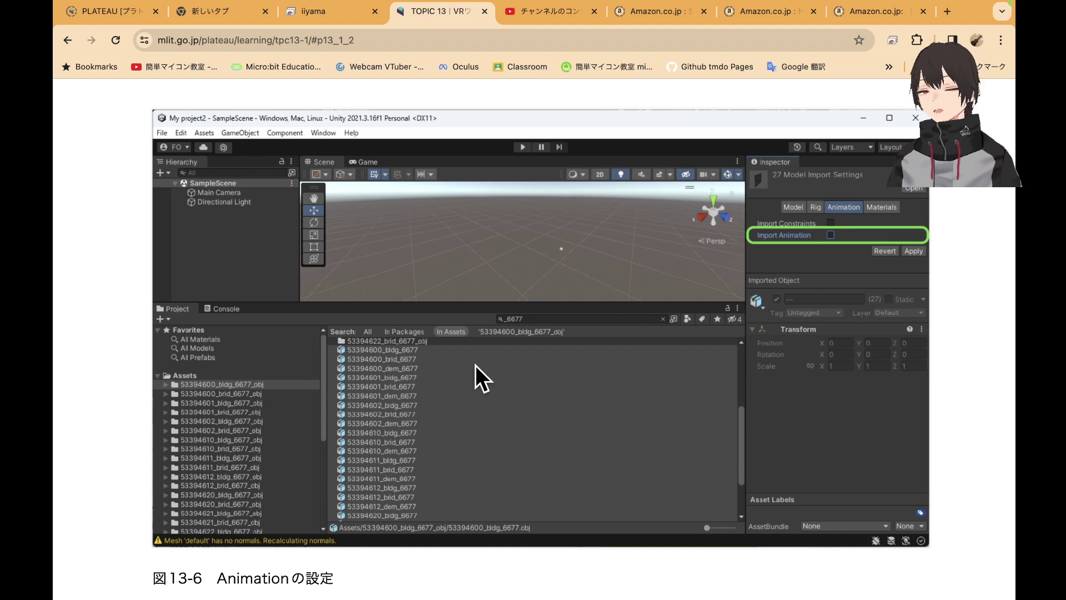
pyautogui.scroll(3, 489, 459)
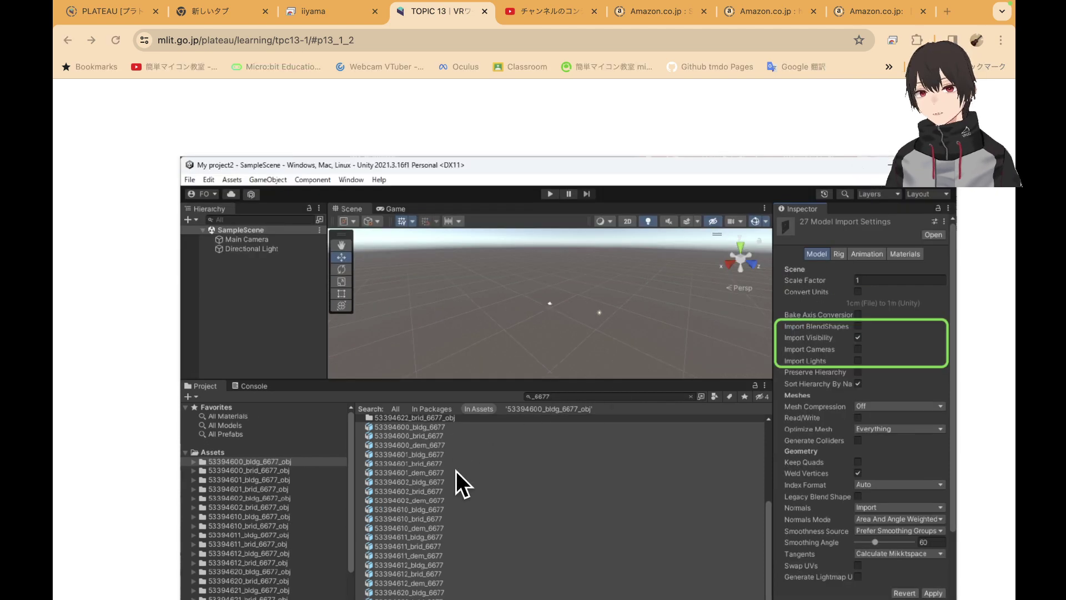
pyautogui.scroll(5, 459, 471)
pyautogui.scroll(12, 459, 471)
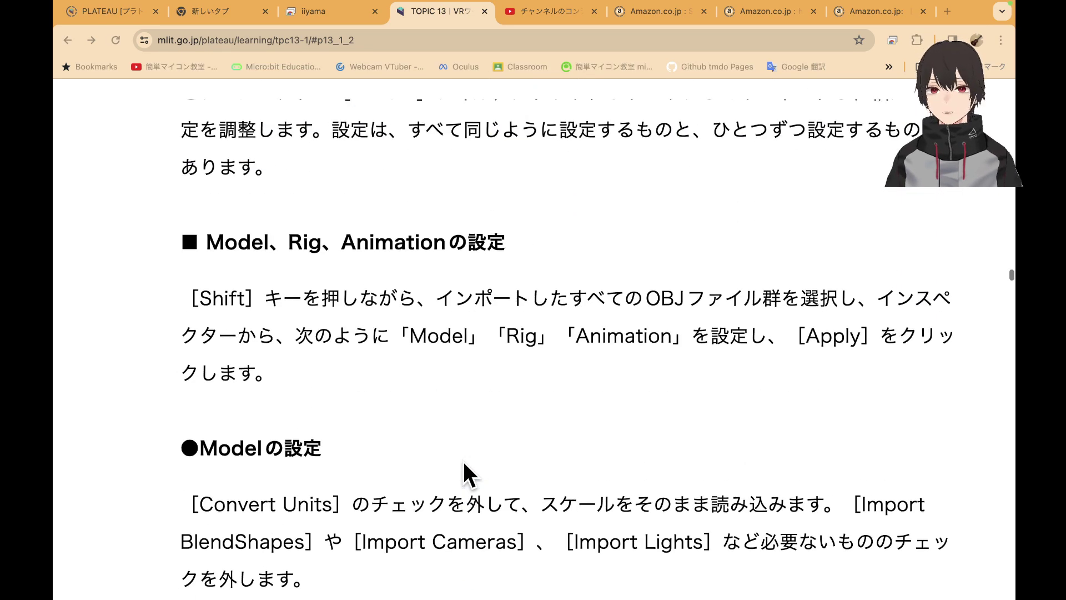
pyautogui.hscroll(2, 500, 443)
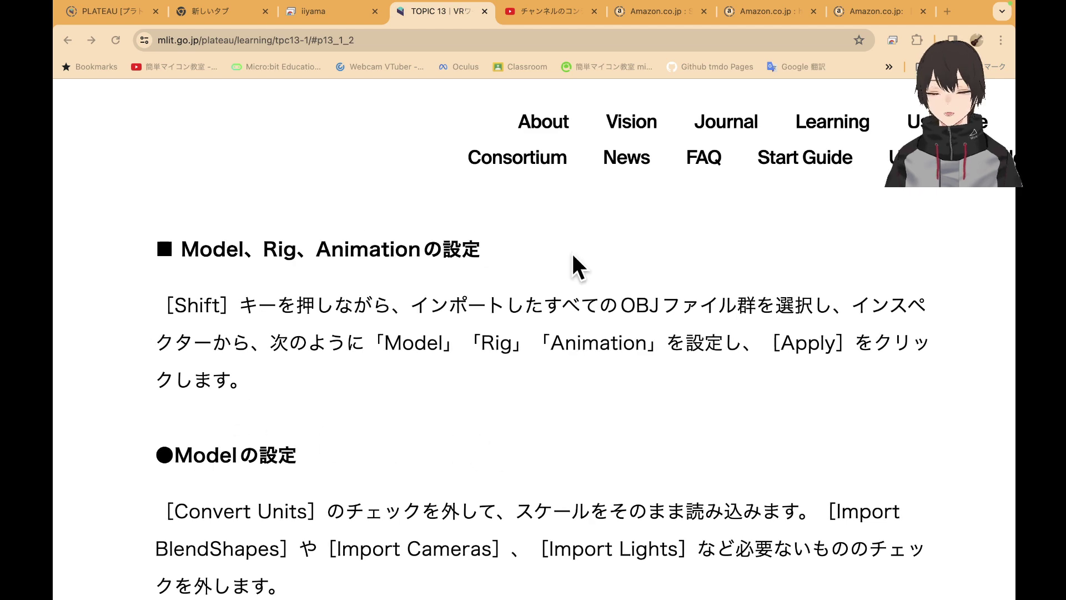
# Examine the tutorial's Model settings figure closely for the asset search term, its search scope and the OBJ files selected
pyautogui.scroll(-10, 564, 424)
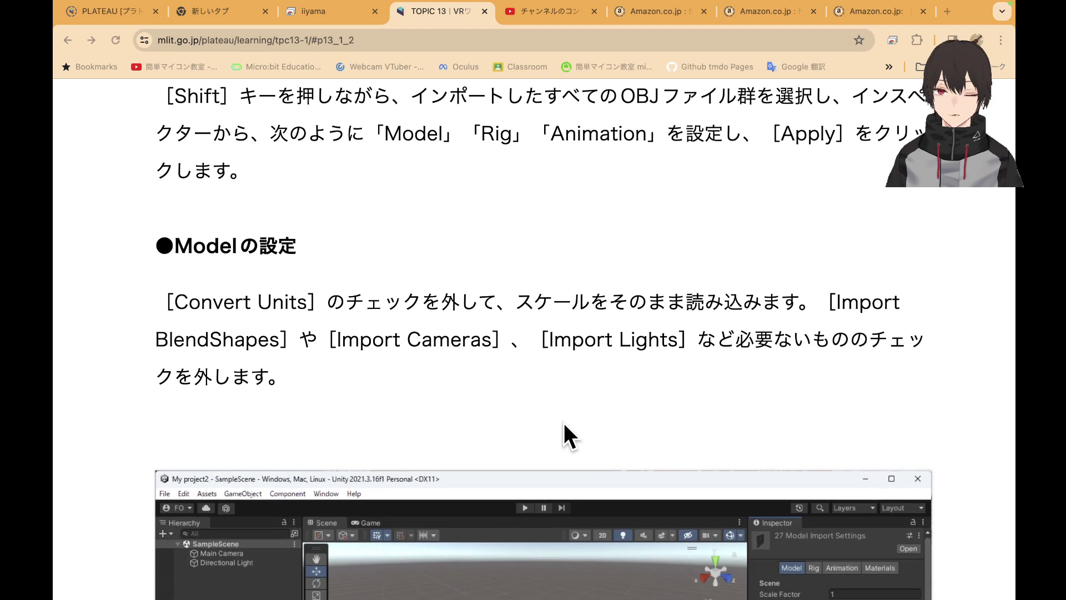
pyautogui.scroll(-3, 565, 422)
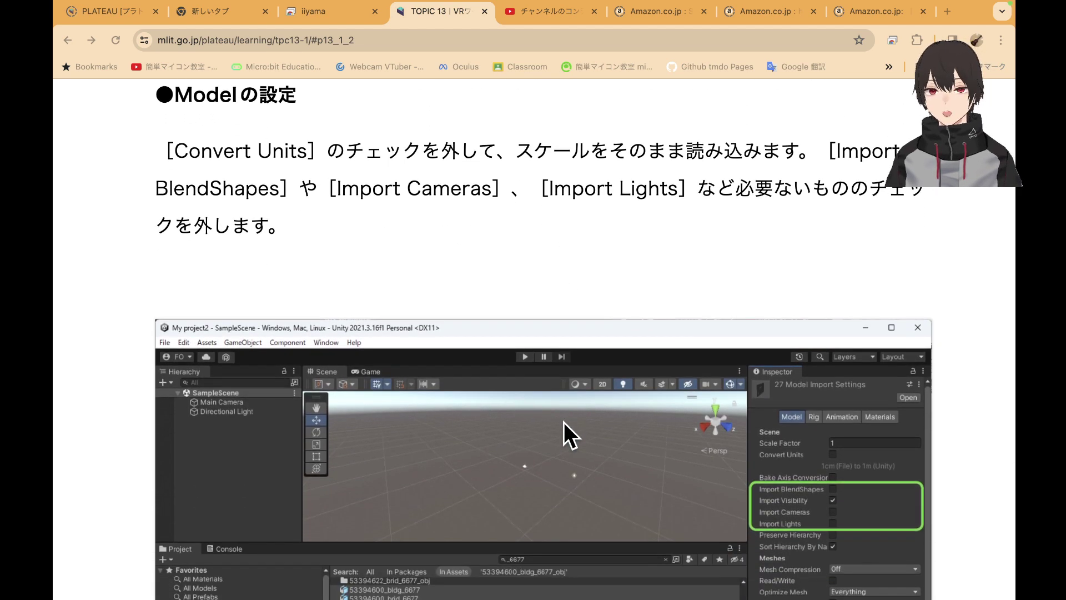
pyautogui.scroll(-5, 551, 348)
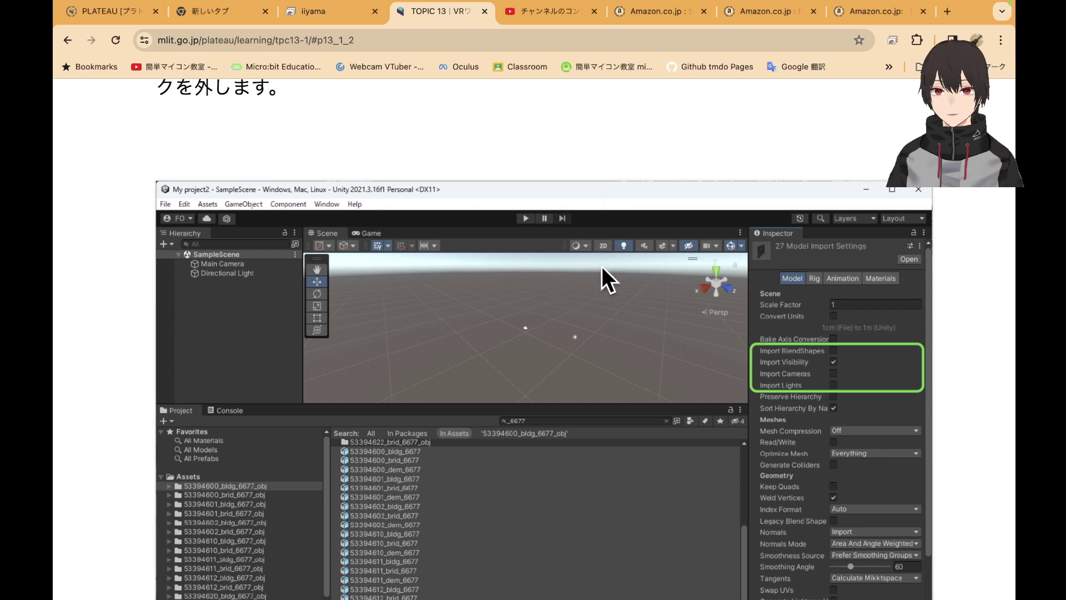
pyautogui.keyDown('ctrl'); pyautogui.scroll(5, 602, 266); pyautogui.keyUp('ctrl')
pyautogui.scroll(-3, 576, 278)
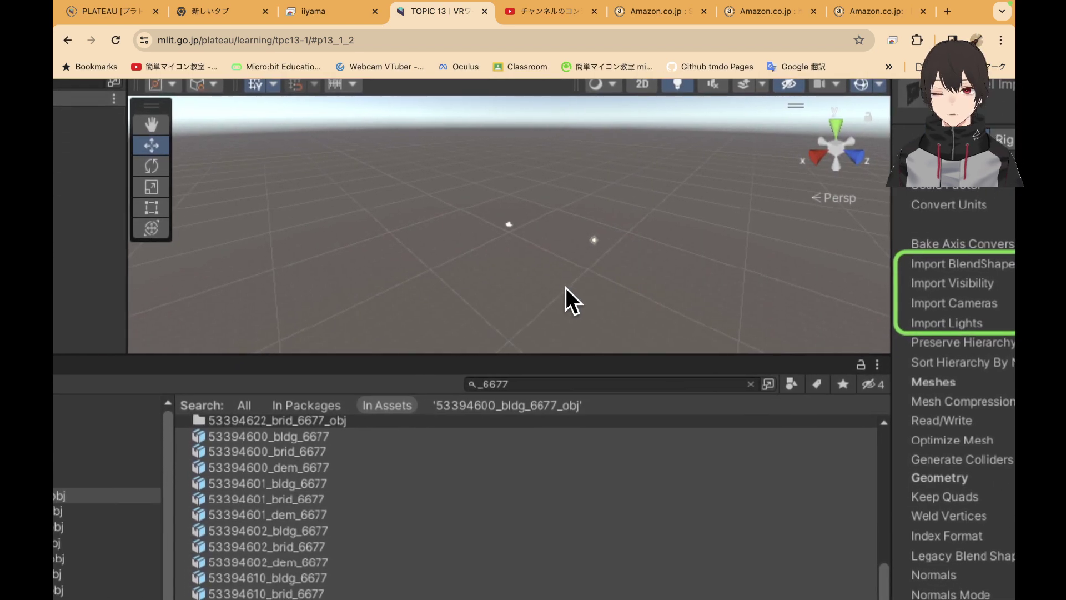
pyautogui.hscroll(-3, 505, 386)
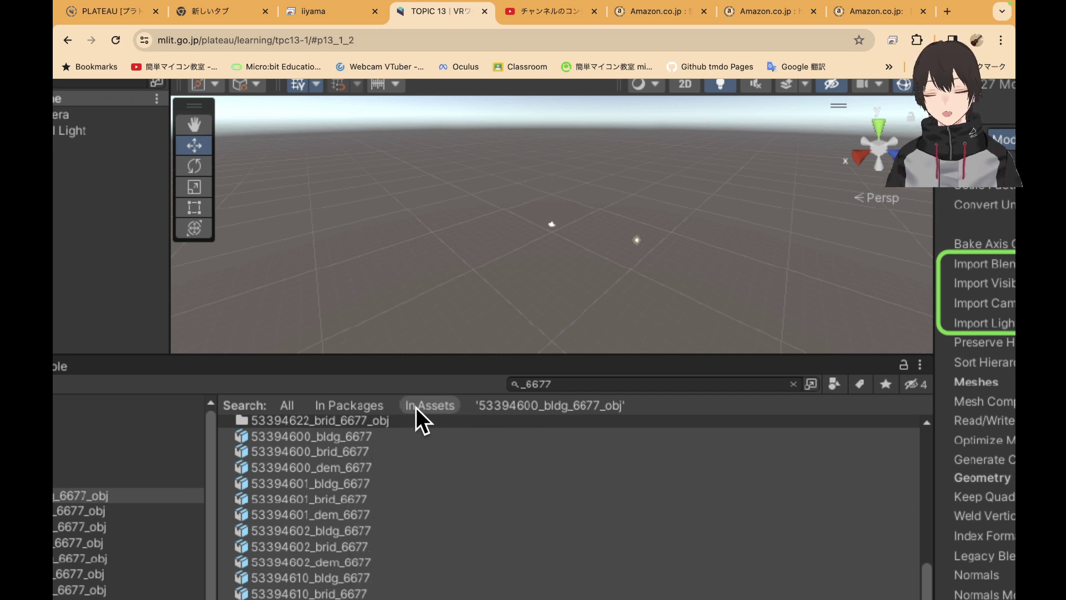
pyautogui.scroll(-5, 437, 450)
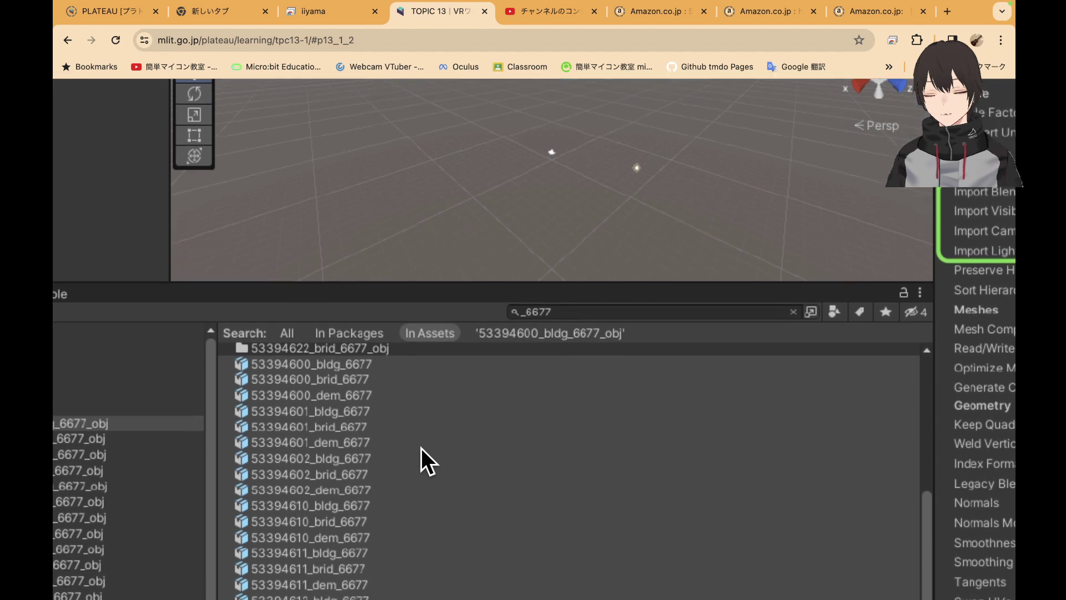
pyautogui.scroll(-4, 421, 448)
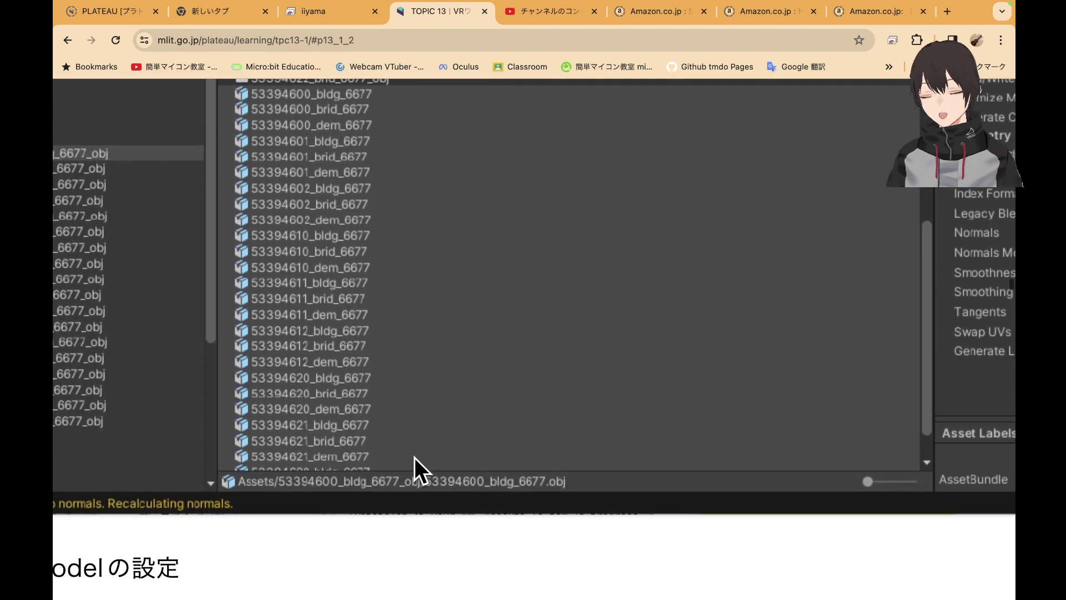
pyautogui.scroll(2, 426, 451)
pyautogui.scroll(11, 425, 450)
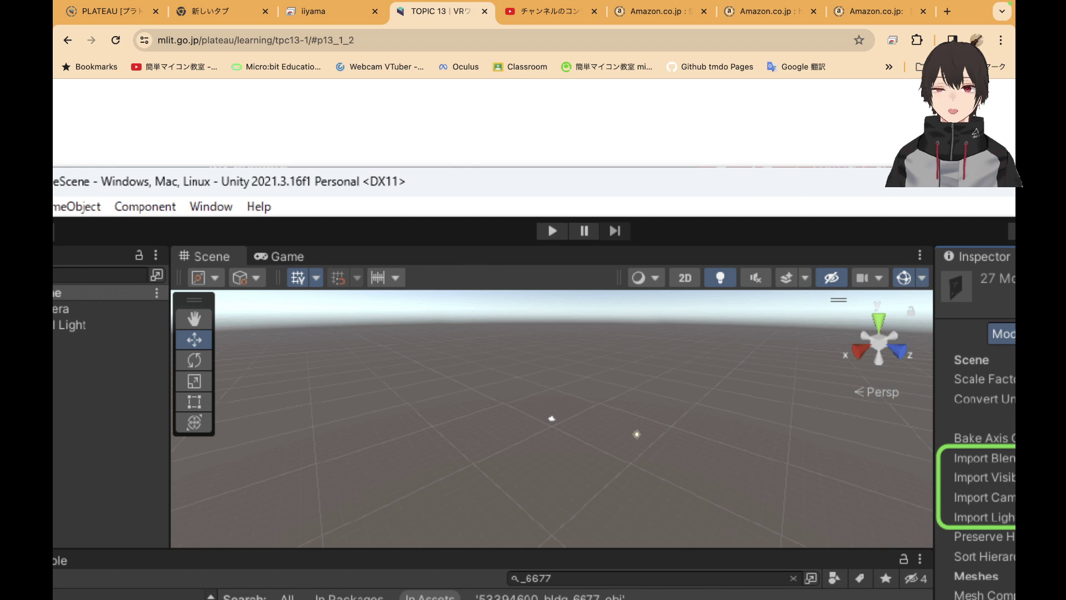
# Switch to the Unity remote session and reselect all OBJ models in the _6677 asset search, from 53394600_bldg_6677 to the last one
pyautogui.click(311, 12)
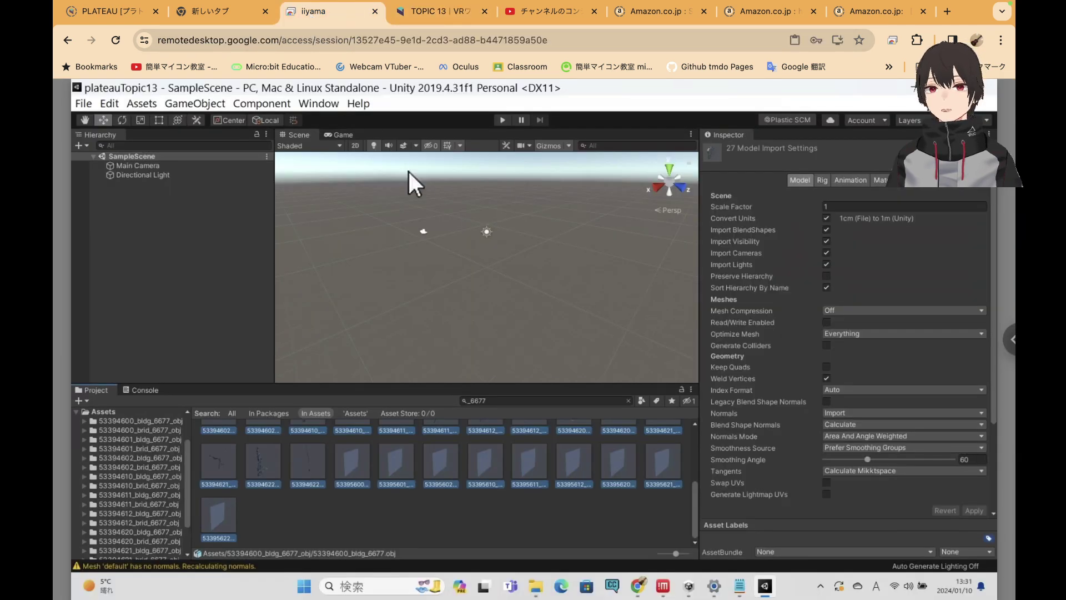
pyautogui.click(500, 401)
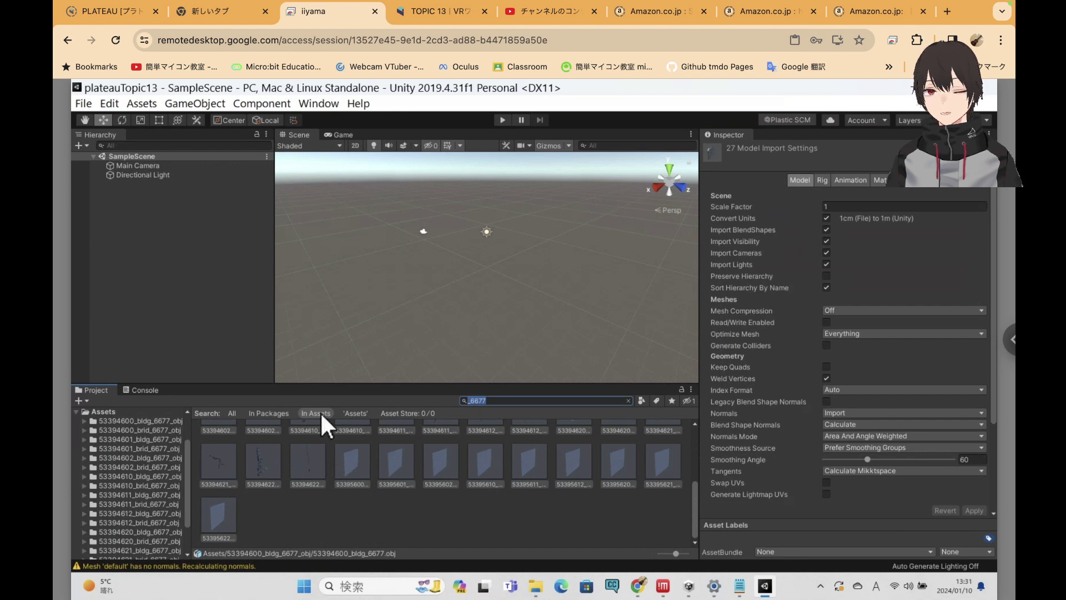
pyautogui.scroll(3, 417, 493)
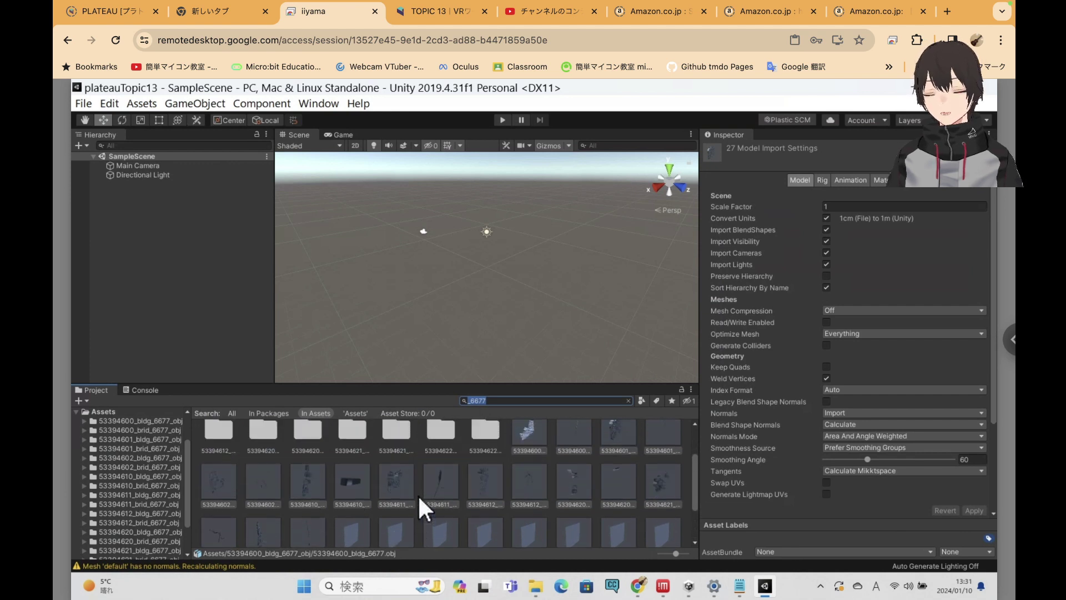
pyautogui.scroll(-1, 525, 426)
pyautogui.click(525, 426)
pyautogui.scroll(-2, 529, 467)
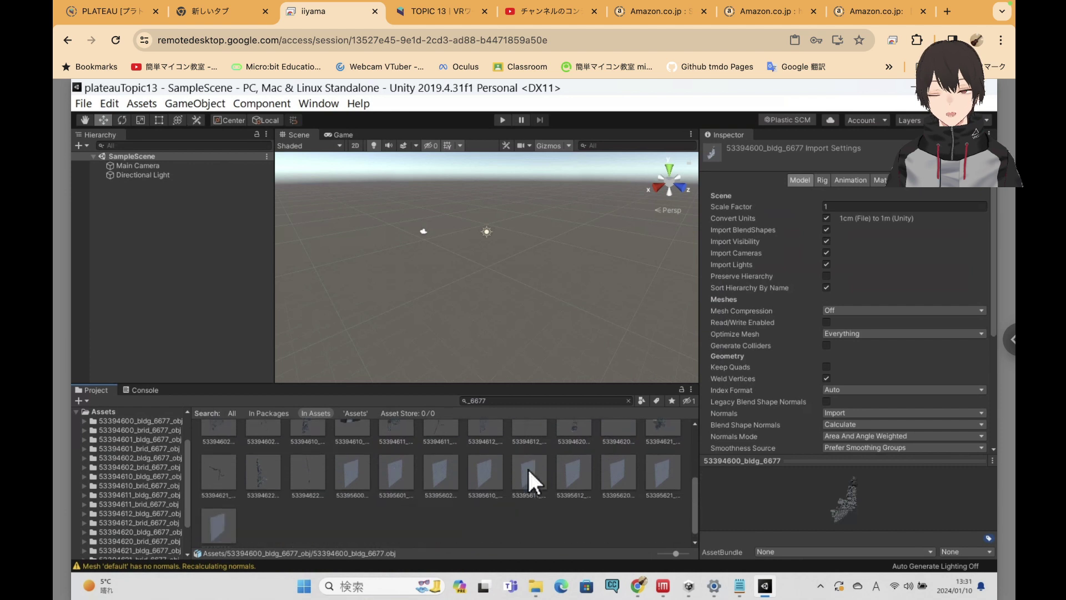
pyautogui.keyDown('shift'); pyautogui.click(219, 517); pyautogui.keyUp('shift')
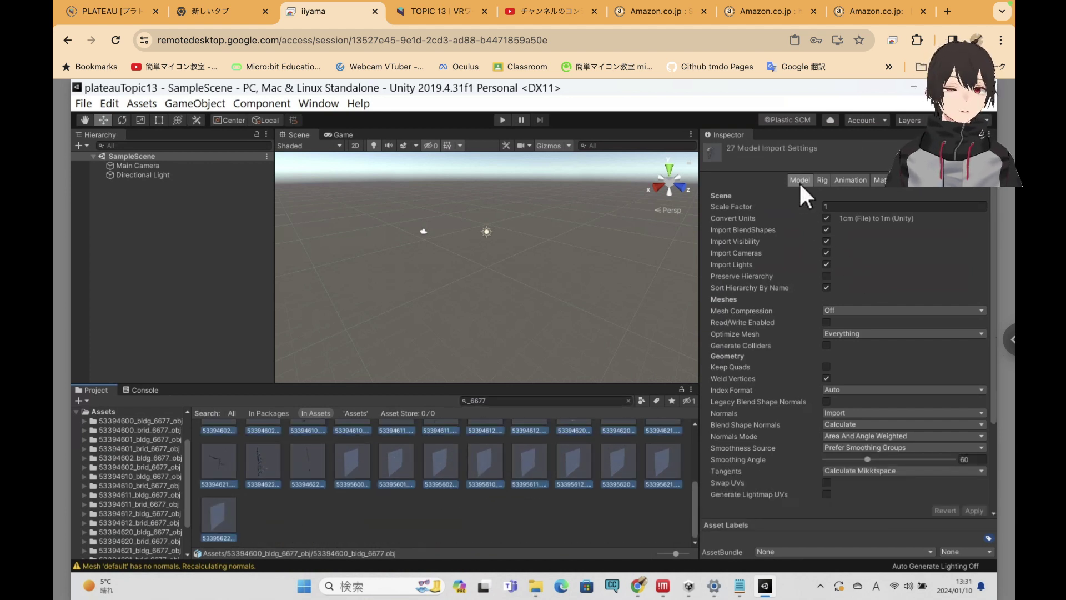
# Look through the selected models' Rig and Animation import settings and return to their Model settings
pyautogui.click(822, 178)
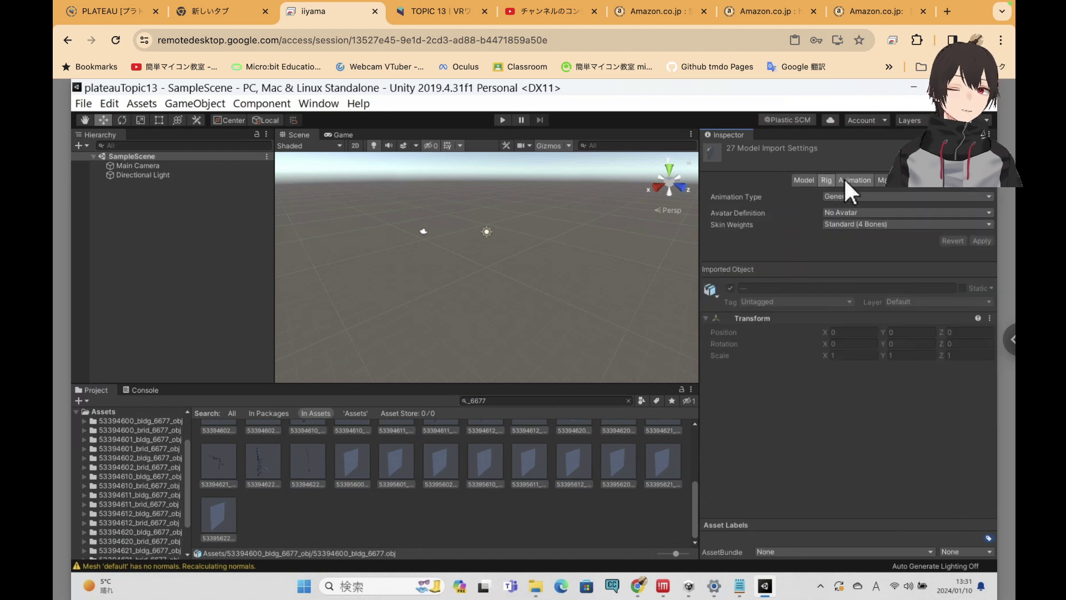
pyautogui.click(850, 180)
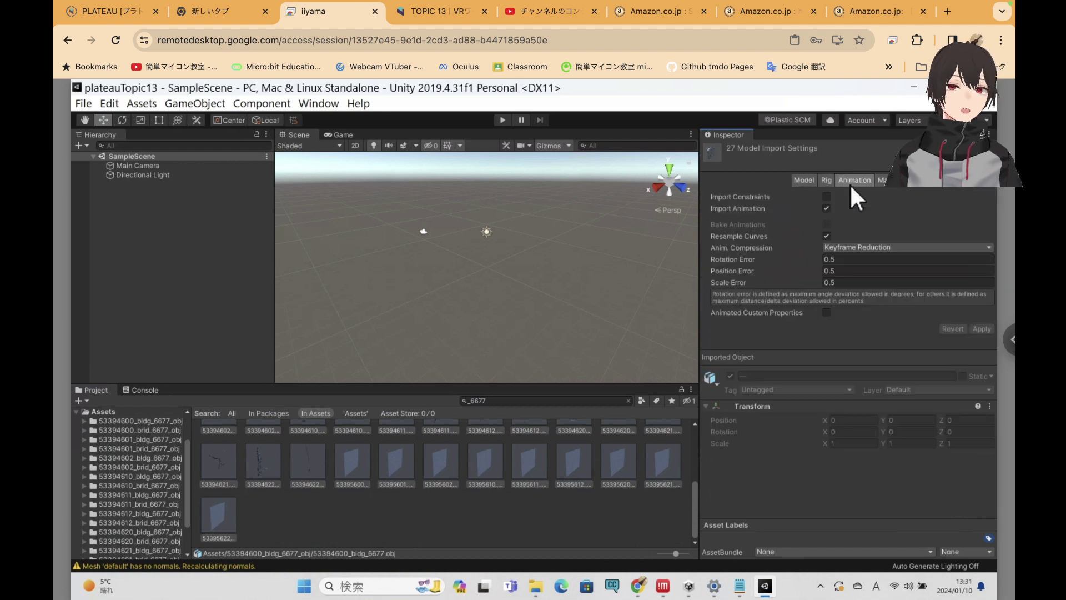
pyautogui.click(806, 180)
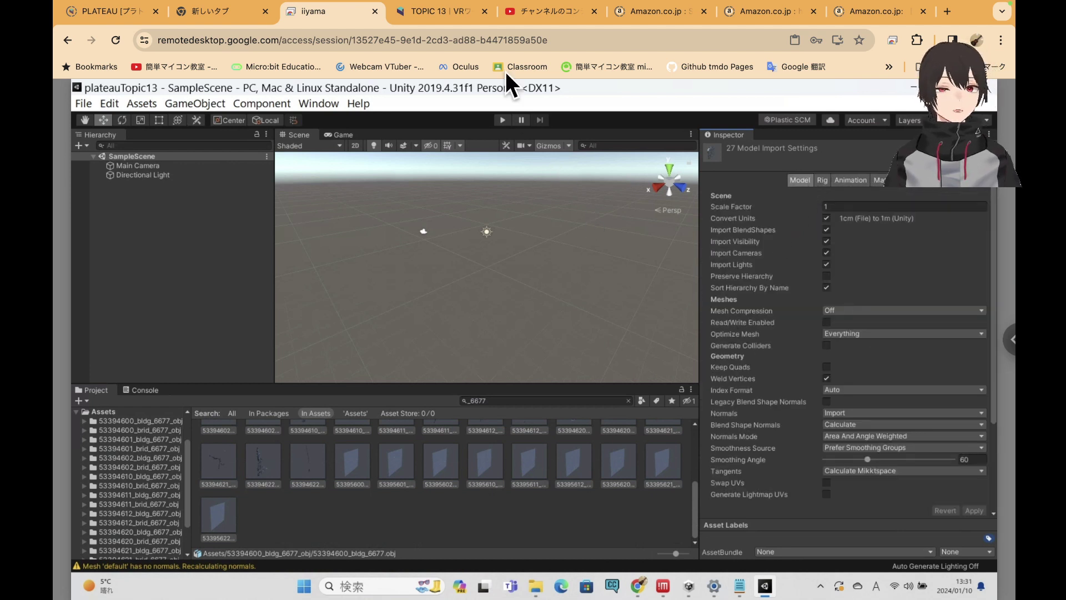
# Consult the tutorial's Model settings figure and disable Convert Units, Import BlendShapes, Import Cameras and Import Lights for the selected models in Unity
pyautogui.click(431, 12)
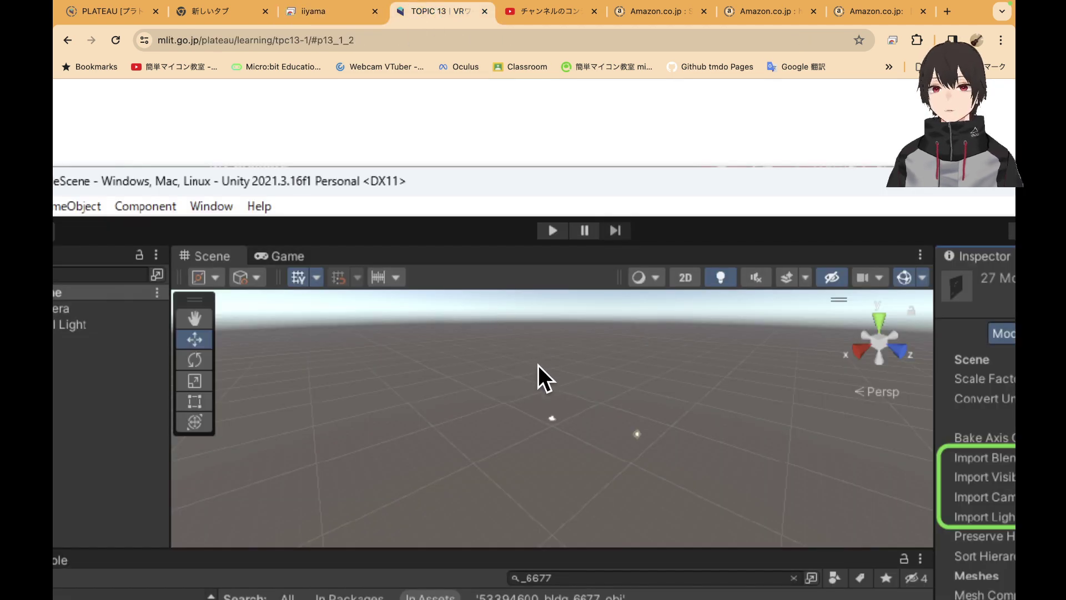
pyautogui.hscroll(5, 538, 365)
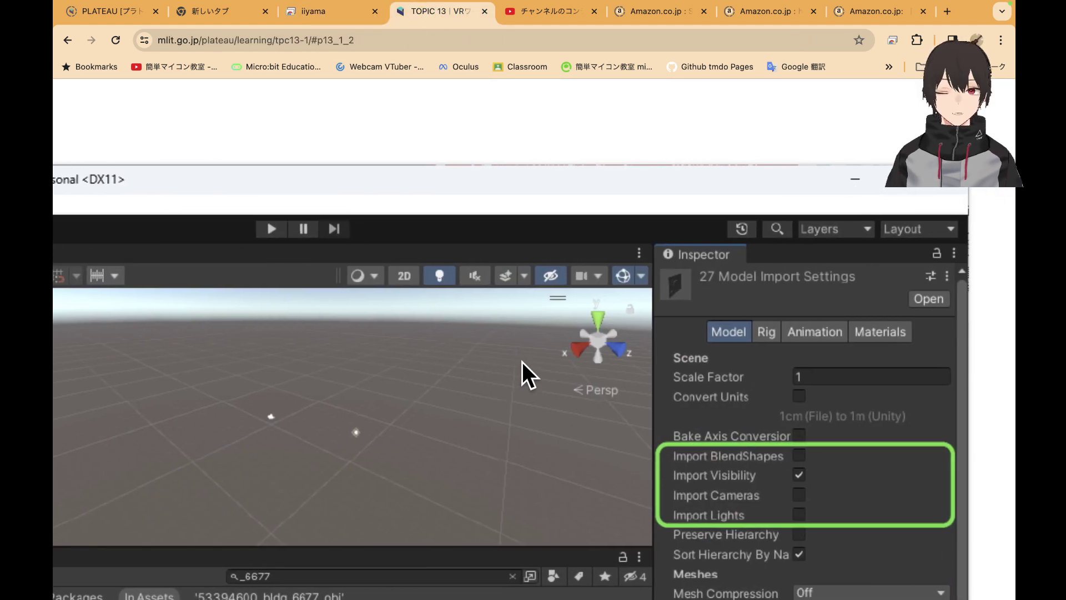
pyautogui.hscroll(2, 522, 361)
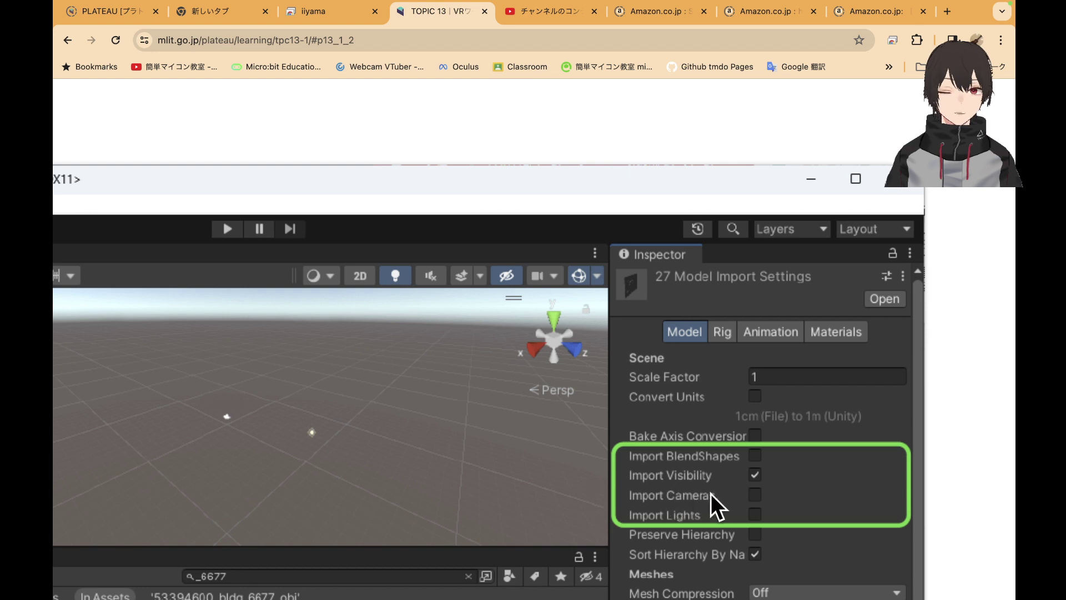
pyautogui.hscroll(-1, 759, 478)
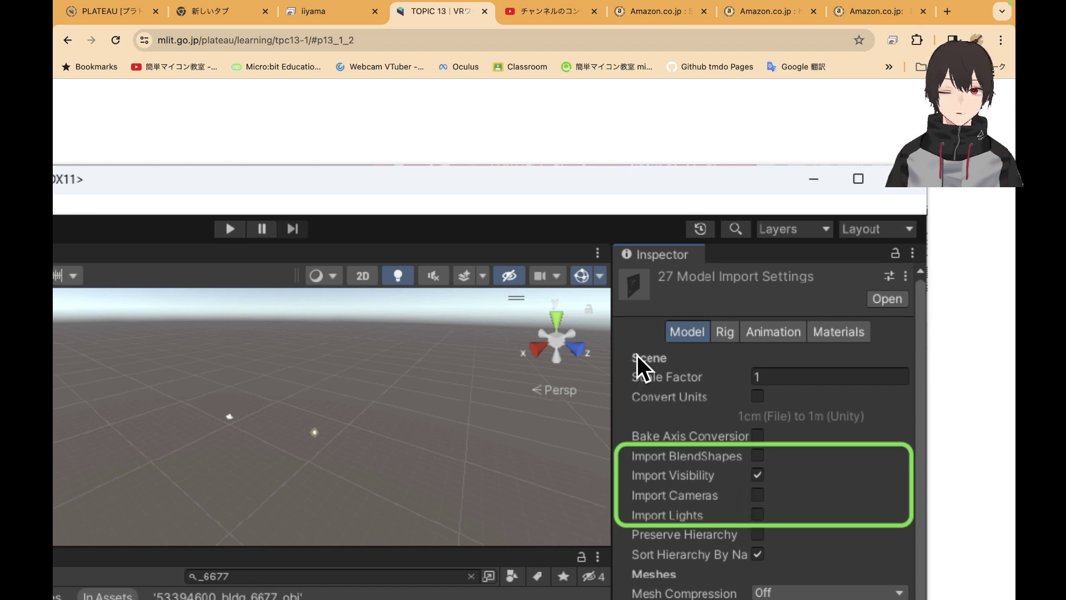
pyautogui.click(322, 19)
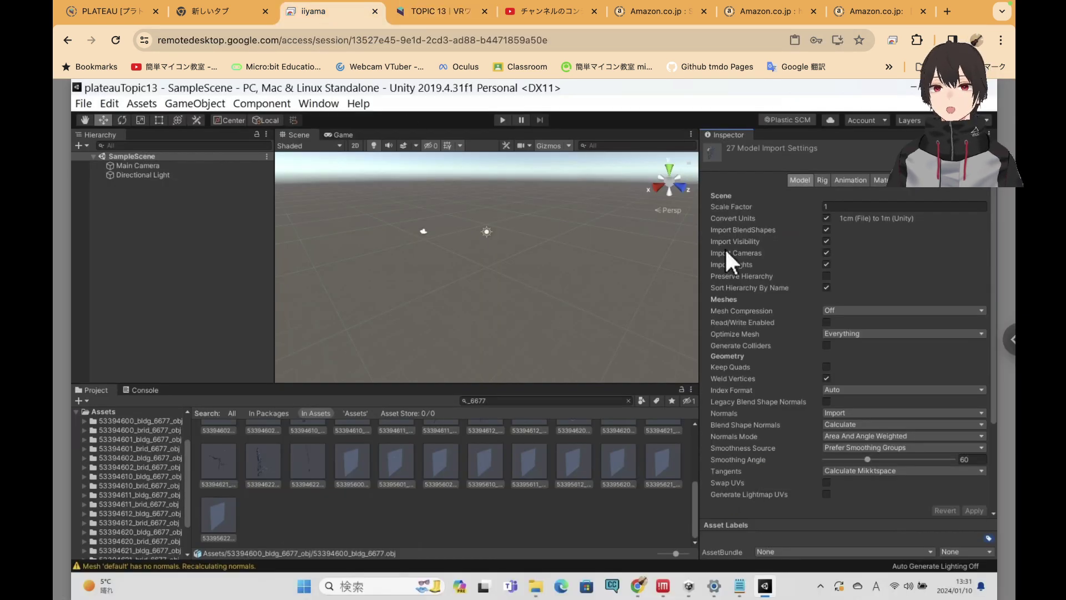
pyautogui.click(825, 218)
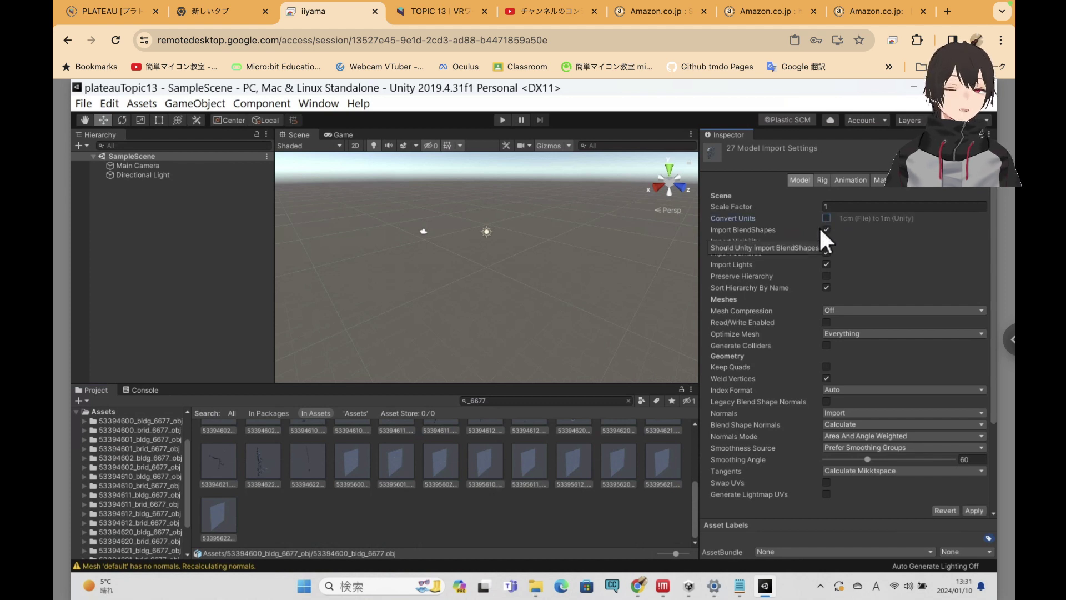
pyautogui.click(827, 229)
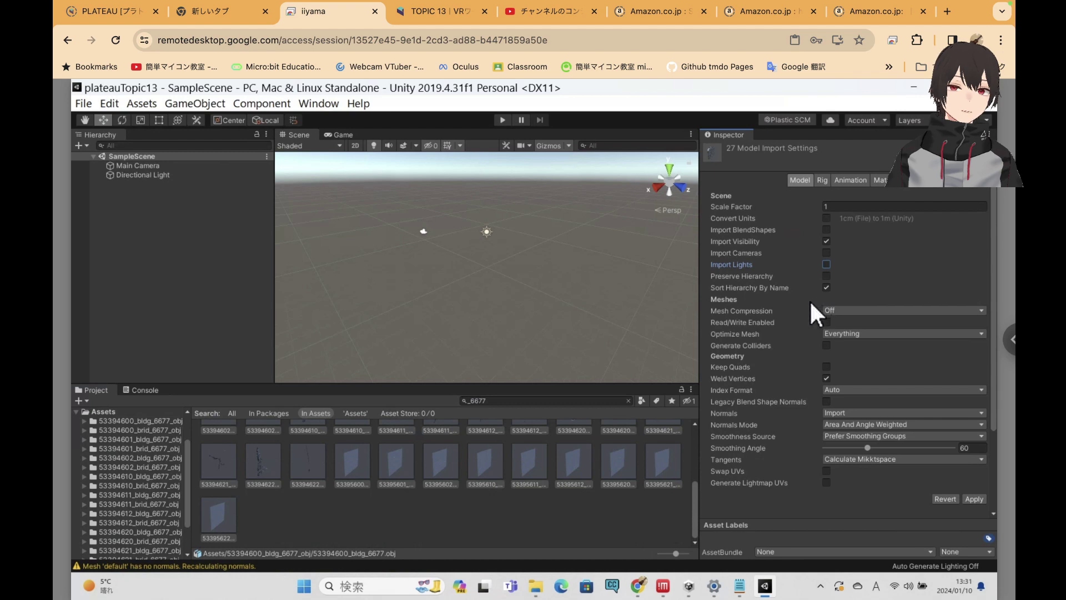
# Consult the tutorial's Rig settings figure and set the Rig Animation Type of the selected models to None in Unity
pyautogui.click(452, 12)
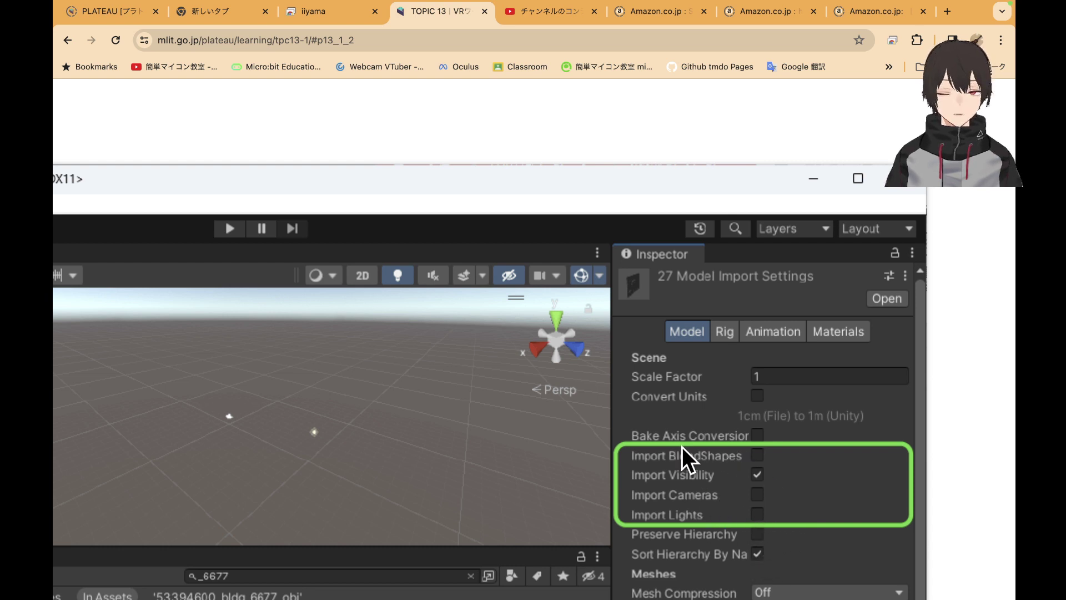
pyautogui.scroll(-15, 677, 431)
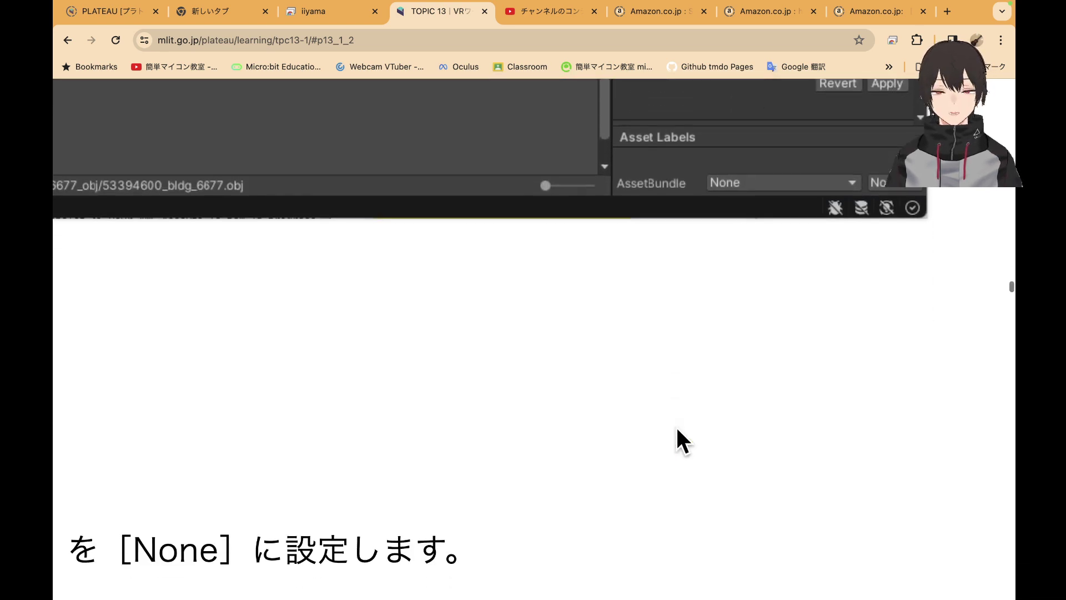
pyautogui.scroll(-10, 676, 442)
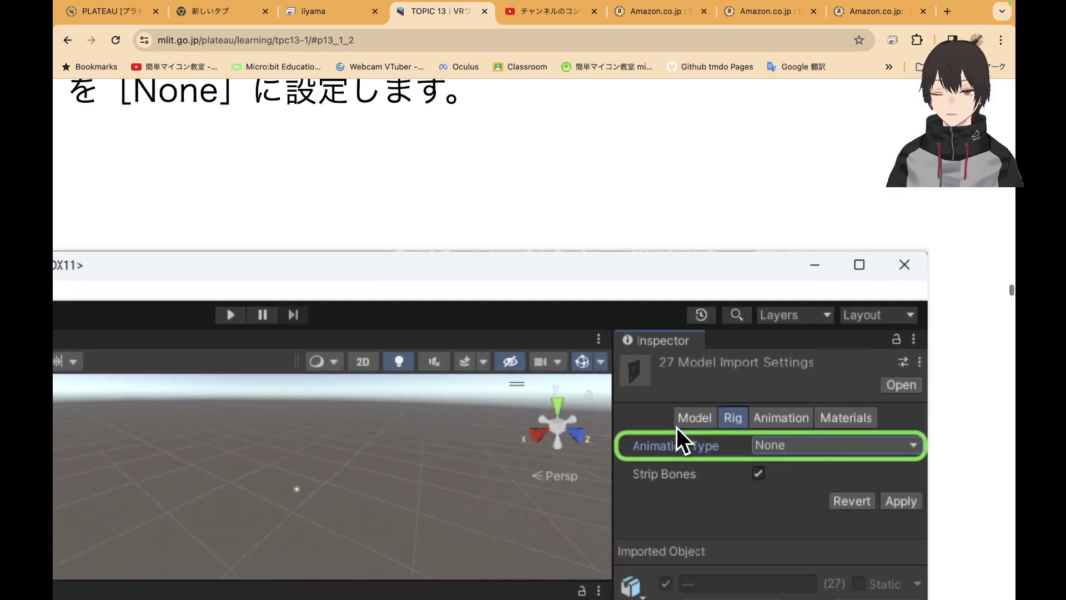
pyautogui.scroll(-3, 701, 435)
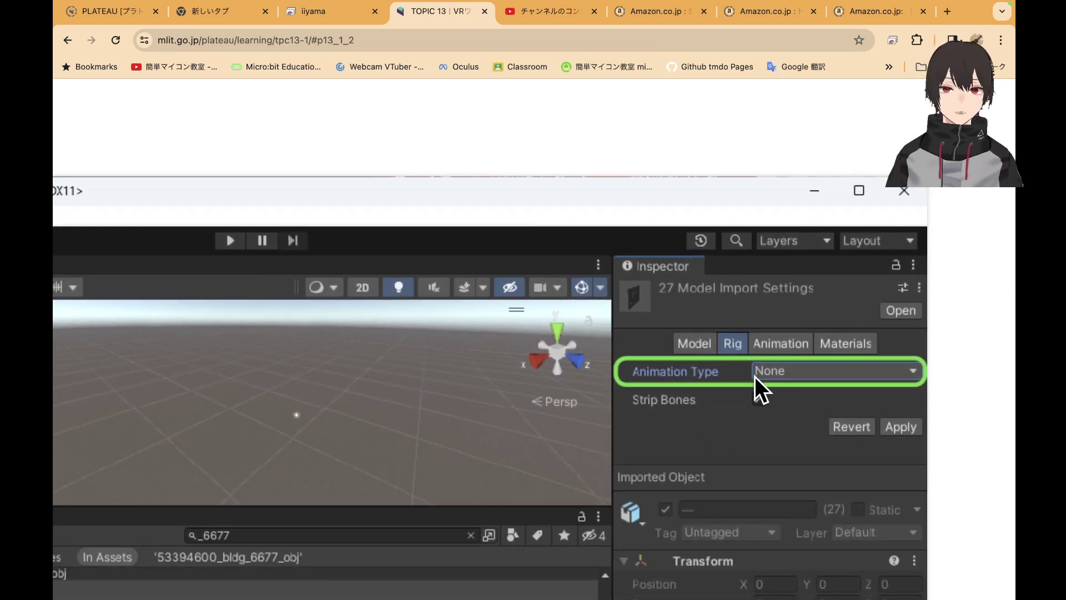
pyautogui.click(332, 14)
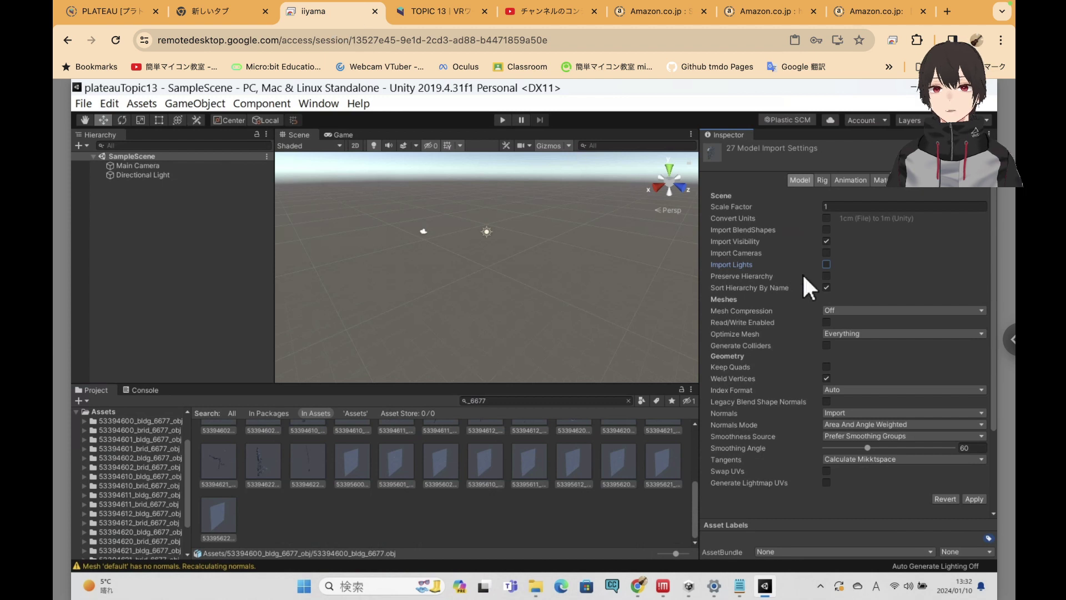
pyautogui.click(822, 180)
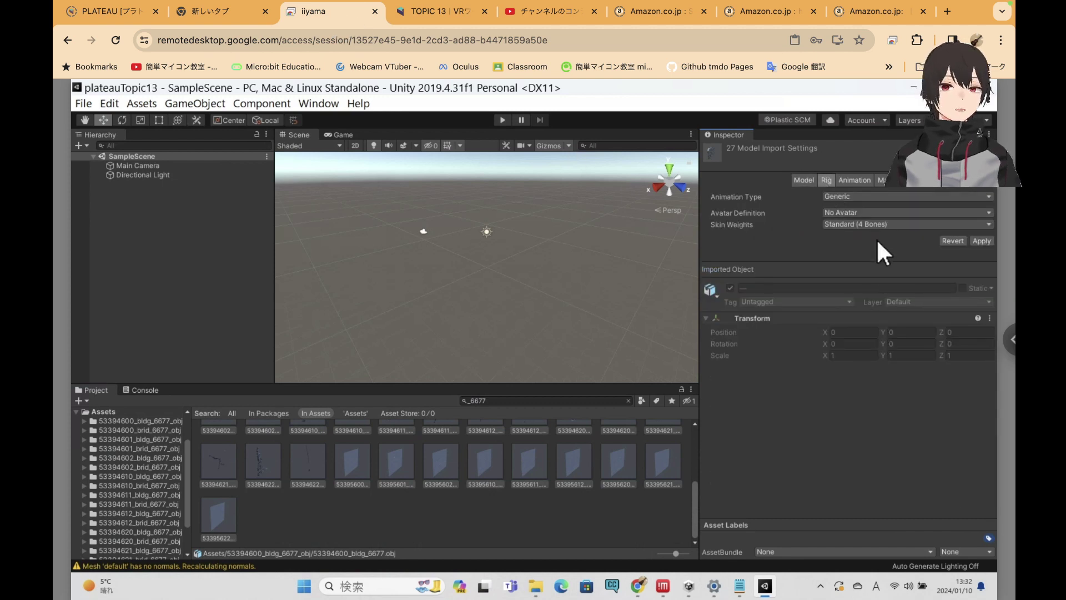
pyautogui.click(867, 196)
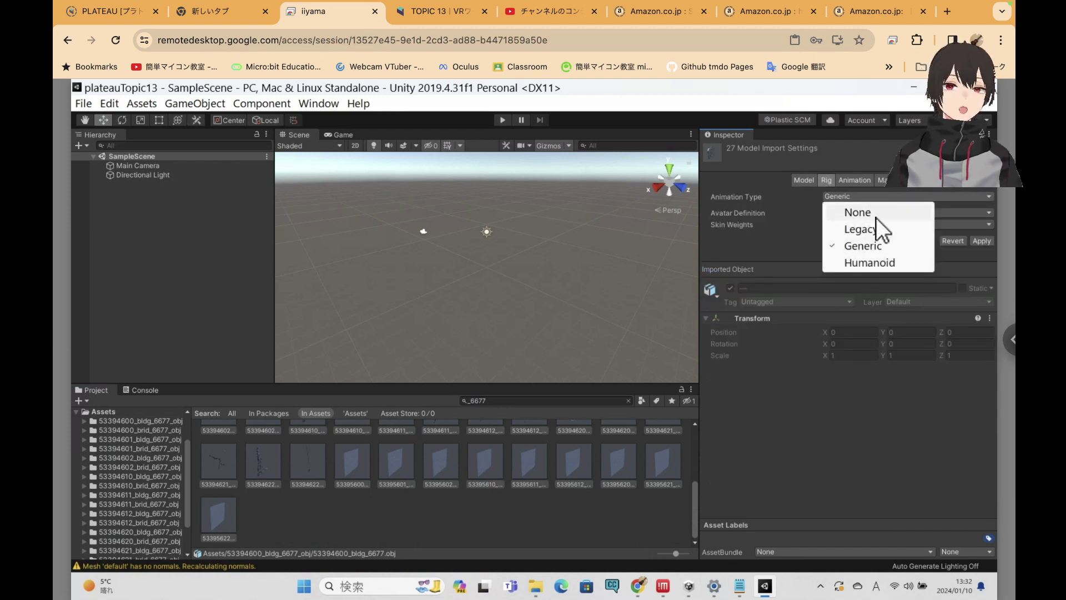
pyautogui.click(863, 213)
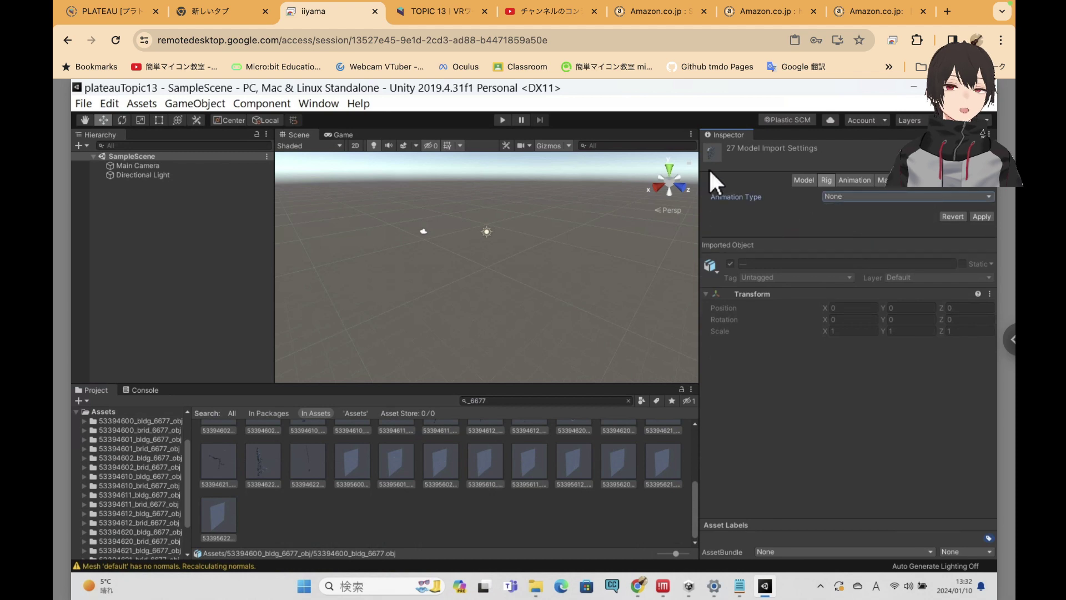
# Check the tutorial's Animation section and figure for the Import Animation setting and return to the Unity session
pyautogui.click(440, 15)
pyautogui.scroll(-5, 767, 323)
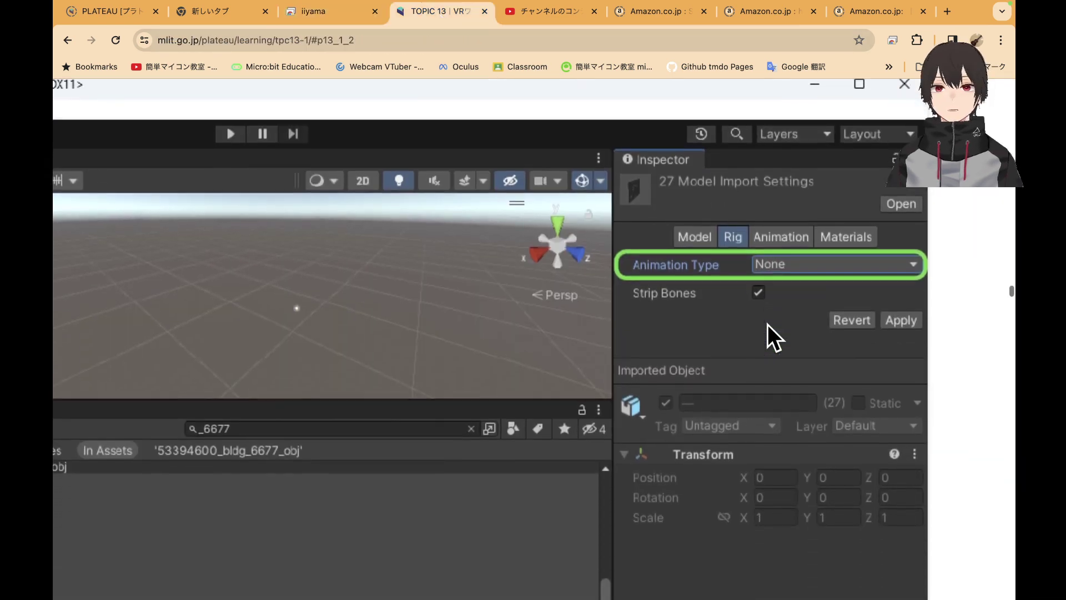
pyautogui.scroll(-8, 767, 323)
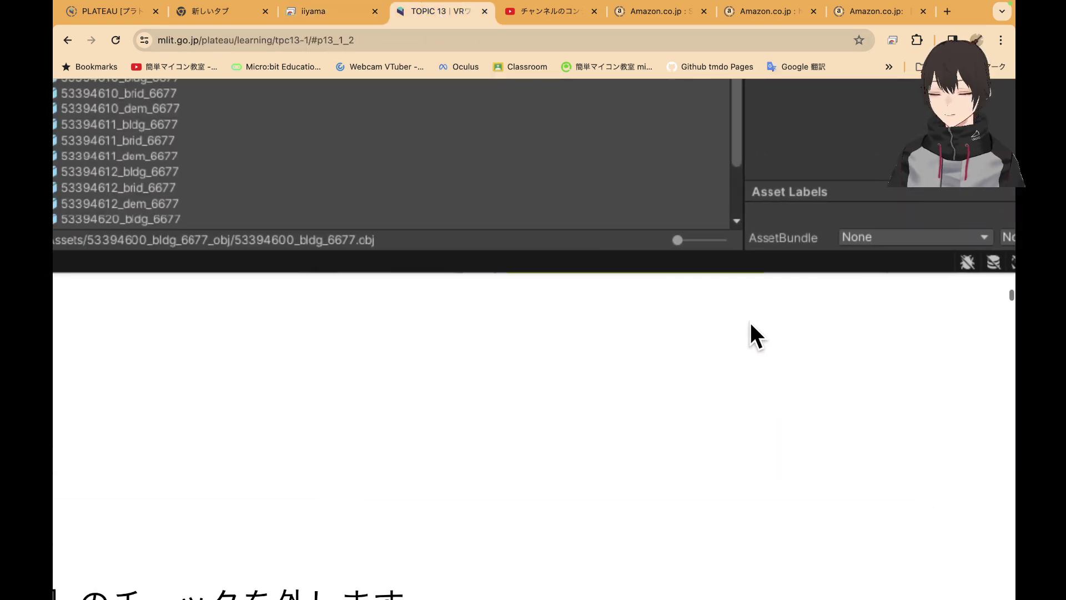
pyautogui.hscroll(-6, 752, 323)
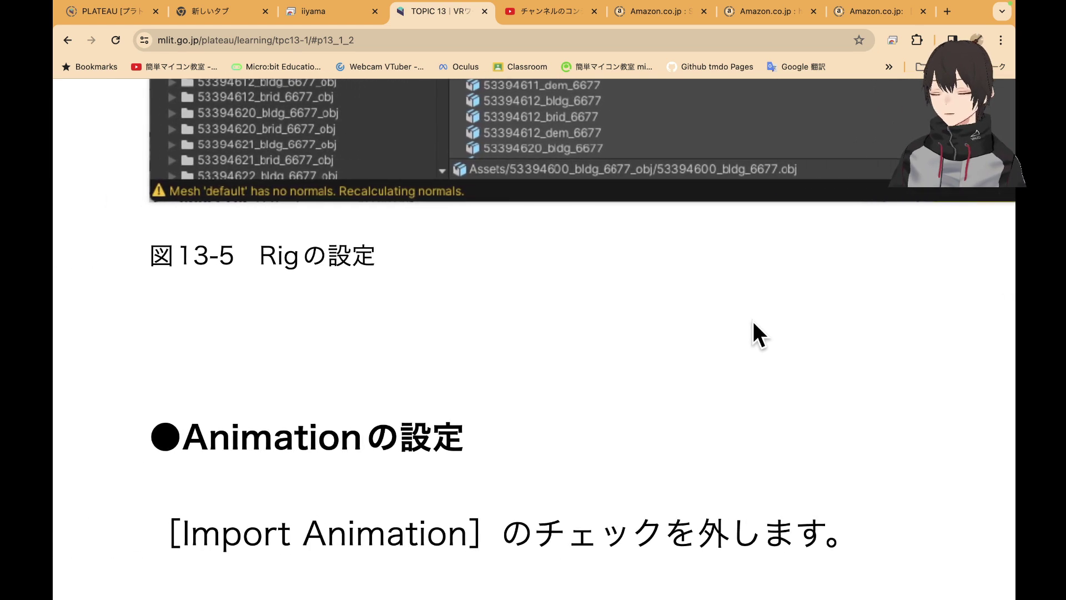
pyautogui.hscroll(5, 753, 321)
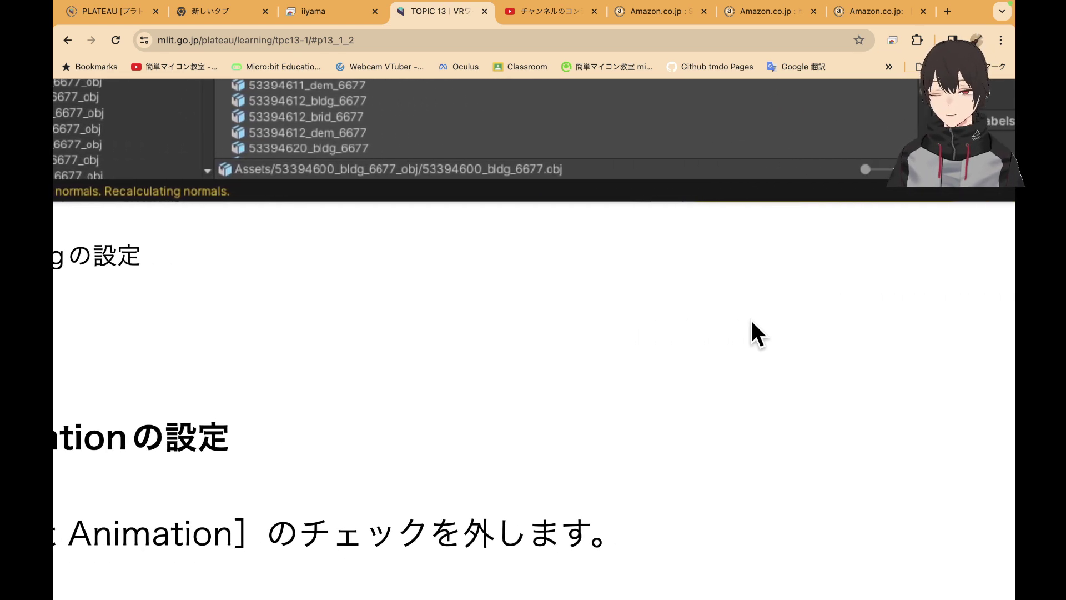
pyautogui.scroll(-5, 751, 319)
pyautogui.hscroll(5, 753, 323)
pyautogui.scroll(-5, 750, 318)
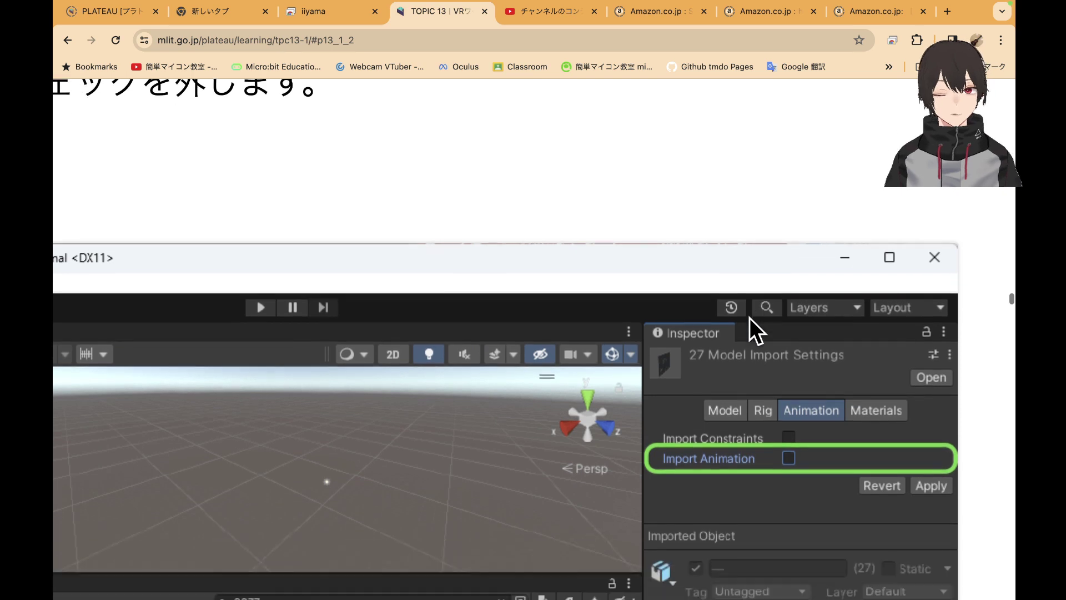
pyautogui.scroll(-1, 751, 317)
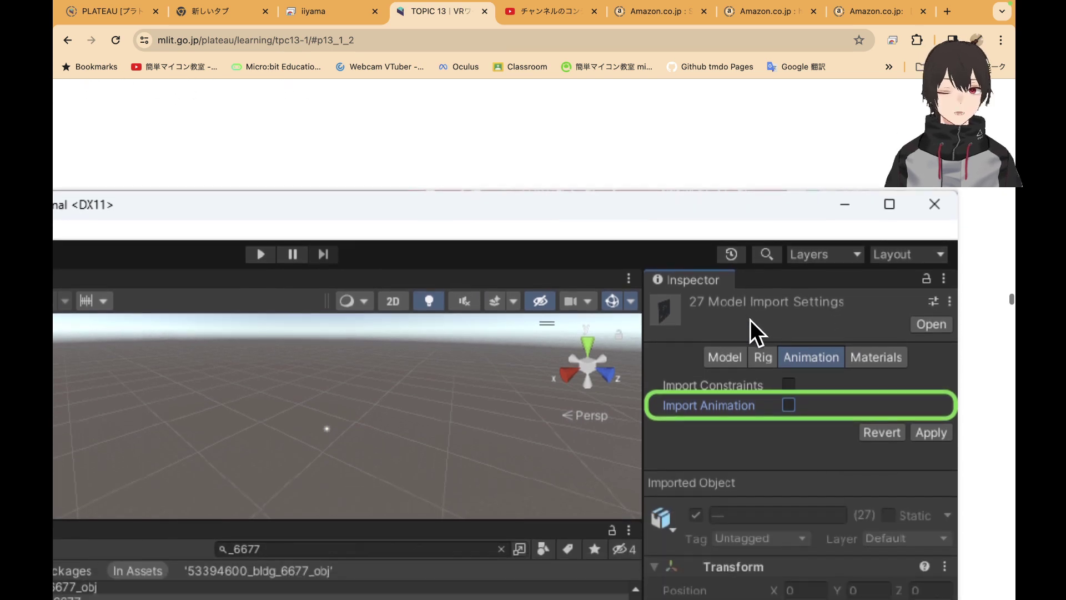
pyautogui.click(316, 13)
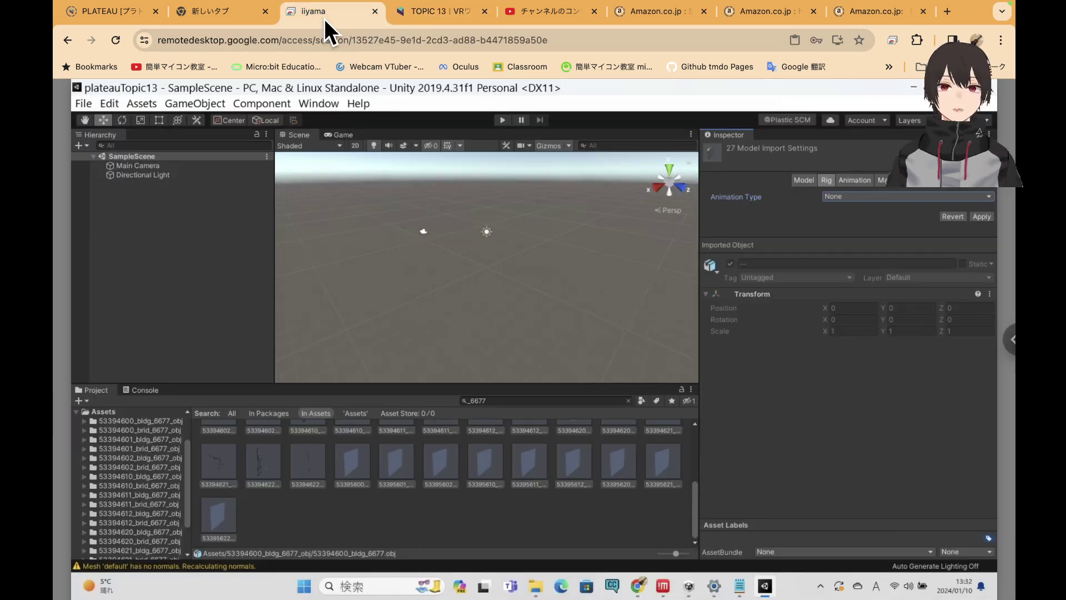
# Turn off Import Animation in the import settings of the 27 selected models
pyautogui.click(852, 180)
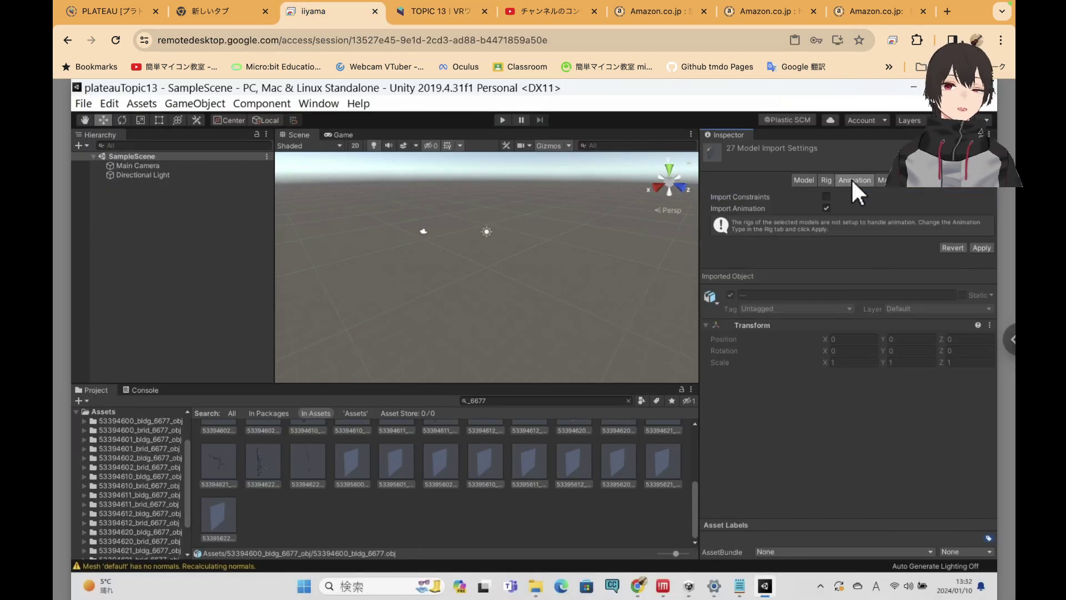
pyautogui.click(826, 208)
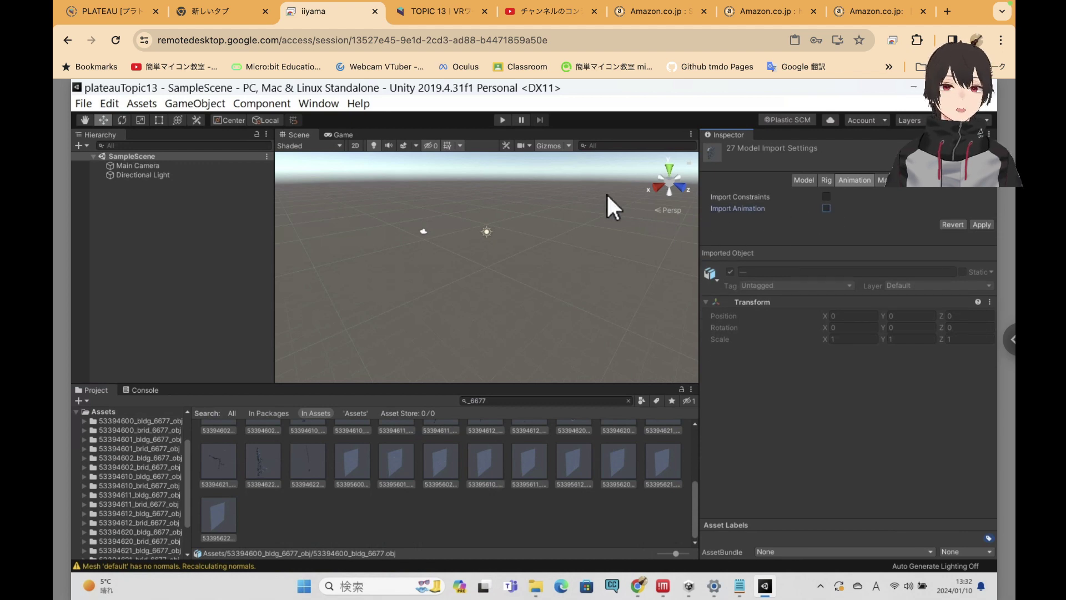
# Switch to the PLATEAU TOPIC 13 tutorial page and read the Materials instructions for non-terrain and terrain objects
pyautogui.click(445, 12)
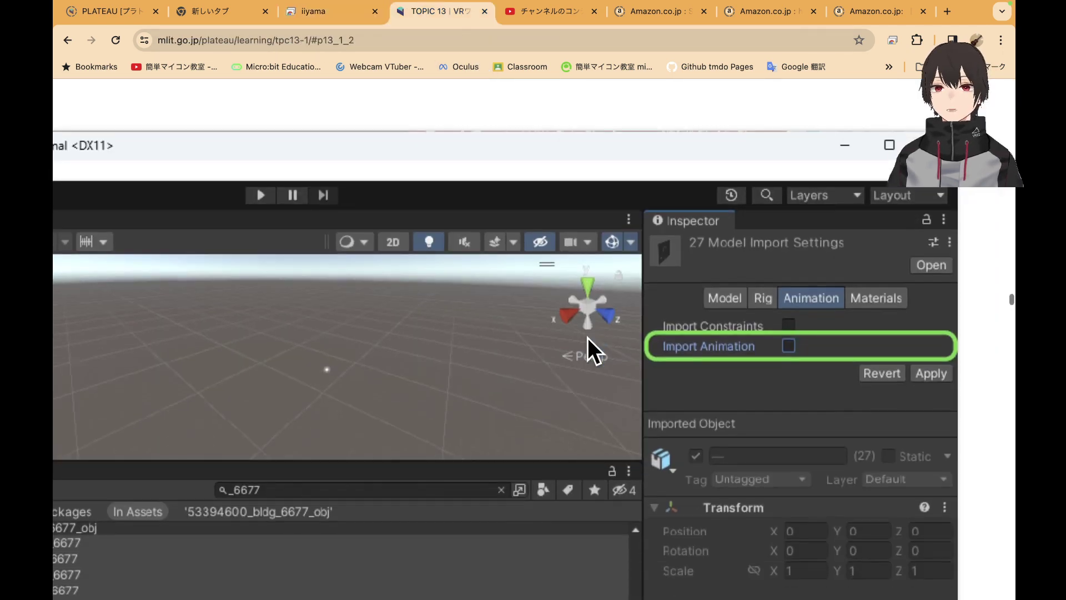
pyautogui.scroll(-10, 587, 338)
pyautogui.keyDown('ctrl'); pyautogui.scroll(-3, 588, 338); pyautogui.keyUp('ctrl')
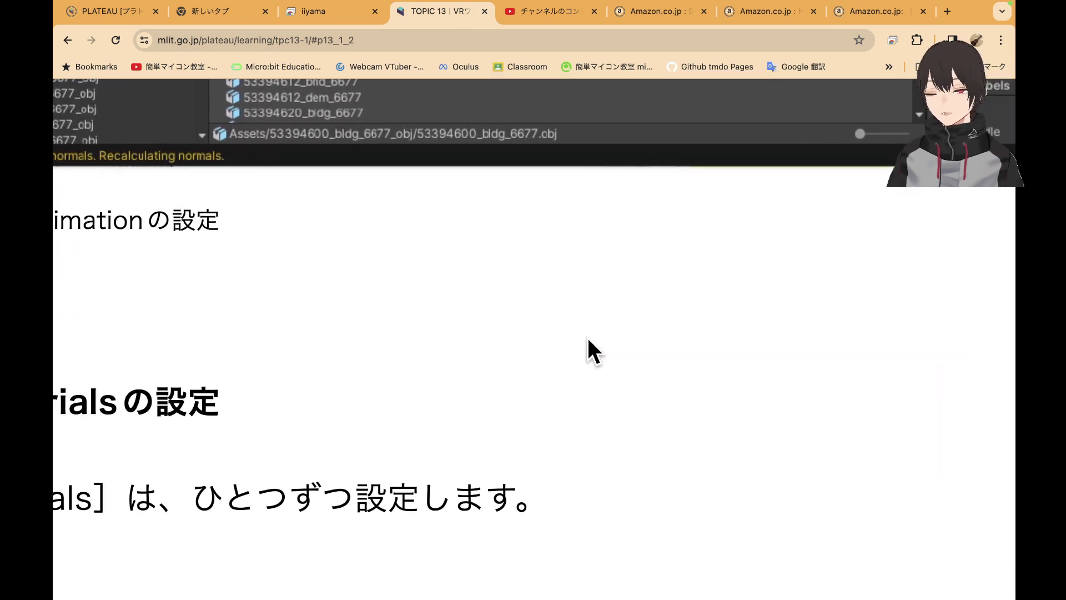
pyautogui.scroll(-3, 588, 337)
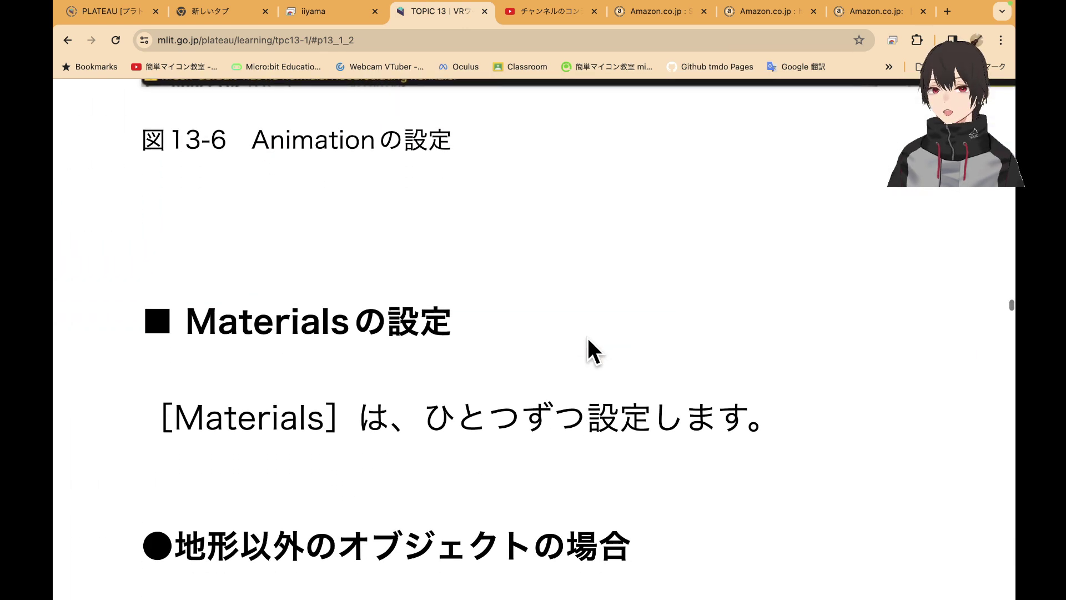
pyautogui.hscroll(2, 663, 327)
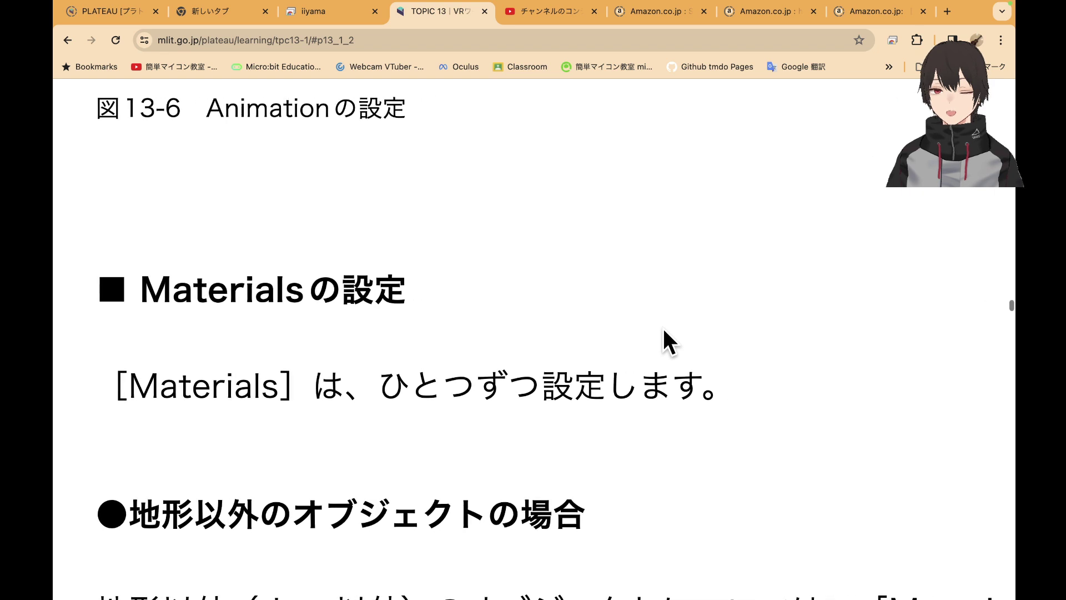
pyautogui.scroll(-2, 663, 326)
pyautogui.scroll(-3, 664, 328)
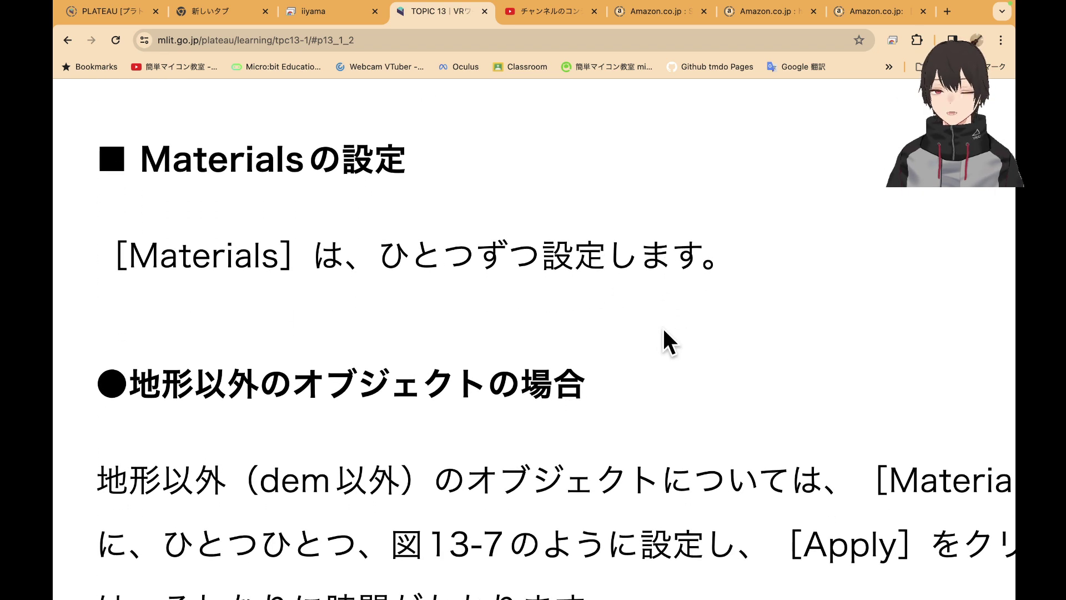
pyautogui.scroll(-2, 665, 332)
pyautogui.scroll(-1, 664, 332)
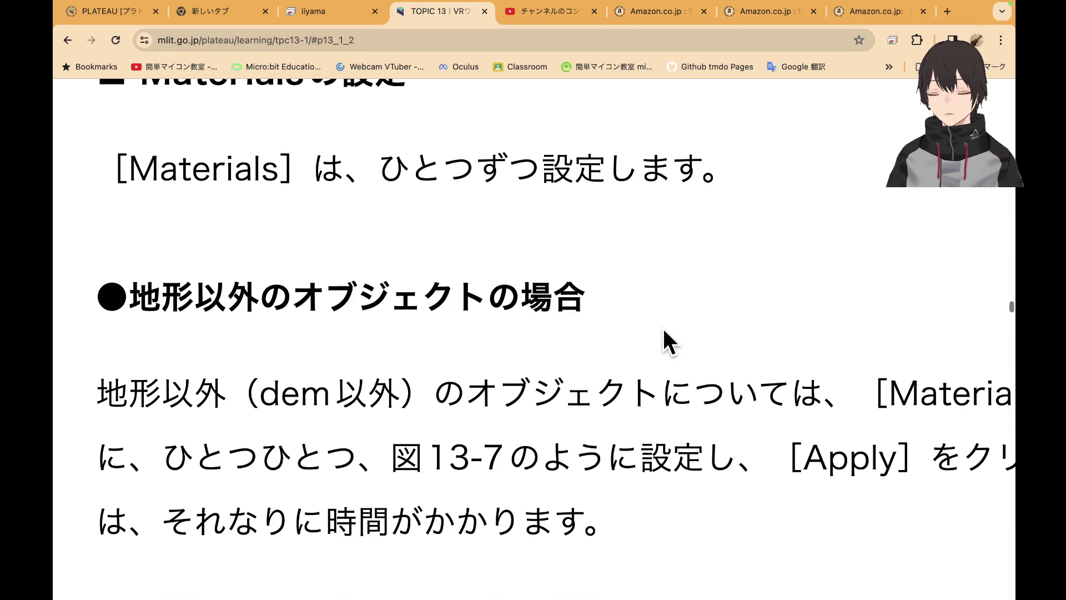
pyautogui.scroll(-4, 664, 332)
pyautogui.scroll(-15, 664, 332)
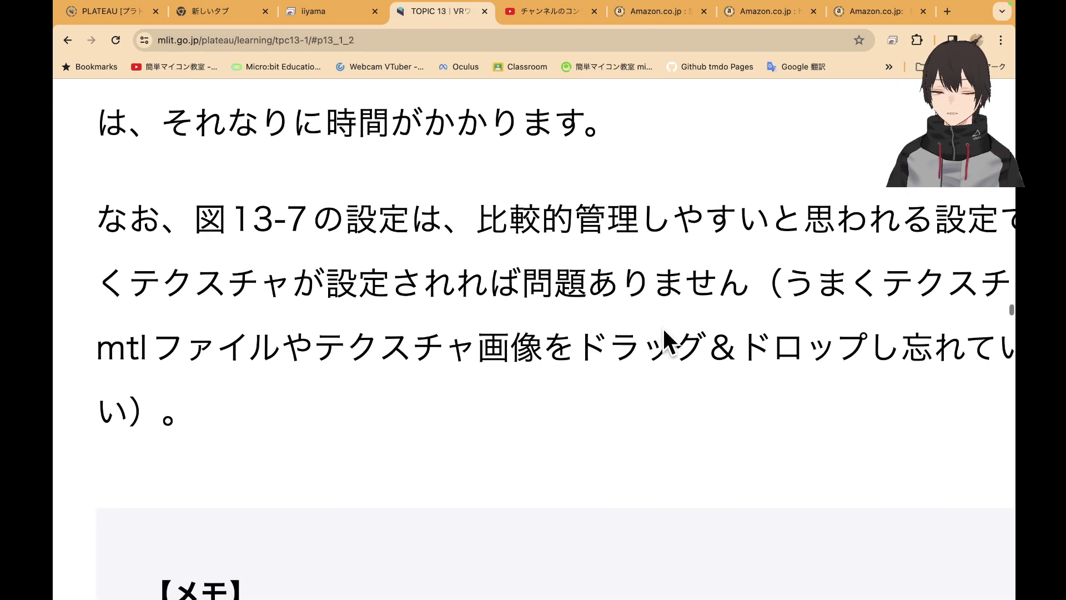
pyautogui.scroll(-14, 664, 332)
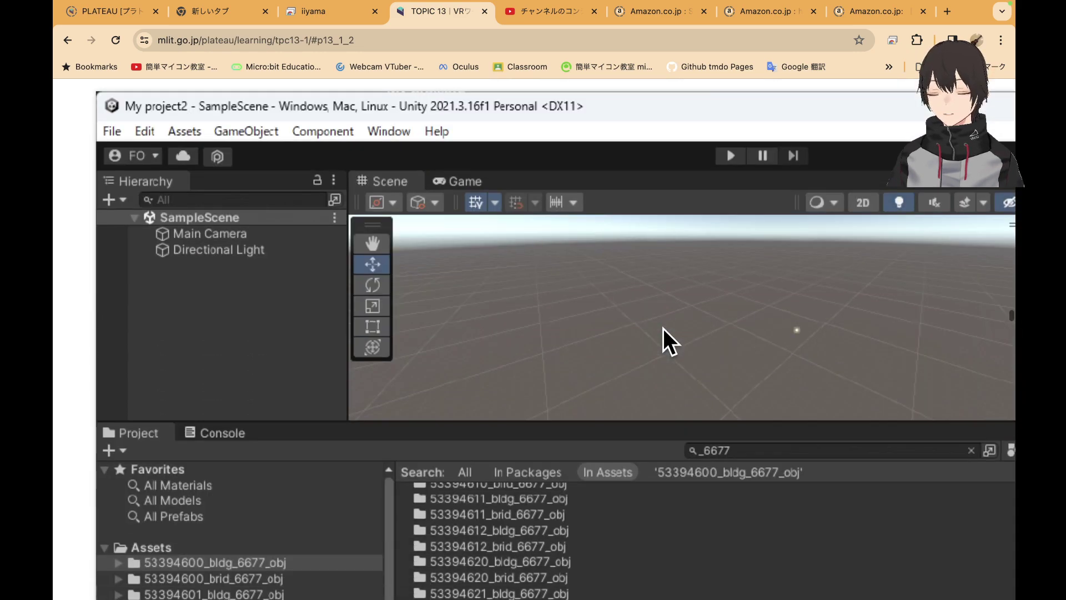
pyautogui.scroll(-8, 663, 328)
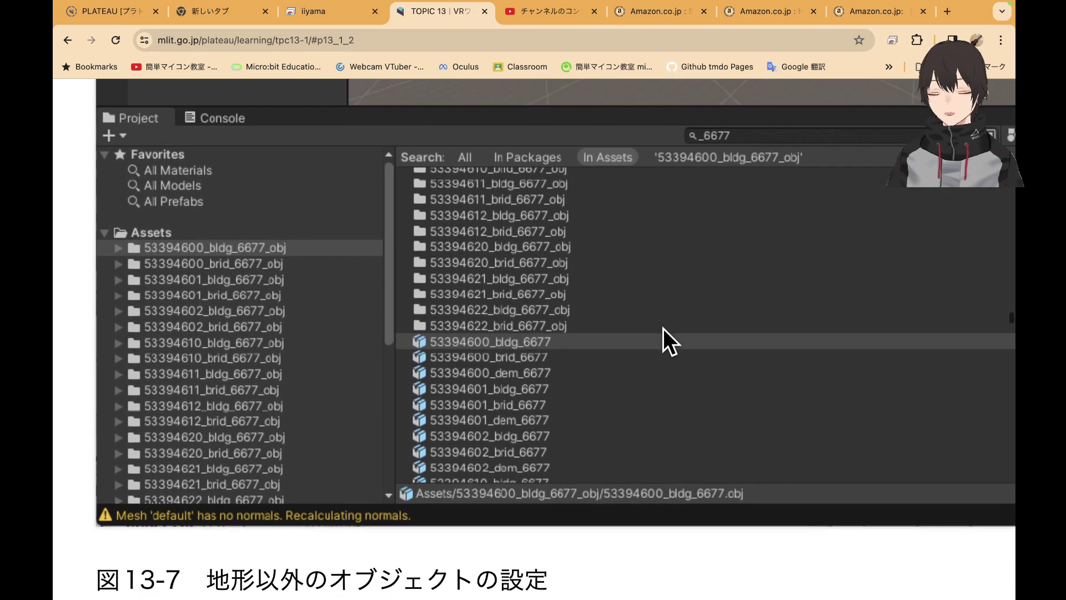
pyautogui.scroll(-2, 664, 332)
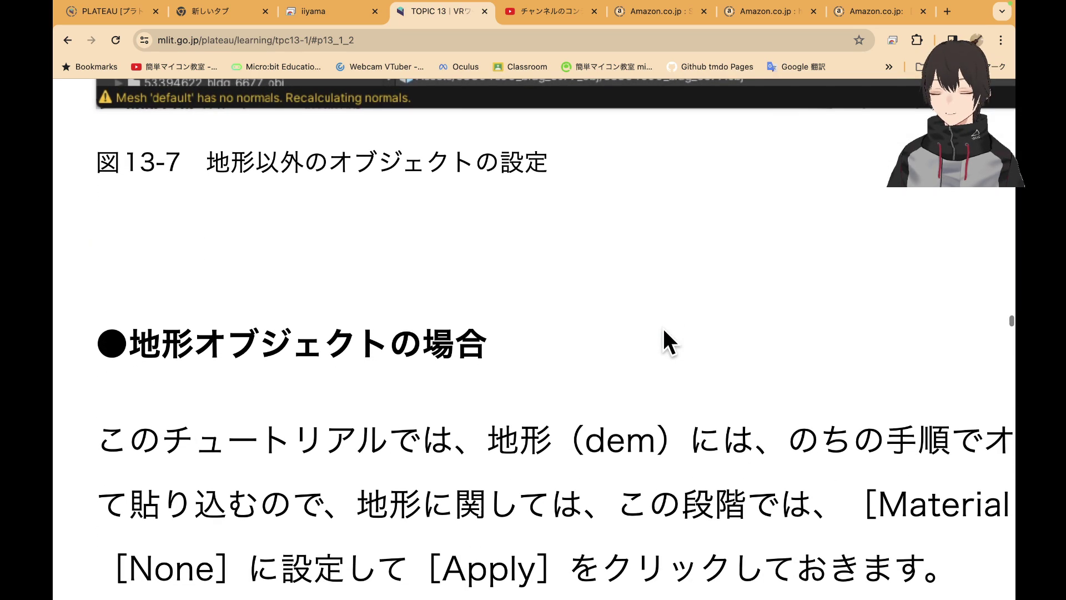
pyautogui.scroll(-1, 664, 332)
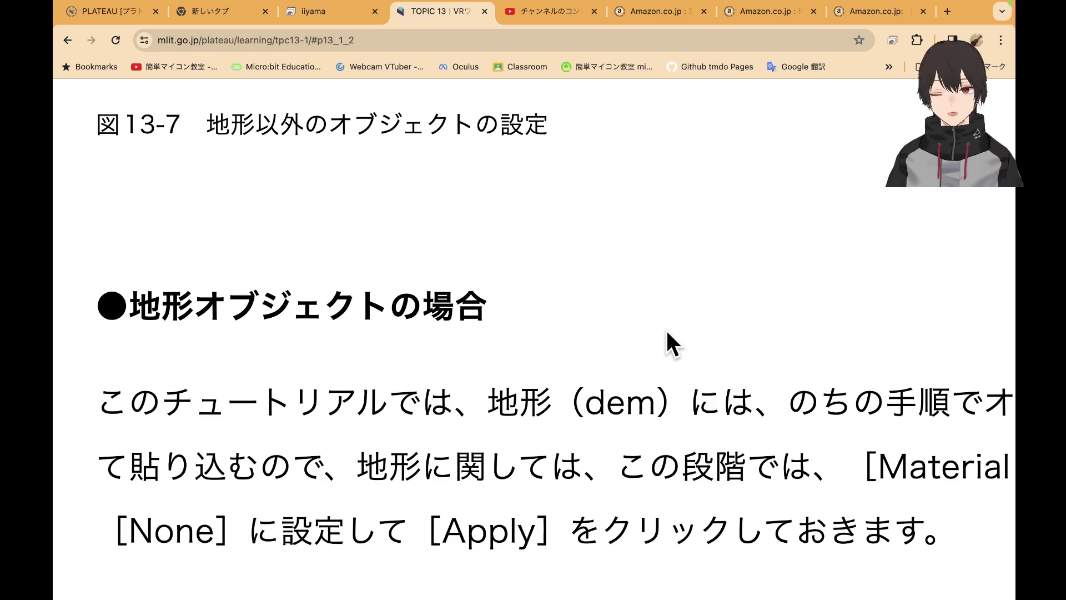
# Go back through the tutorial to reread the Model, Rig and Animation instructions, checking when the settings should be applied
pyautogui.scroll(20, 665, 329)
pyautogui.scroll(15, 665, 329)
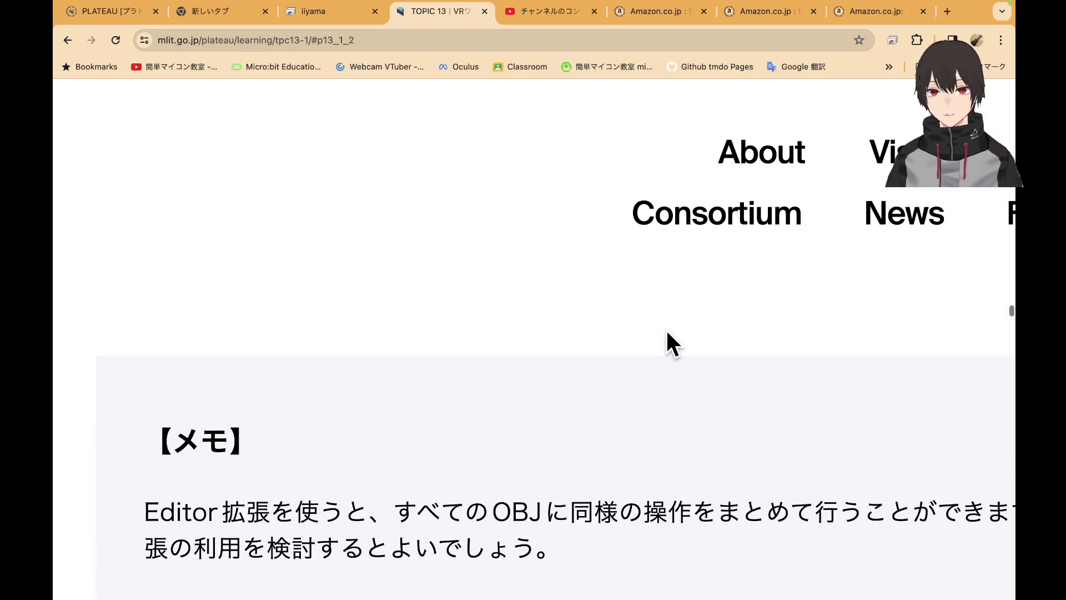
pyautogui.scroll(7, 666, 331)
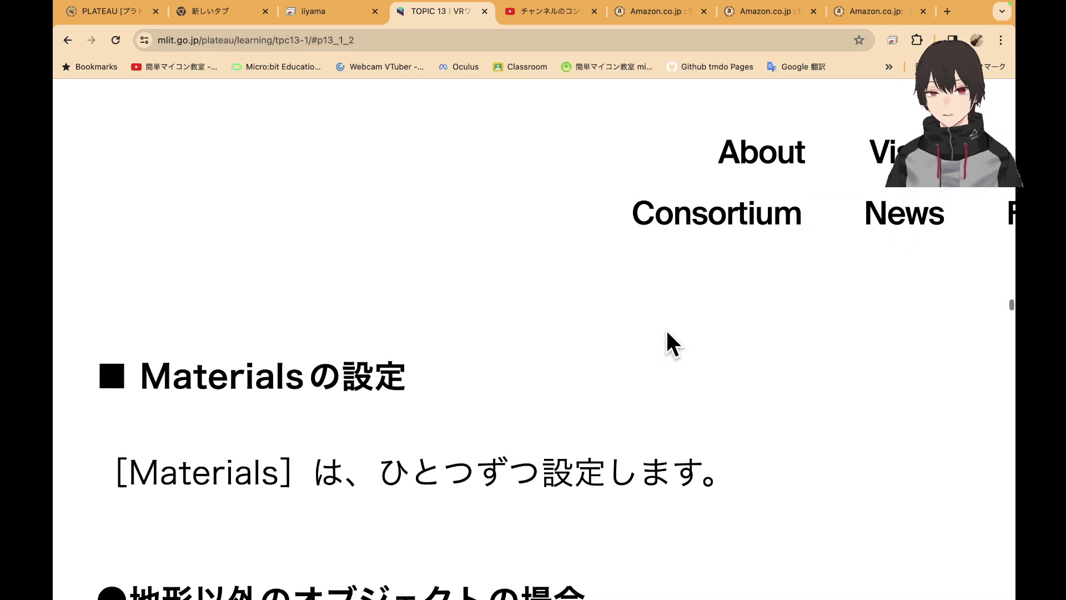
pyautogui.scroll(2, 667, 331)
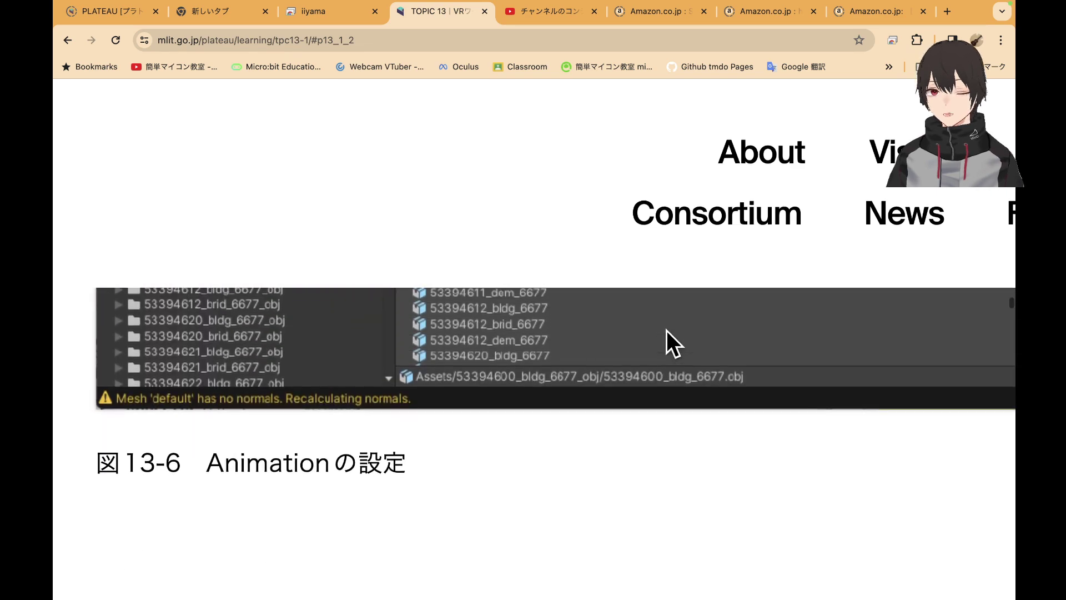
pyautogui.scroll(-8, 629, 328)
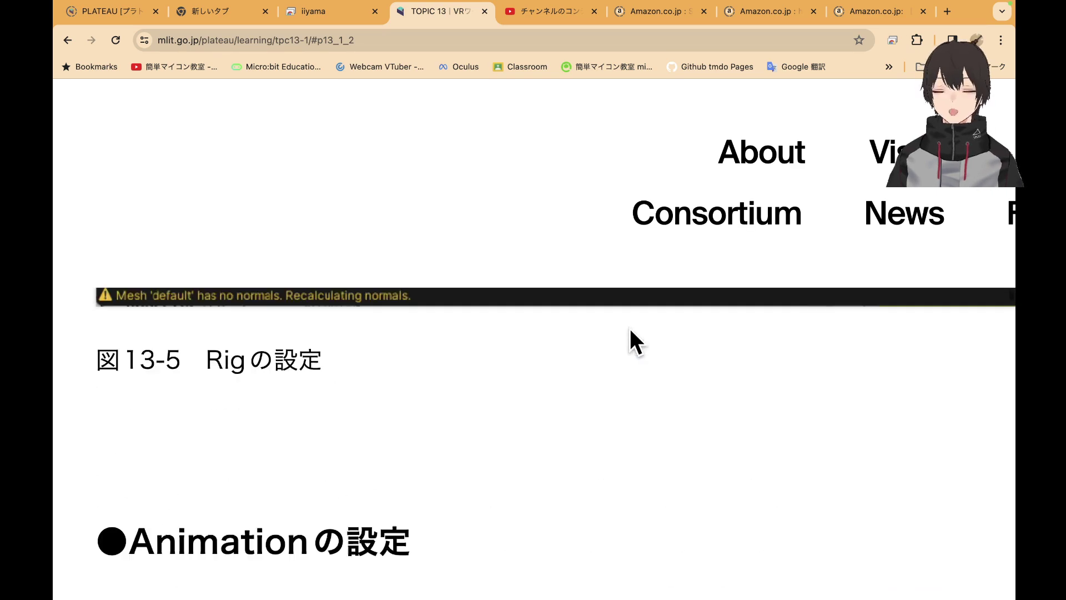
pyautogui.scroll(12, 630, 328)
pyautogui.scroll(15, 631, 328)
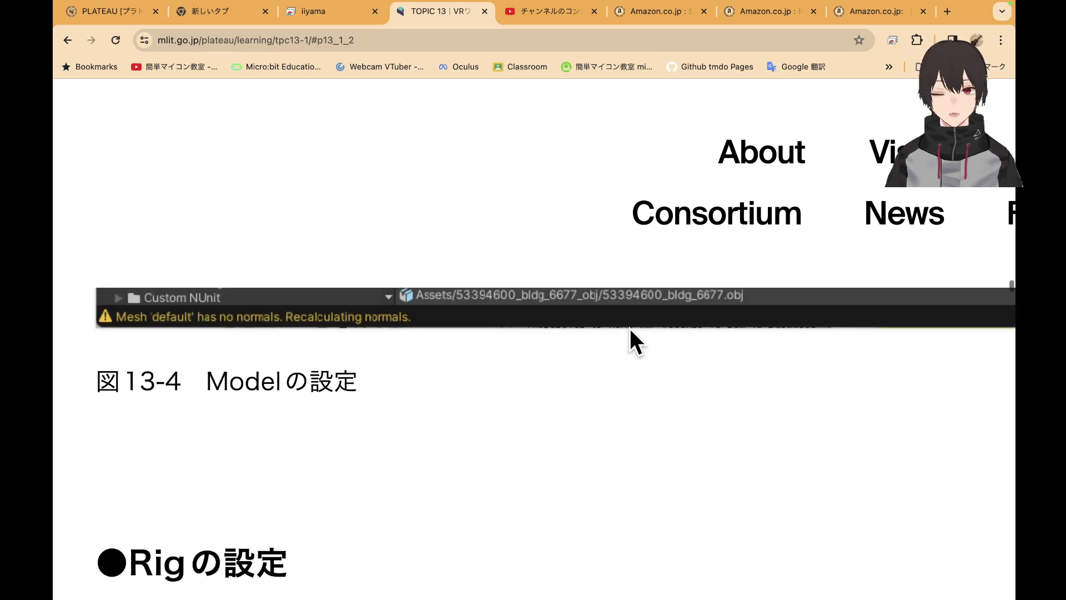
pyautogui.scroll(8, 630, 329)
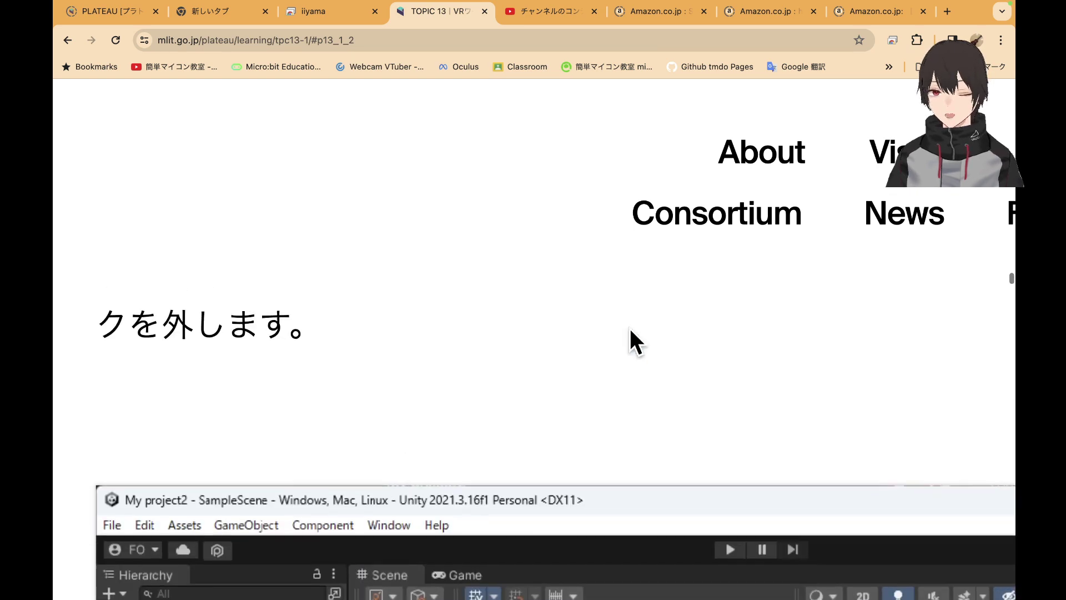
pyautogui.hscroll(1, 642, 340)
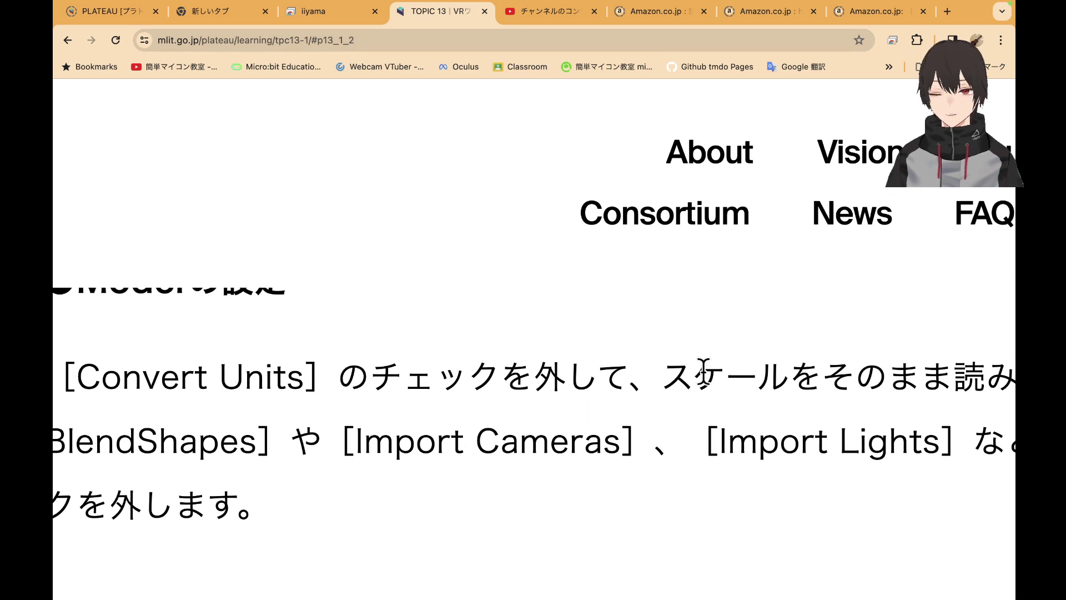
pyautogui.hscroll(5, 703, 370)
pyautogui.hscroll(4, 700, 368)
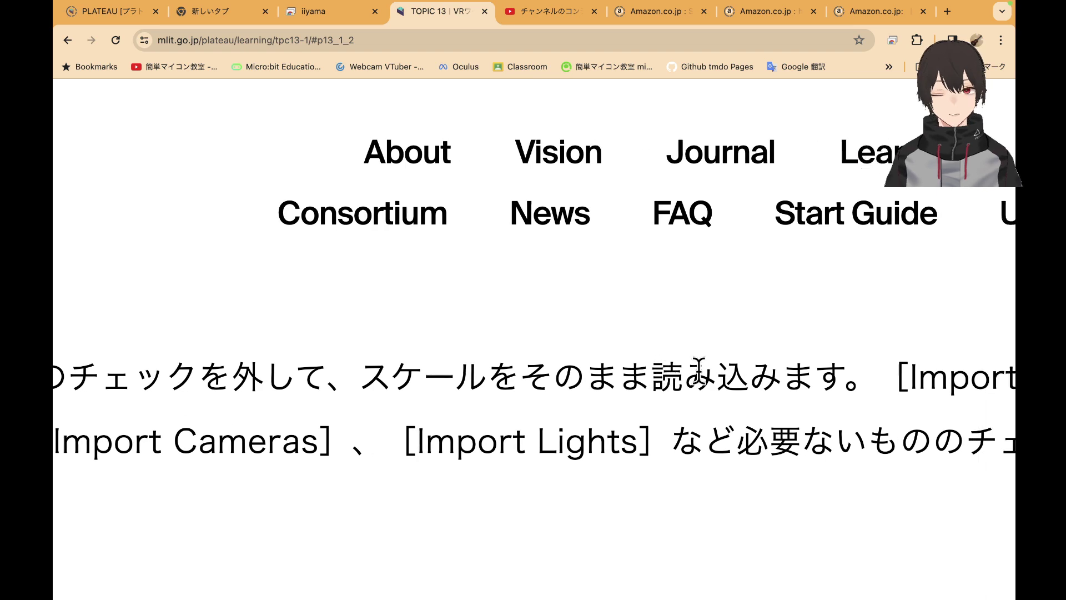
pyautogui.hscroll(-5, 689, 367)
pyautogui.hscroll(-4, 689, 369)
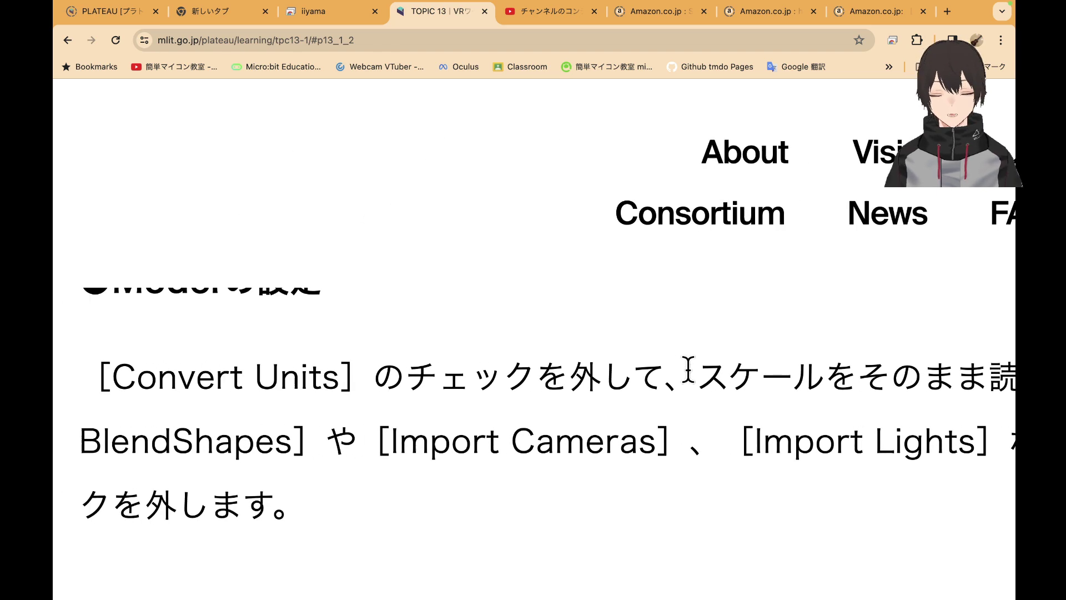
pyautogui.scroll(-3, 689, 369)
pyautogui.hscroll(2, 689, 369)
pyautogui.scroll(4, 689, 369)
pyautogui.scroll(6, 689, 369)
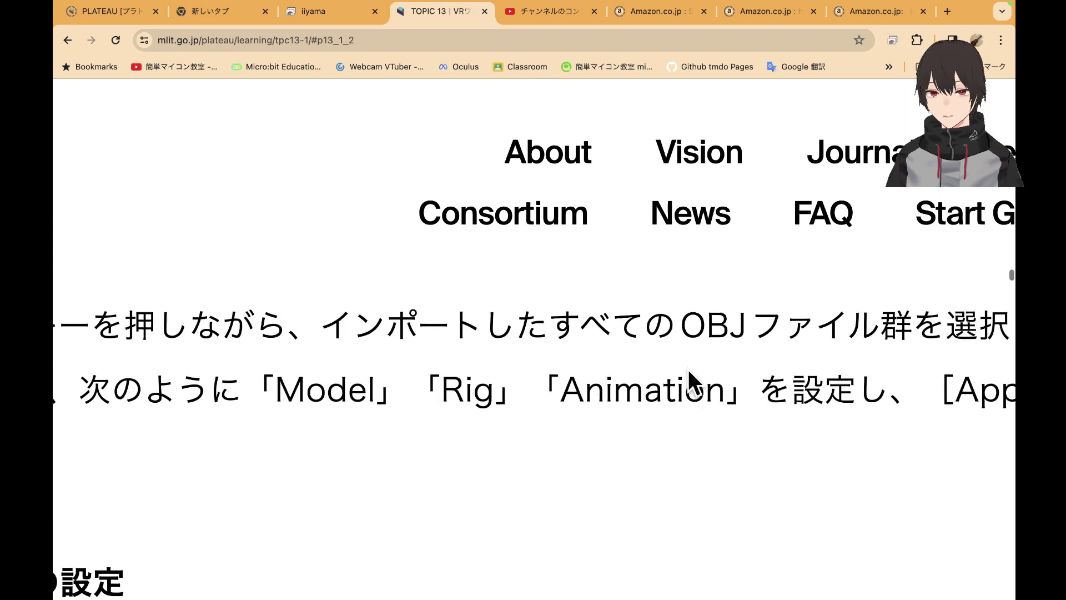
pyautogui.hscroll(3, 688, 368)
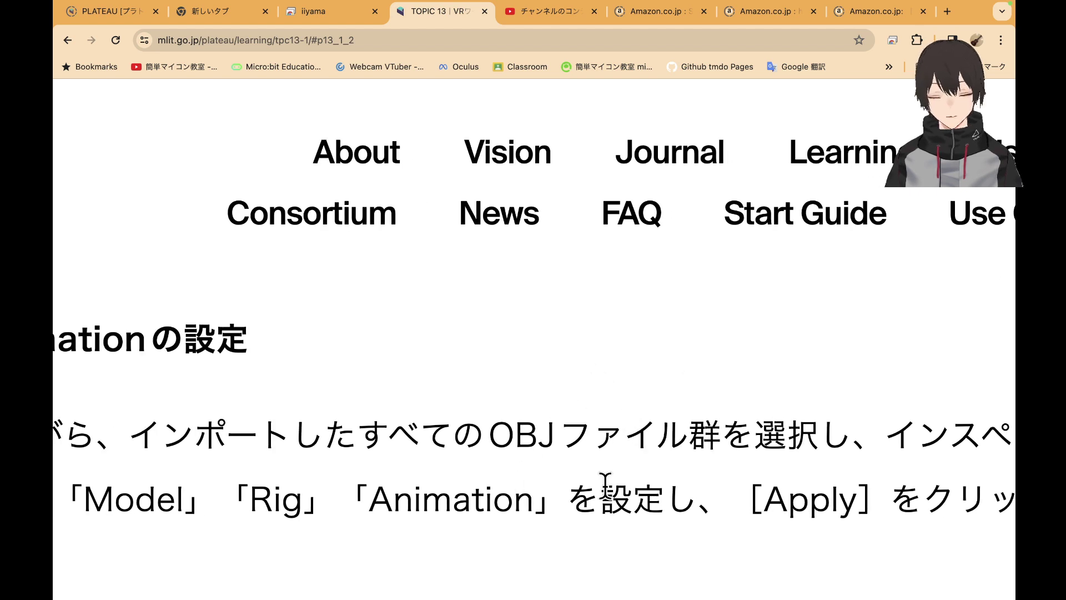
pyautogui.hscroll(3, 682, 479)
pyautogui.hscroll(-5, 679, 479)
pyautogui.keyDown('ctrl'); pyautogui.scroll(-3, 658, 406); pyautogui.keyUp('ctrl')
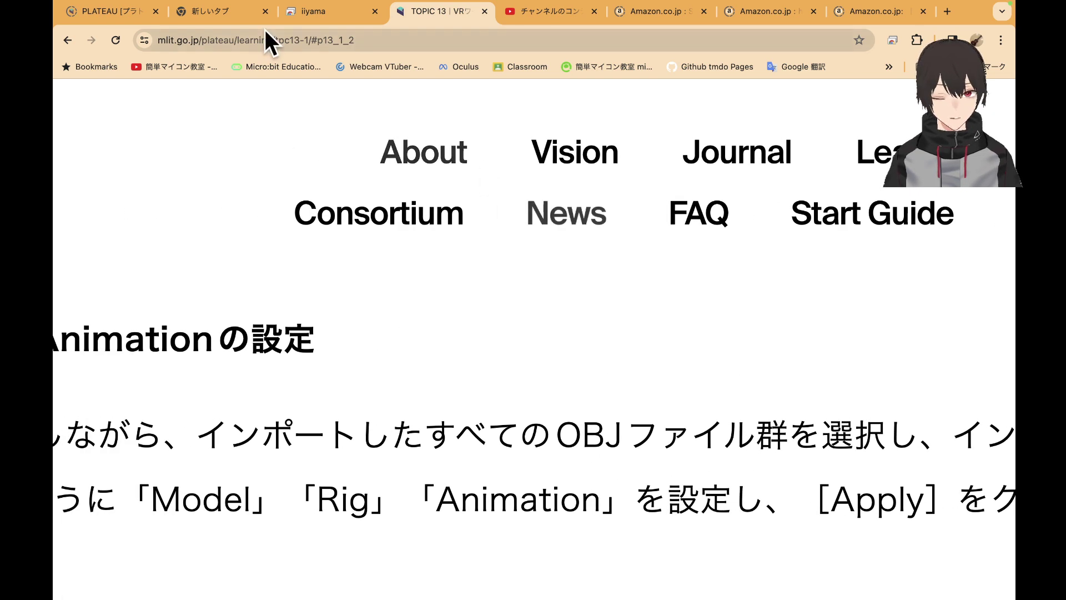
# Return to the Unity remote session and apply the changed import settings to the 27 selected models
pyautogui.click(300, 12)
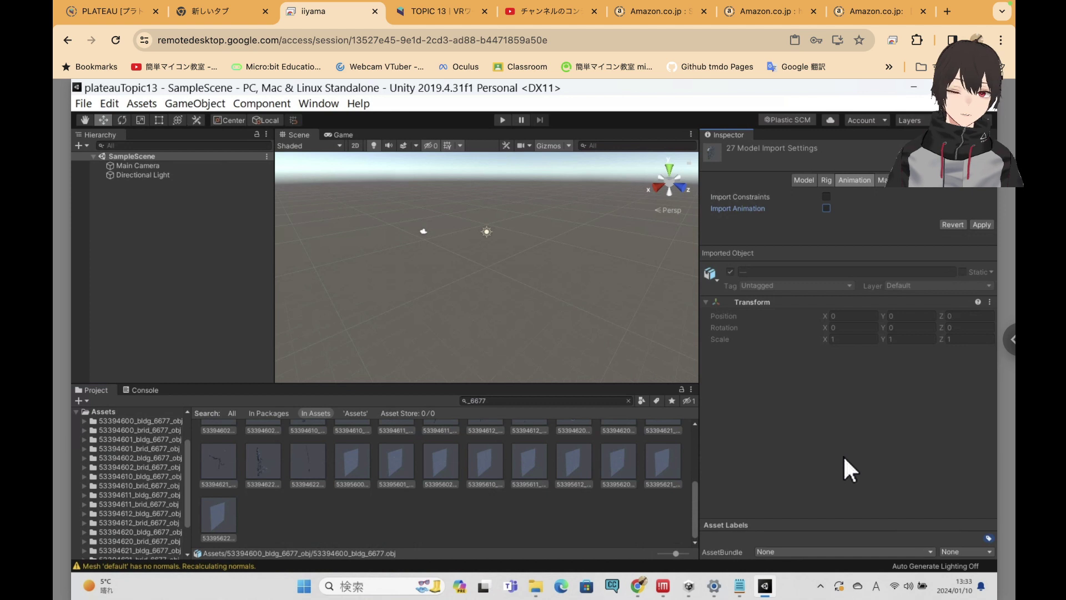
pyautogui.click(982, 224)
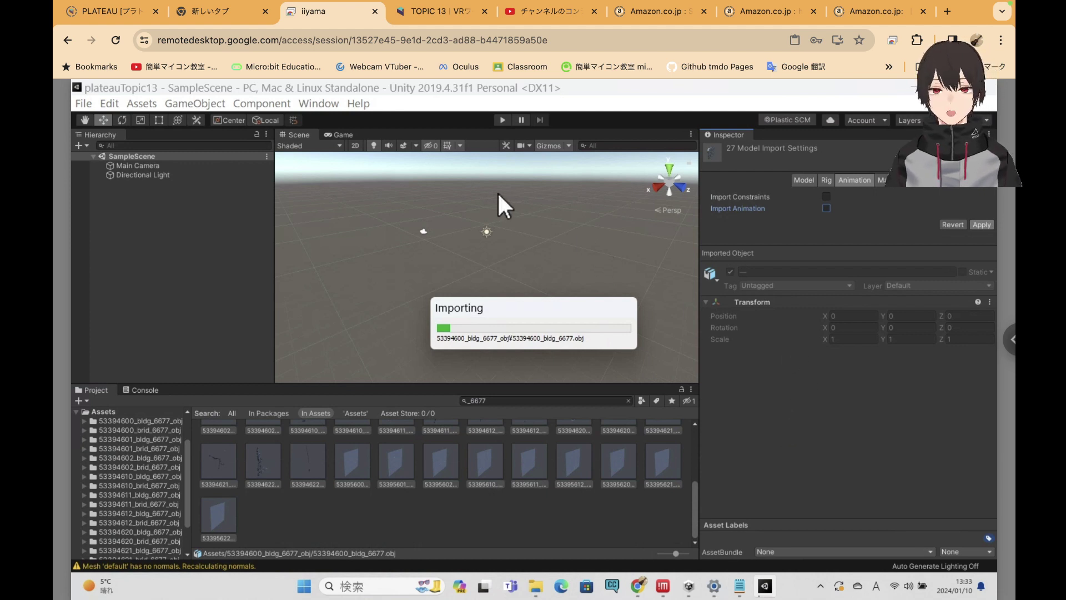
# Return to the PLATEAU tutorial and review its import settings from Model, Rig and Animation through the Materials section for non-terrain objects
pyautogui.click(439, 13)
pyautogui.hscroll(-10, 539, 351)
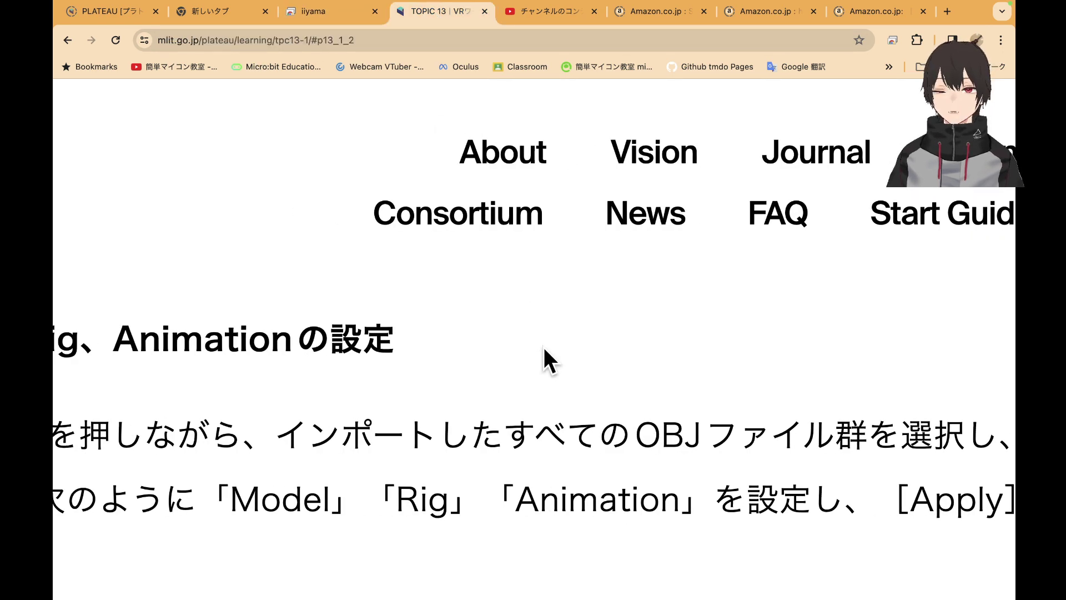
pyautogui.hscroll(-2, 561, 356)
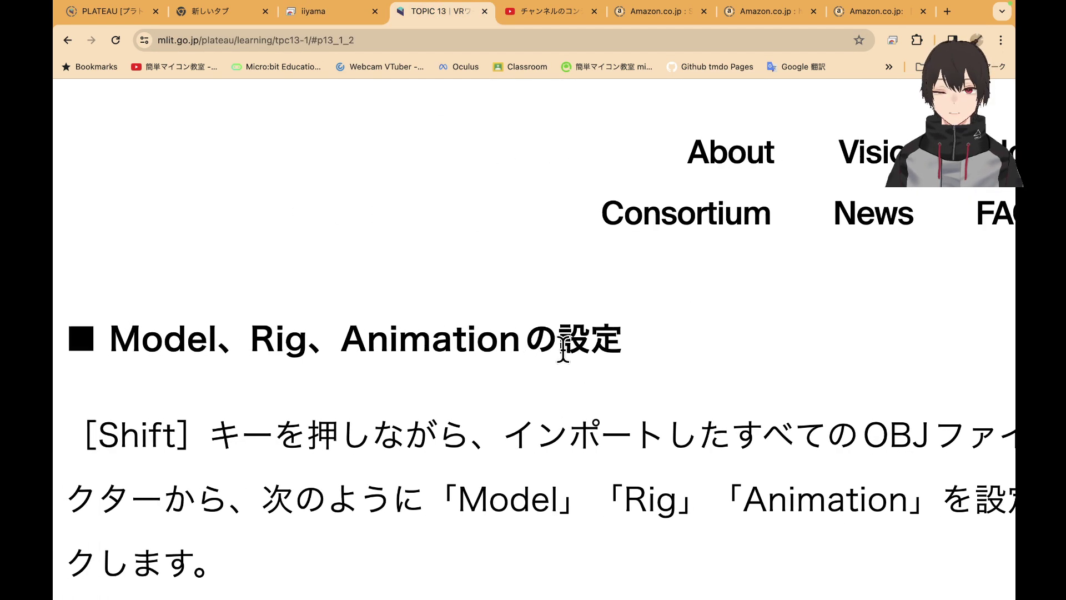
pyautogui.scroll(-3, 561, 356)
pyautogui.hscroll(2, 562, 355)
pyautogui.hscroll(9, 562, 349)
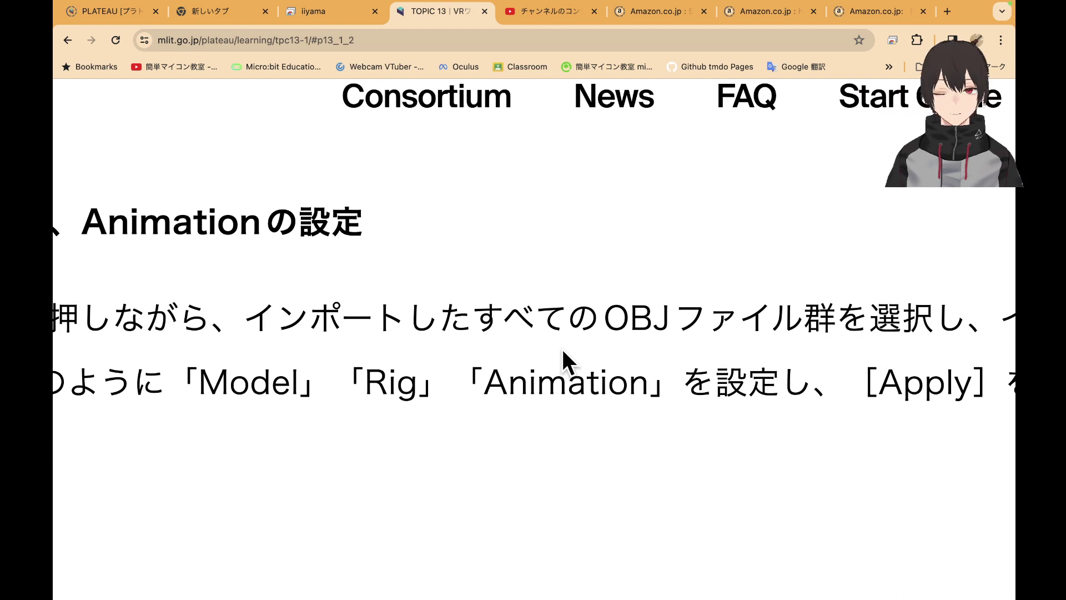
pyautogui.keyDown('ctrl'); pyautogui.scroll(-5, 562, 348); pyautogui.keyUp('ctrl')
pyautogui.hscroll(-3, 562, 347)
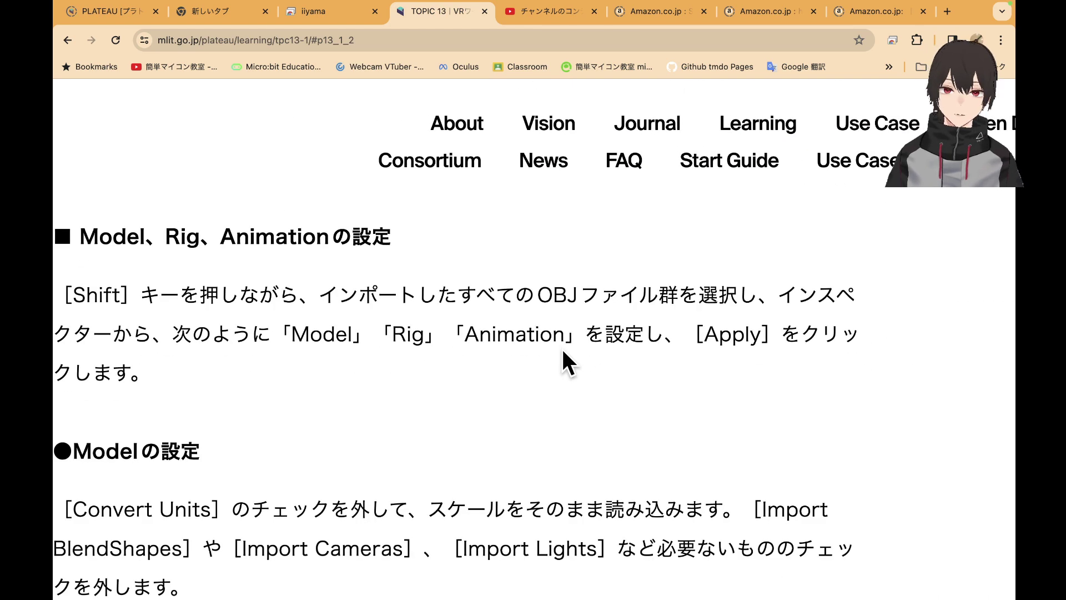
pyautogui.scroll(-15, 562, 347)
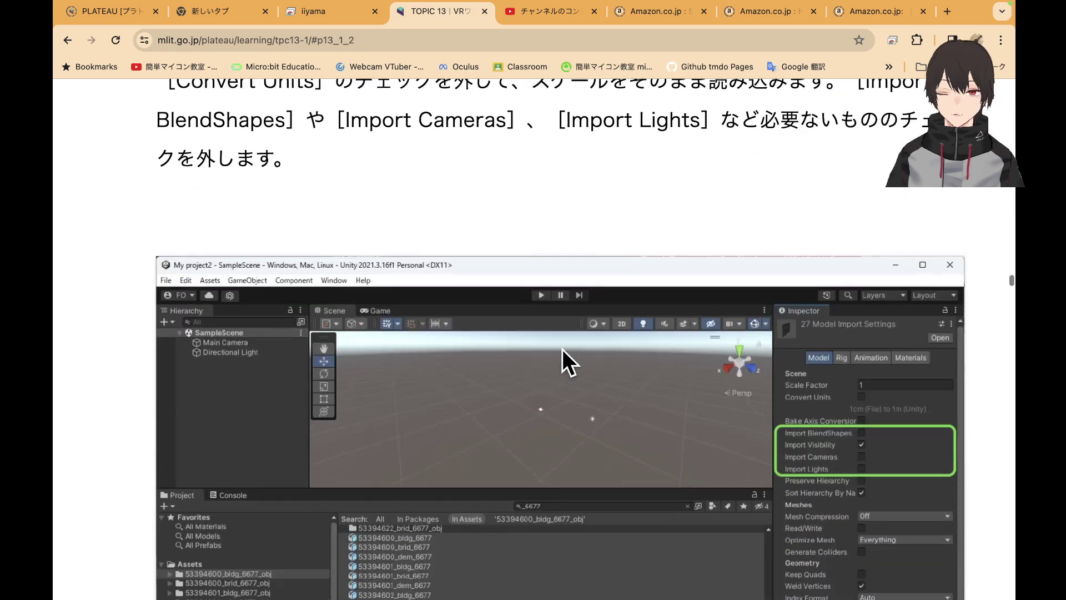
pyautogui.scroll(-15, 562, 349)
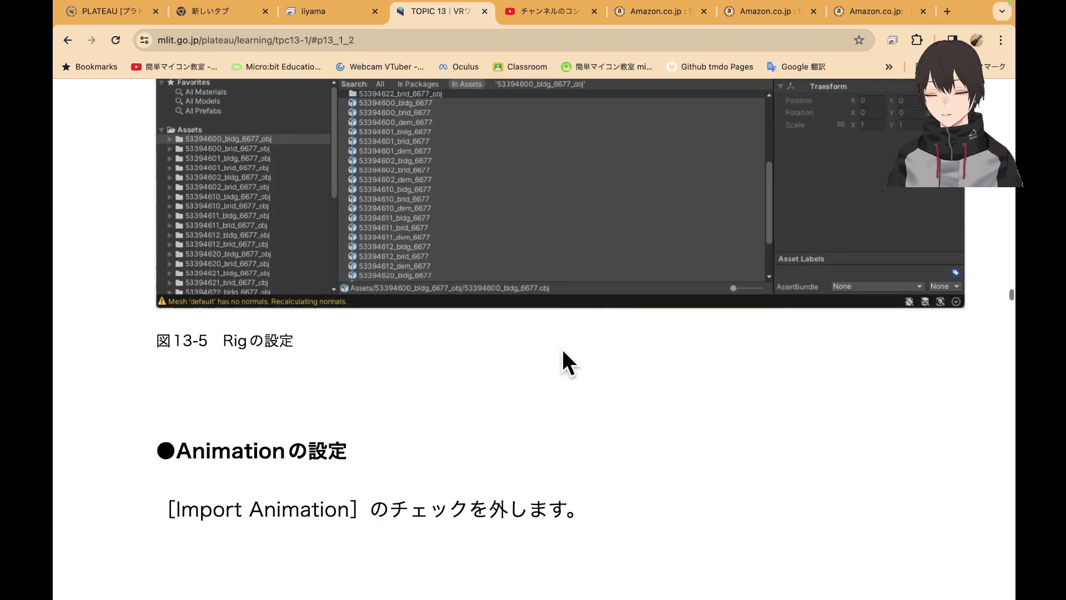
pyautogui.scroll(-9, 562, 349)
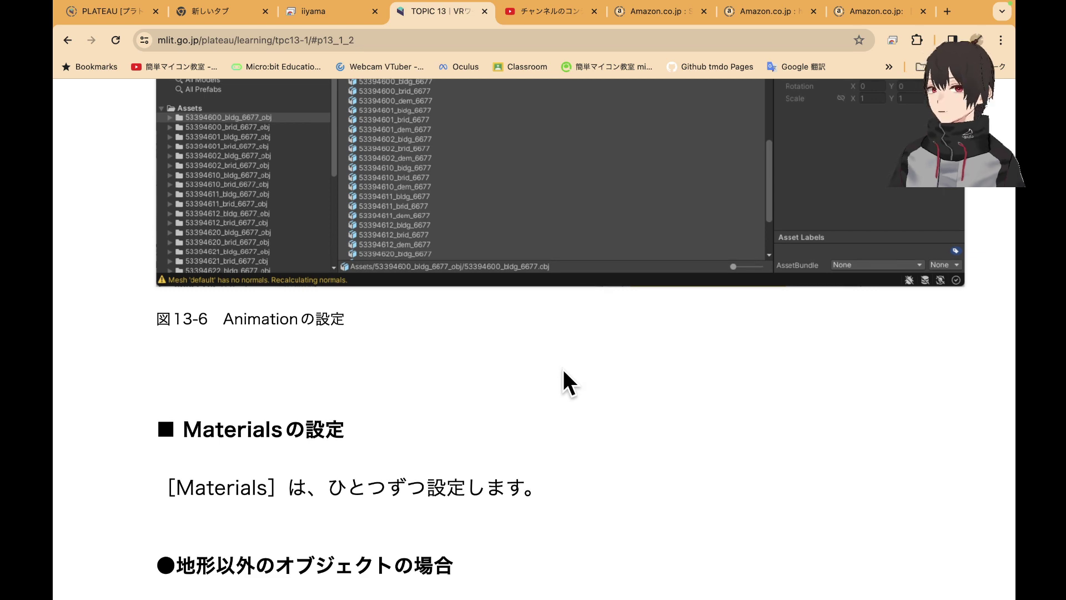
pyautogui.scroll(-4, 563, 371)
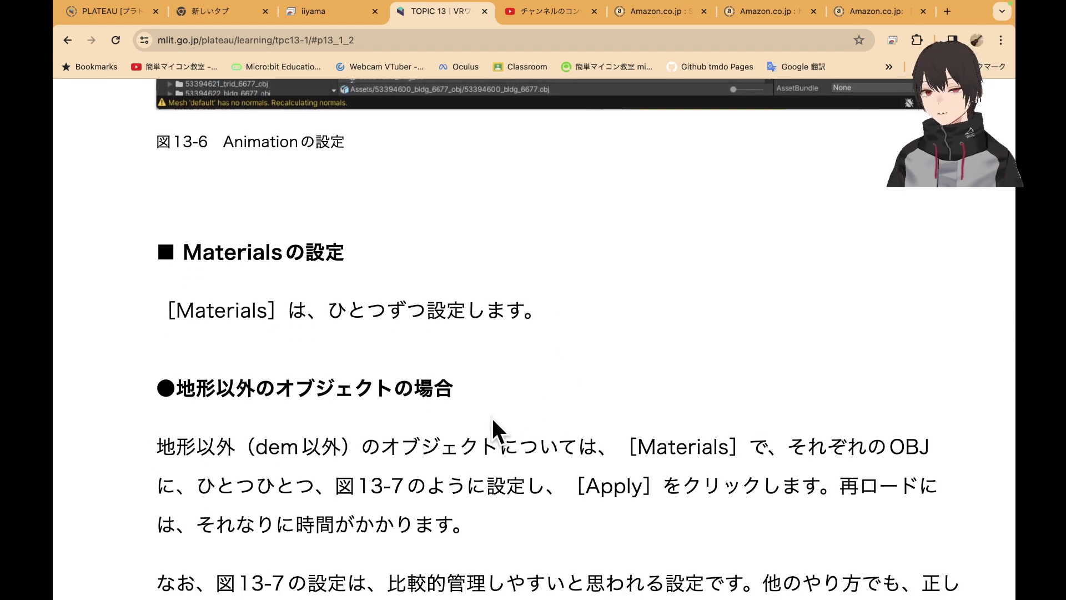
# Switch to the Unity remote session and check the import progress of the 27 models
pyautogui.scroll(-1, 493, 417)
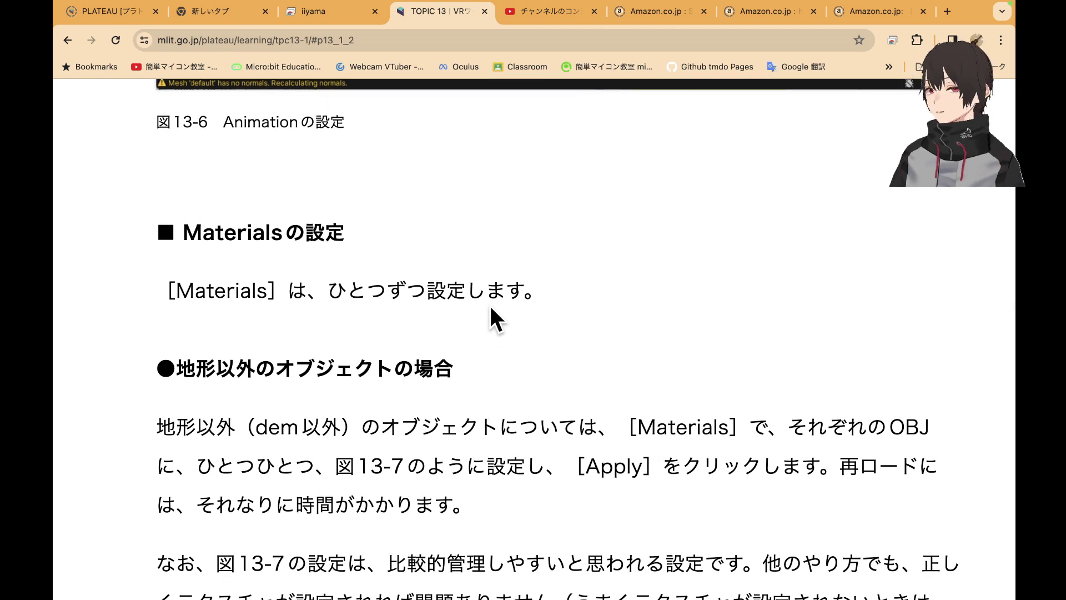
pyautogui.click(335, 14)
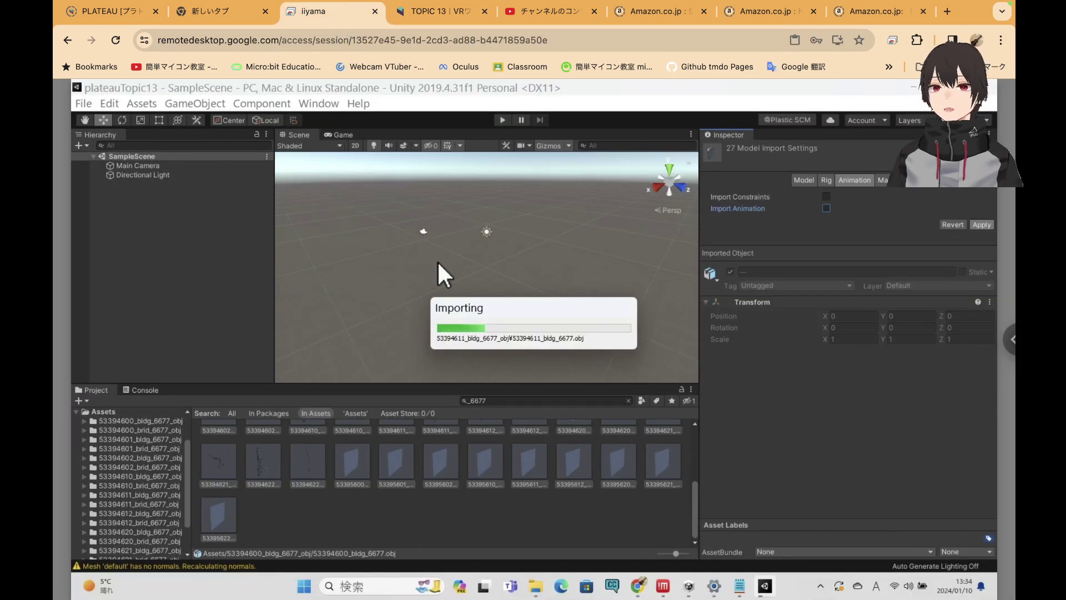
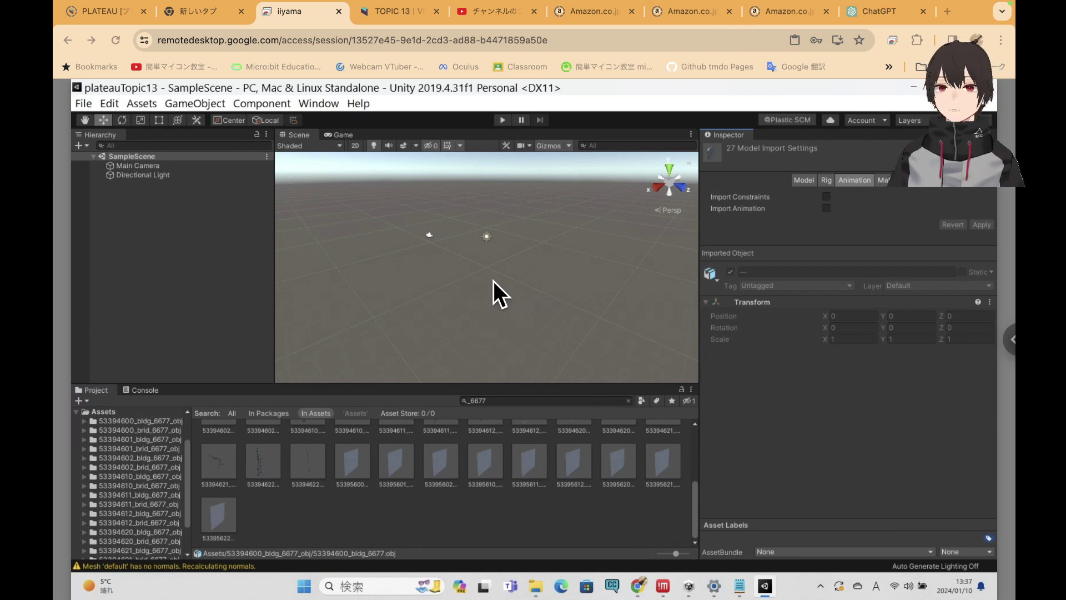
# Reread the non-terrain Materials instructions in the PLATEAU tutorial, and go back to the Unity remote session
pyautogui.click(378, 8)
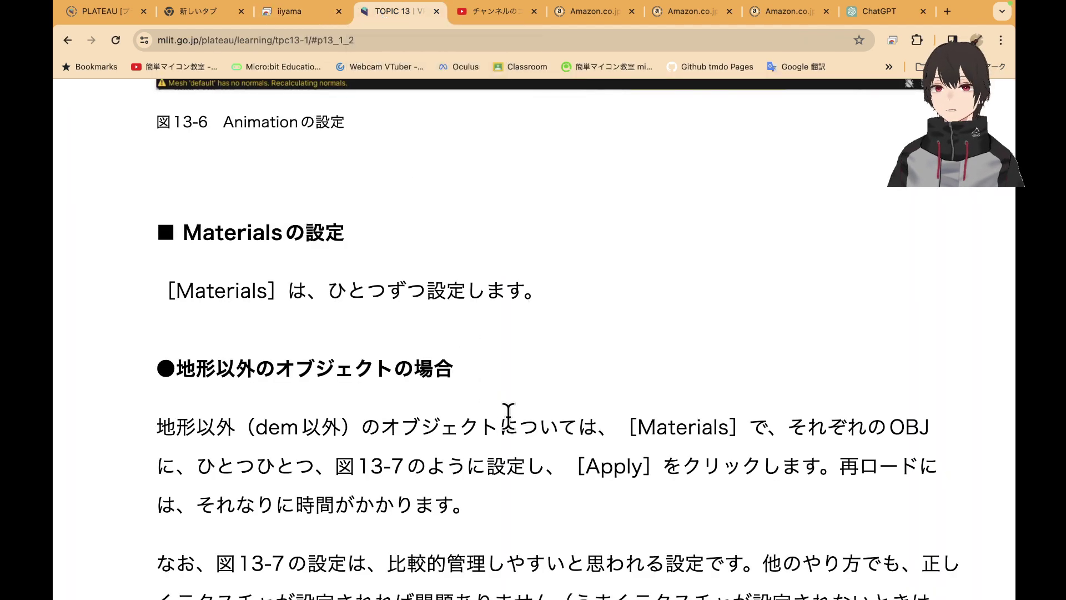
pyautogui.hscroll(1, 528, 358)
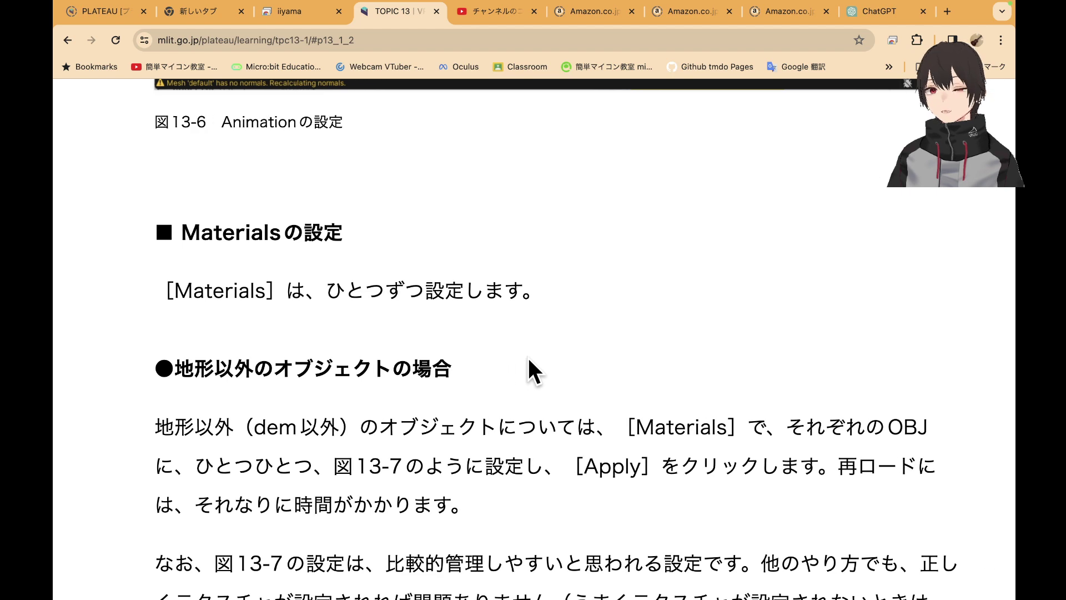
pyautogui.scroll(-3, 528, 360)
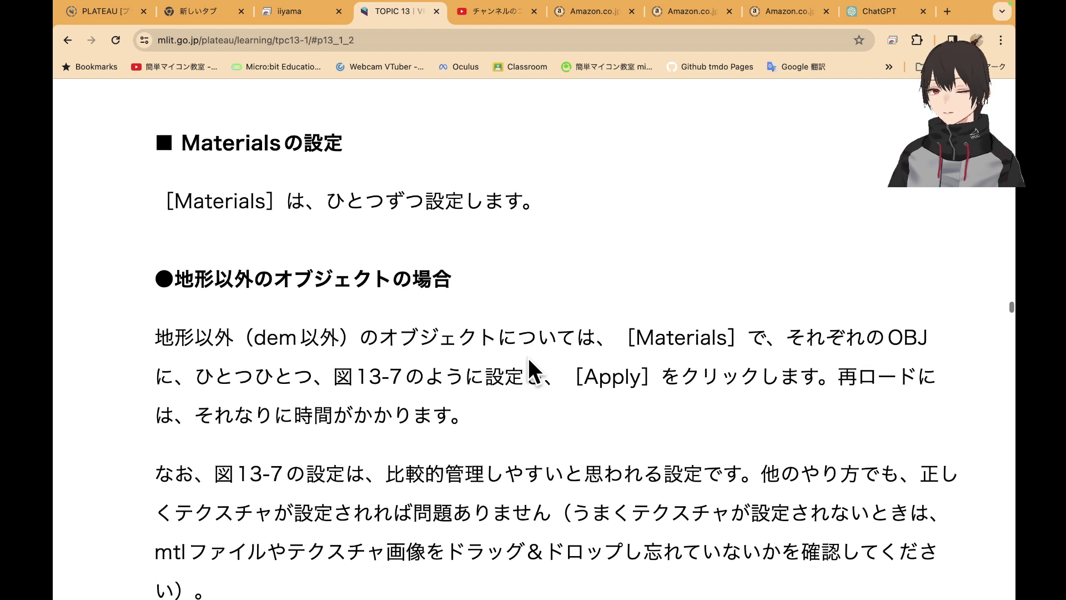
pyautogui.scroll(-2, 451, 312)
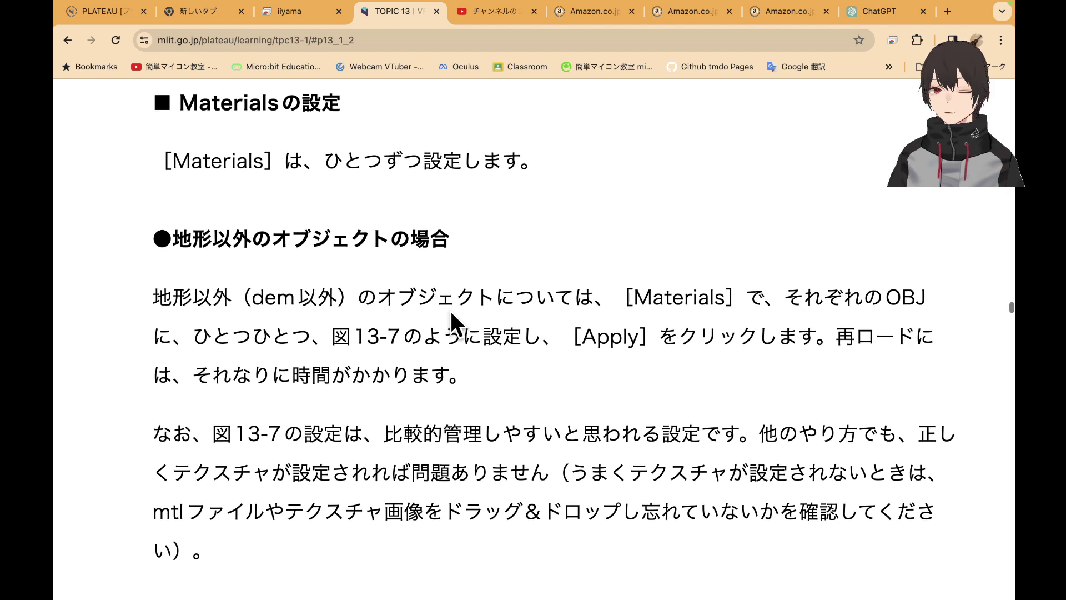
pyautogui.scroll(-3, 451, 311)
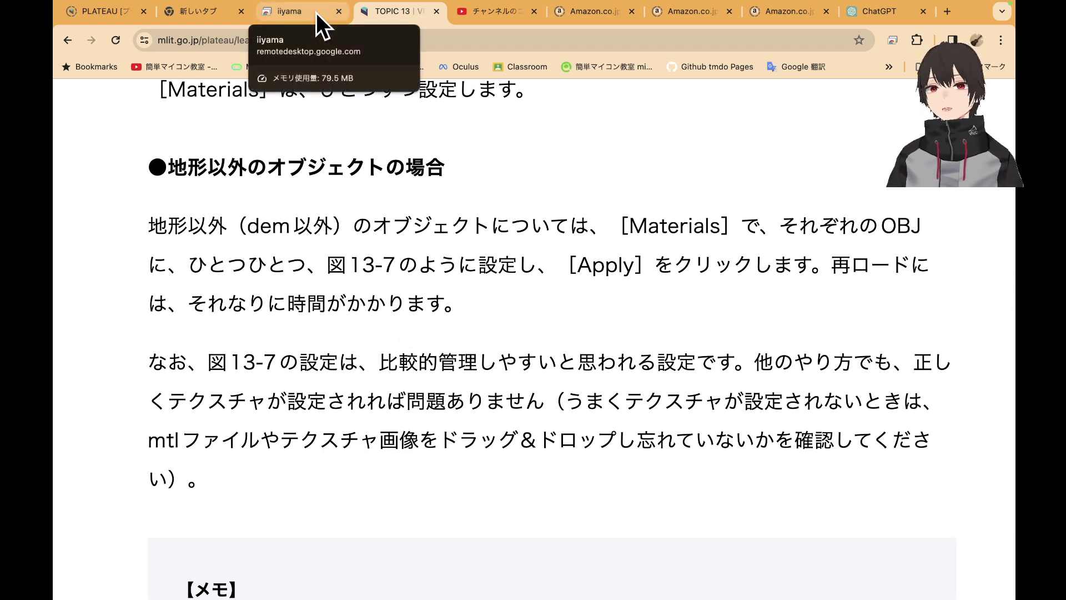
pyautogui.click(315, 12)
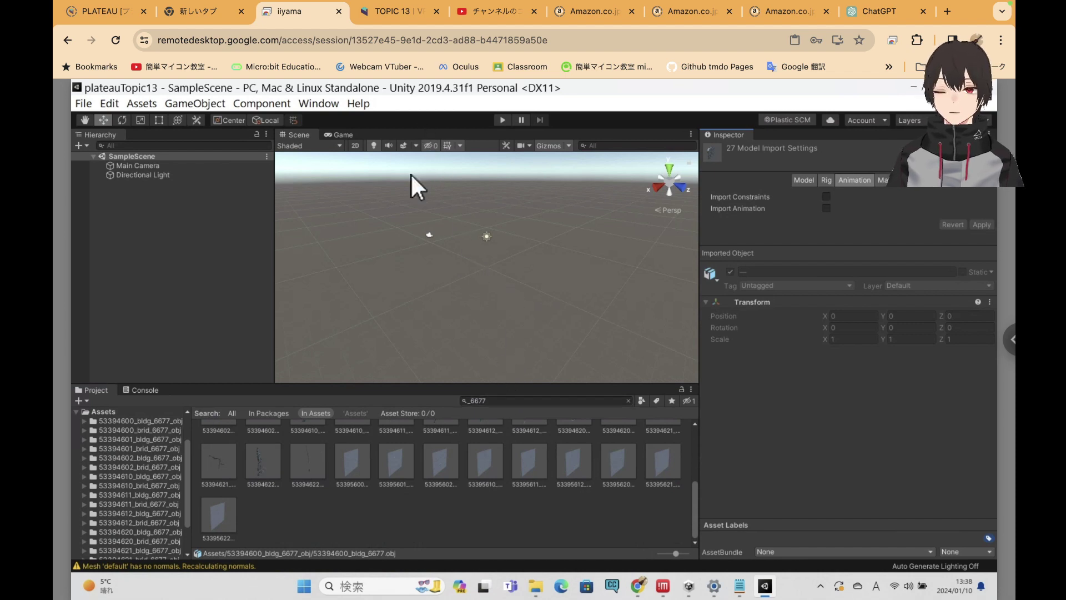
# Return to the PLATEAU tutorial and examine the figure 13-7 Materials settings and the memo on Editor extensions
pyautogui.click(397, 12)
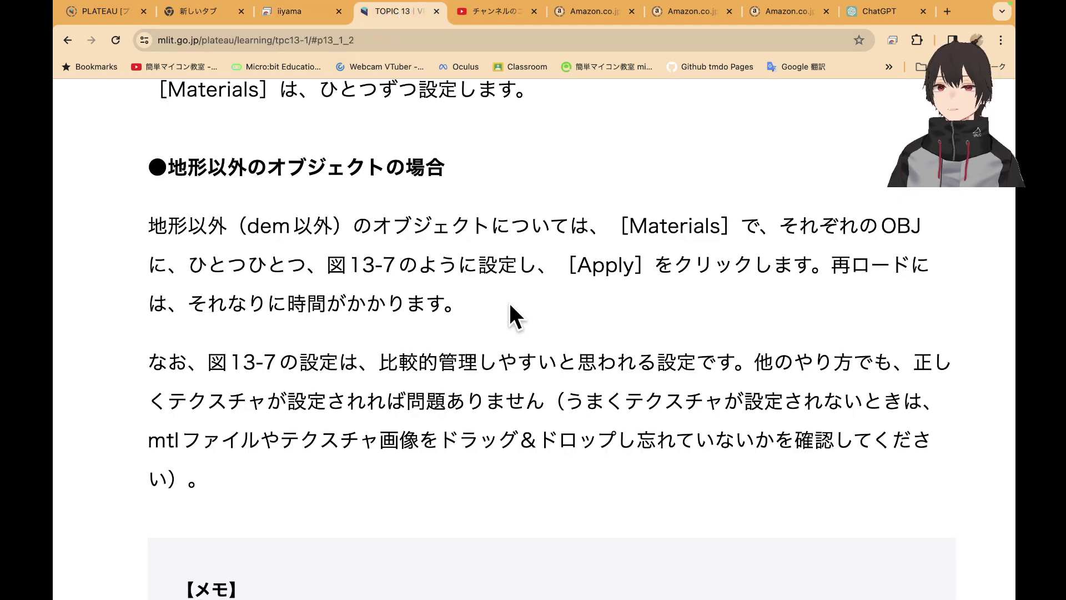
pyautogui.scroll(-1, 510, 300)
pyautogui.scroll(-7, 511, 299)
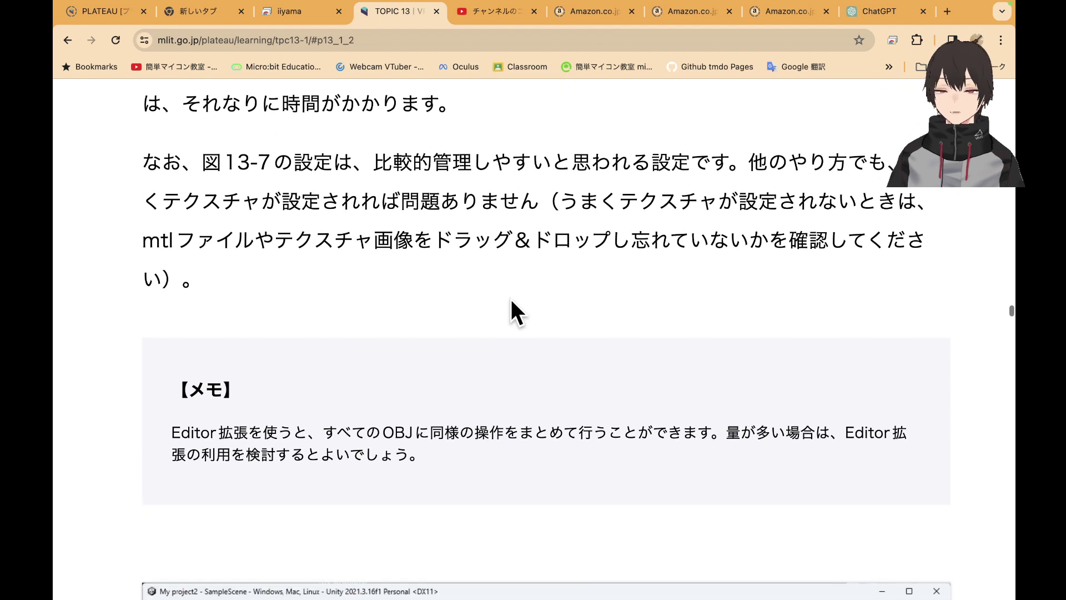
pyautogui.scroll(-3, 511, 300)
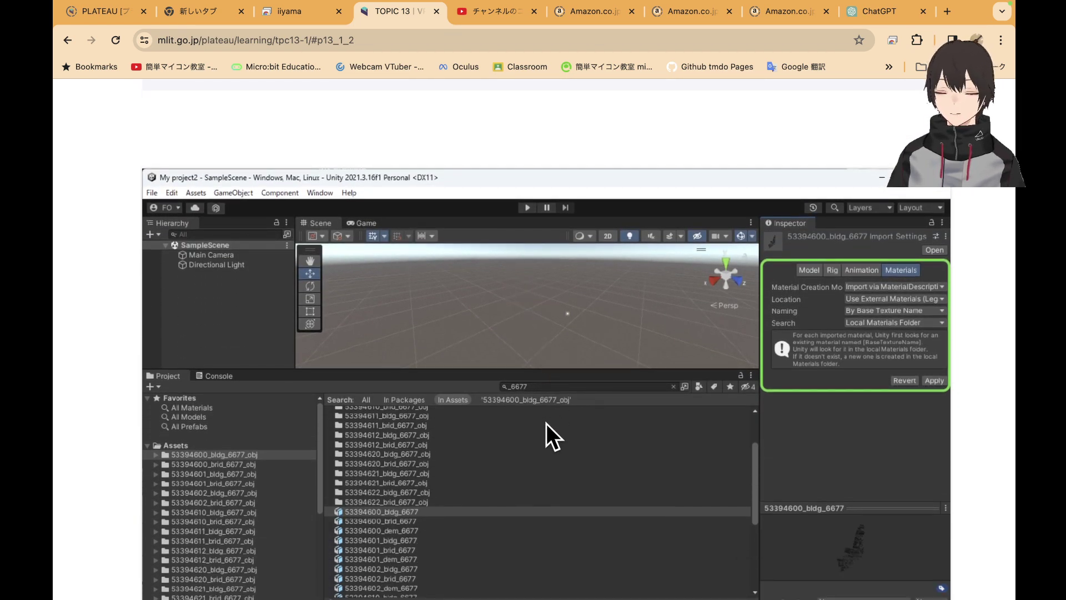
pyautogui.scroll(-1, 505, 505)
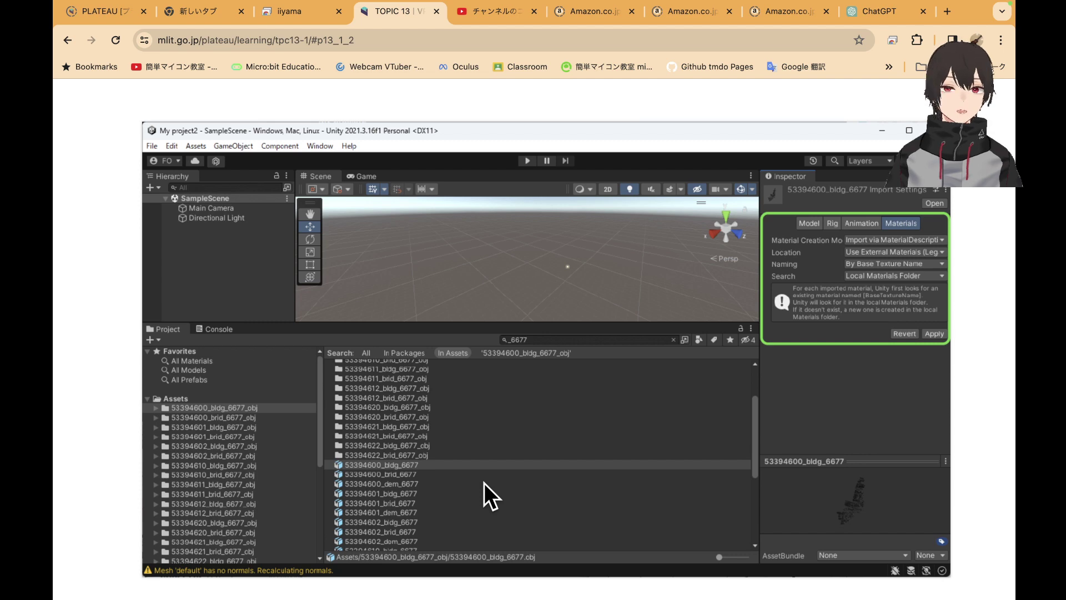
pyautogui.scroll(-1, 484, 482)
pyautogui.scroll(4, 484, 482)
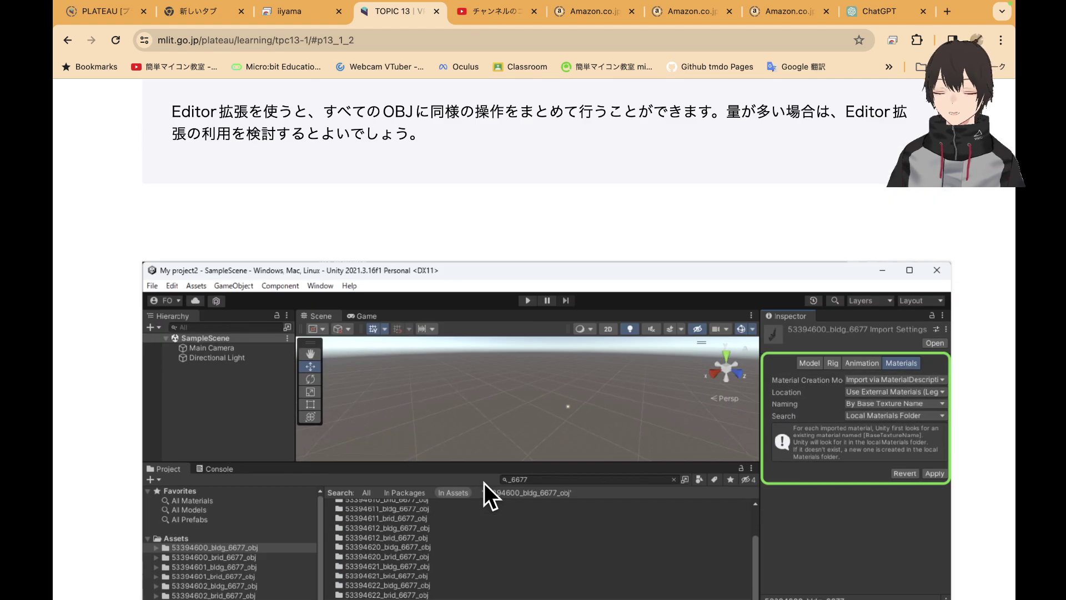
pyautogui.scroll(4, 484, 482)
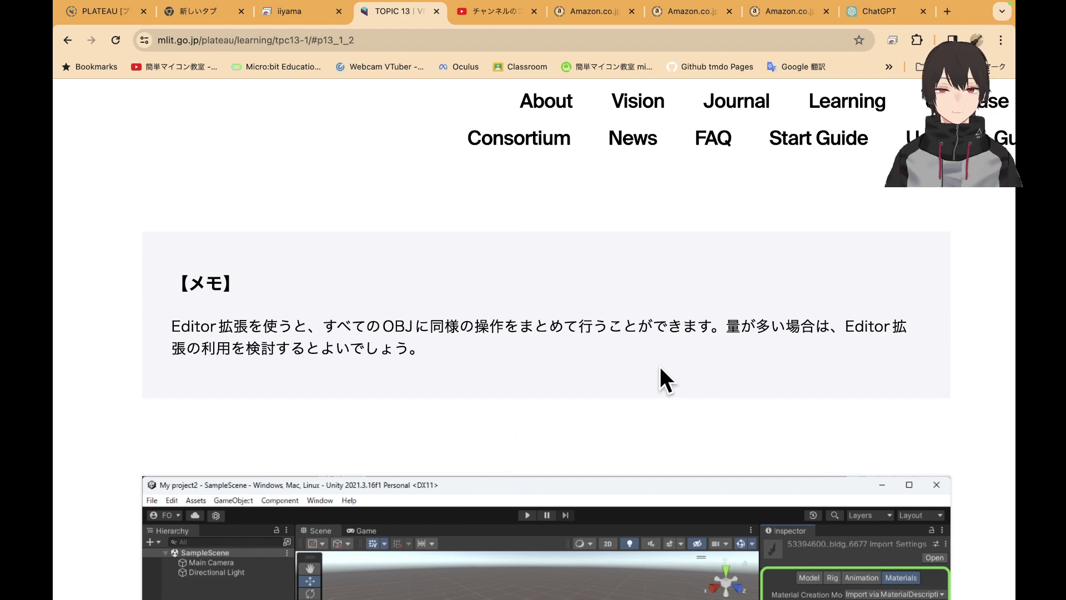
# Go back through the Materials section to reread how each non-terrain OBJ has to be set and applied
pyautogui.scroll(5, 656, 368)
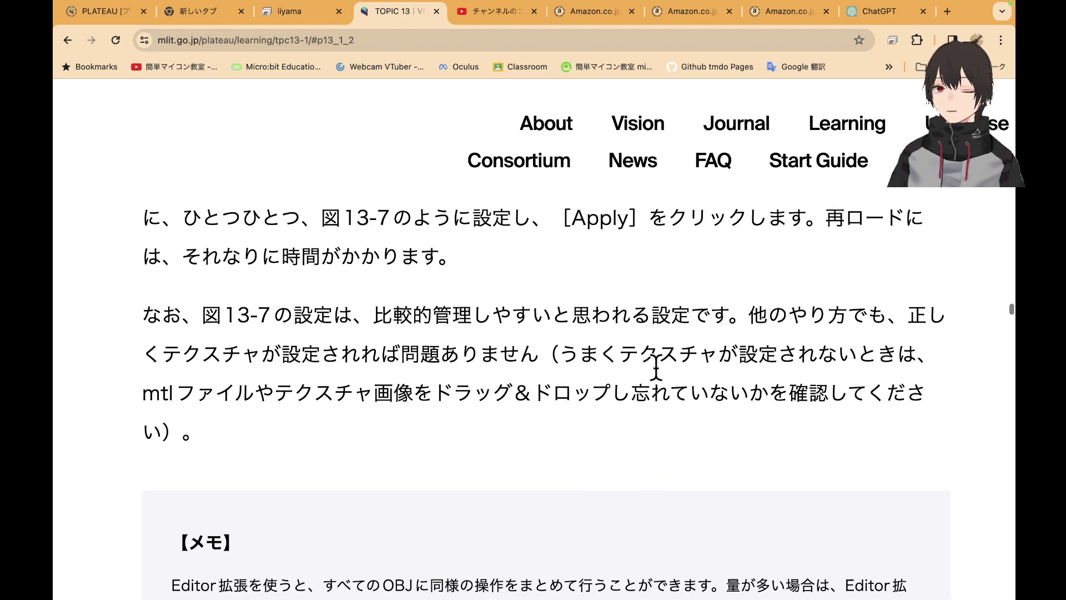
pyautogui.scroll(2, 655, 364)
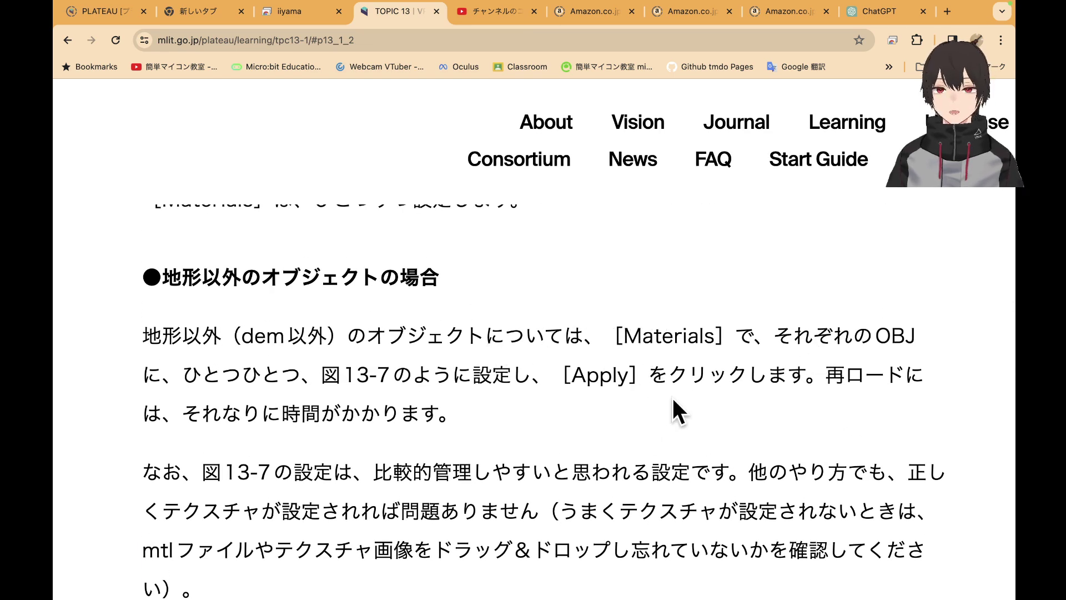
pyautogui.scroll(-2, 699, 413)
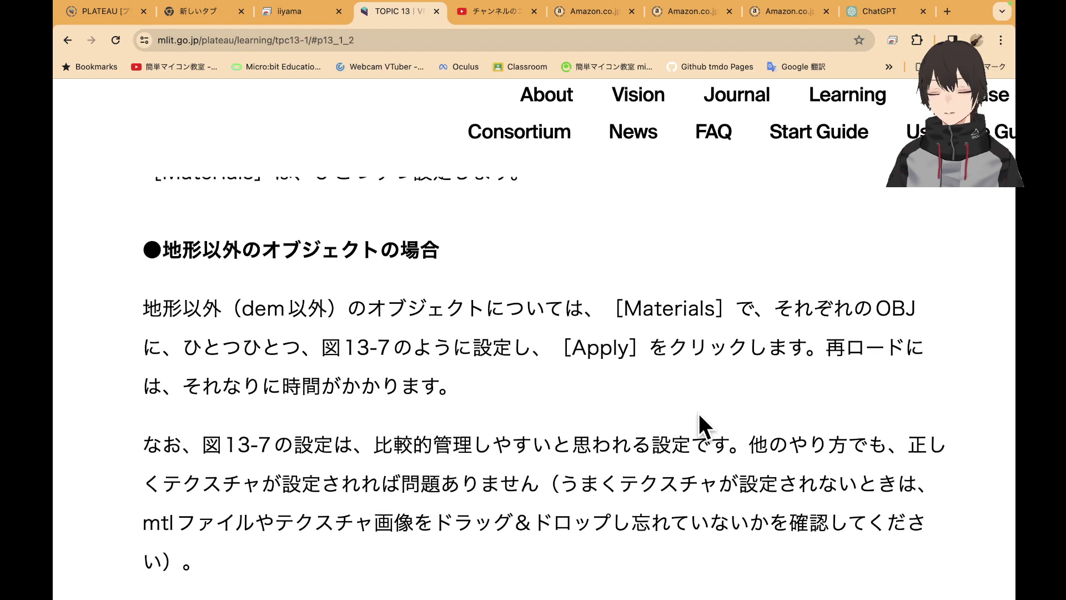
pyautogui.scroll(-2, 699, 413)
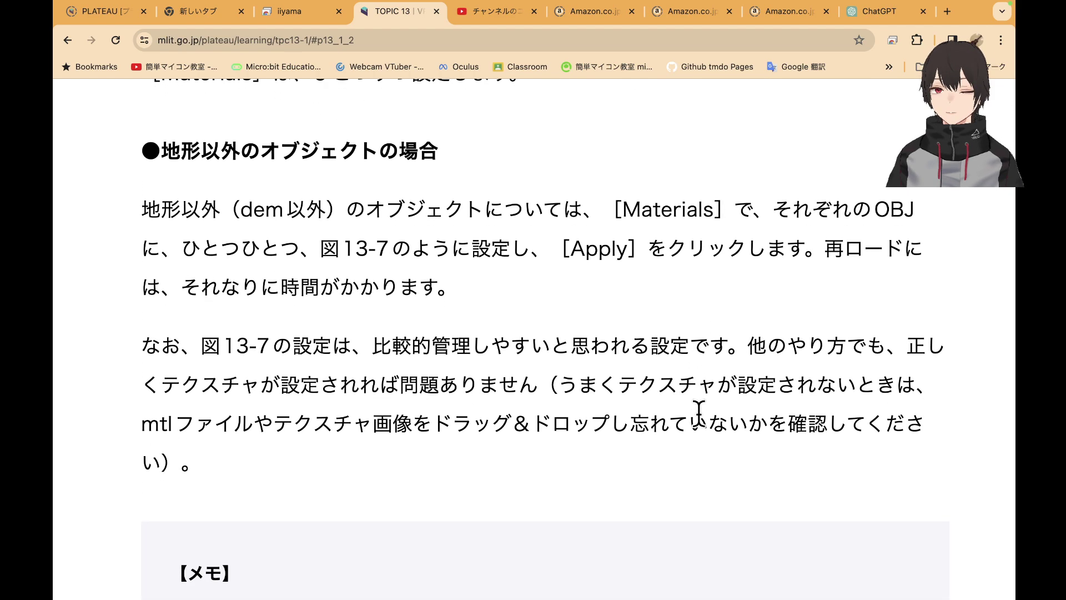
pyautogui.scroll(7, 698, 413)
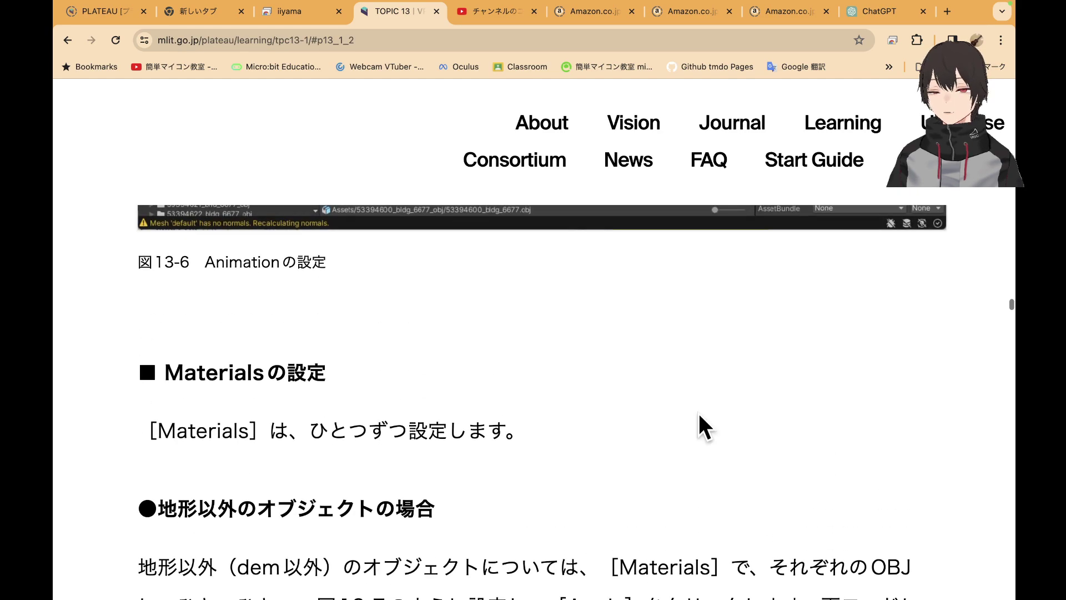
pyautogui.scroll(2, 698, 413)
pyautogui.scroll(-3, 699, 413)
pyautogui.scroll(-10, 699, 413)
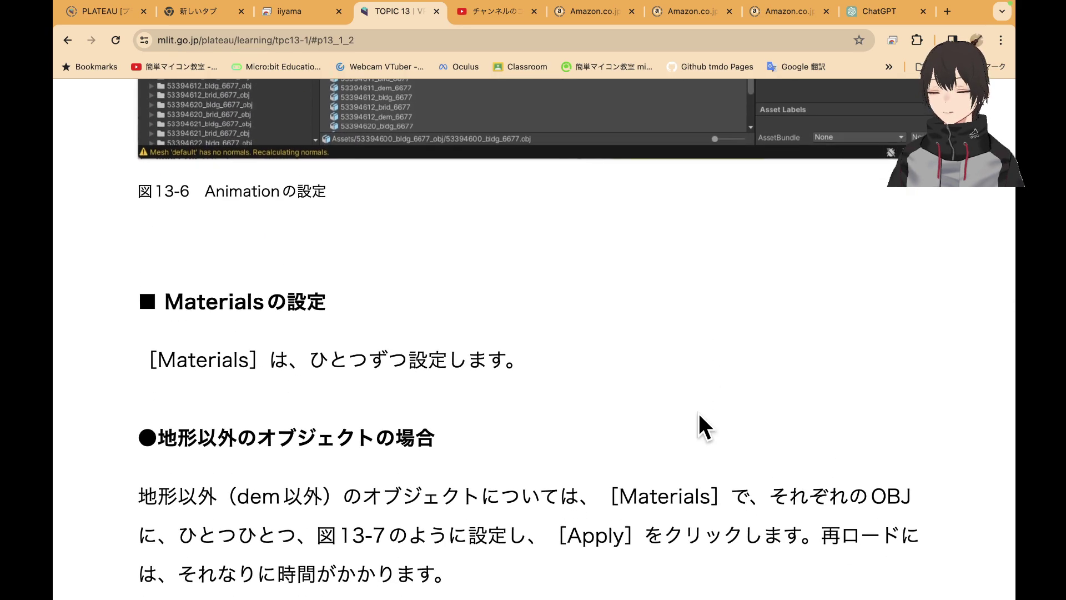
pyautogui.scroll(-11, 699, 413)
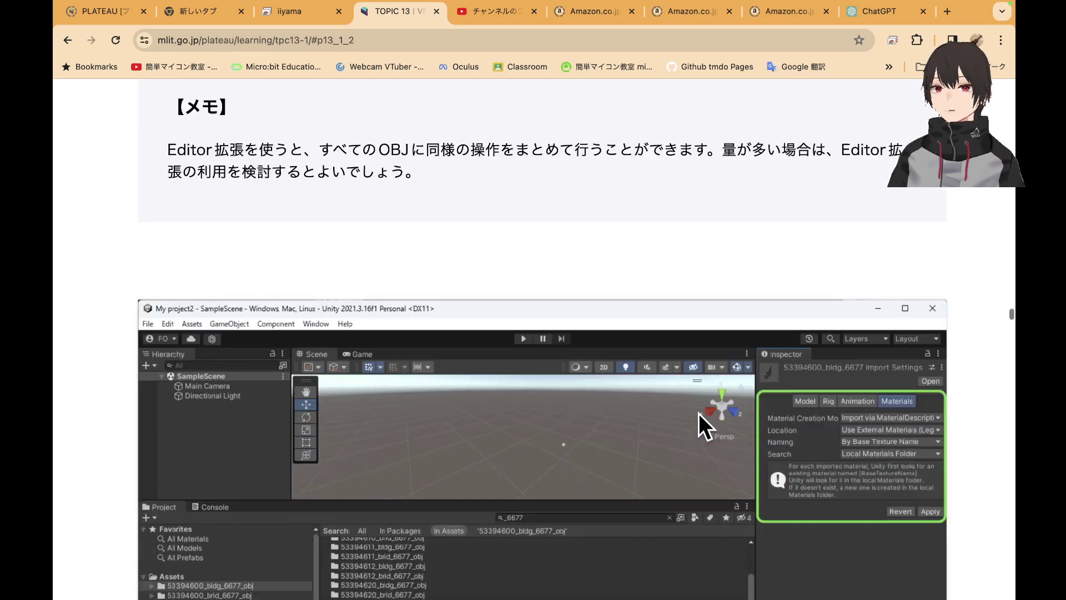
# Read the Material Creation Mode instructions for terrain (dem) objects and the texture settings section that follows
pyautogui.scroll(-4, 698, 413)
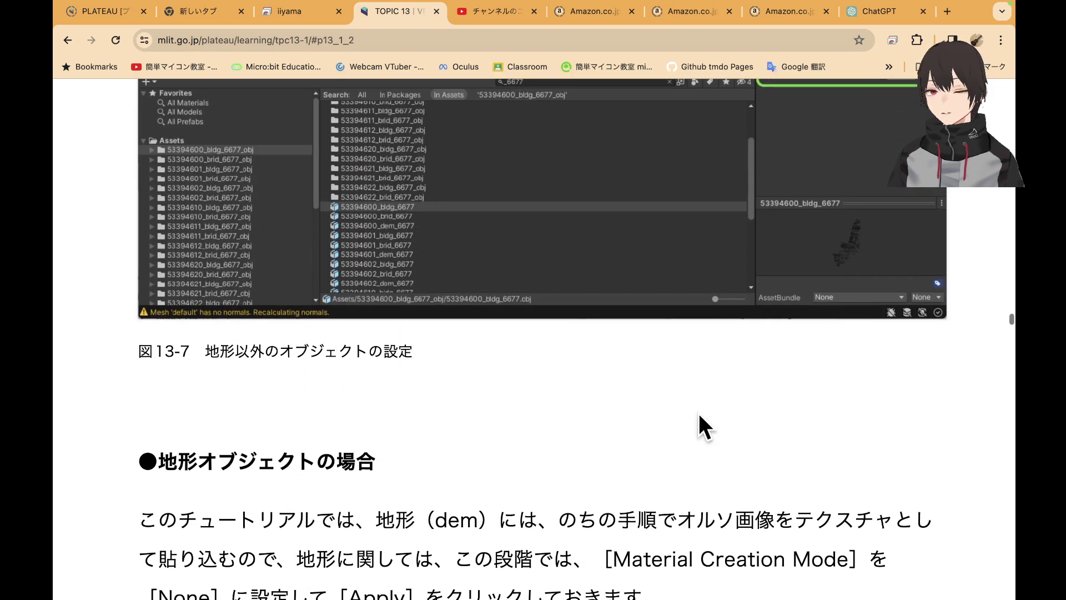
pyautogui.scroll(-3, 699, 413)
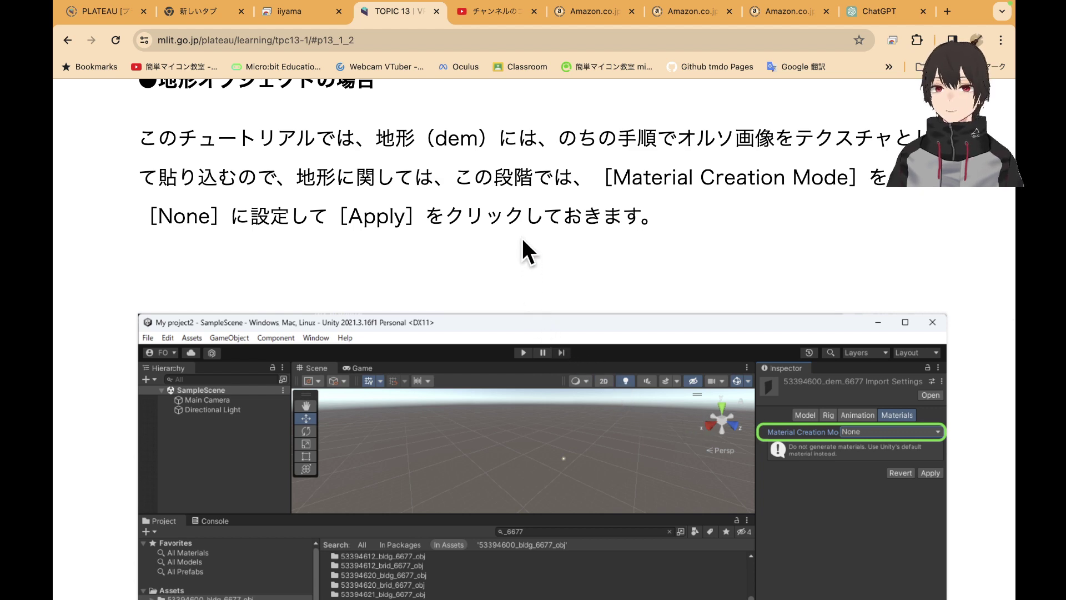
pyautogui.scroll(1, 528, 245)
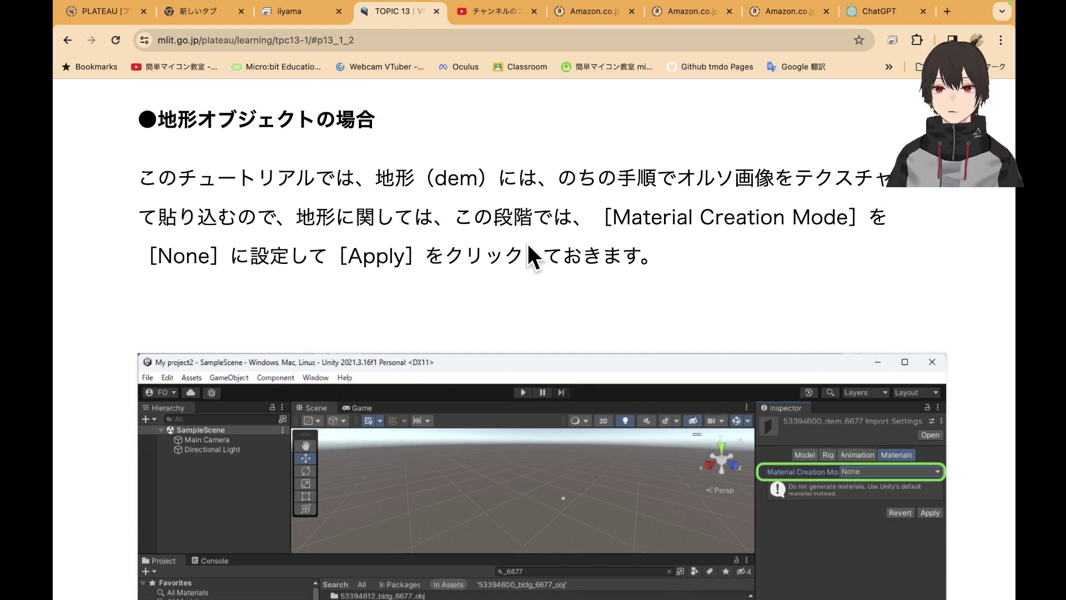
pyautogui.scroll(-1, 528, 245)
pyautogui.scroll(-2, 528, 244)
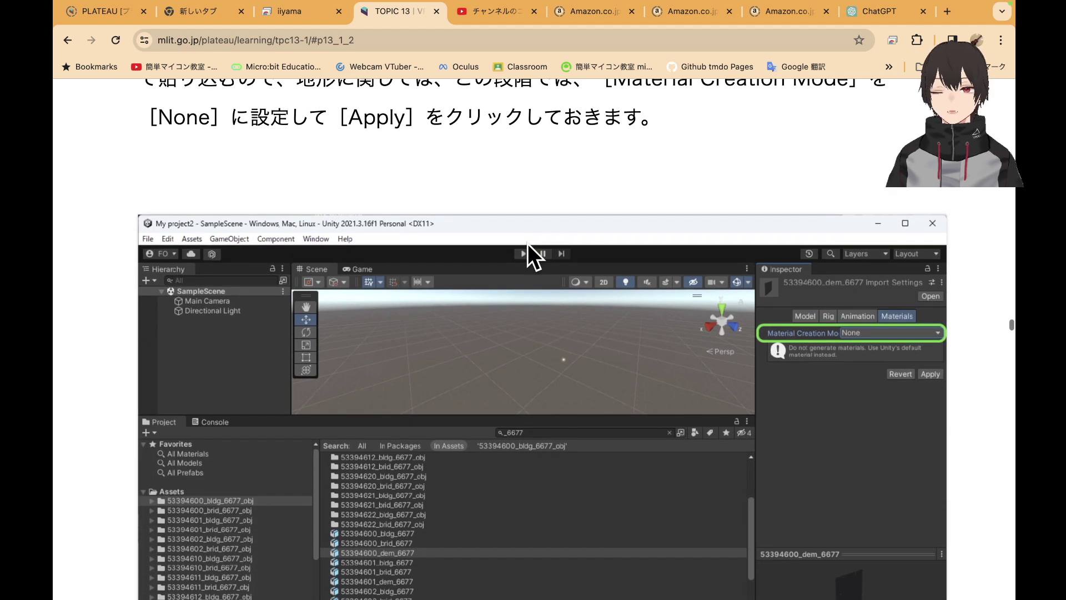
pyautogui.scroll(-2, 528, 245)
pyautogui.scroll(-8, 528, 244)
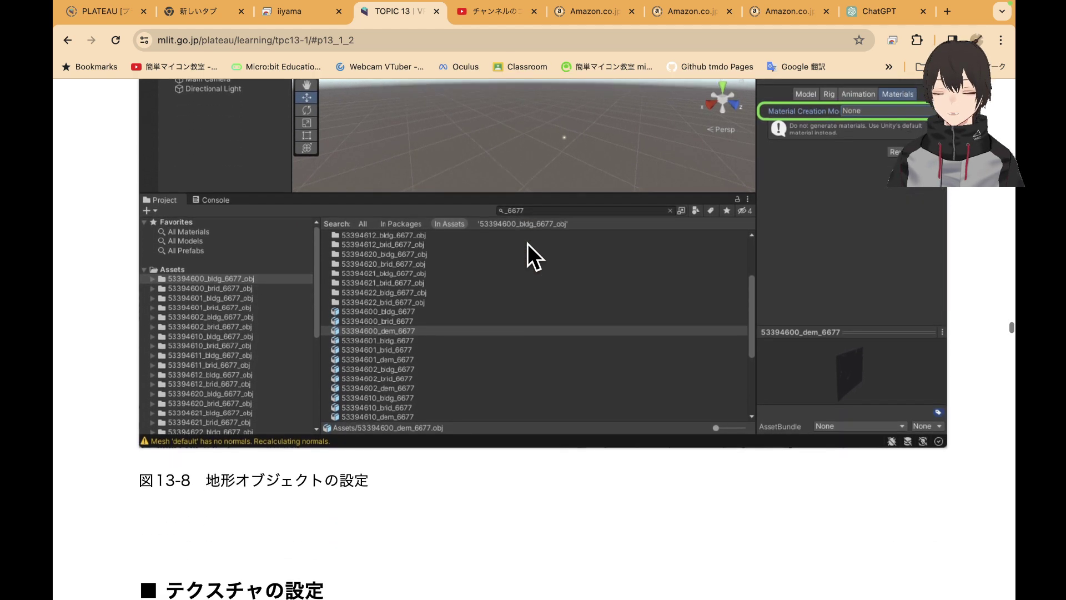
pyautogui.scroll(-3, 528, 243)
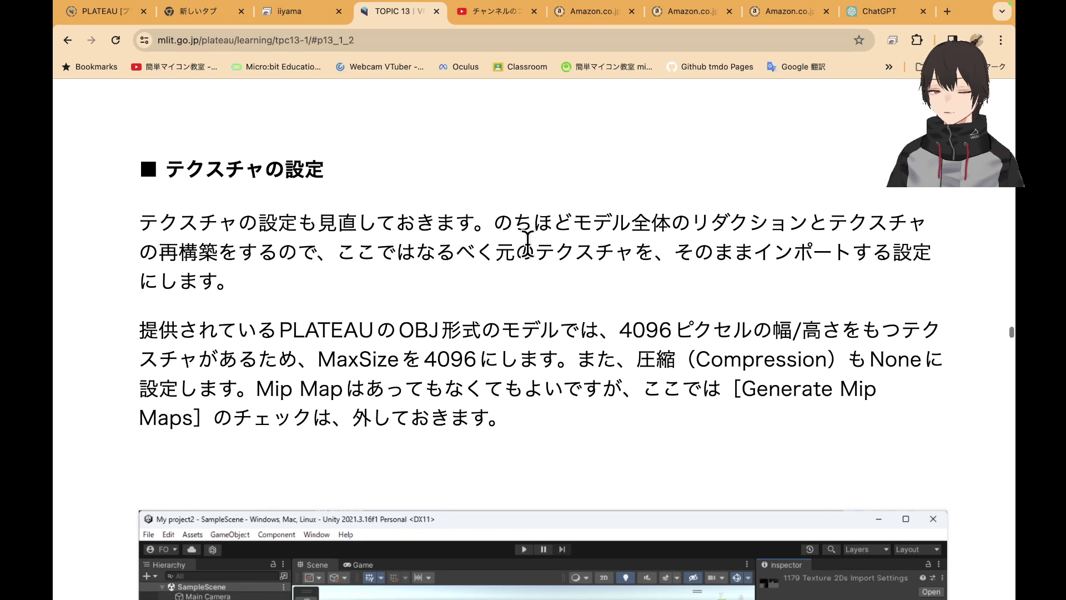
# Go back to the non-terrain Materials instructions and compare them with those for terrain objects
pyautogui.scroll(9, 528, 244)
pyautogui.scroll(15, 528, 244)
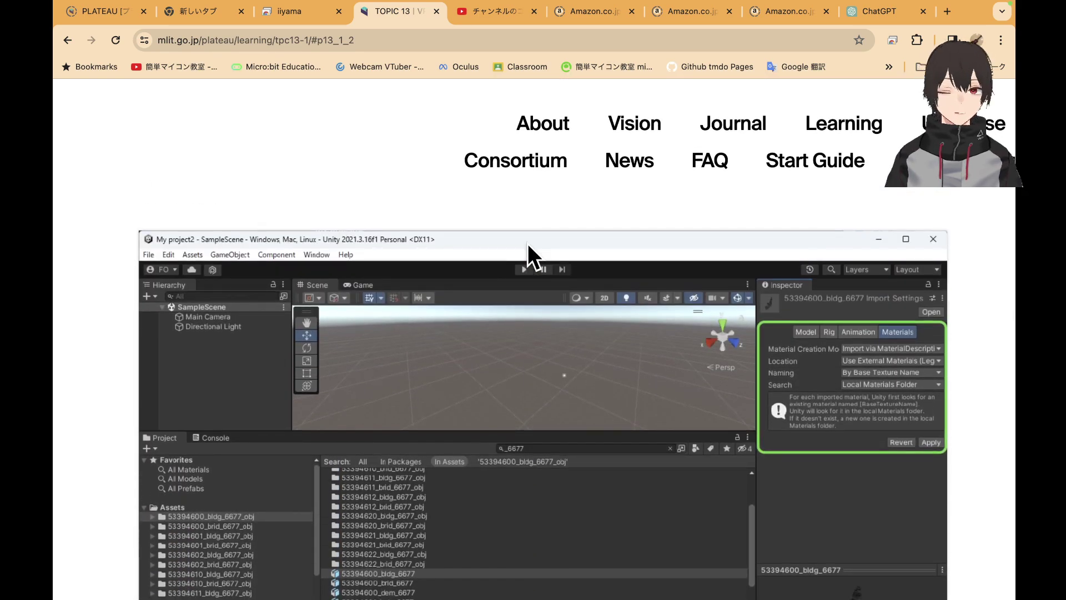
pyautogui.scroll(5, 512, 300)
pyautogui.scroll(4, 516, 314)
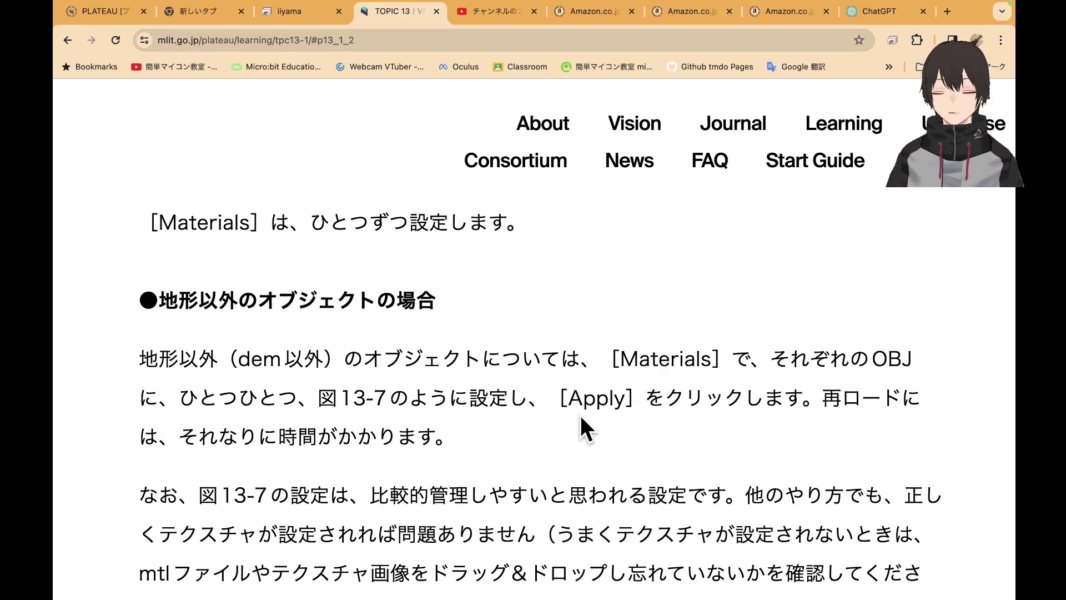
pyautogui.scroll(-7, 581, 415)
pyautogui.scroll(-15, 581, 415)
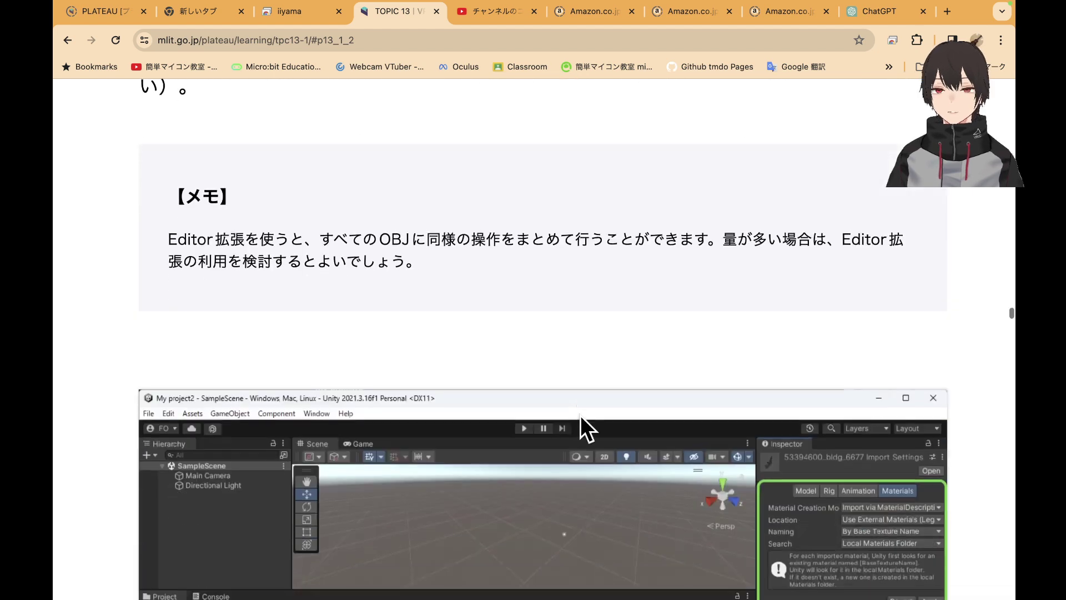
pyautogui.scroll(-3, 581, 415)
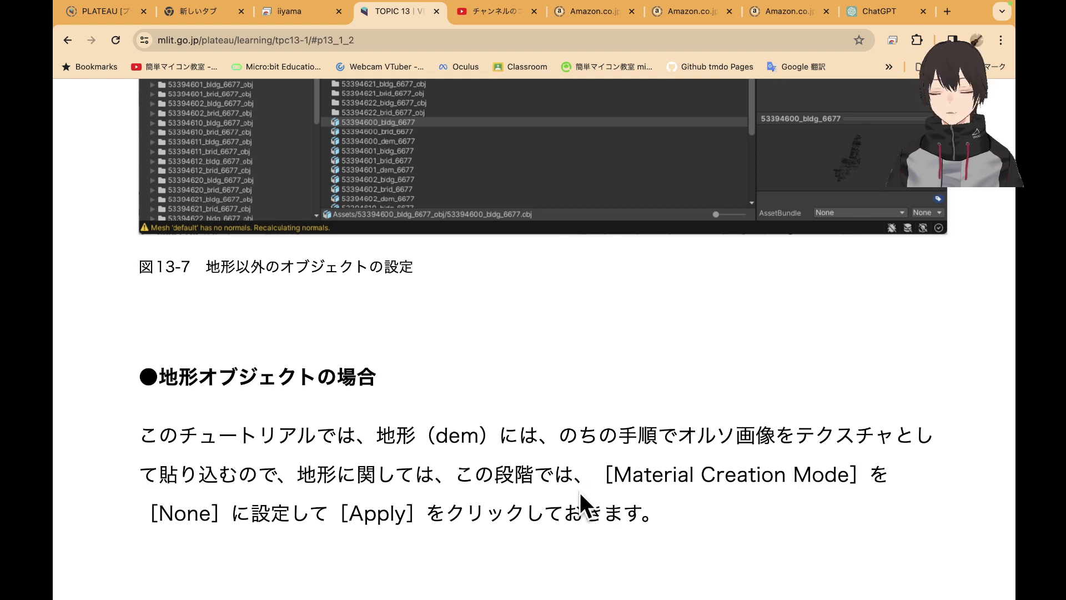
pyautogui.scroll(5, 580, 493)
pyautogui.scroll(10, 580, 492)
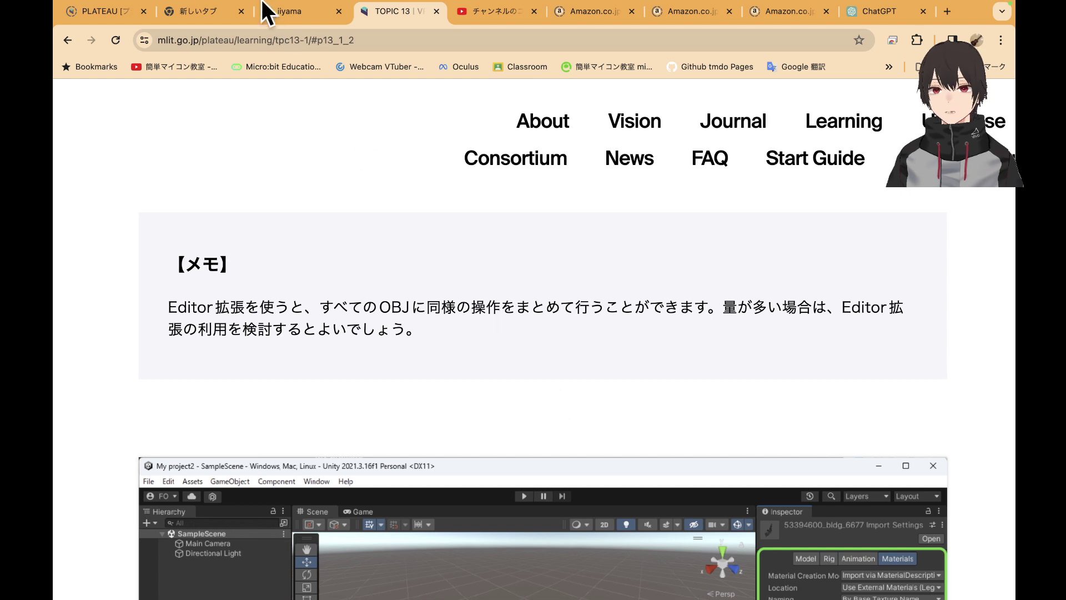
# Switch to the Unity editor on the remote desktop, clear the project asset search and show the top-level Assets folder
pyautogui.click(278, 16)
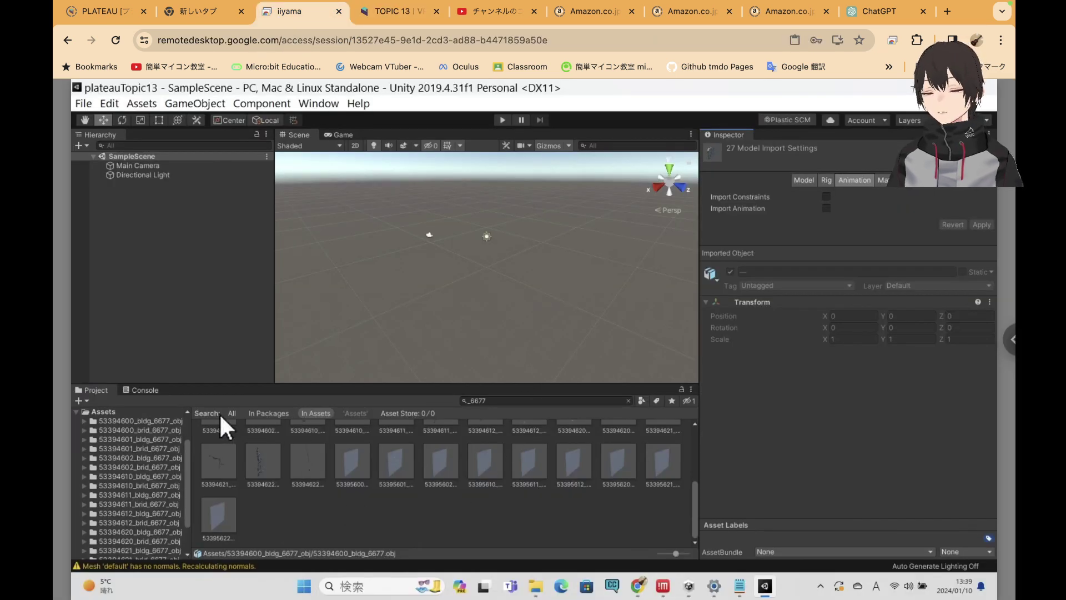
pyautogui.click(573, 403)
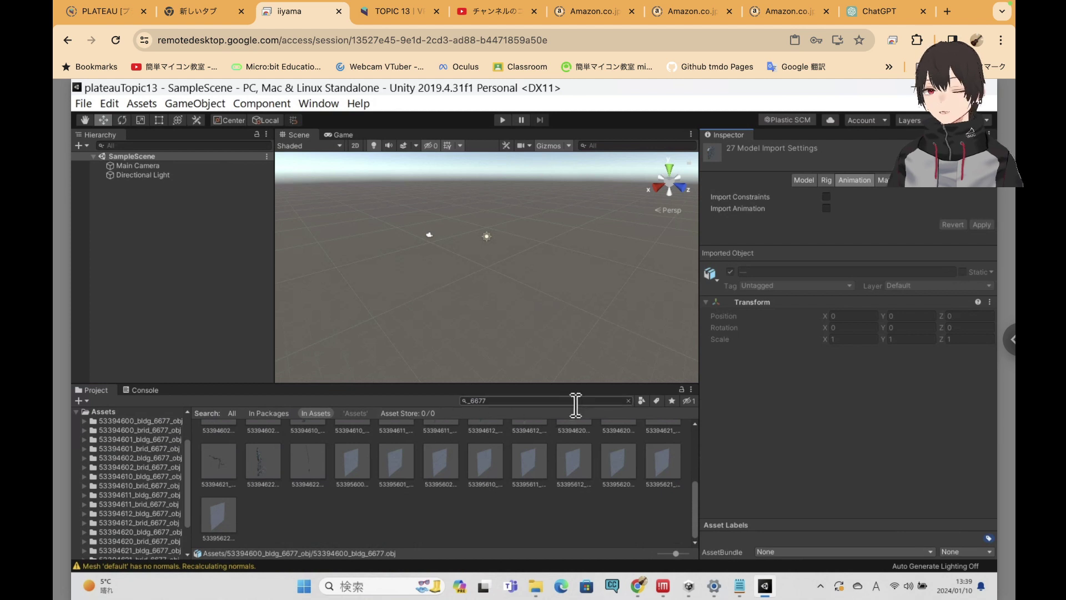
pyautogui.press('BackSpace')
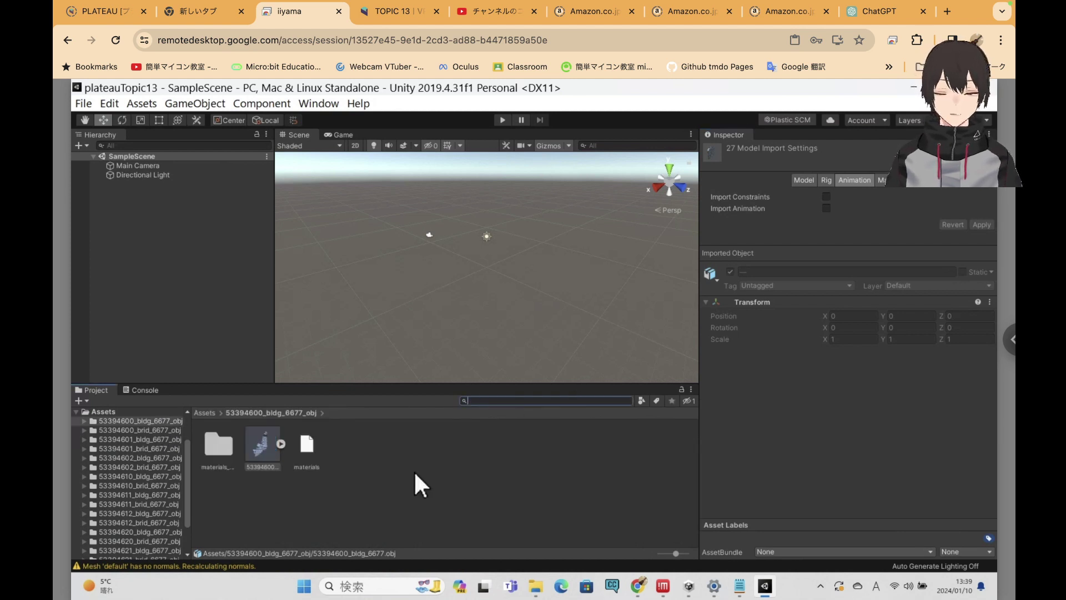
pyautogui.scroll(2, 152, 474)
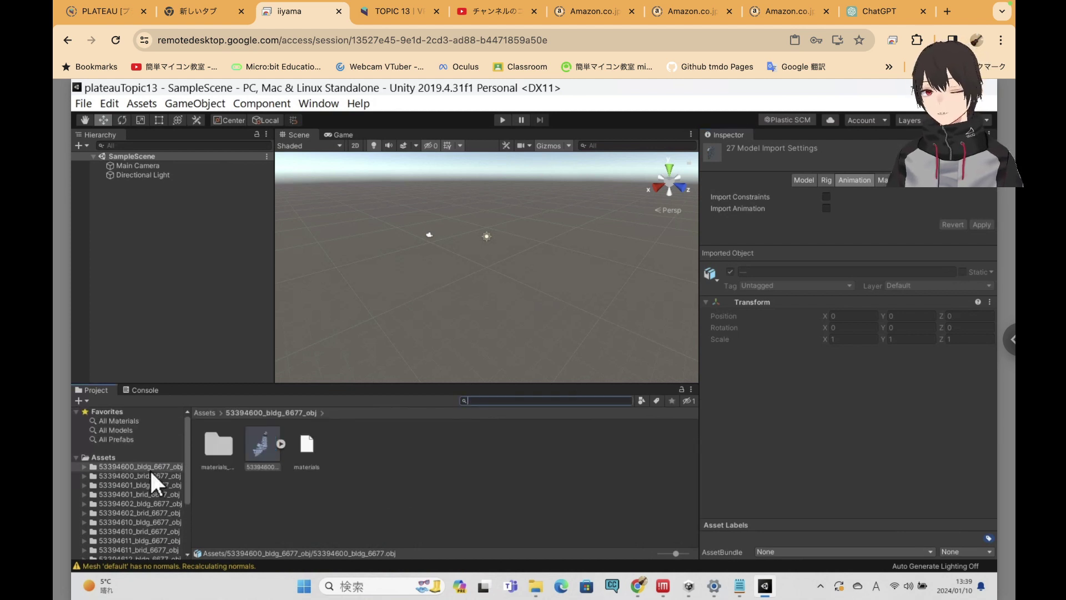
pyautogui.click(108, 456)
# Select all the dem terrain models in the Assets folder, from 53395600 to 53395622, and show their Materials import settings
pyautogui.click(576, 495)
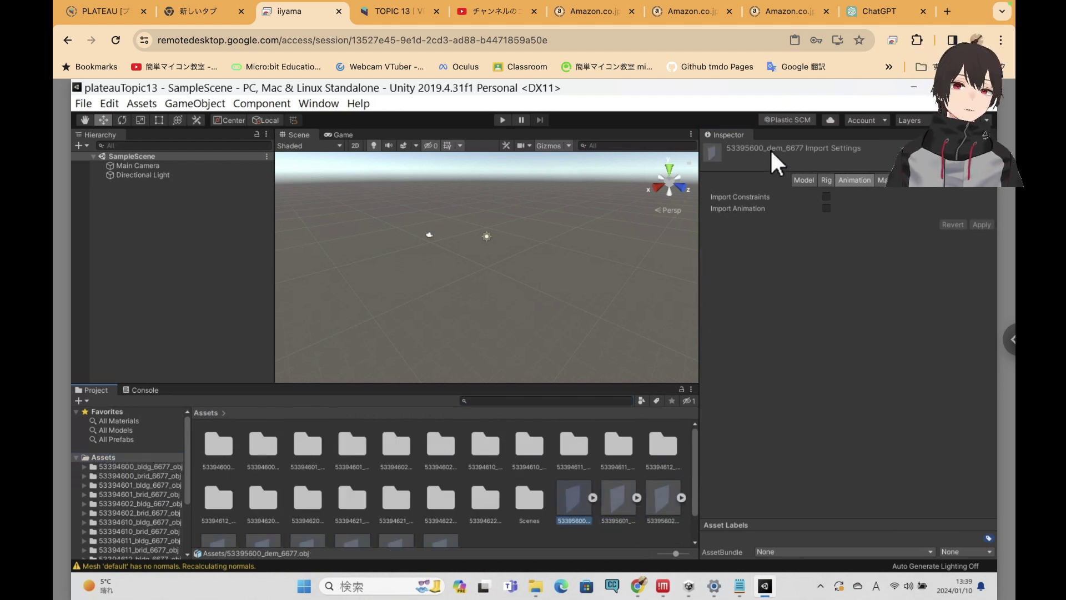
pyautogui.scroll(-1, 584, 424)
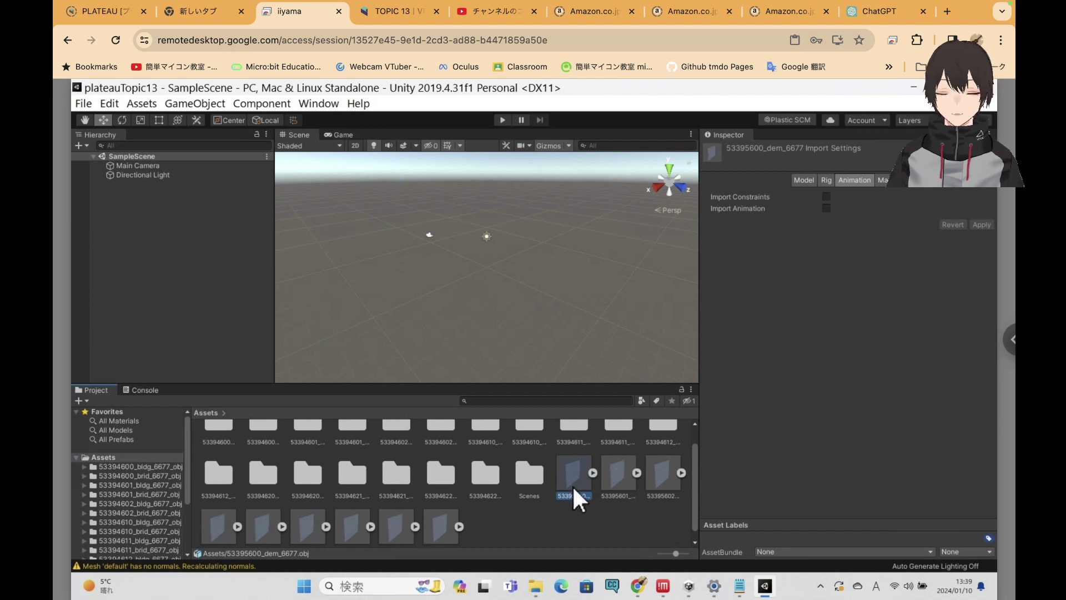
pyautogui.scroll(-1, 442, 525)
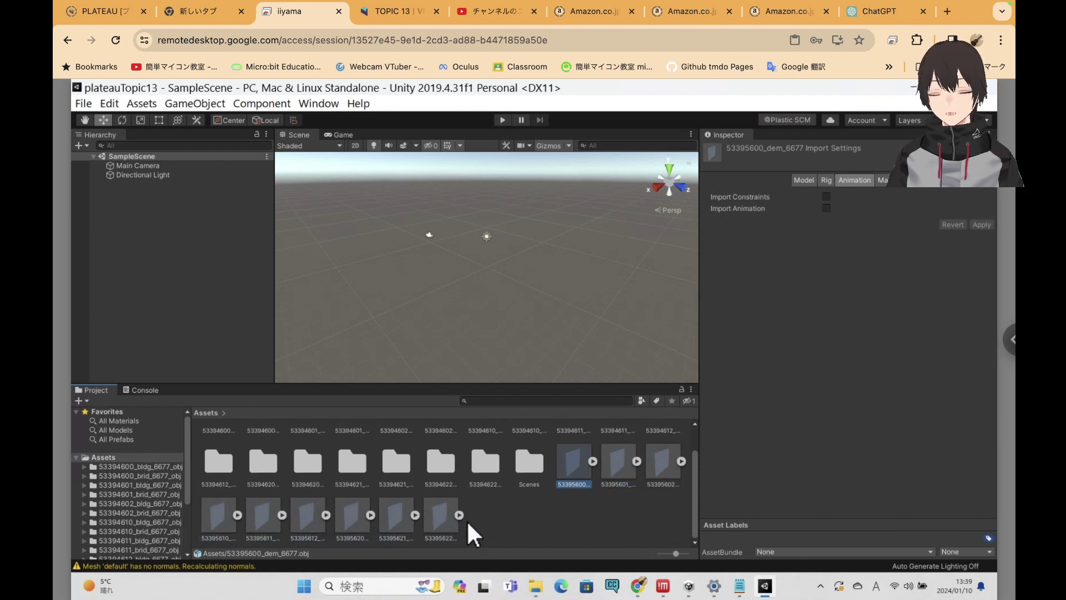
pyautogui.keyDown('shift'); pyautogui.click(442, 516); pyautogui.keyUp('shift')
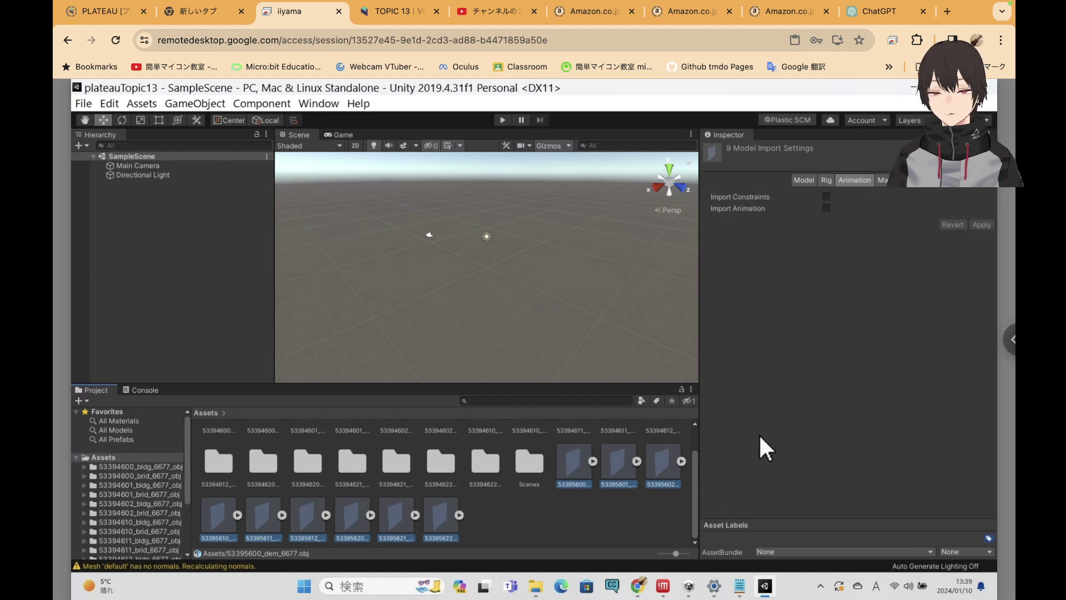
pyautogui.click(894, 181)
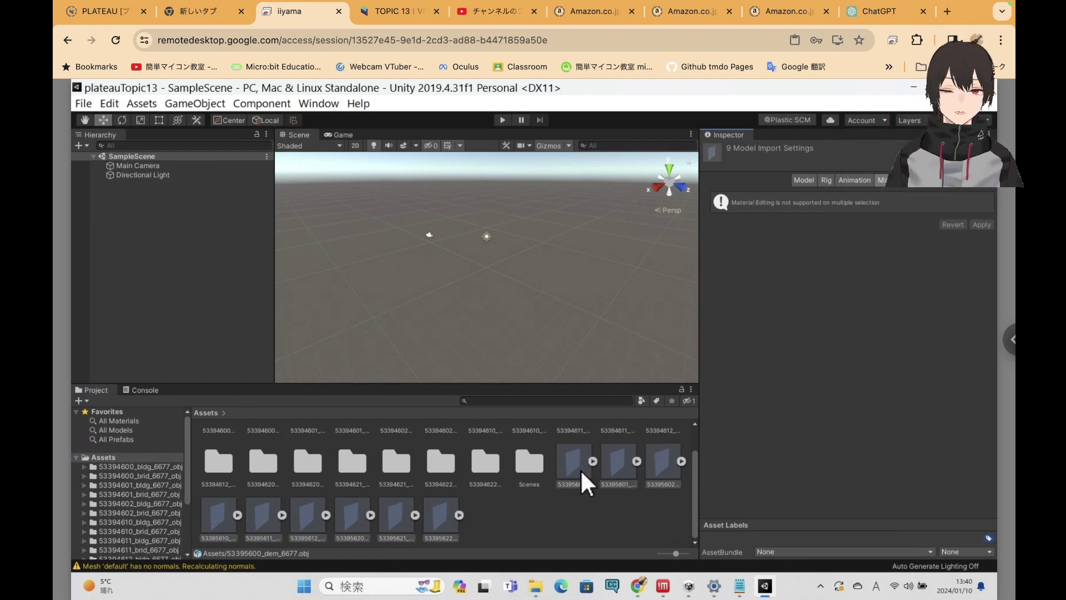
# Deselect the terrain models, search the project assets for _6677 and select the 53394600_bldg_6677 building model
pyautogui.click(567, 492)
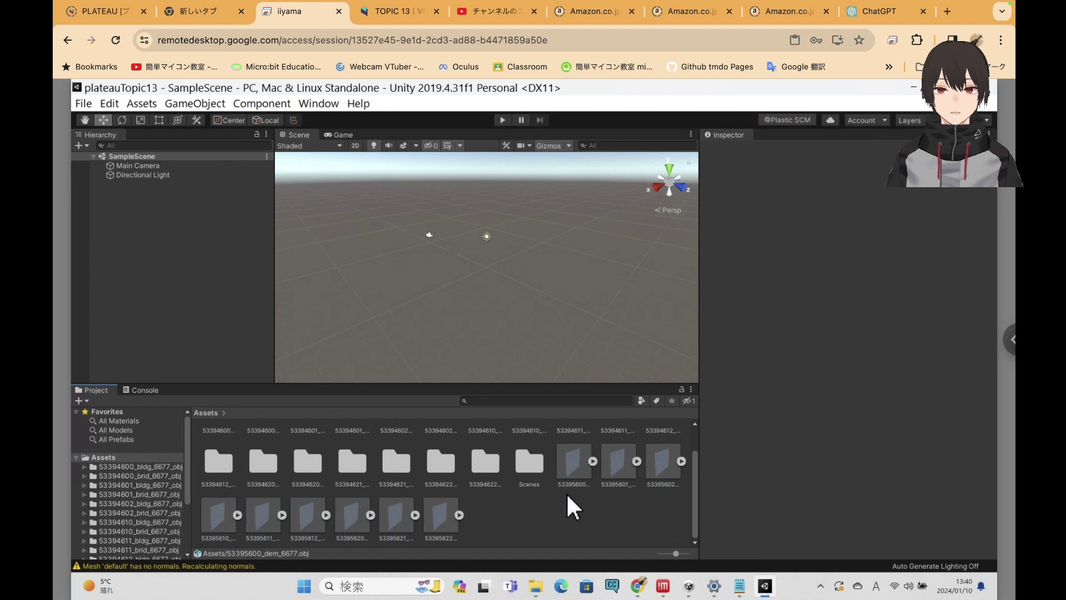
pyautogui.click(489, 400)
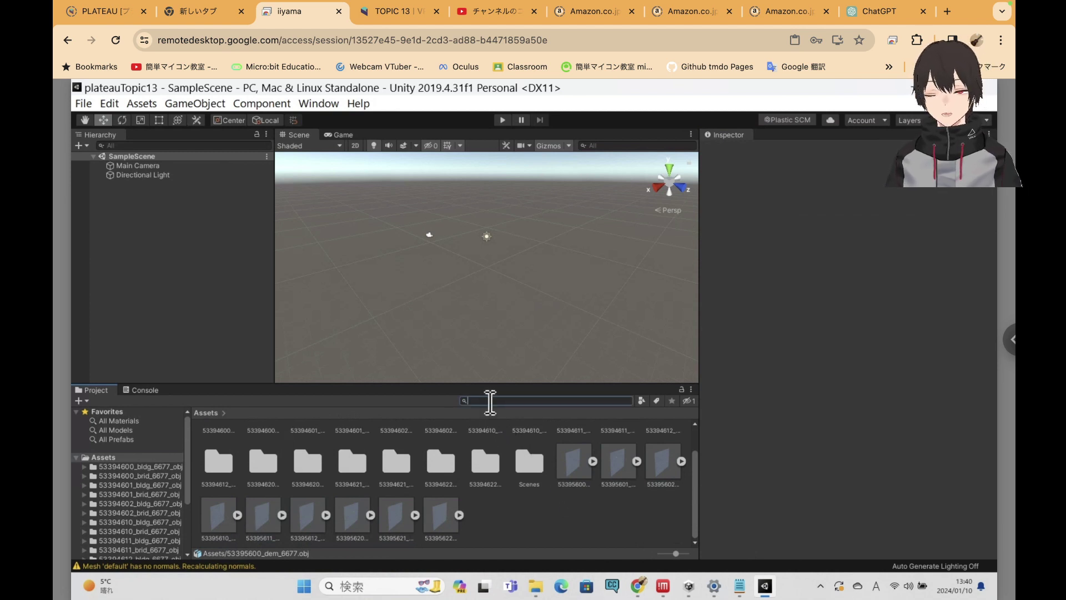
pyautogui.write('_6677')
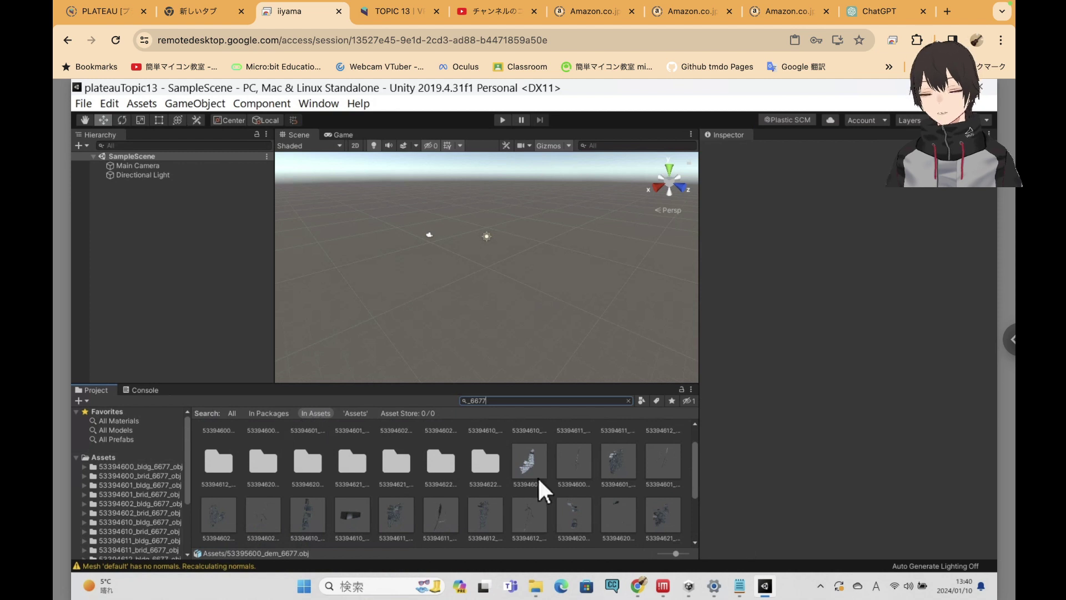
pyautogui.click(525, 465)
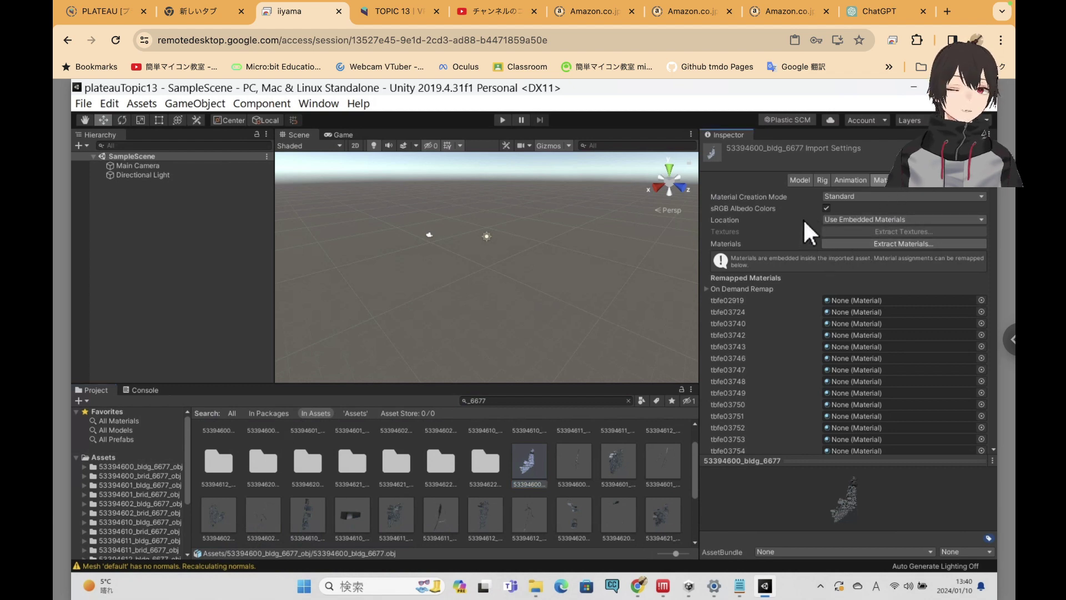
# Switch to the PLATEAU TOPIC 13 tutorial and reread the Materials instructions for non-terrain objects
pyautogui.click(385, 10)
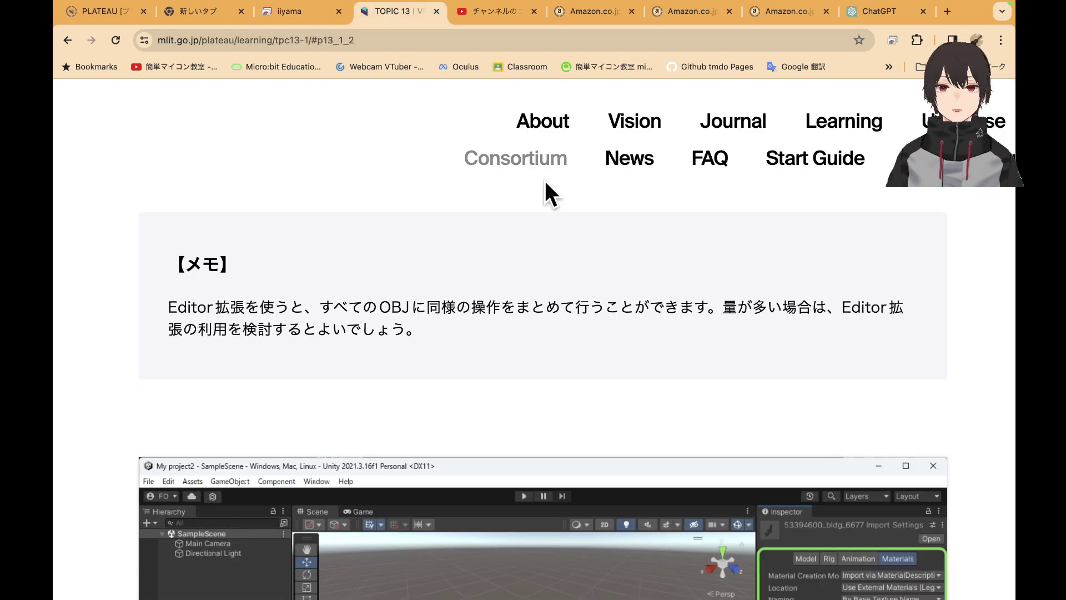
pyautogui.scroll(-3, 650, 329)
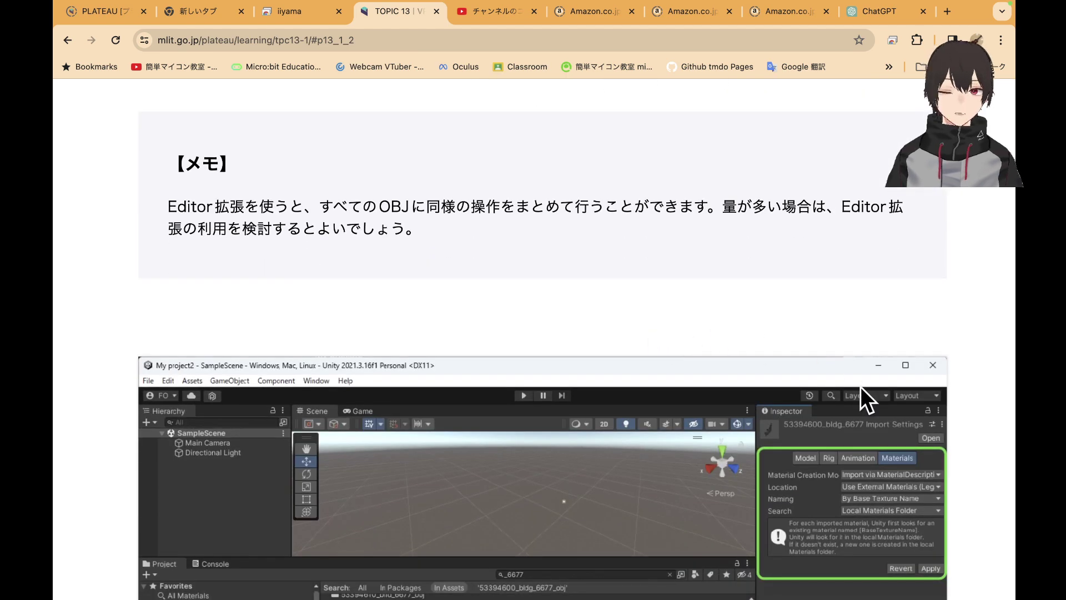
pyautogui.scroll(-1, 850, 388)
pyautogui.scroll(10, 848, 389)
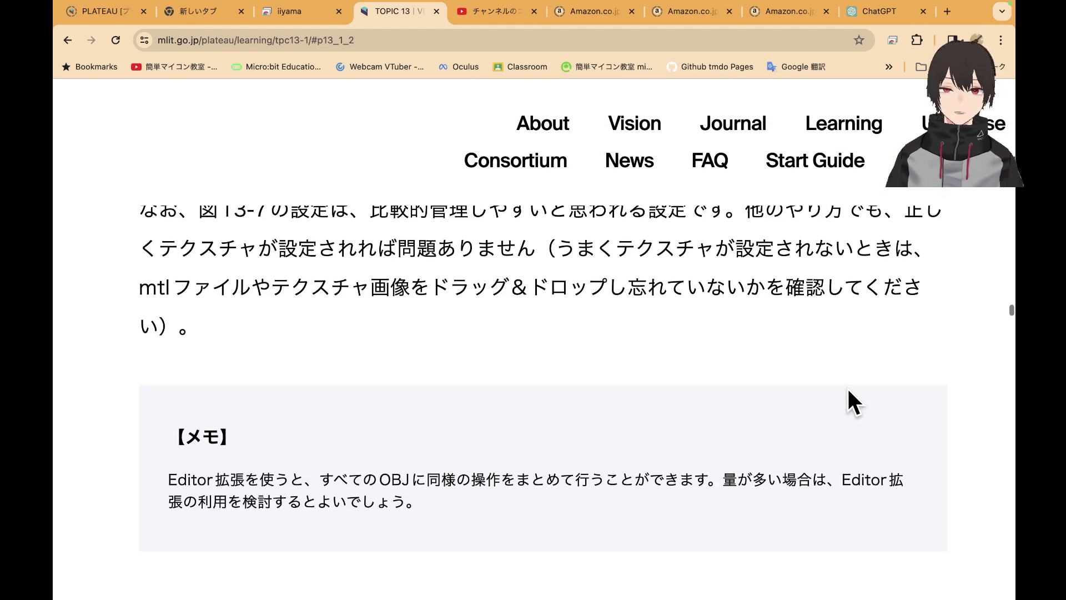
pyautogui.scroll(3, 848, 389)
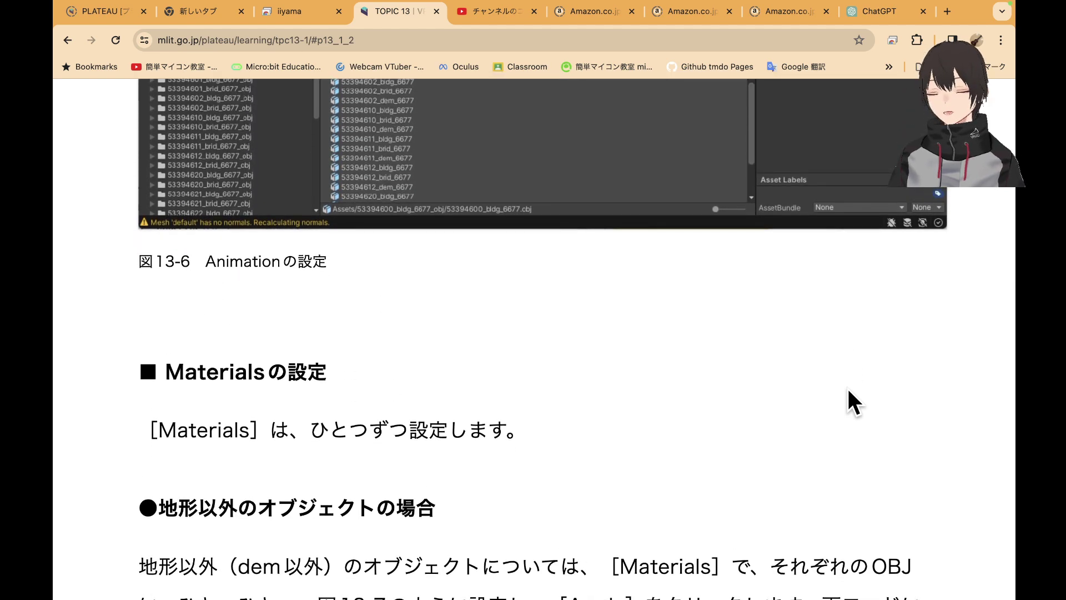
pyautogui.scroll(-4, 848, 386)
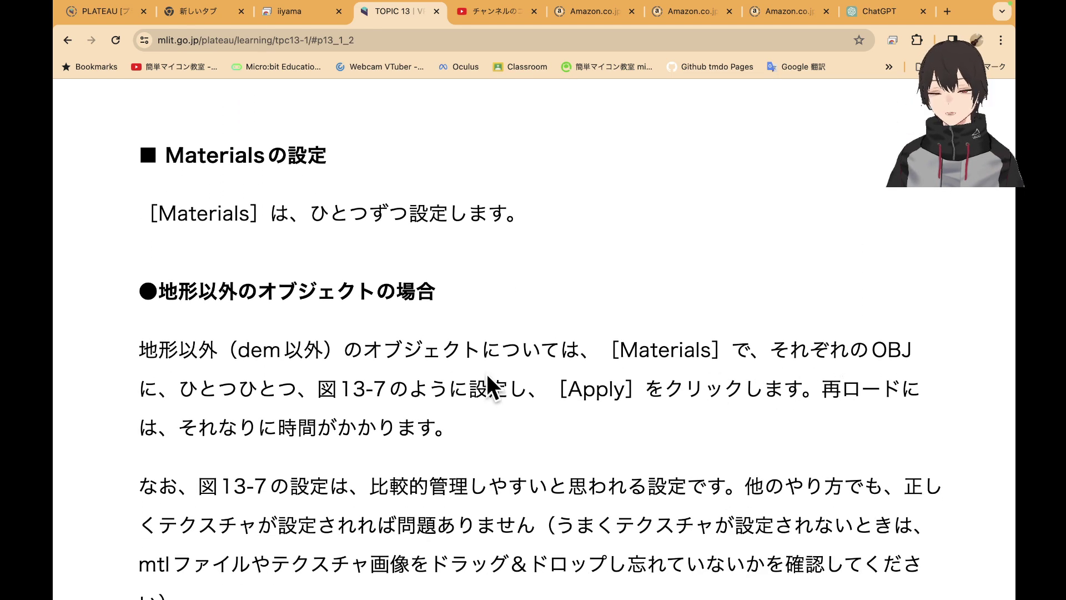
pyautogui.scroll(-1, 611, 364)
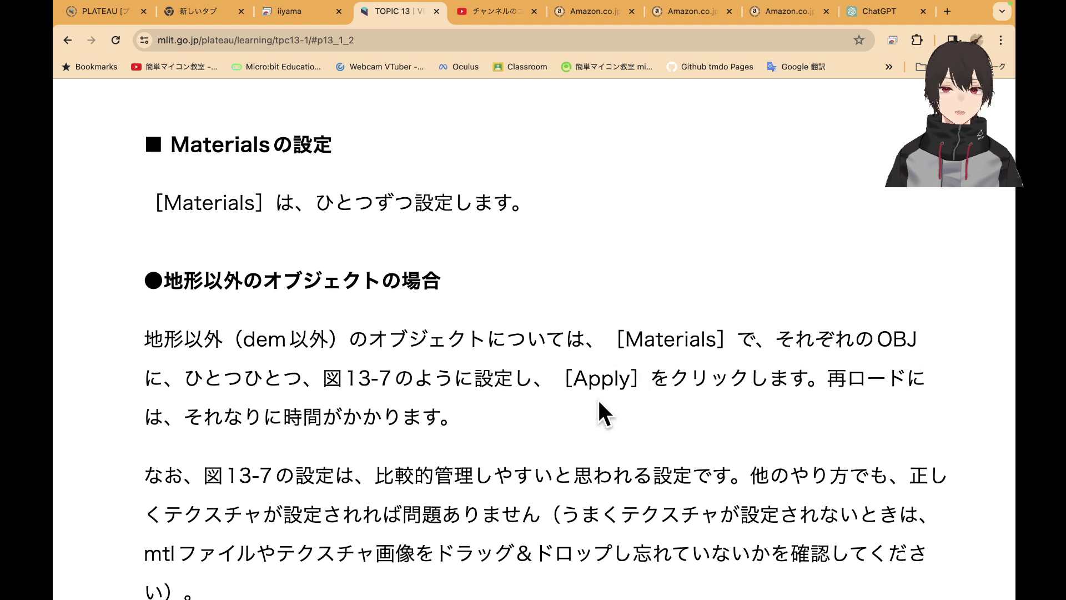
pyautogui.scroll(-2, 600, 412)
pyautogui.scroll(-4, 600, 412)
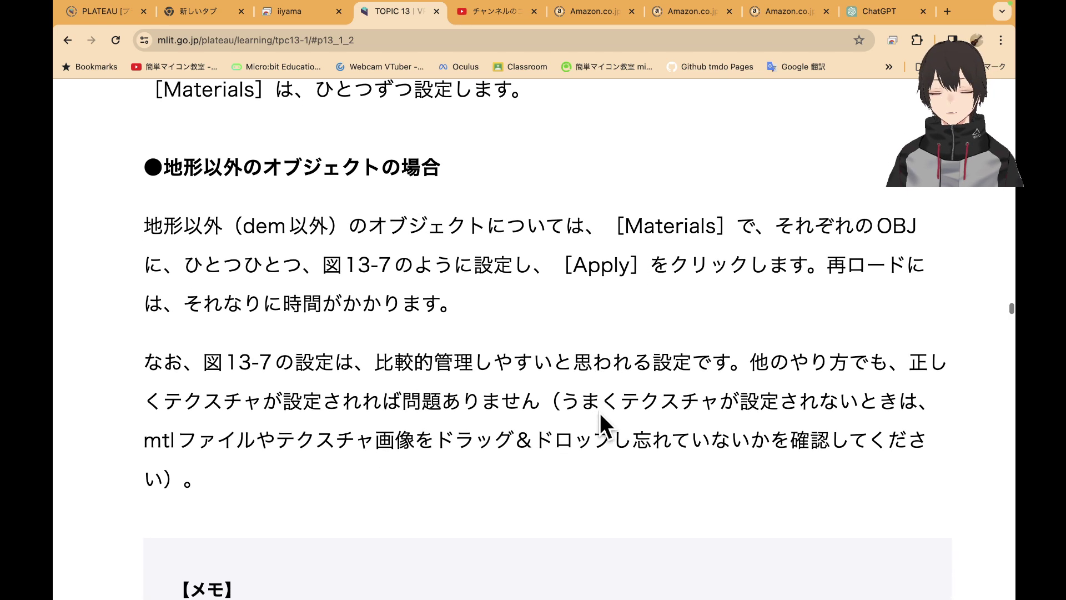
pyautogui.scroll(-1, 600, 412)
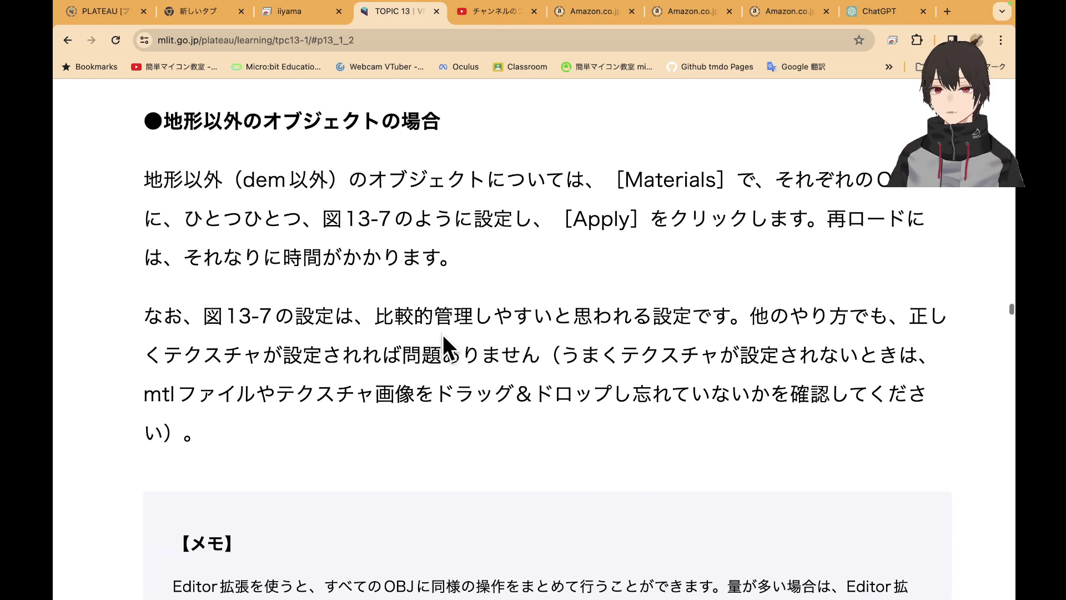
# Enlarge figure 13-7 in the tutorial and examine its Material Creation Mode, Location, Naming and Search settings
pyautogui.scroll(-8, 545, 304)
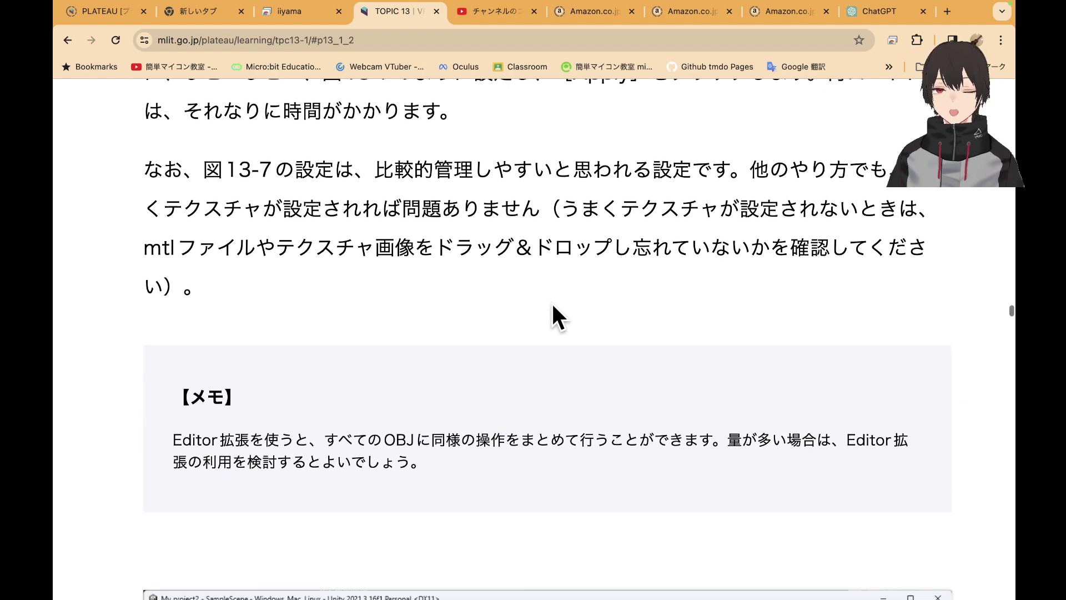
pyautogui.scroll(-10, 552, 301)
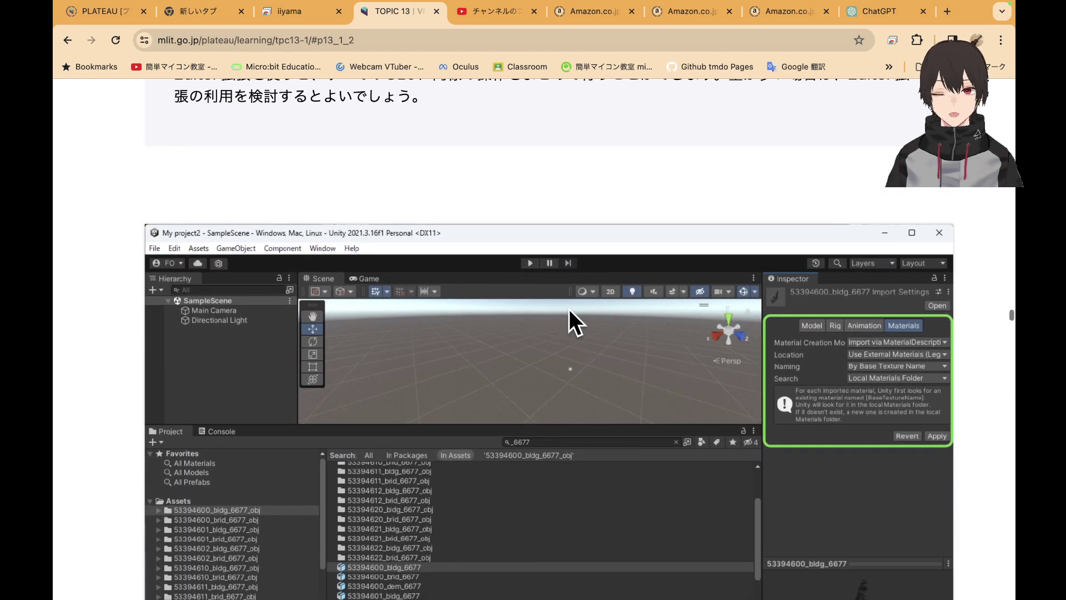
pyautogui.hscroll(2, 859, 371)
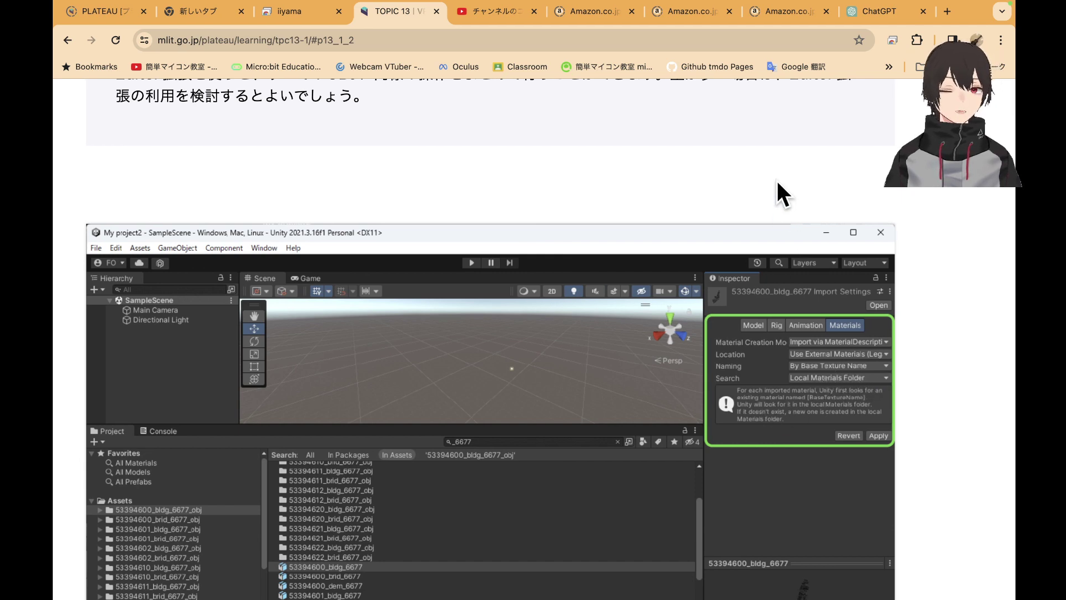
pyautogui.keyDown('ctrl'); pyautogui.scroll(5, 778, 181); pyautogui.keyUp('ctrl')
pyautogui.scroll(-3, 779, 209)
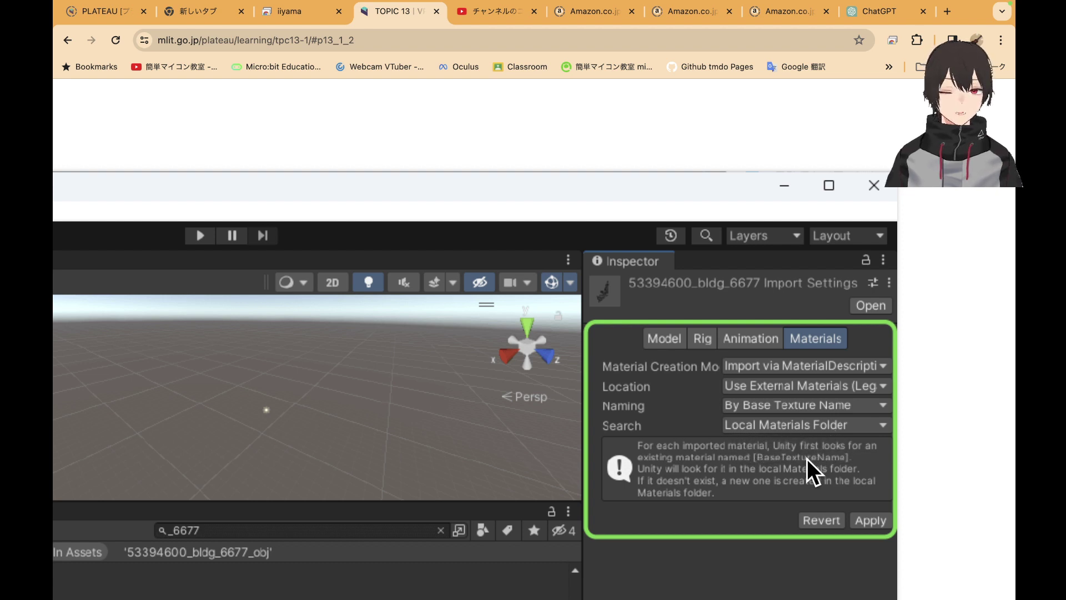
# In Unity, set 53394600_bldg_6677's Material Creation Mode to Import via MaterialDescription (Experimental) and Location to Use External Materials (Legacy)
pyautogui.click(308, 17)
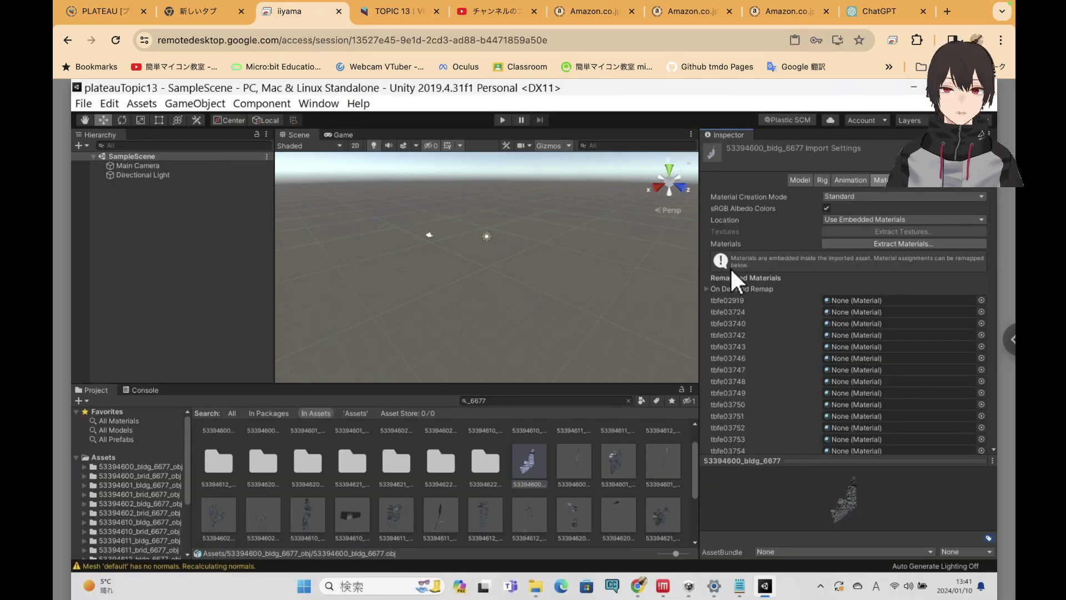
pyautogui.click(877, 194)
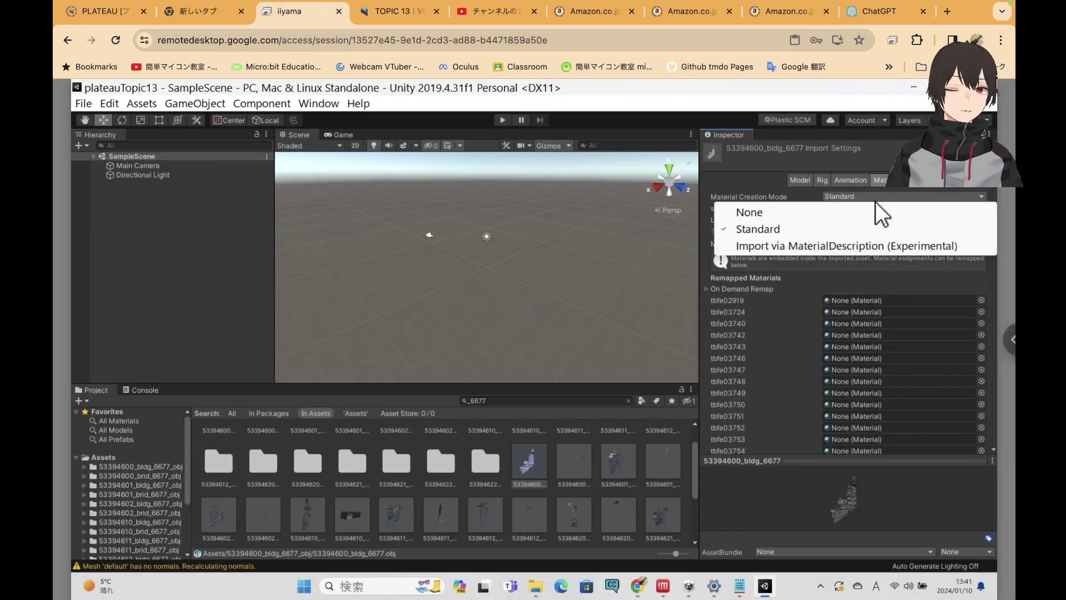
pyautogui.click(868, 245)
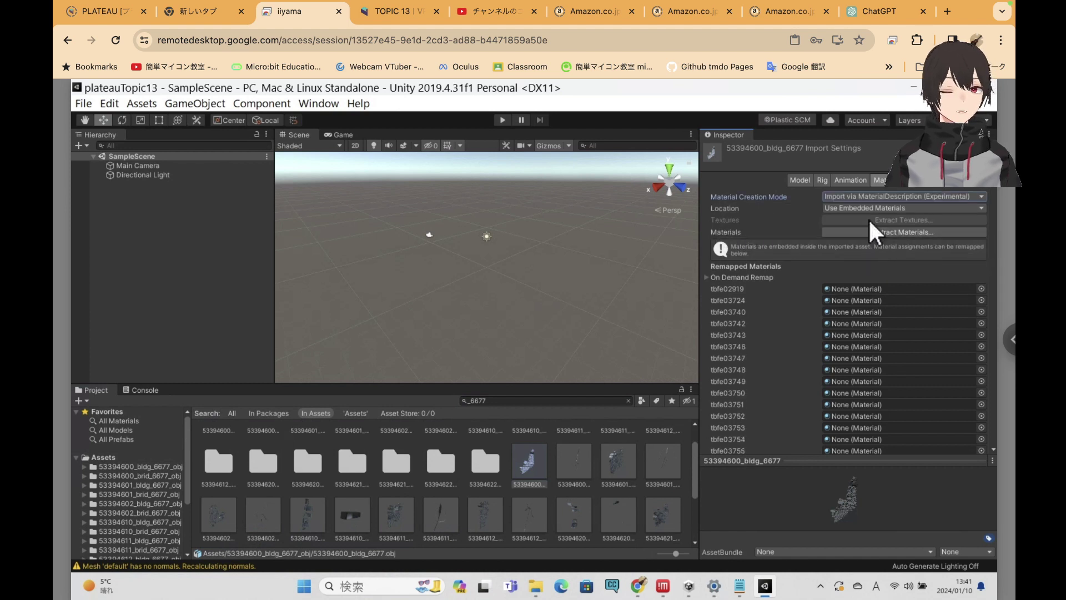
pyautogui.click(875, 204)
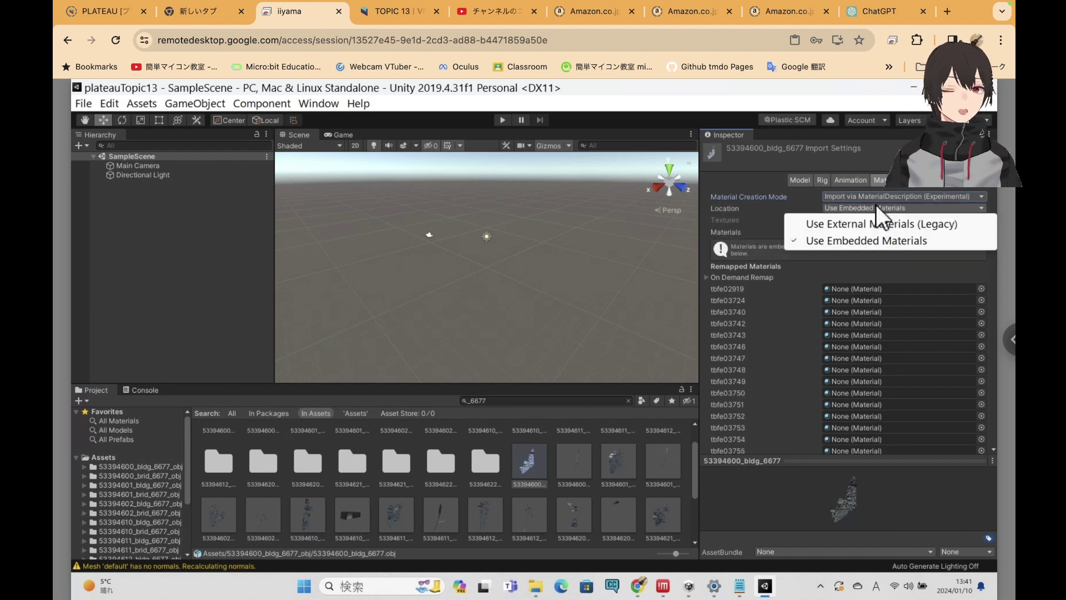
pyautogui.click(901, 223)
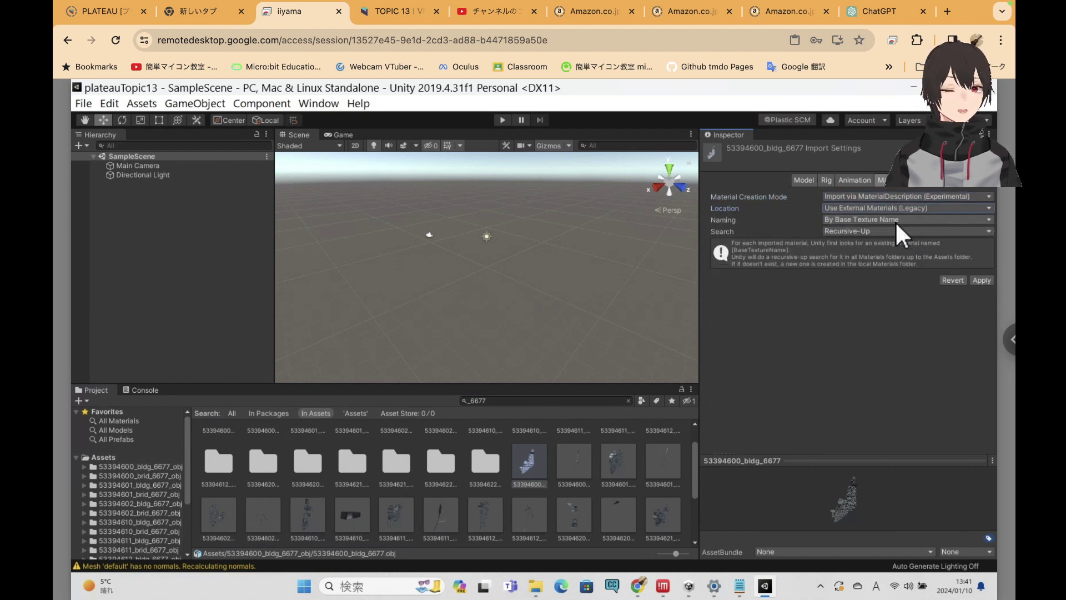
# Recheck figure 13-7 in the tutorial, set 53394600_bldg_6677's material Search to Local Materials Folder and apply the import settings
pyautogui.click(389, 12)
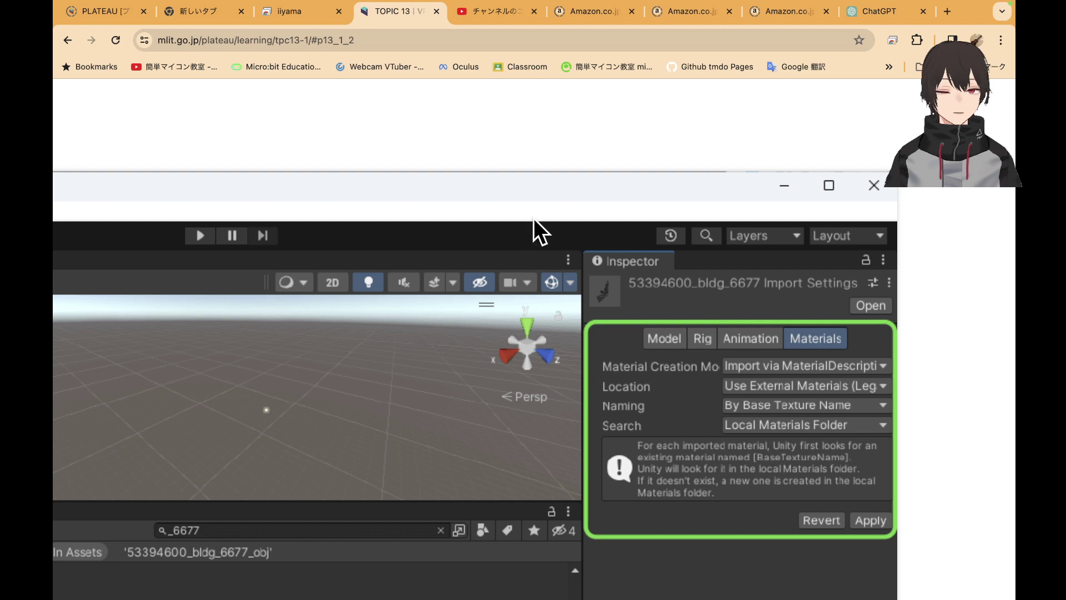
pyautogui.click(301, 13)
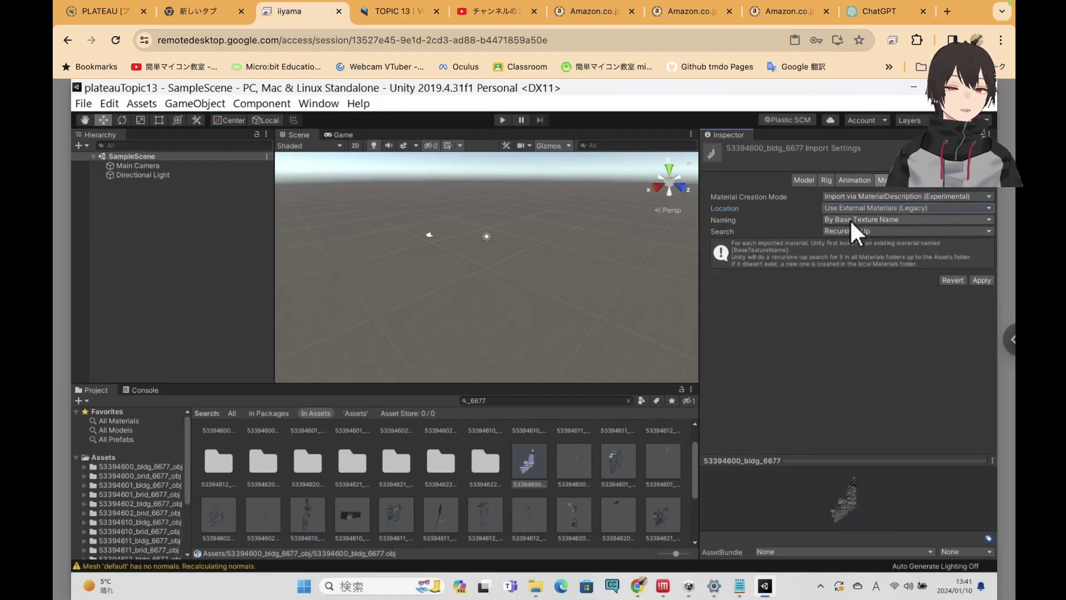
pyautogui.click(393, 15)
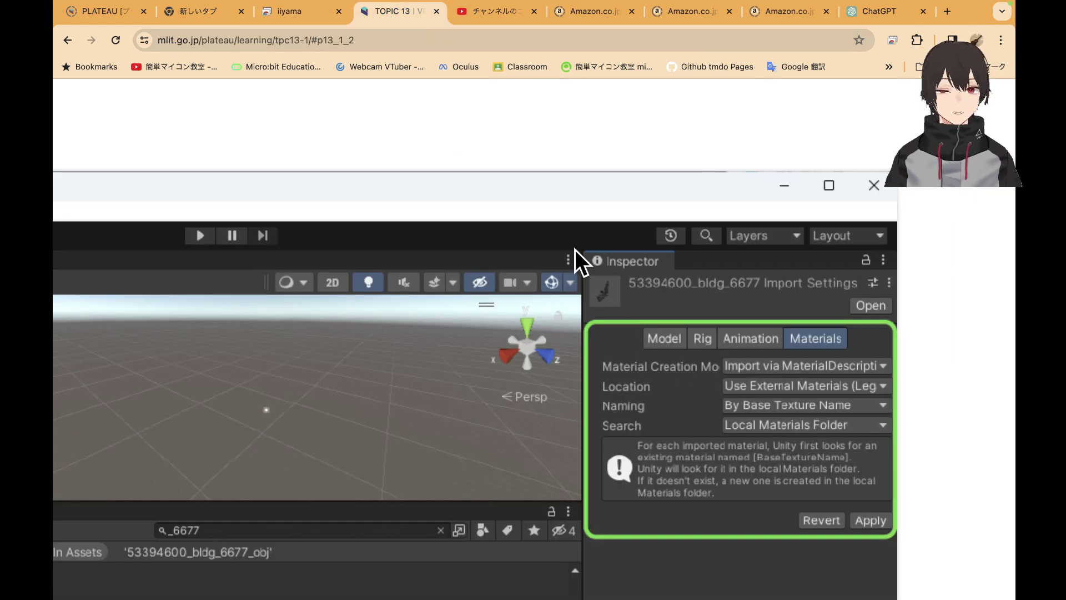
pyautogui.click(295, 15)
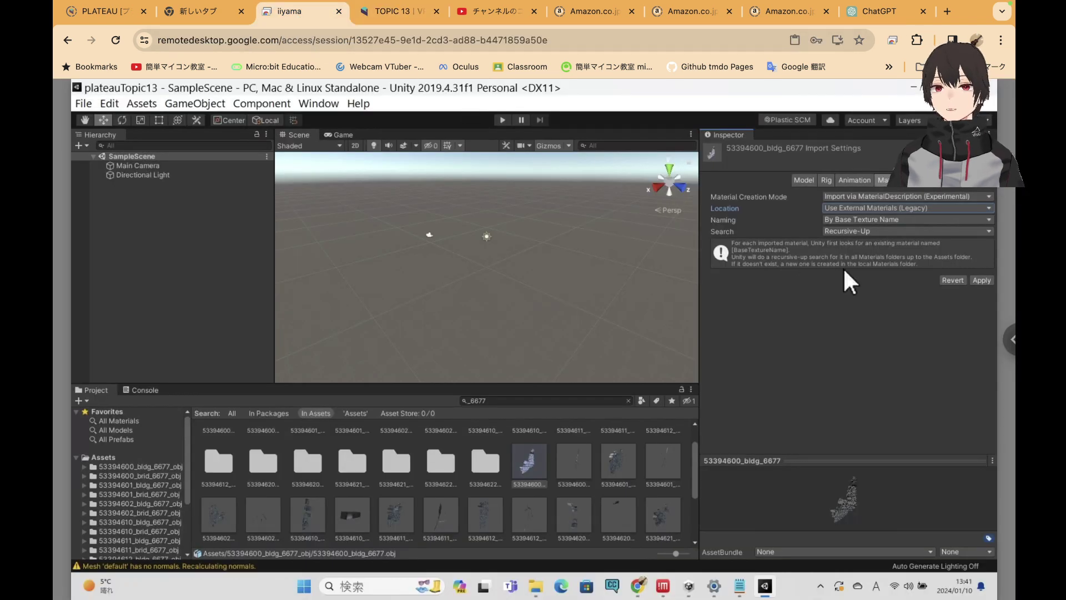
pyautogui.click(847, 230)
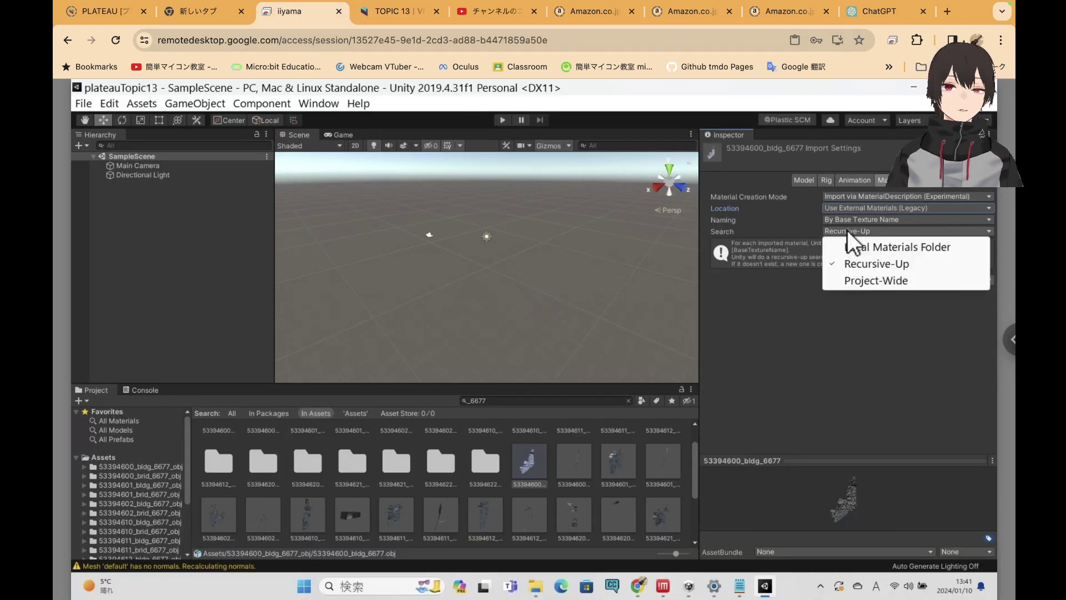
pyautogui.click(890, 247)
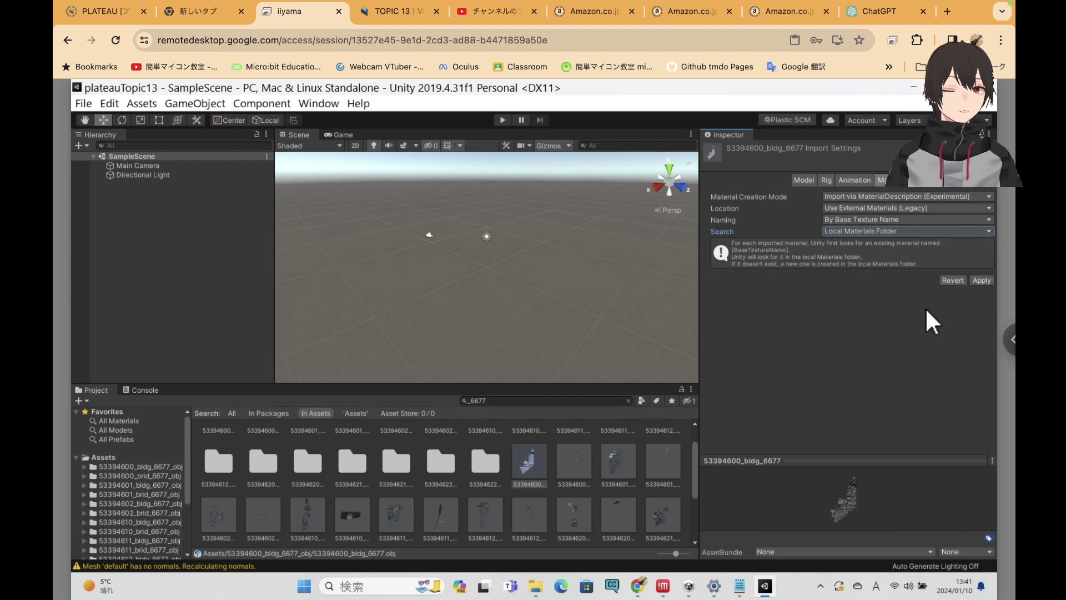
pyautogui.click(978, 280)
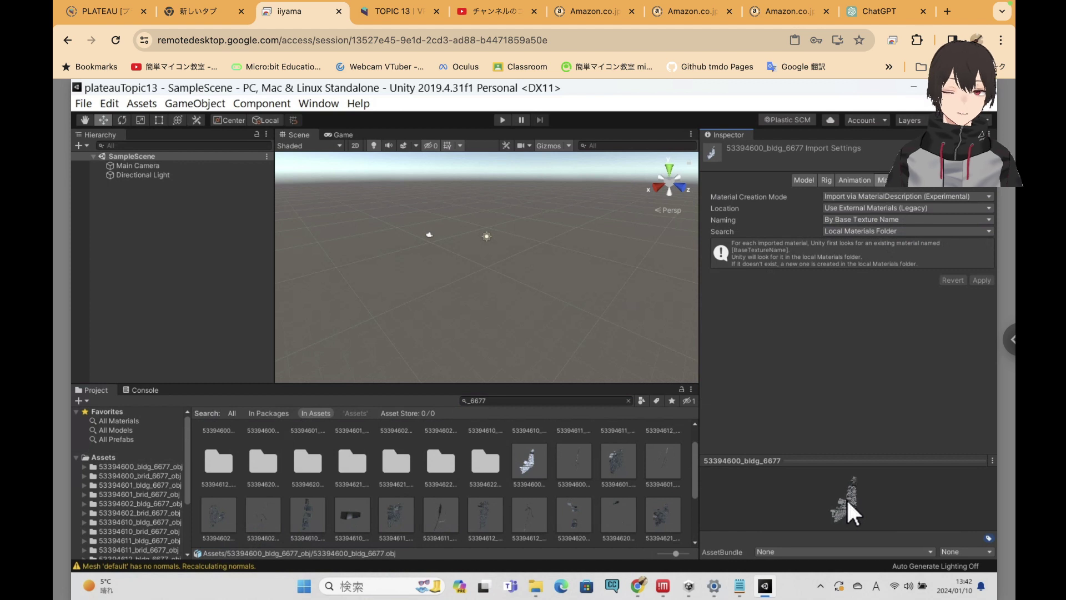
# Set 53394600_brid_6677's Material Creation Mode to Import via MaterialDescription (Experimental) and its Location to Use External Materials (Legacy)
pyautogui.click(572, 463)
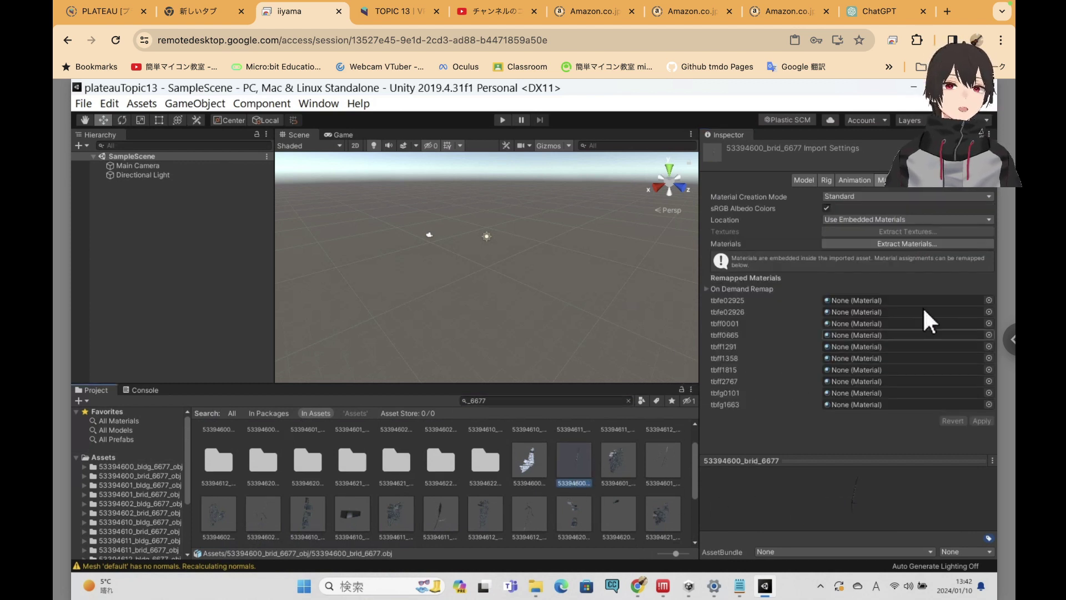
pyautogui.click(911, 196)
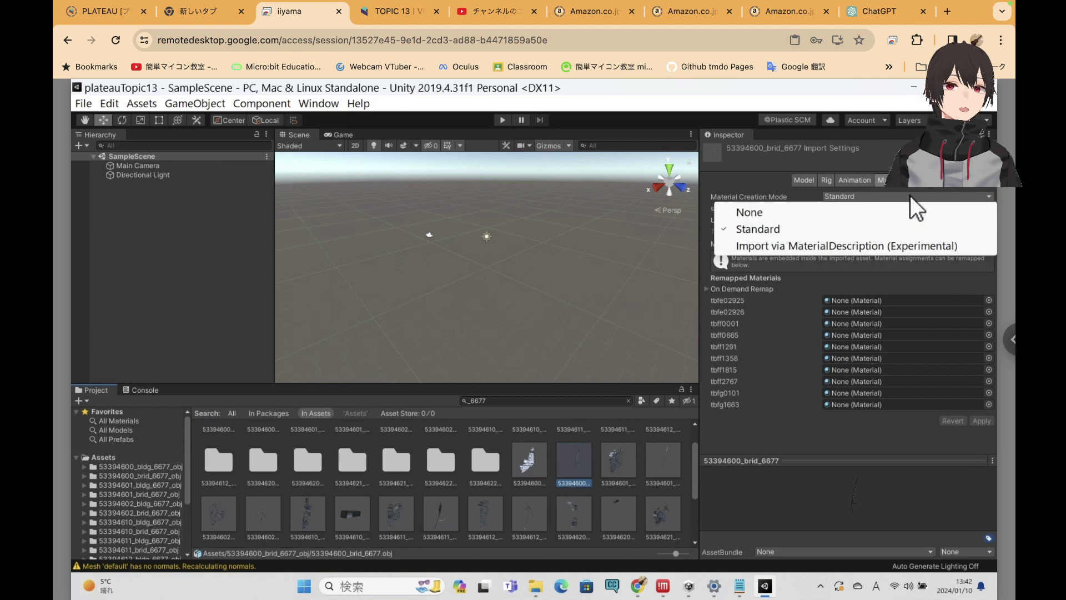
pyautogui.click(905, 245)
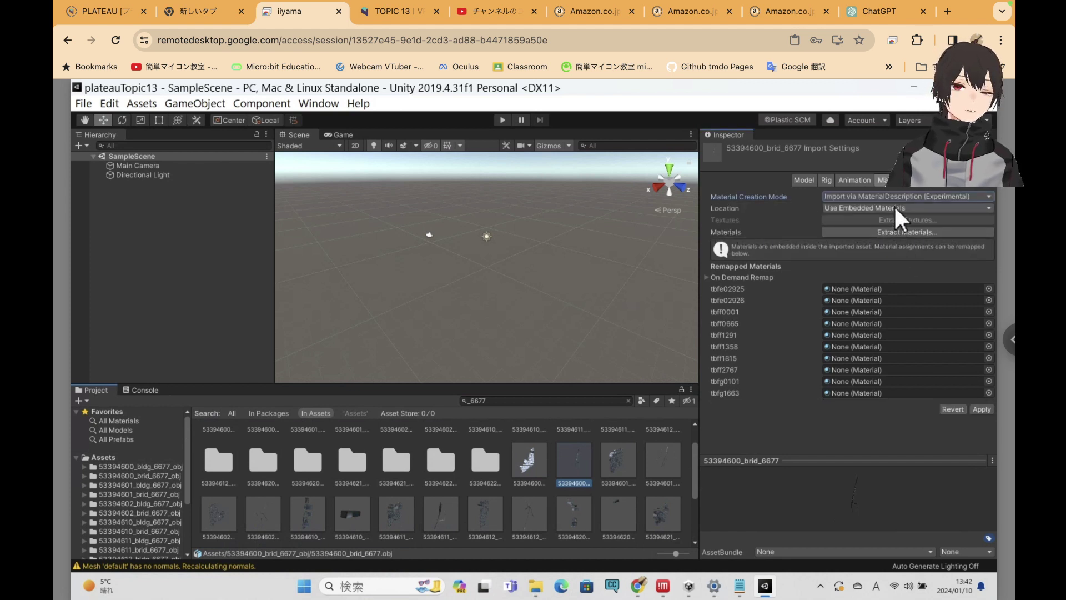
pyautogui.click(894, 206)
pyautogui.click(897, 223)
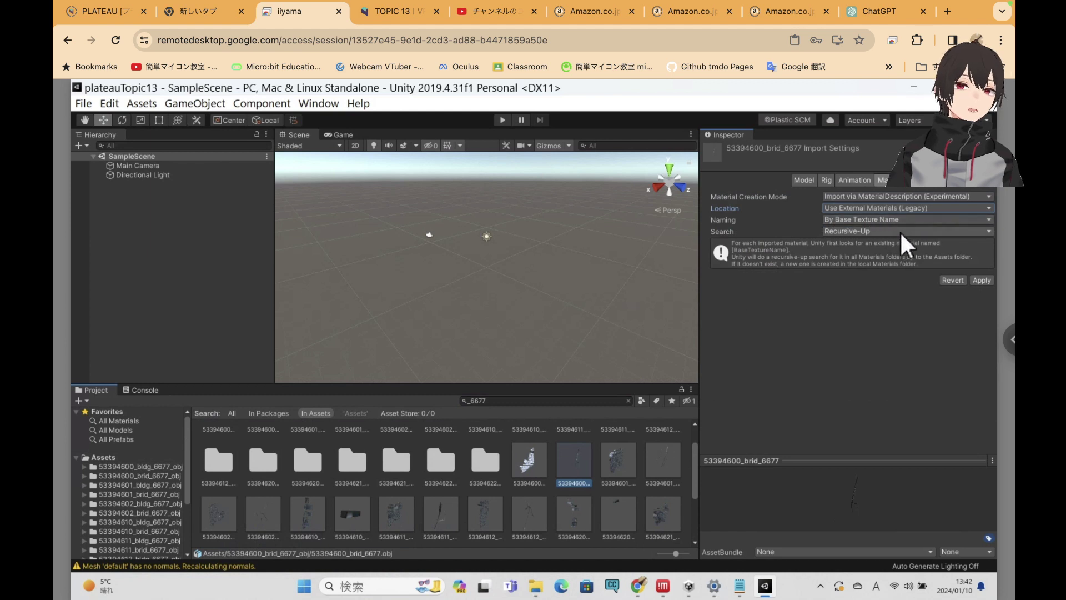
# Set the material Search of 53394600_brid_6677 to Local Materials Folder and apply its import settings
pyautogui.click(892, 230)
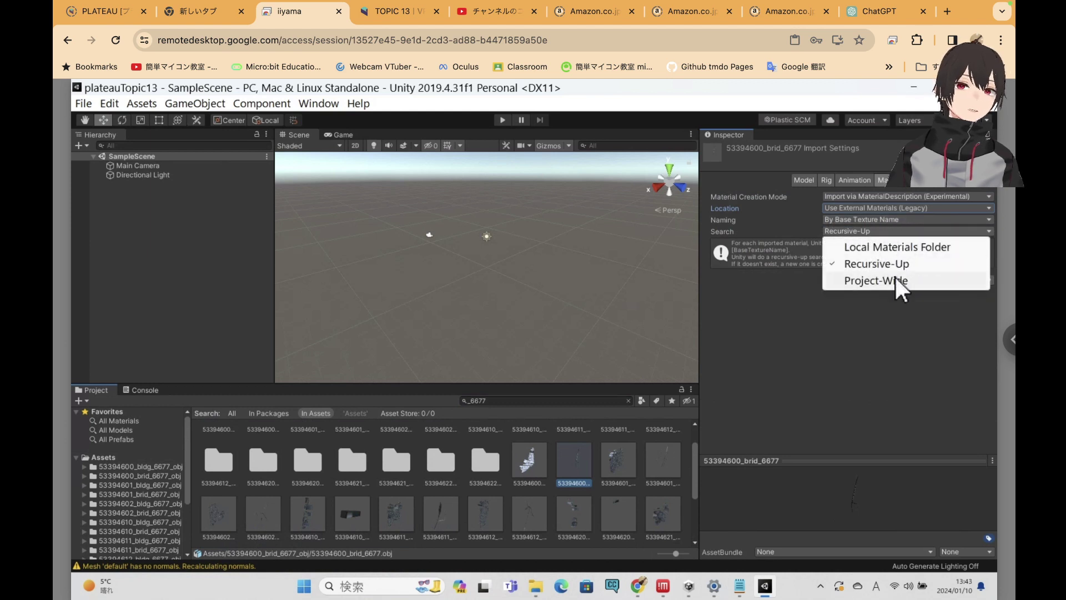
pyautogui.click(904, 248)
pyautogui.click(976, 281)
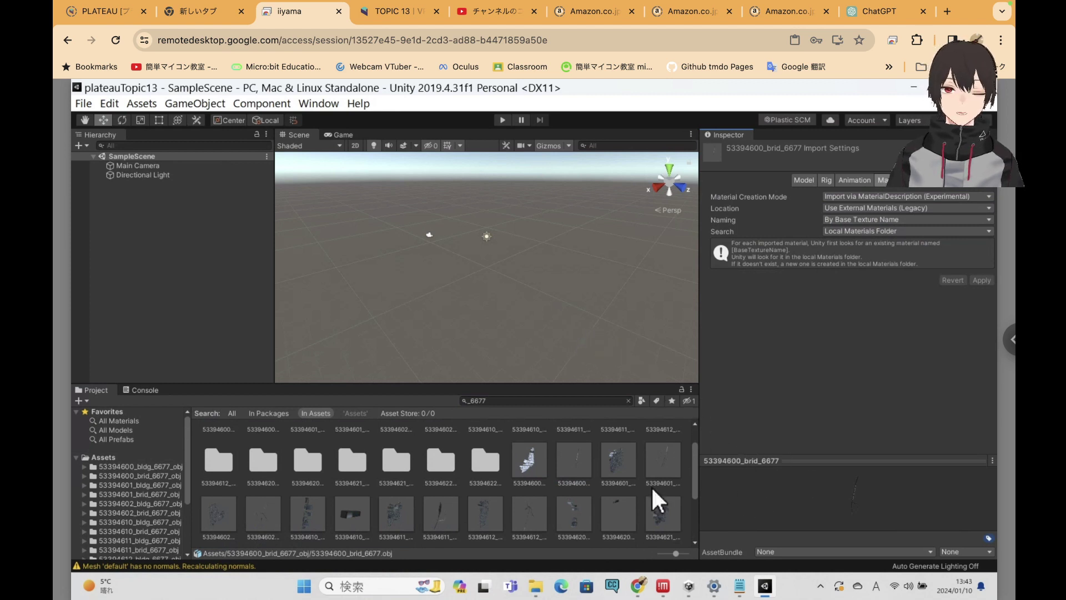
# Recheck the applied material settings of 53394600_brid_6677 and select the 53394601_bldg_6677 building model
pyautogui.click(613, 452)
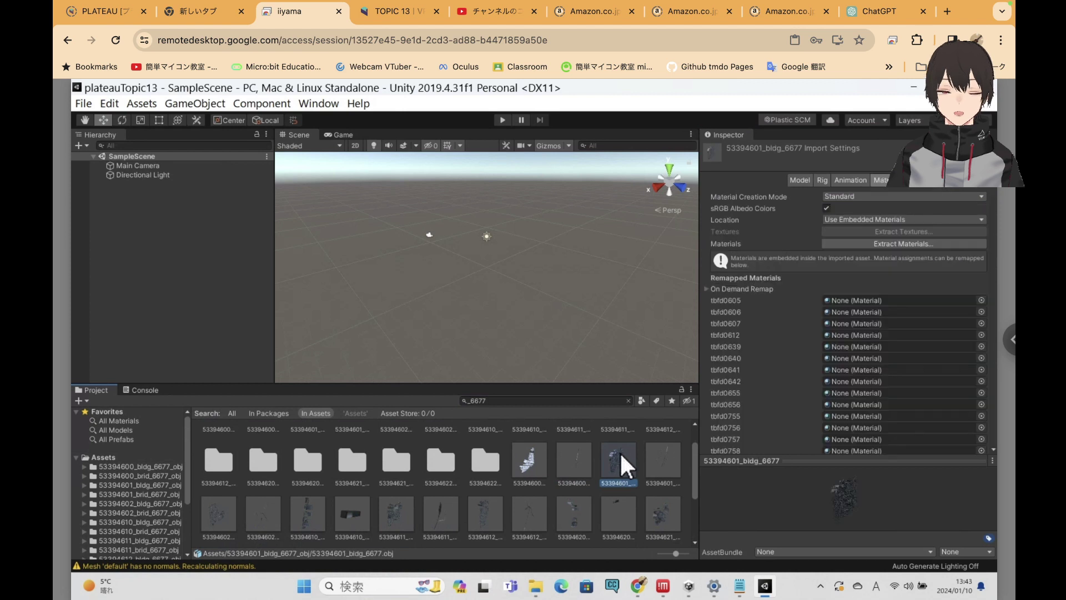
pyautogui.click(579, 455)
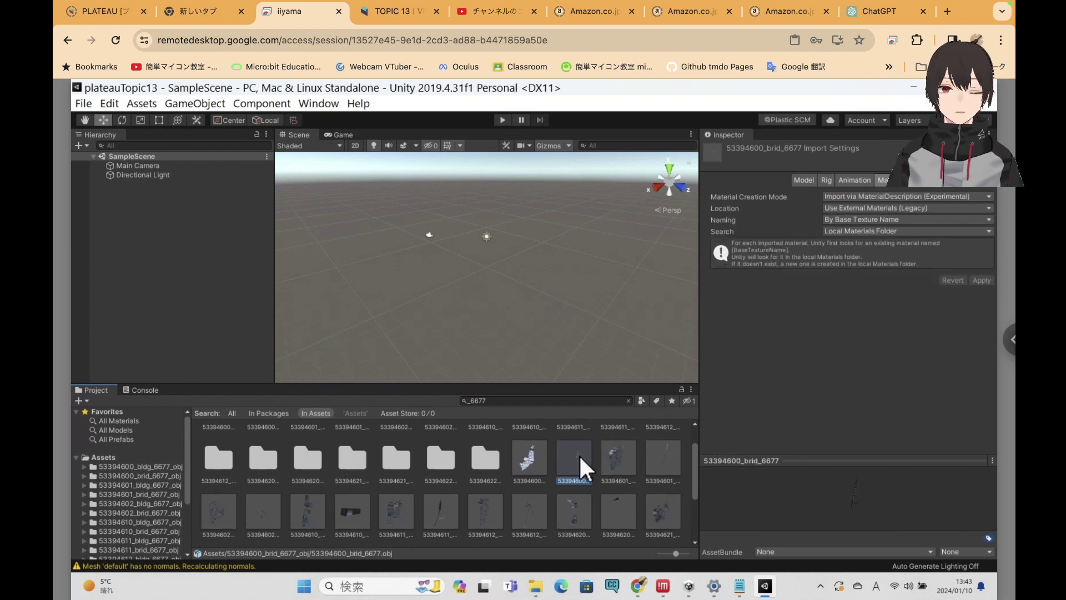
pyautogui.click(616, 456)
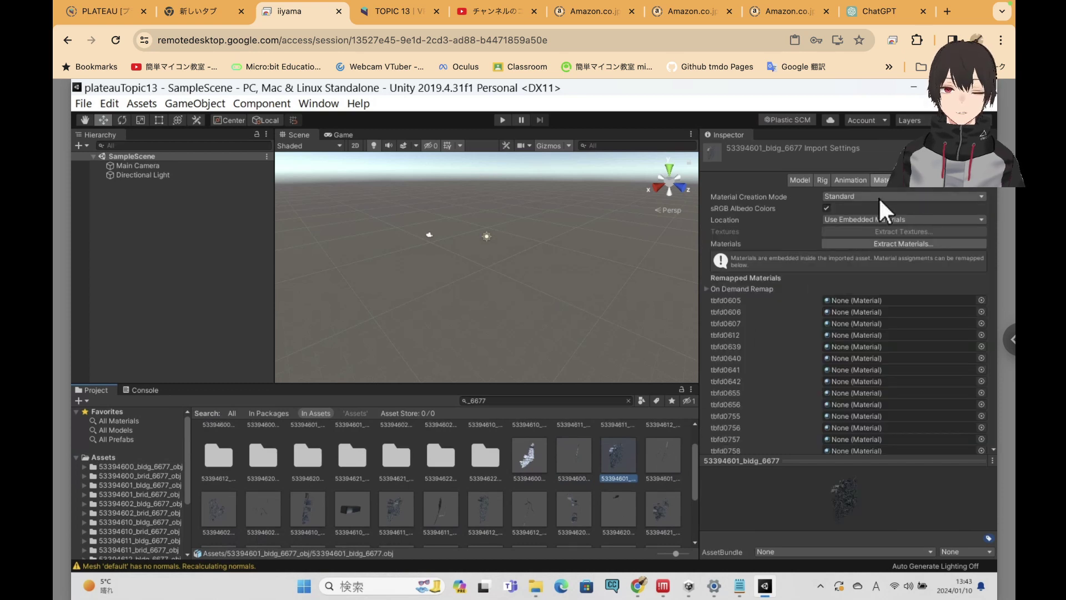
# Try Import via MaterialDescription (Experimental) and None as the Material Creation Mode of 53394601_bldg_6677
pyautogui.click(898, 198)
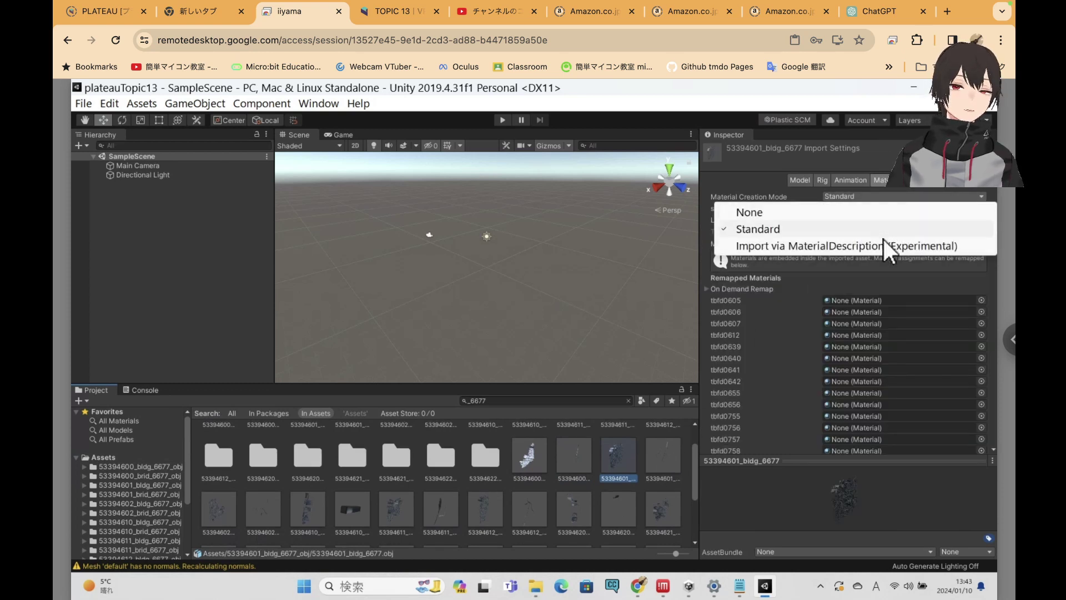
pyautogui.click(884, 241)
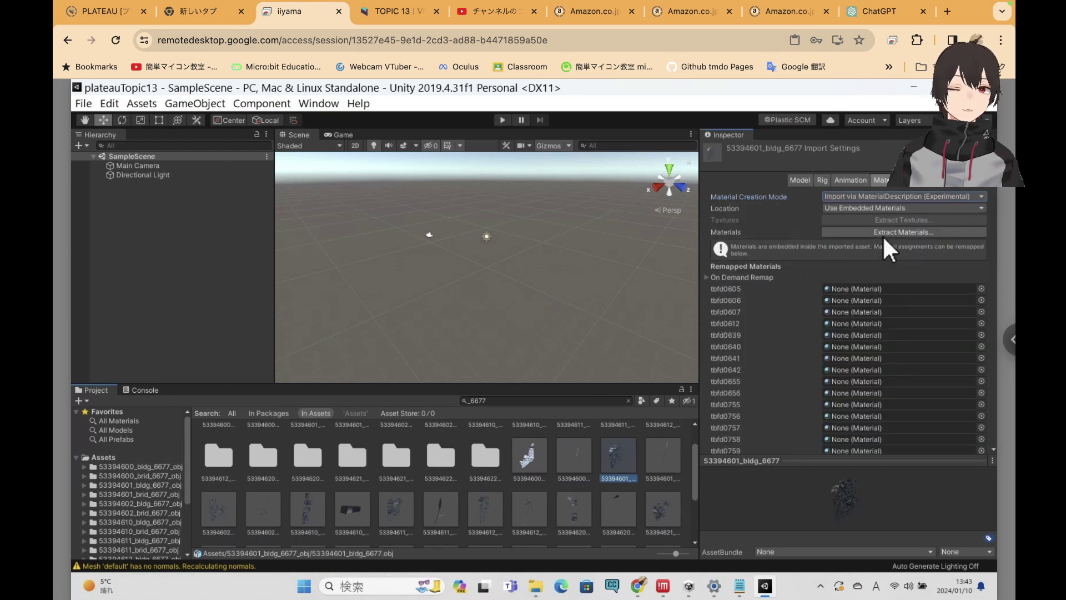
pyautogui.click(900, 186)
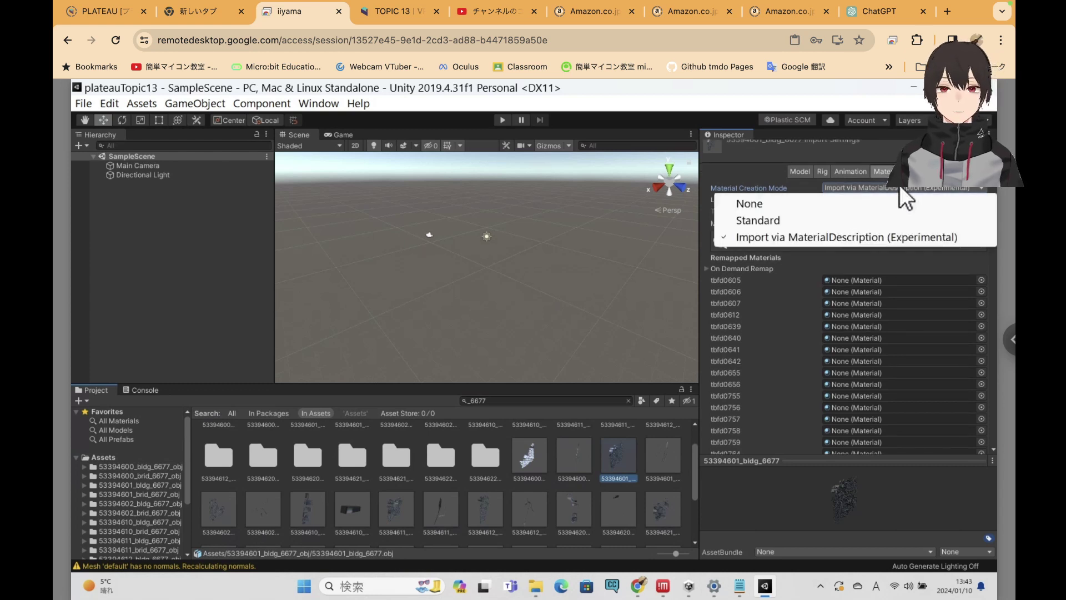
pyautogui.click(935, 186)
pyautogui.click(935, 182)
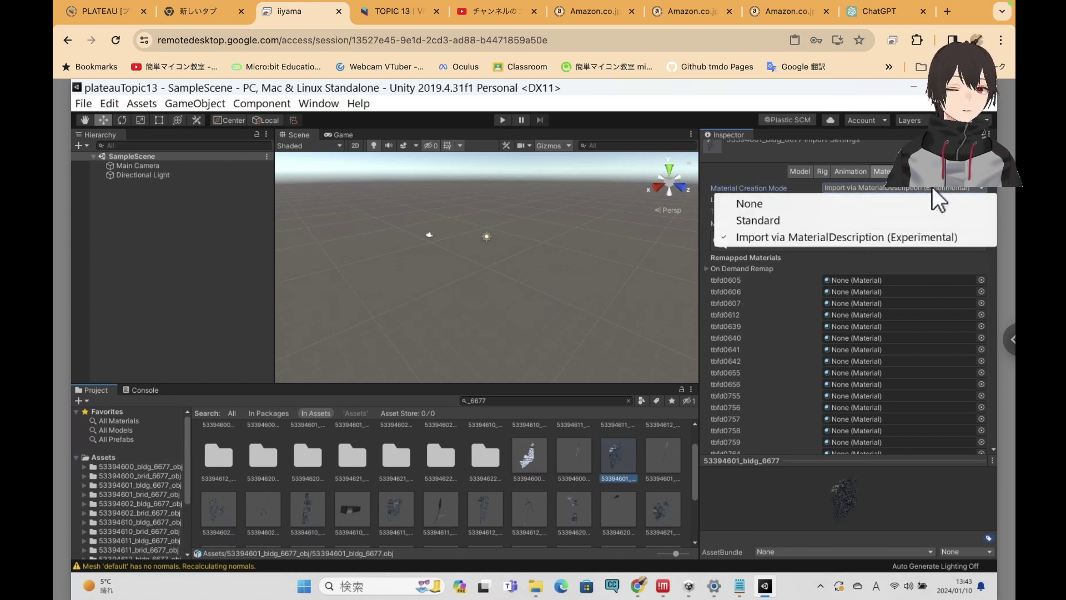
pyautogui.click(888, 204)
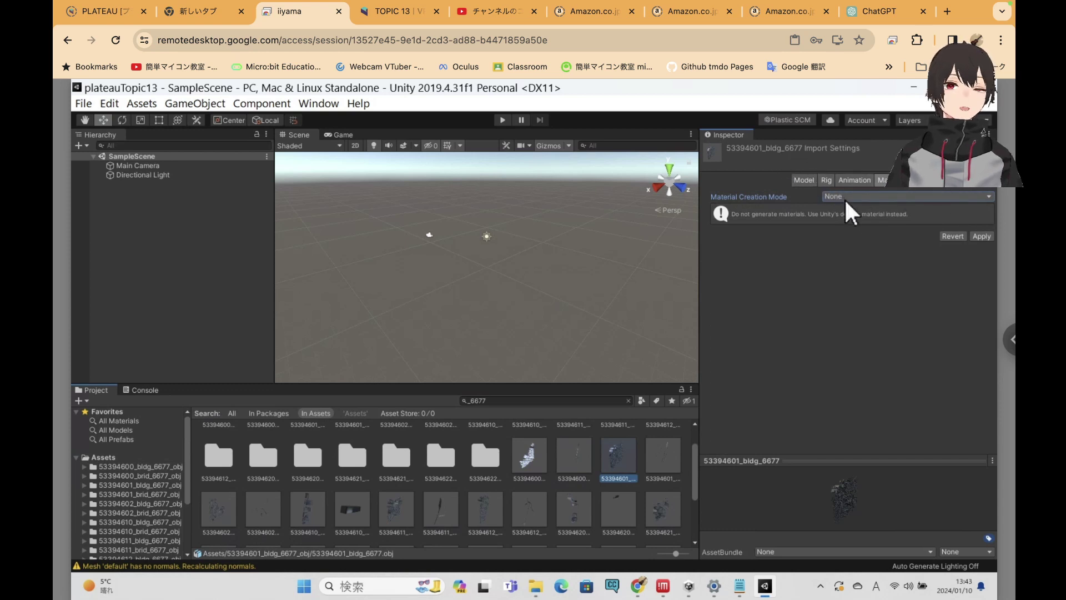
# Try to go back to 53394600_brid_6677, cancel at the unapplied import settings and reselect 53394601_bldg_6677
pyautogui.click(572, 450)
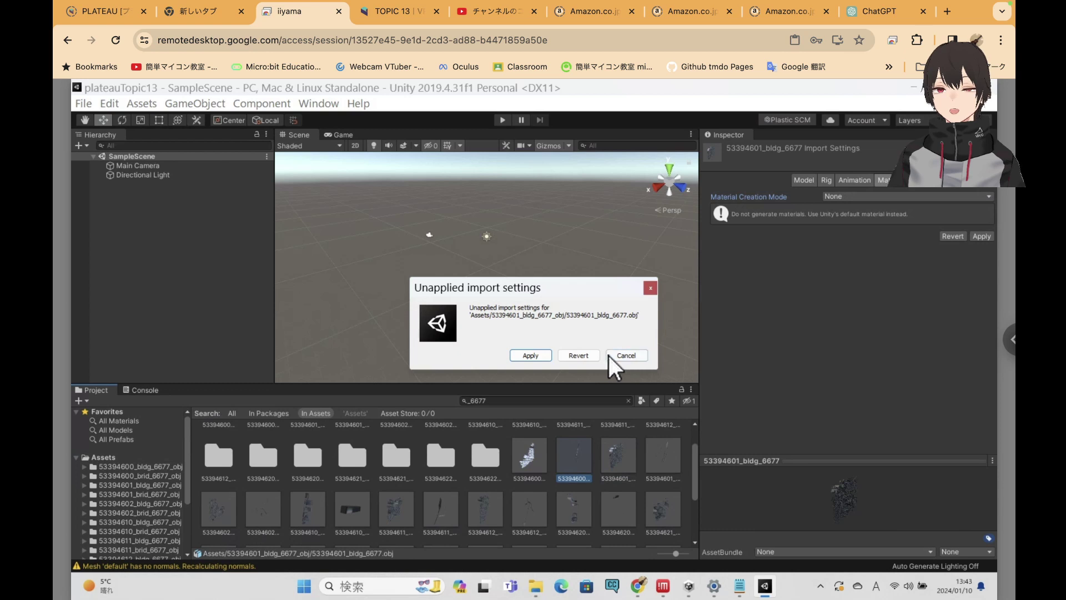
pyautogui.click(609, 356)
pyautogui.click(564, 459)
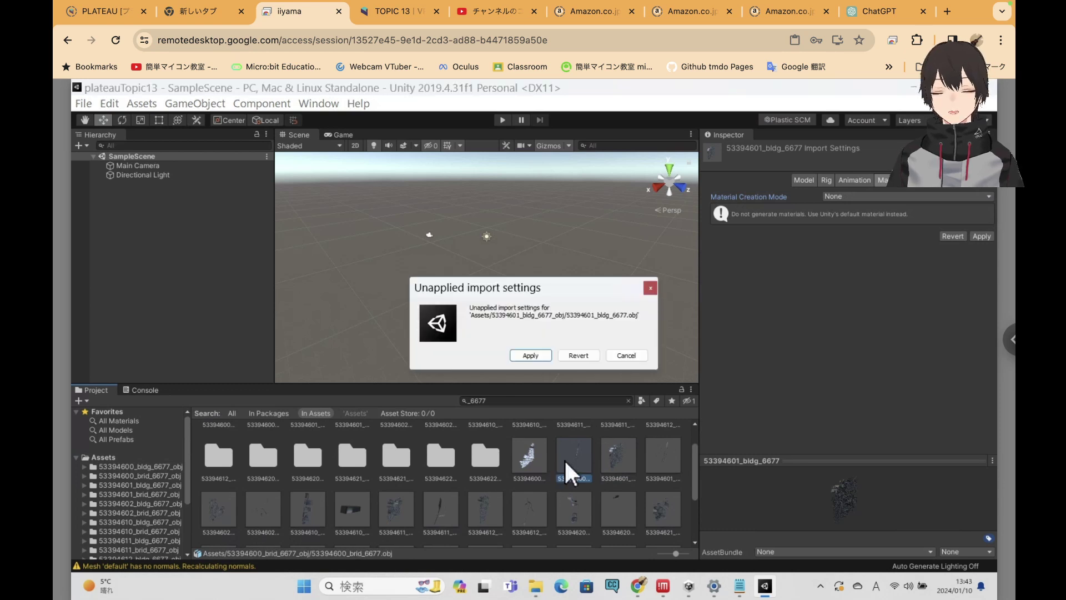
pyautogui.click(623, 355)
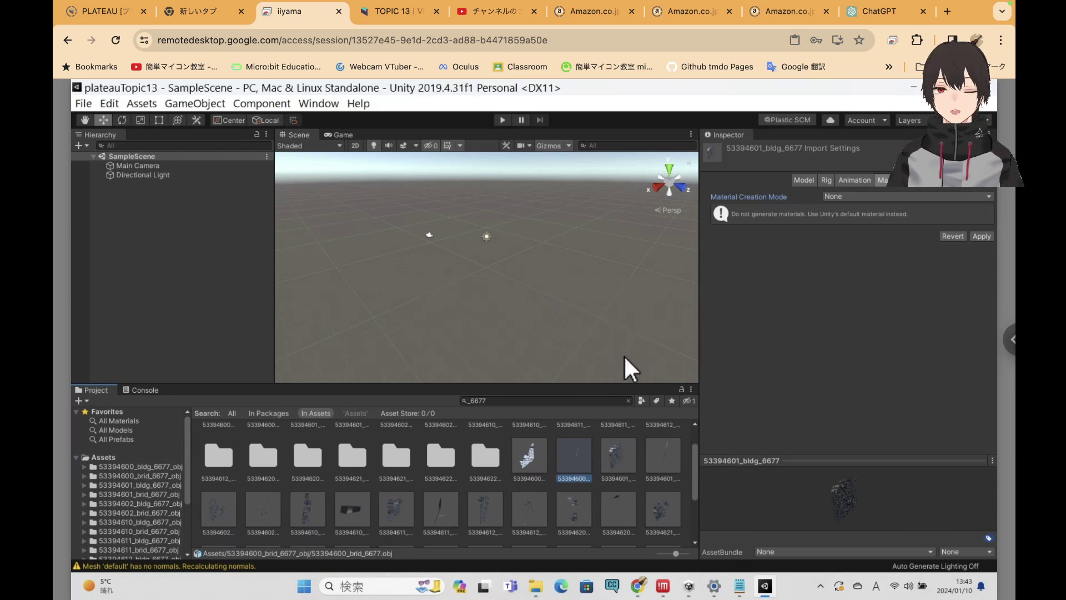
pyautogui.click(617, 452)
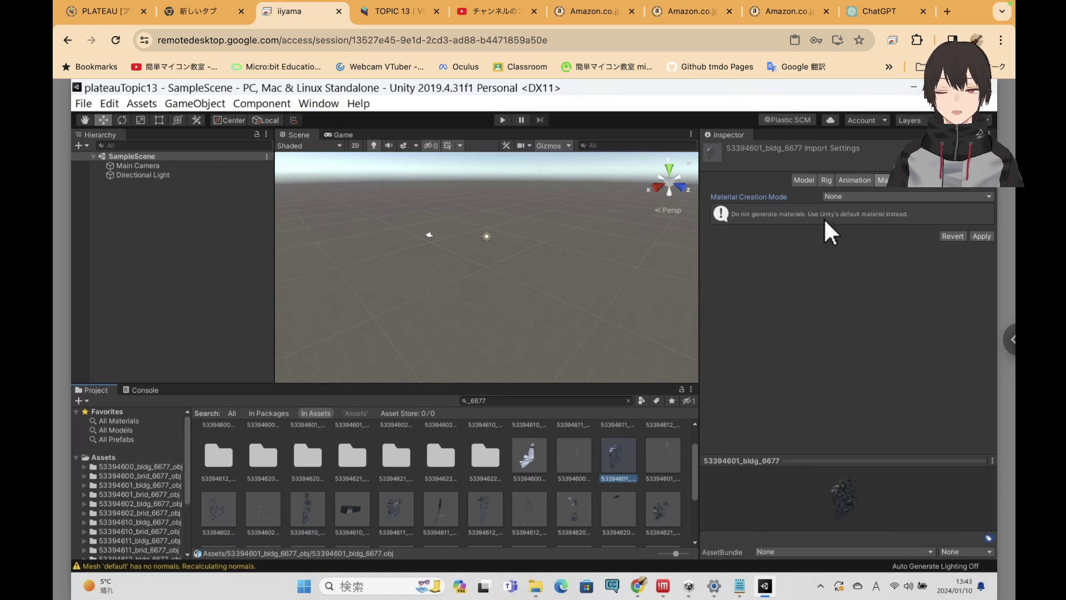
# Set the Material Creation Mode of 53394601_bldg_6677 back to Standard
pyautogui.click(873, 192)
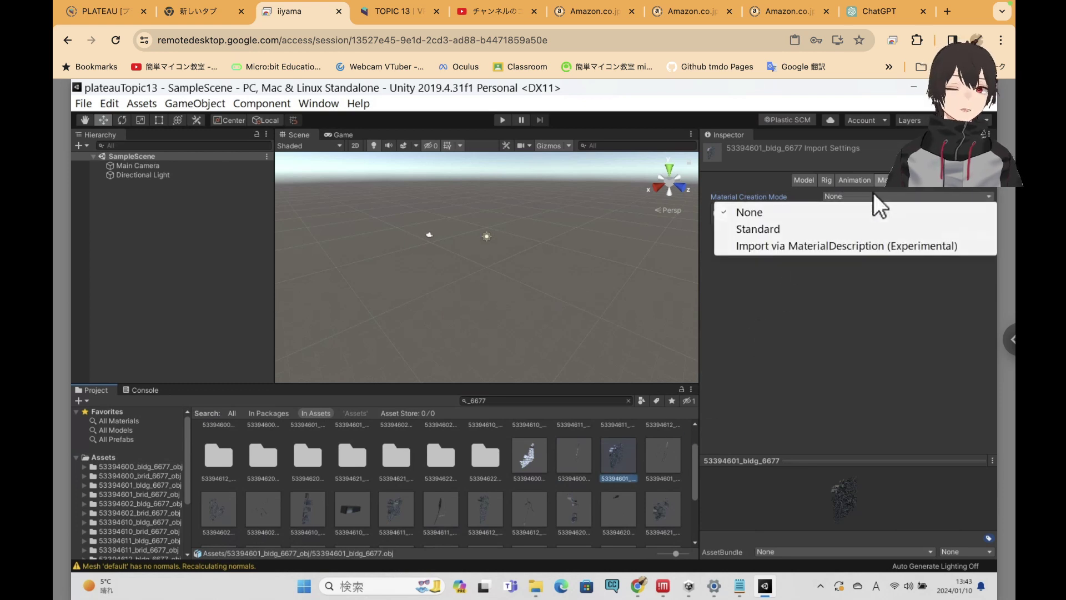
pyautogui.click(860, 223)
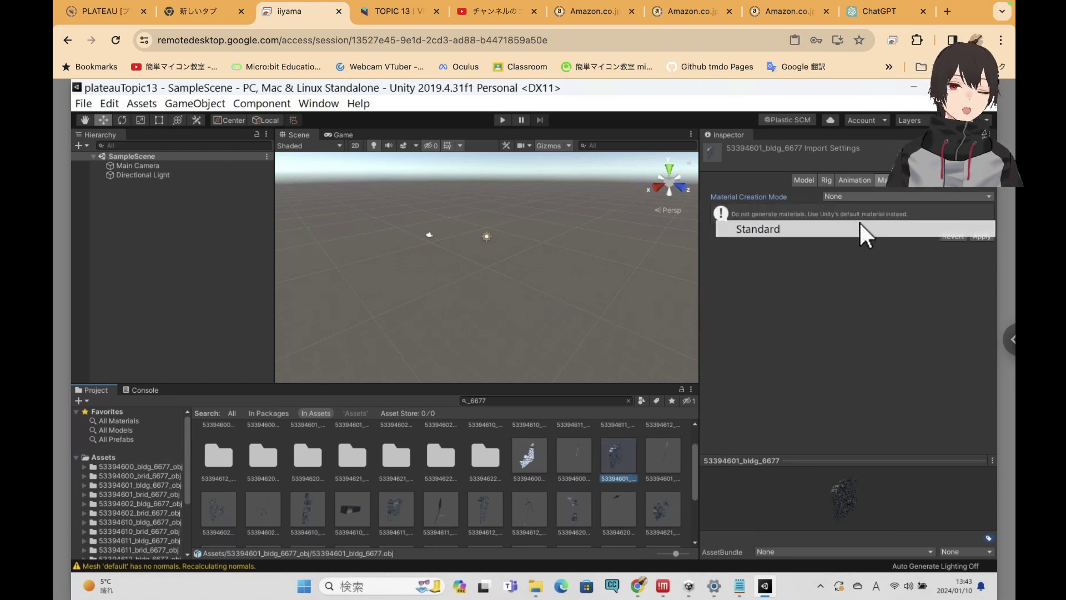
pyautogui.click(888, 194)
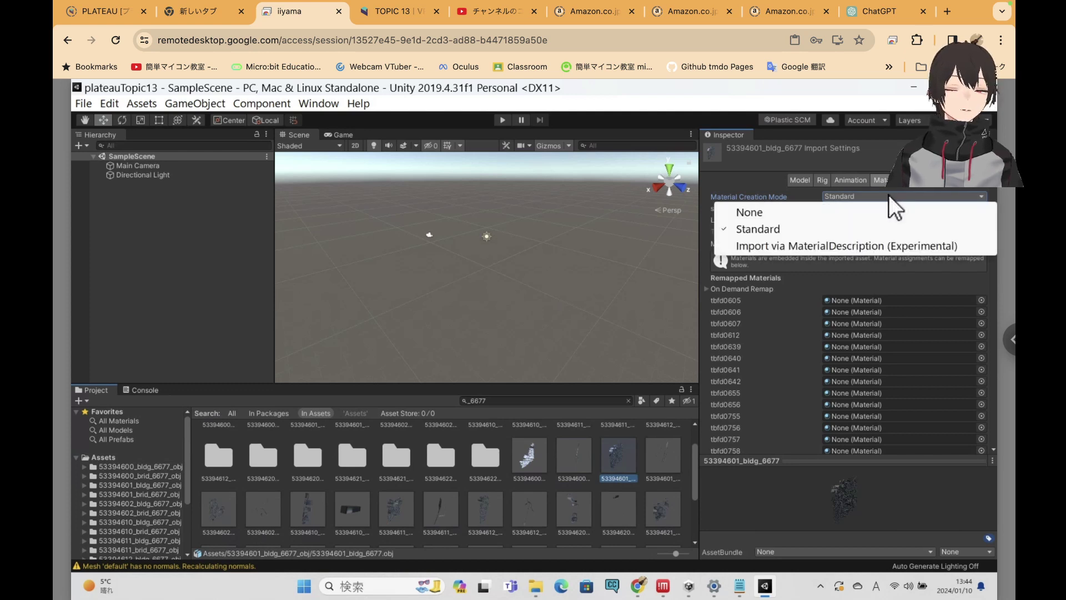
pyautogui.click(889, 194)
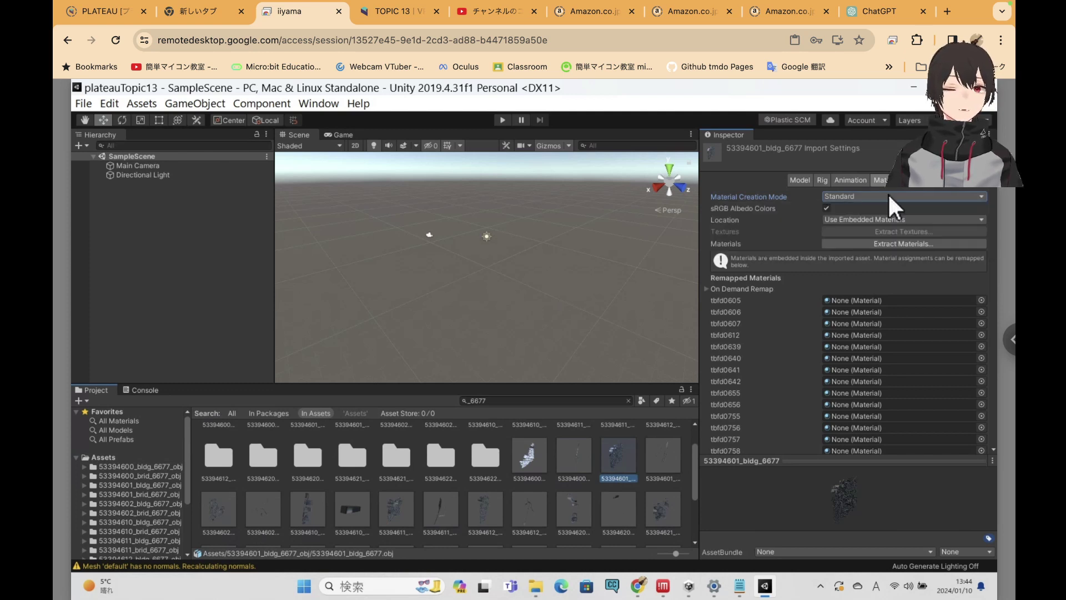
# Set 53394601_bldg_6677's Material Creation Mode to Import via MaterialDescription (Experimental) and its Location to Use External Materials (Legacy)
pyautogui.click(860, 196)
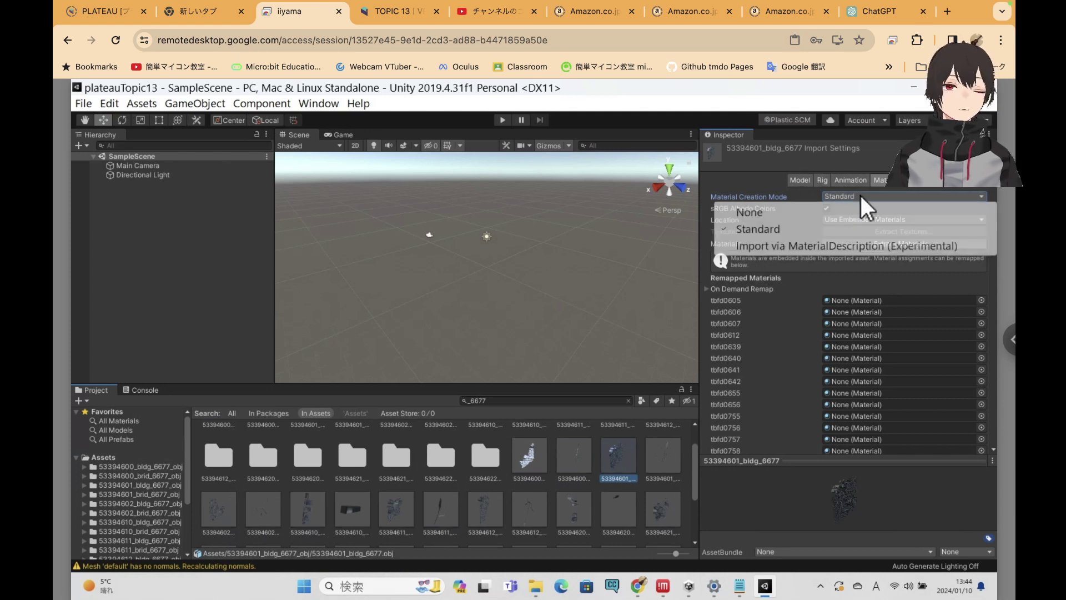
pyautogui.click(865, 245)
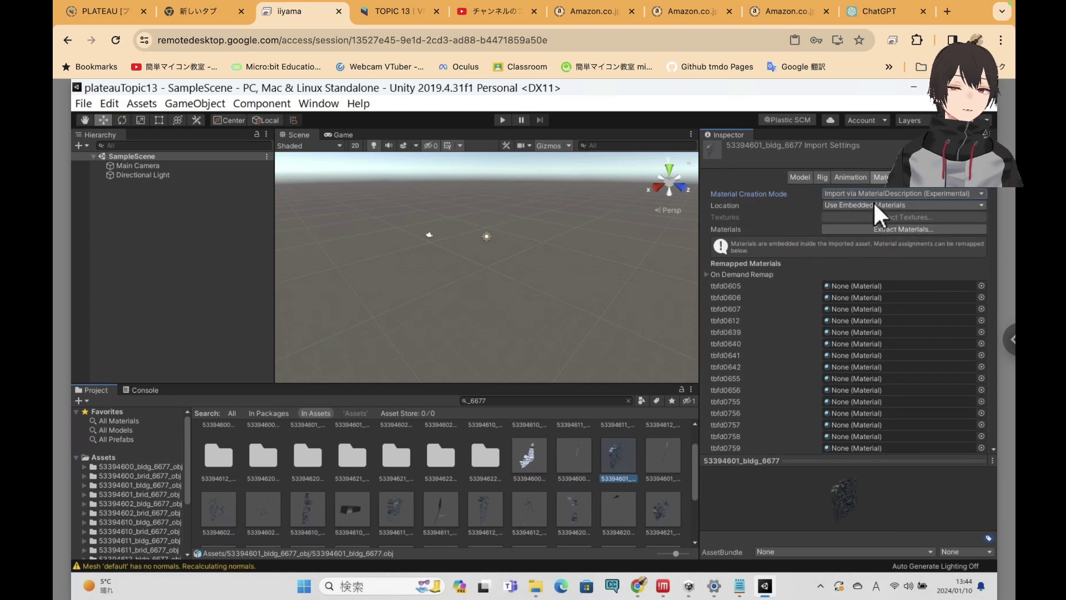
pyautogui.click(874, 202)
pyautogui.click(871, 220)
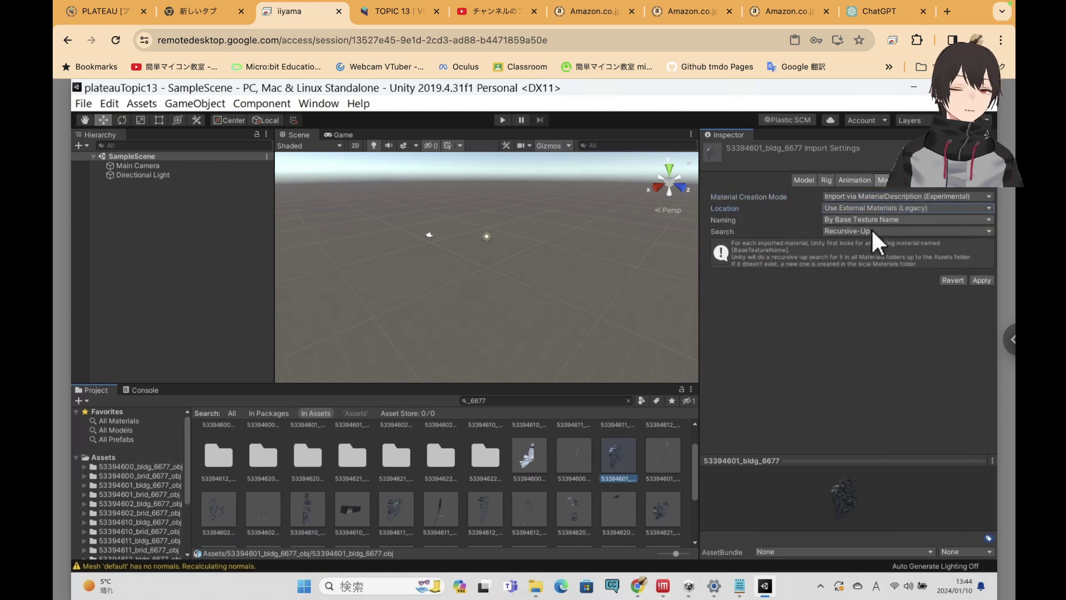
# Set the material Search of 53394601_bldg_6677 to Local Materials Folder and apply its import settings
pyautogui.click(872, 232)
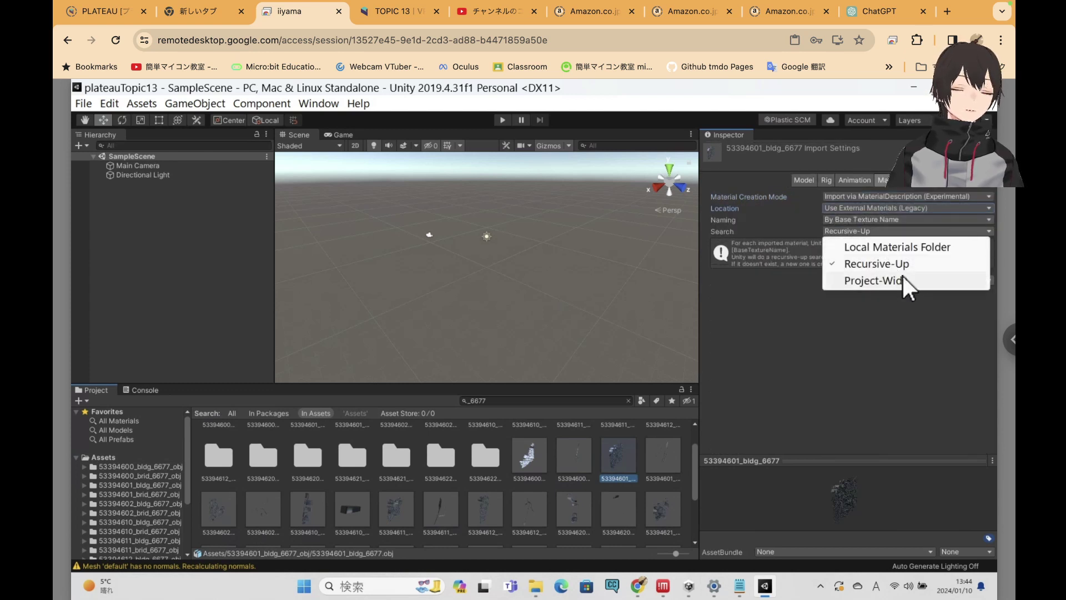
pyautogui.click(897, 247)
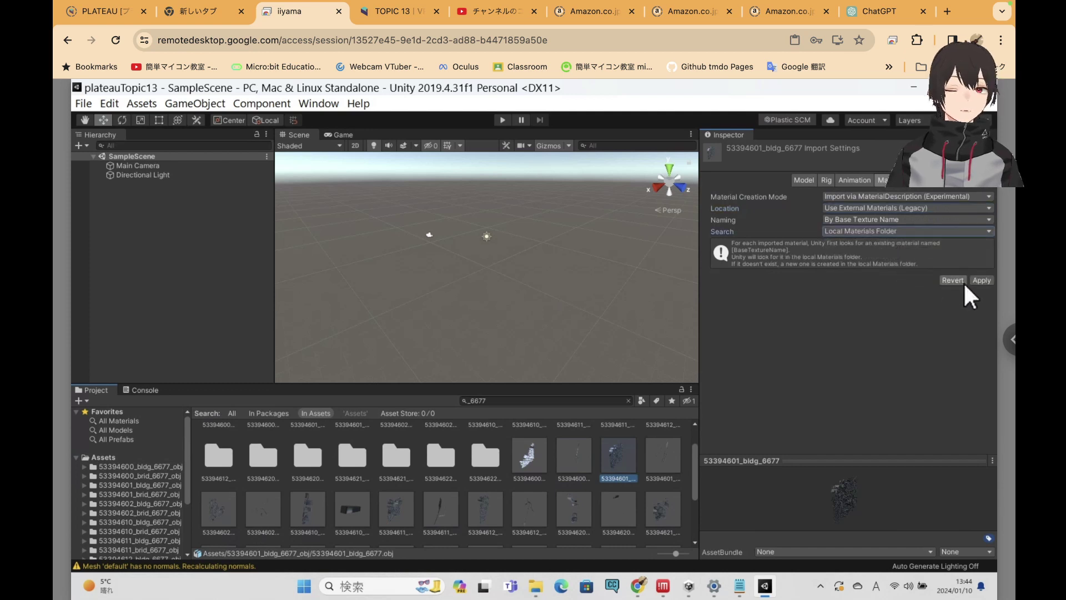
pyautogui.click(980, 280)
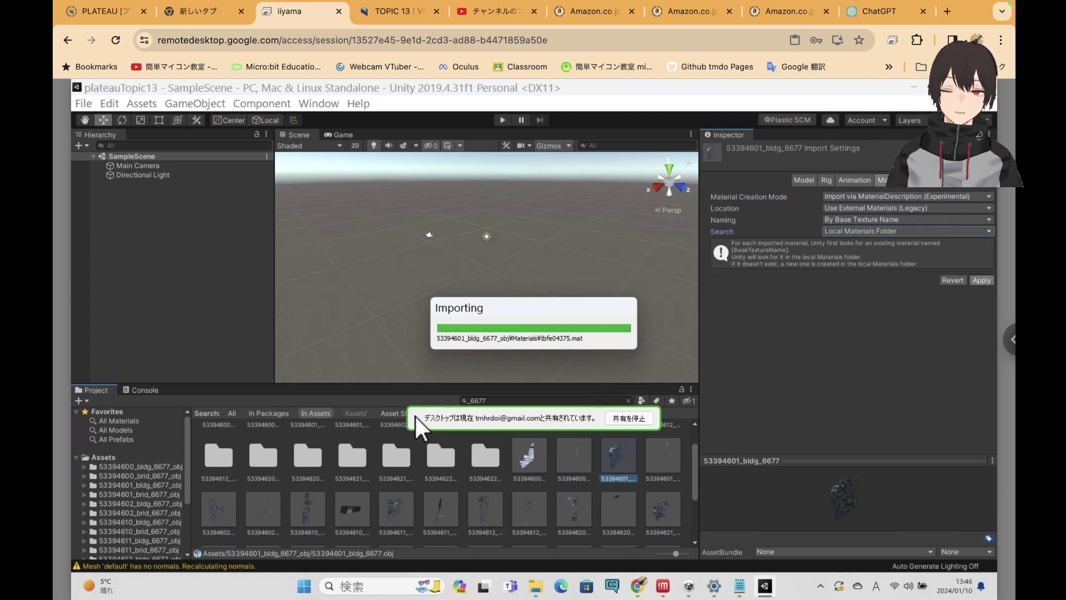
# Move the desktop-sharing notice out of the way and check the import settings of 53394600_brid_6677
pyautogui.moveTo(416, 416); pyautogui.dragTo(937, 425)
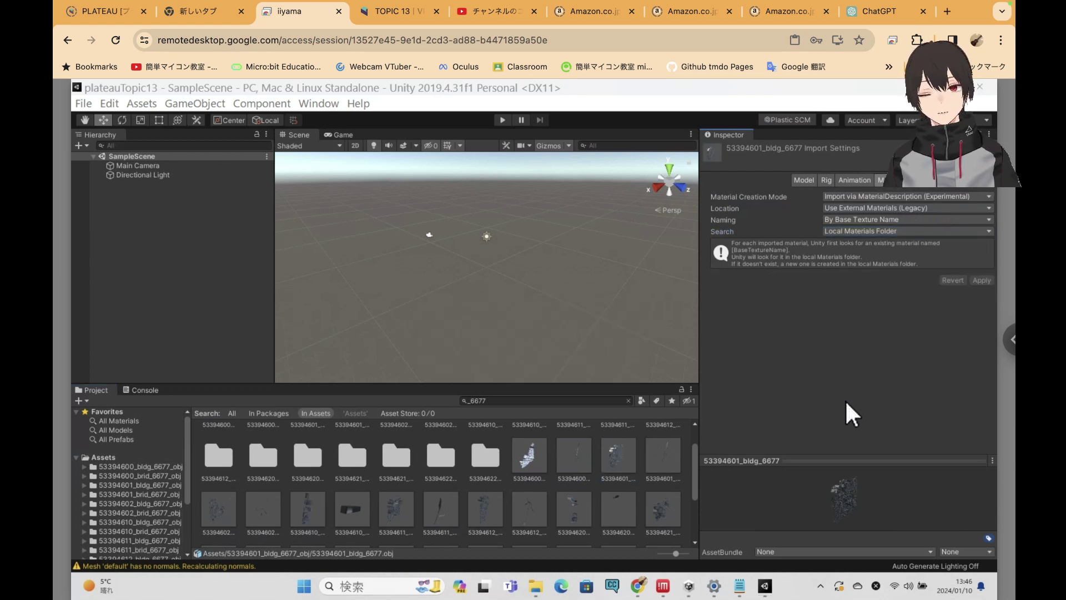
pyautogui.click(577, 455)
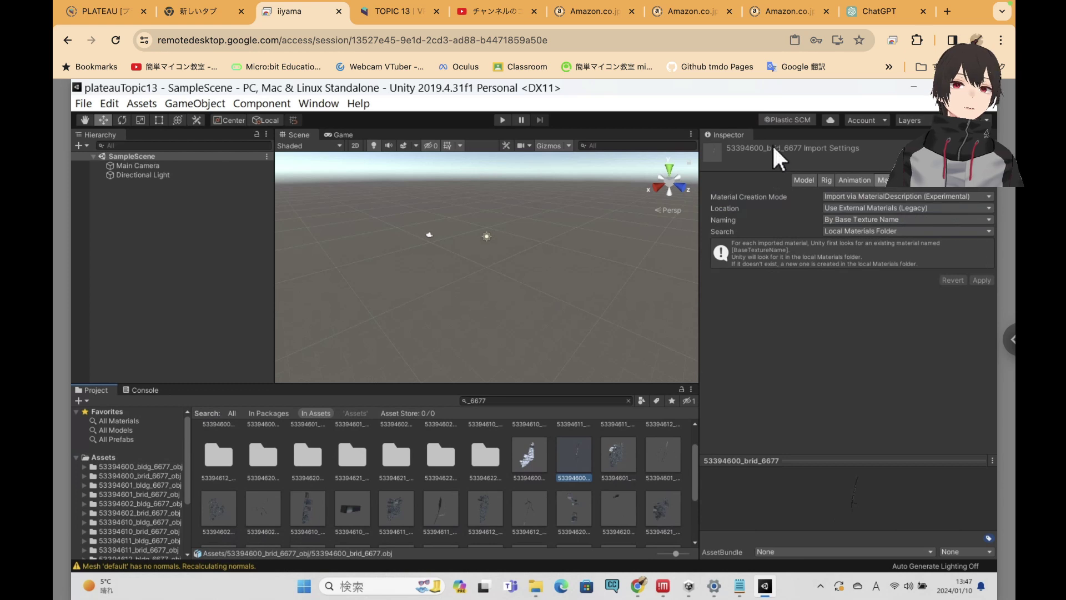
# Set 53394601_brid_6677's Material Creation Mode to Import via MaterialDescription (Experimental) and its Location to Use External Materials (Legacy)
pyautogui.click(663, 461)
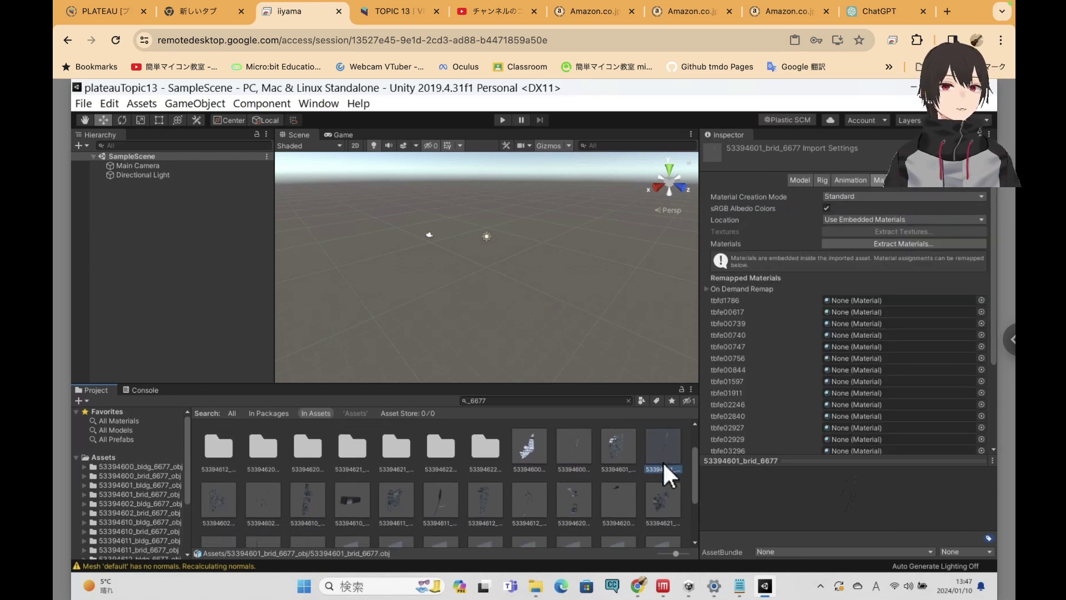
pyautogui.scroll(1, 662, 461)
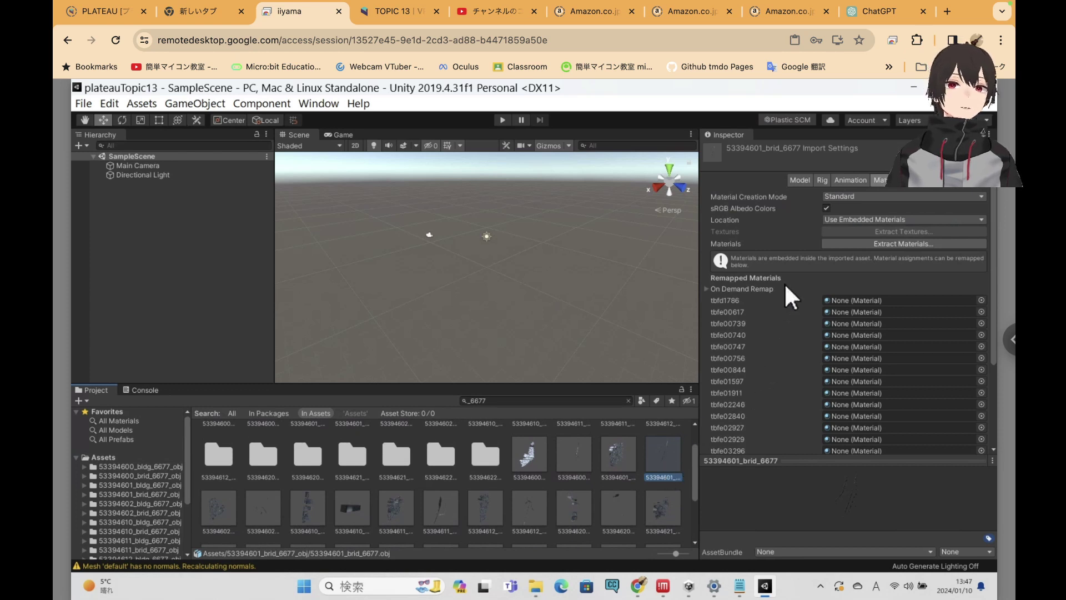
pyautogui.click(875, 195)
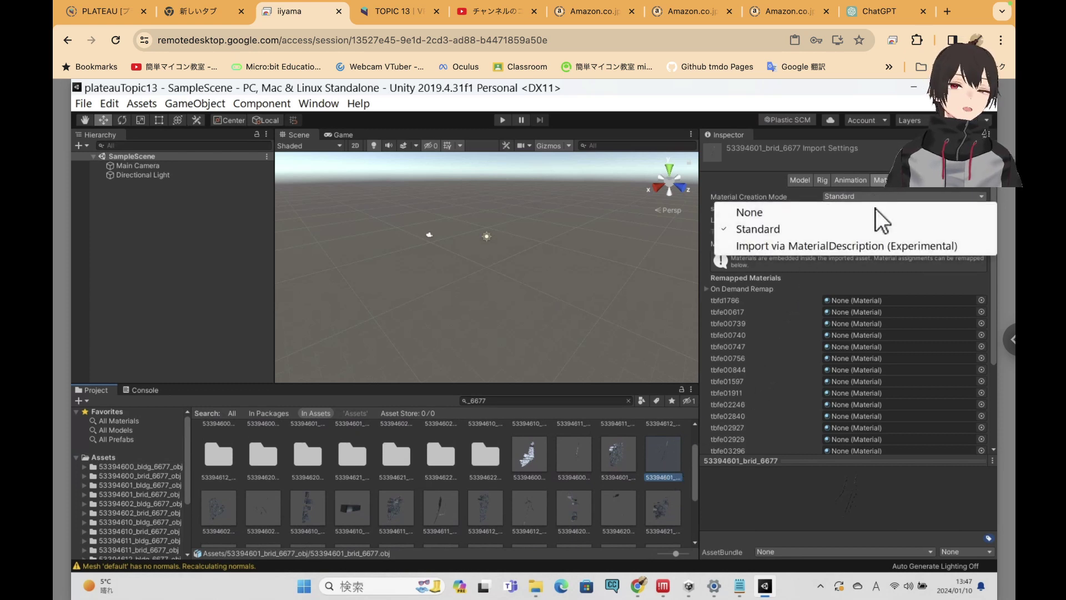
pyautogui.click(875, 245)
pyautogui.click(867, 207)
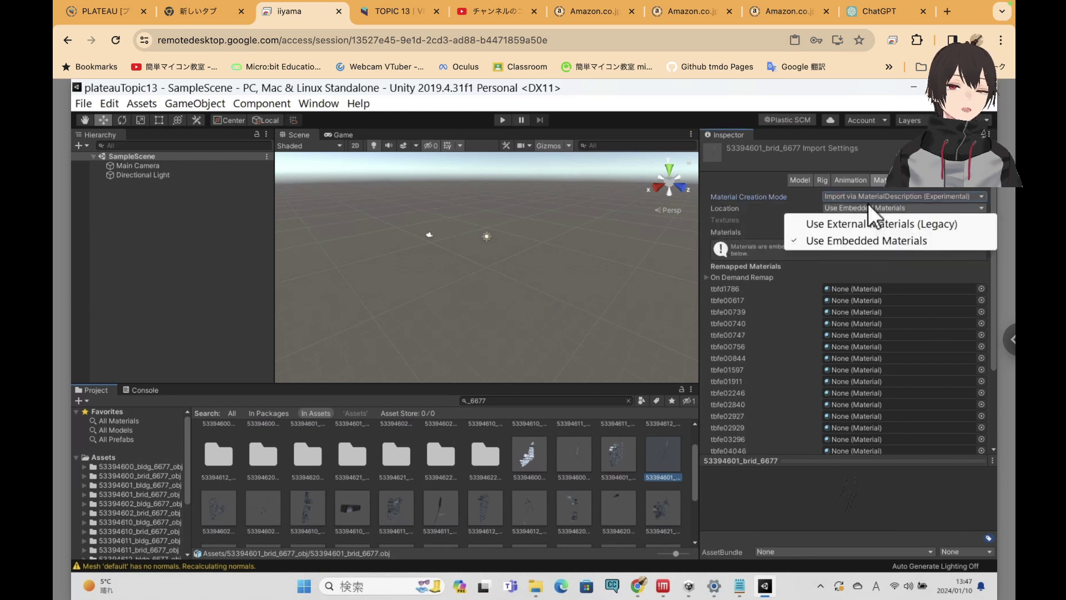
pyautogui.click(870, 223)
# Set the material Search of 53394601_brid_6677 to Local Materials Folder and apply its import settings
pyautogui.click(869, 230)
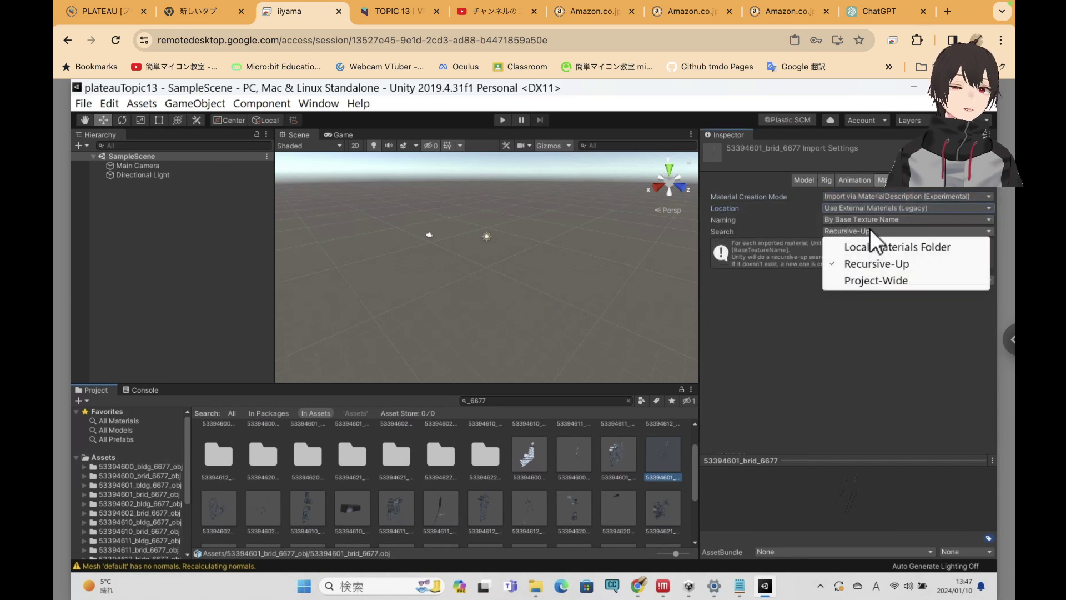
pyautogui.click(882, 247)
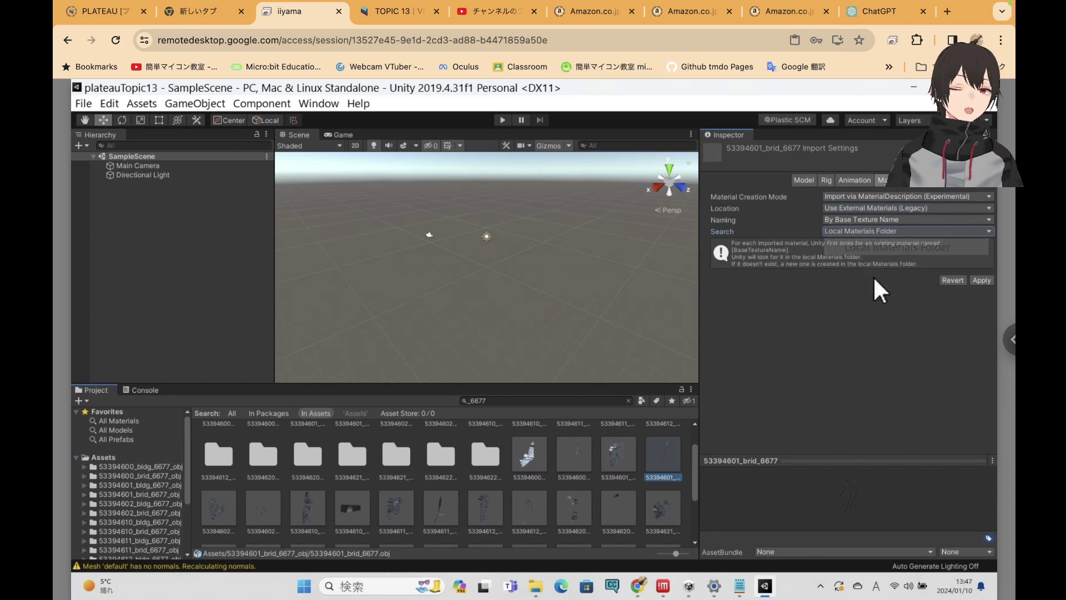
pyautogui.click(981, 279)
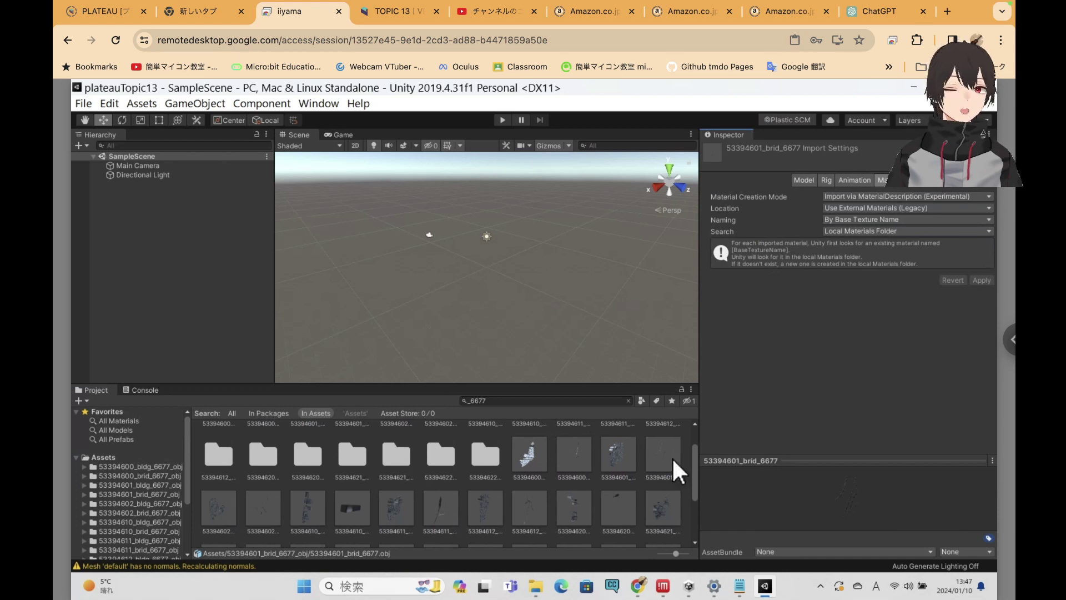
# Look at 53394602_bldg_6677's import settings, then select the terrain model 53395600_dem_6677
pyautogui.click(217, 498)
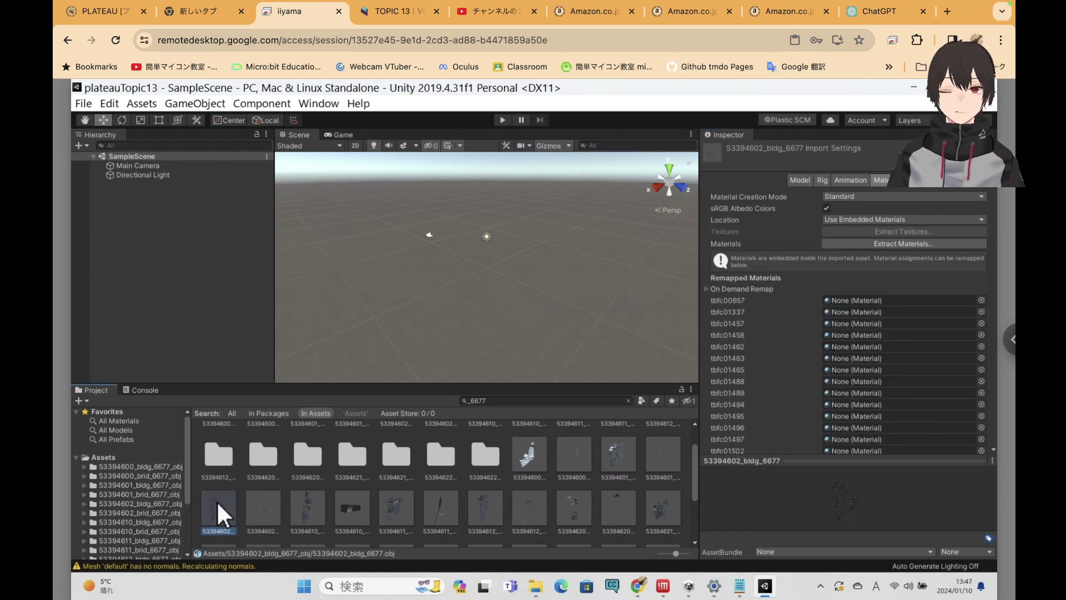
pyautogui.scroll(-3, 235, 504)
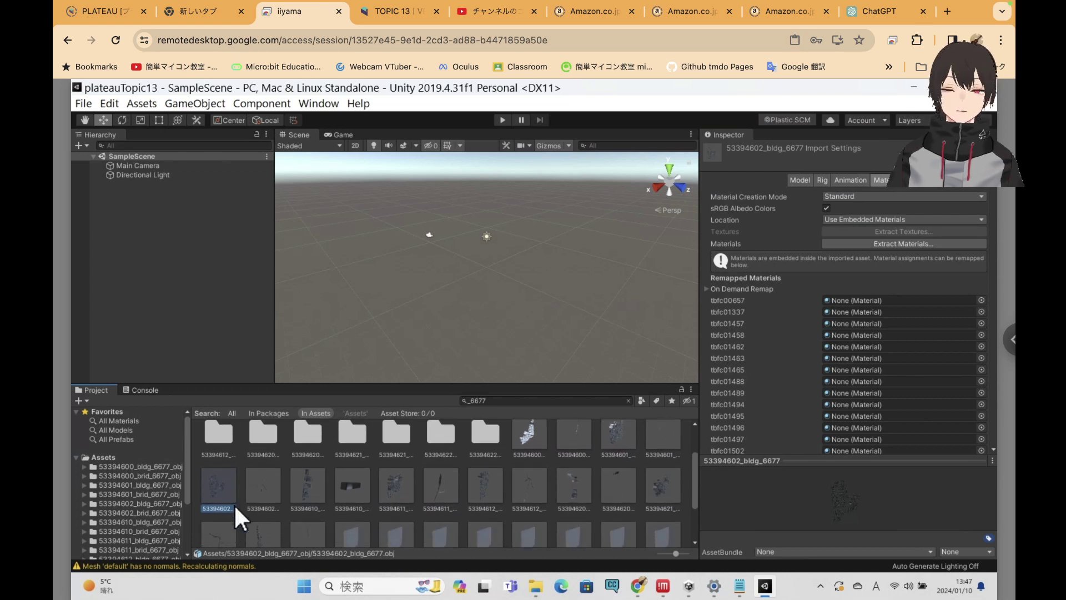
pyautogui.scroll(-1, 235, 504)
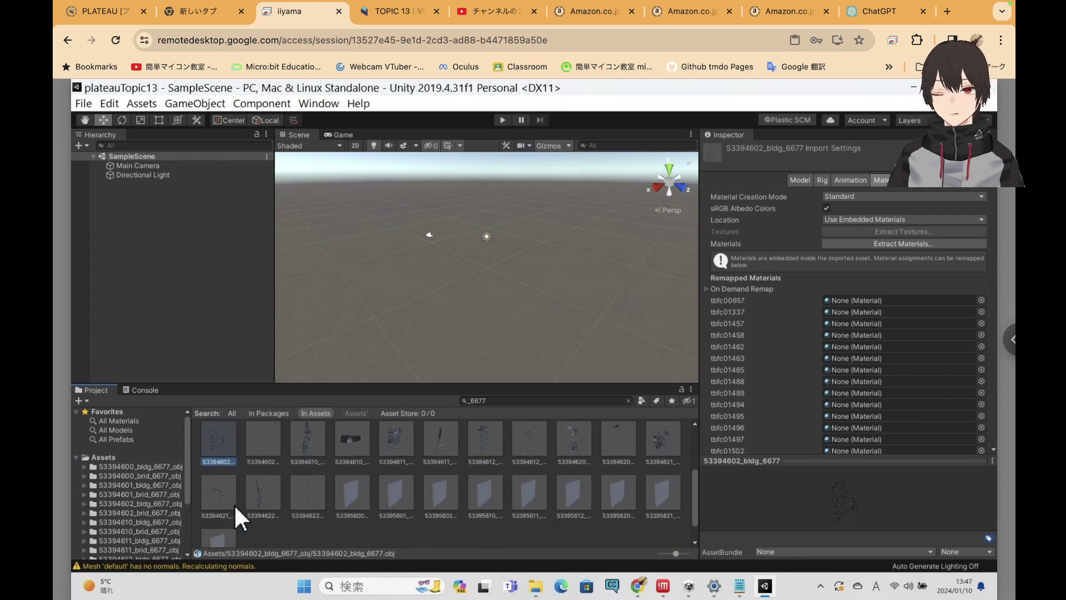
pyautogui.click(355, 490)
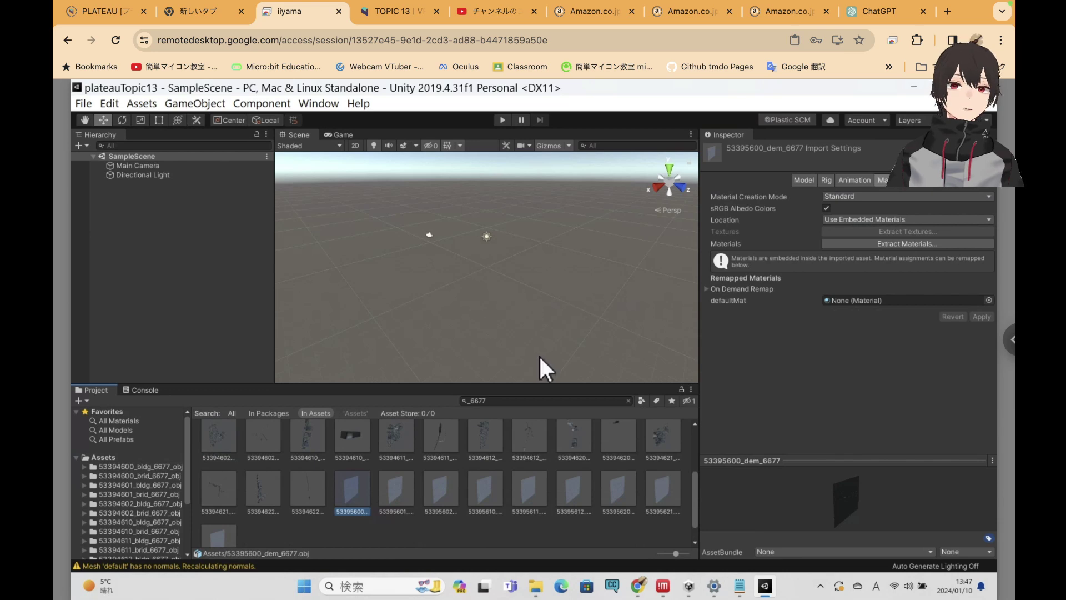
# Switch to the TOPIC 13 tutorial page and read the terrain (dem) object instructions below figure 13-7
pyautogui.click(383, 11)
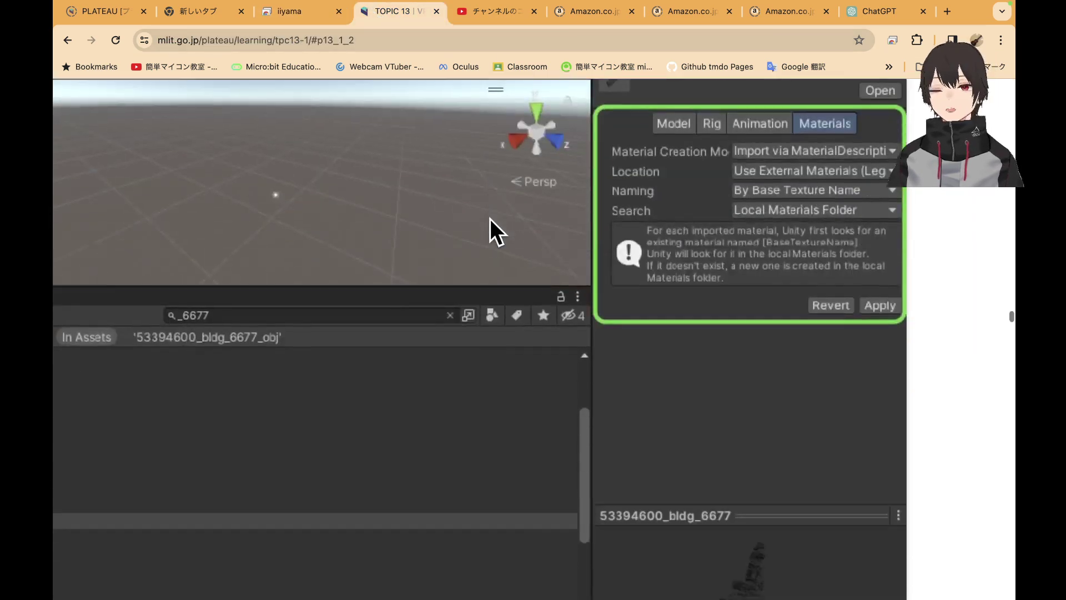
pyautogui.hscroll(-4, 489, 218)
pyautogui.scroll(-10, 489, 218)
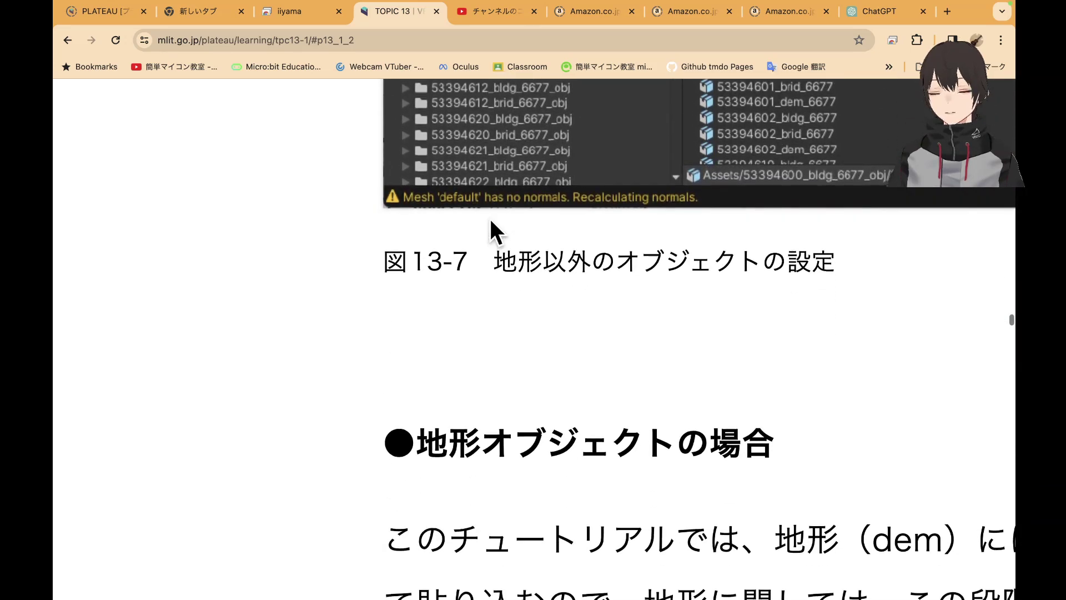
pyautogui.hscroll(6, 491, 222)
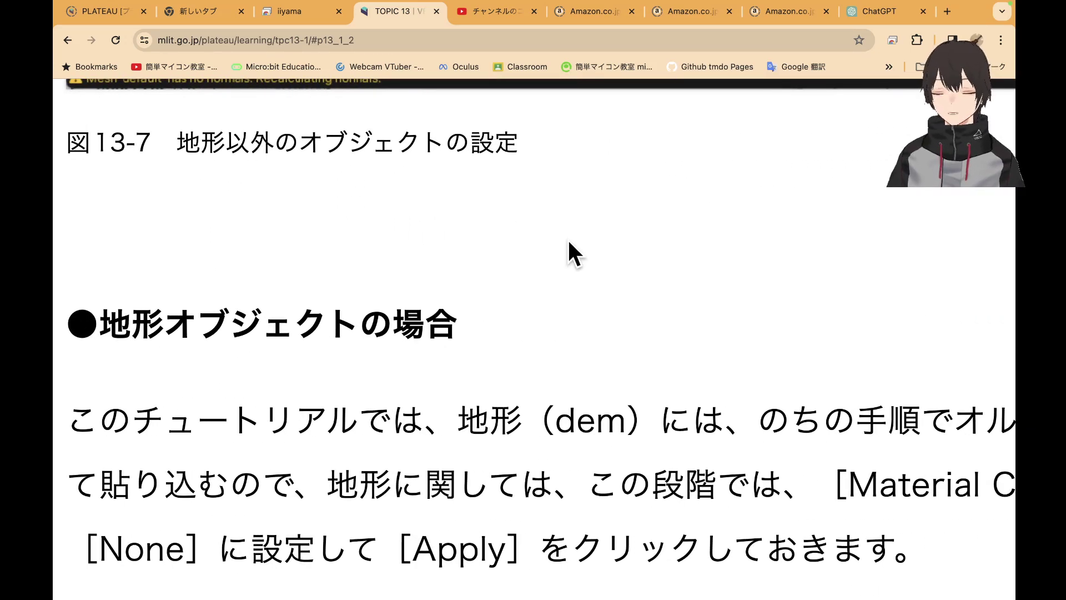
pyautogui.keyDown('ctrl'); pyautogui.scroll(-5, 577, 250); pyautogui.keyUp('ctrl')
pyautogui.hscroll(1, 666, 311)
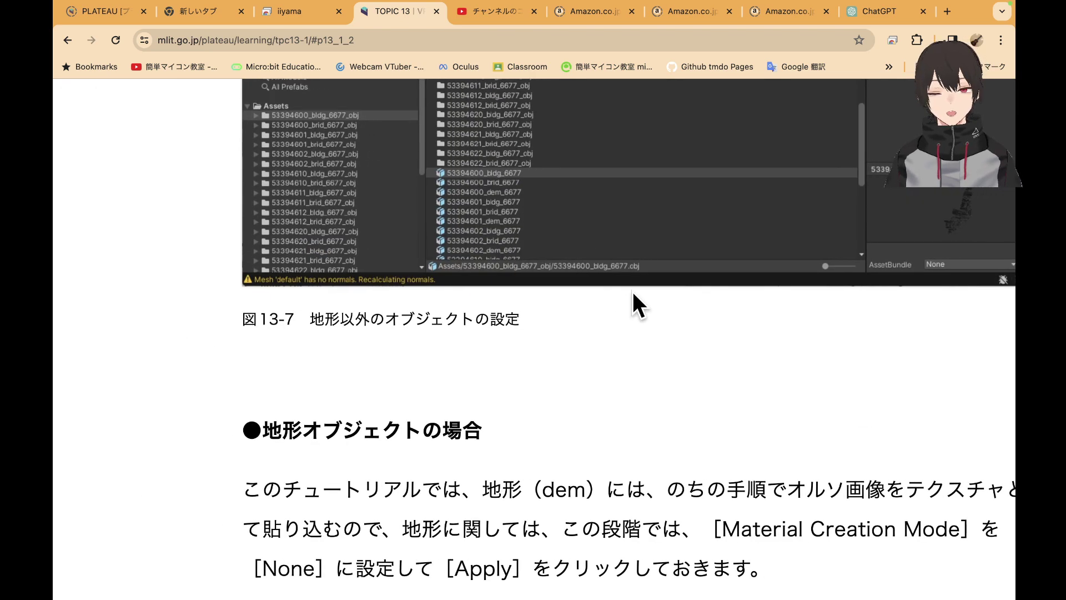
pyautogui.scroll(-1, 660, 327)
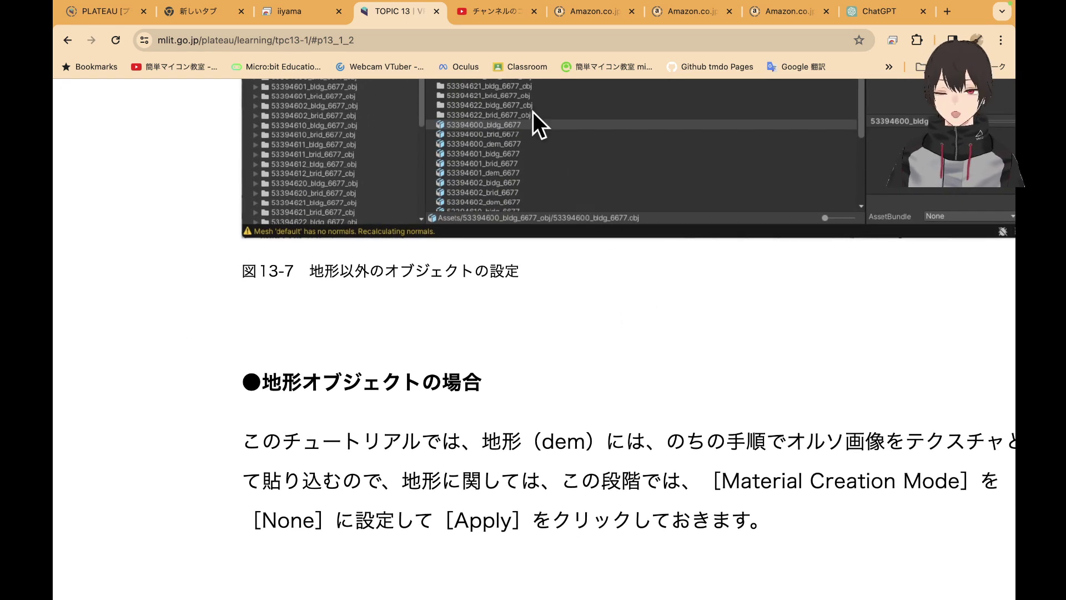
# Switch back to Unity on the remote desktop, set 53395600_dem_6677's Material Creation Mode to None and apply it
pyautogui.click(304, 19)
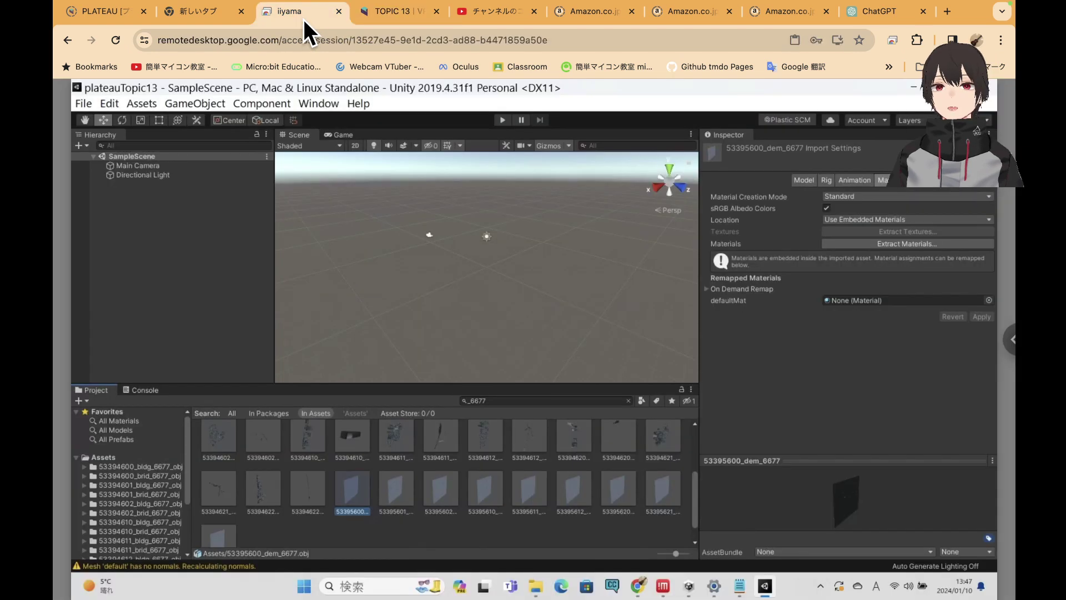
pyautogui.click(908, 194)
pyautogui.click(894, 211)
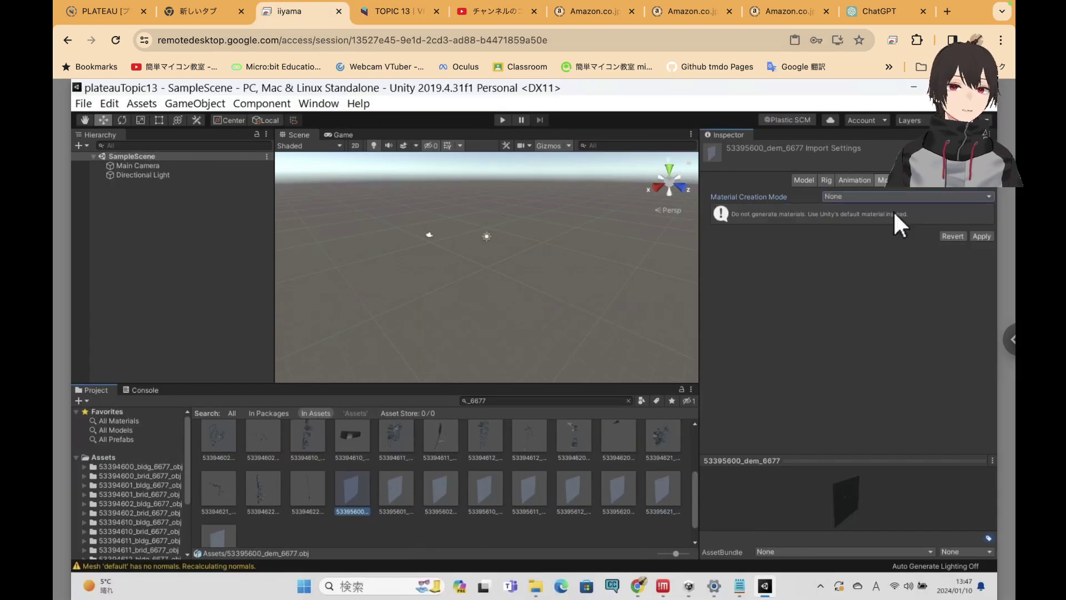
pyautogui.click(978, 236)
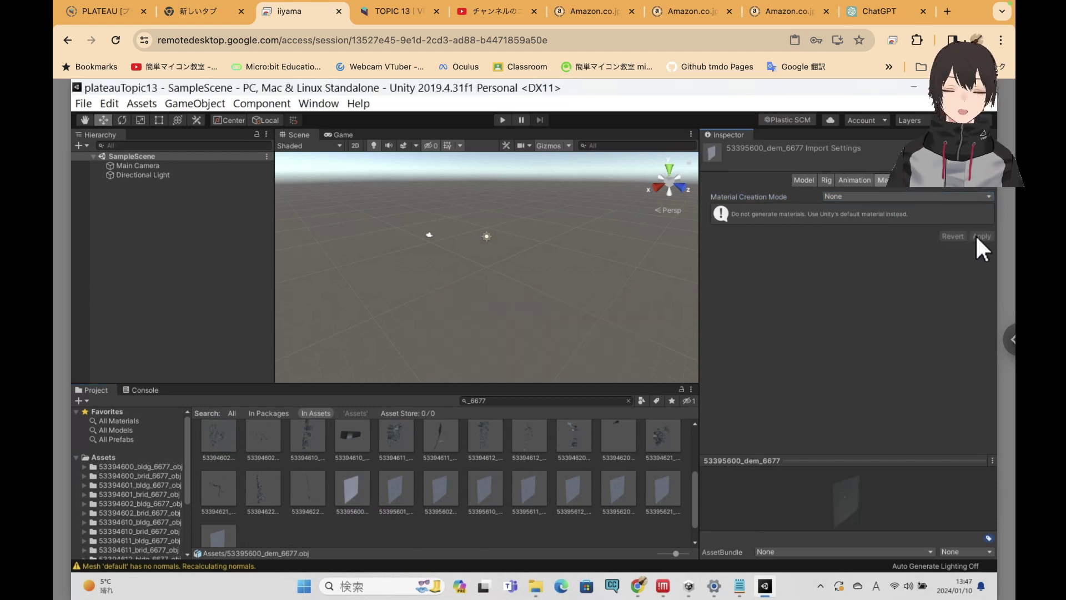
# Set the Material Creation Mode of terrain model 53395601_dem_6677 to None and apply its import settings
pyautogui.click(406, 493)
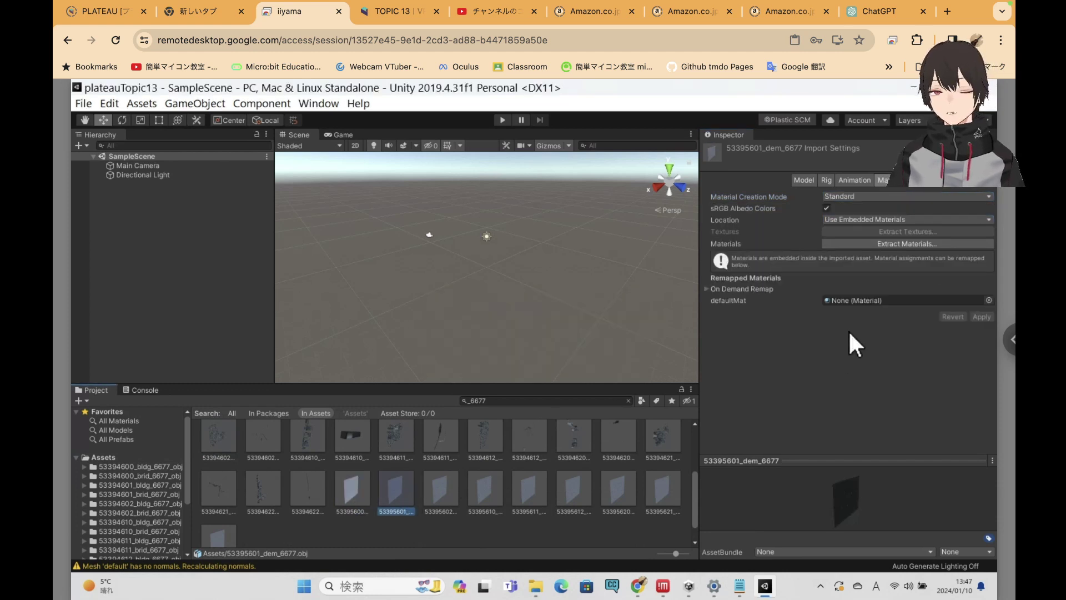
pyautogui.click(872, 195)
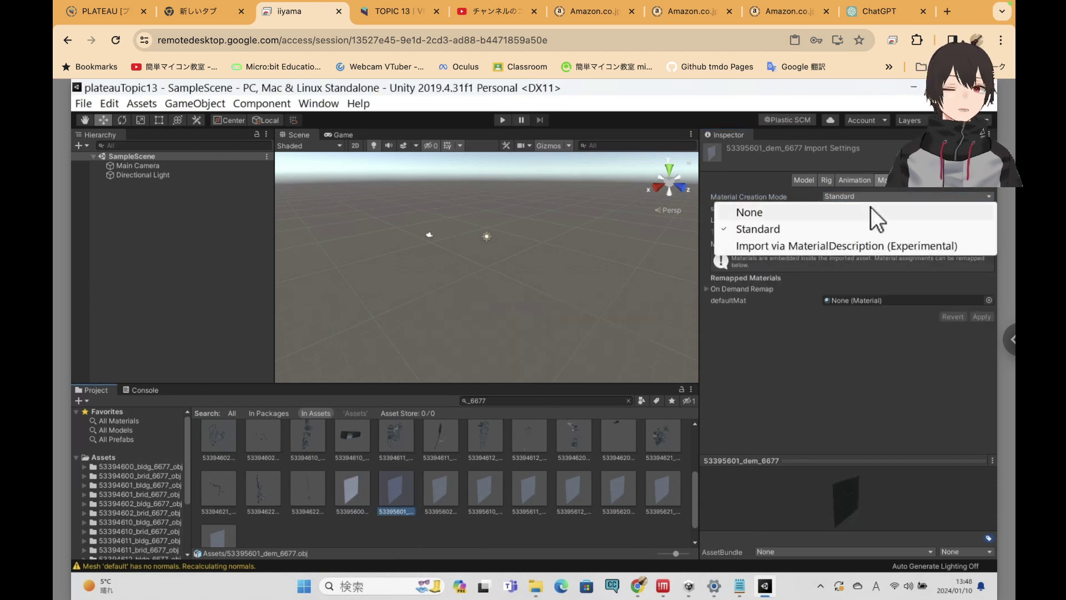
pyautogui.click(871, 209)
pyautogui.click(980, 236)
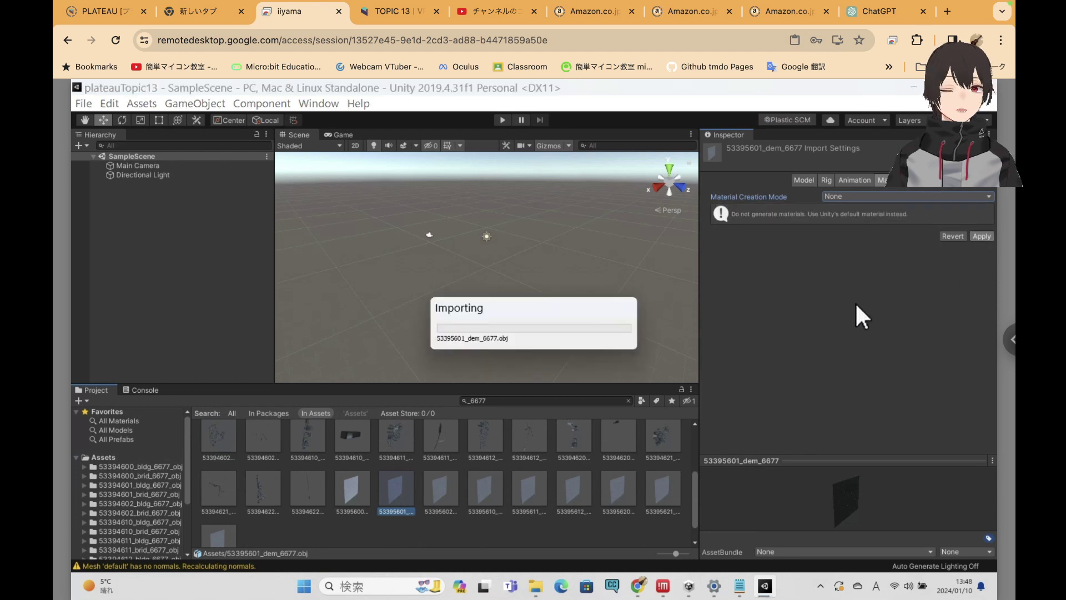
# Set the Material Creation Mode of terrain model 53395602_dem_6677 to None and apply its import settings
pyautogui.click(441, 490)
pyautogui.click(914, 194)
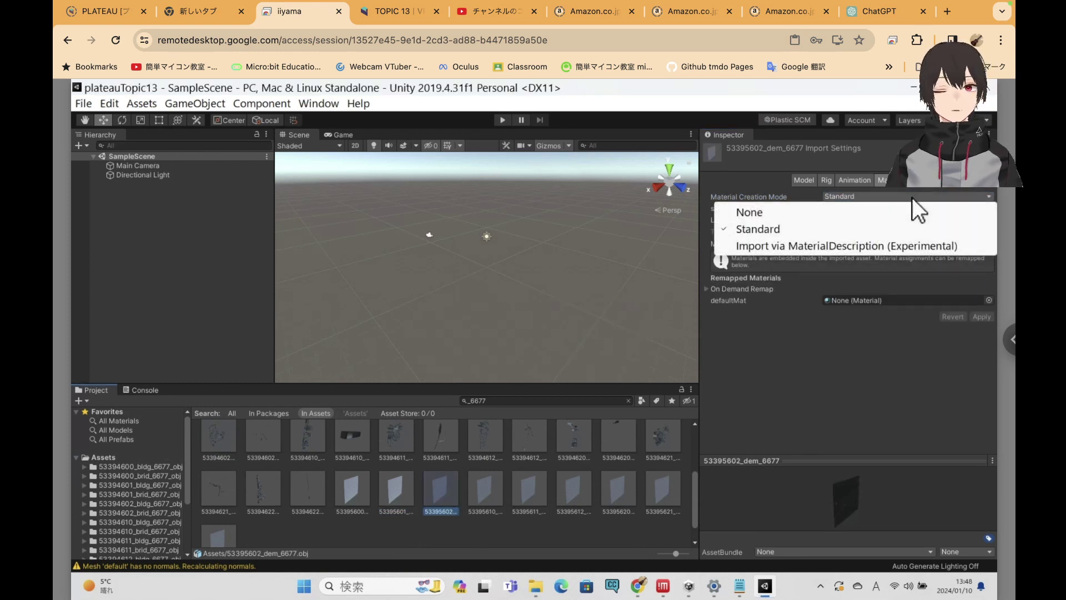
pyautogui.click(912, 209)
pyautogui.click(981, 236)
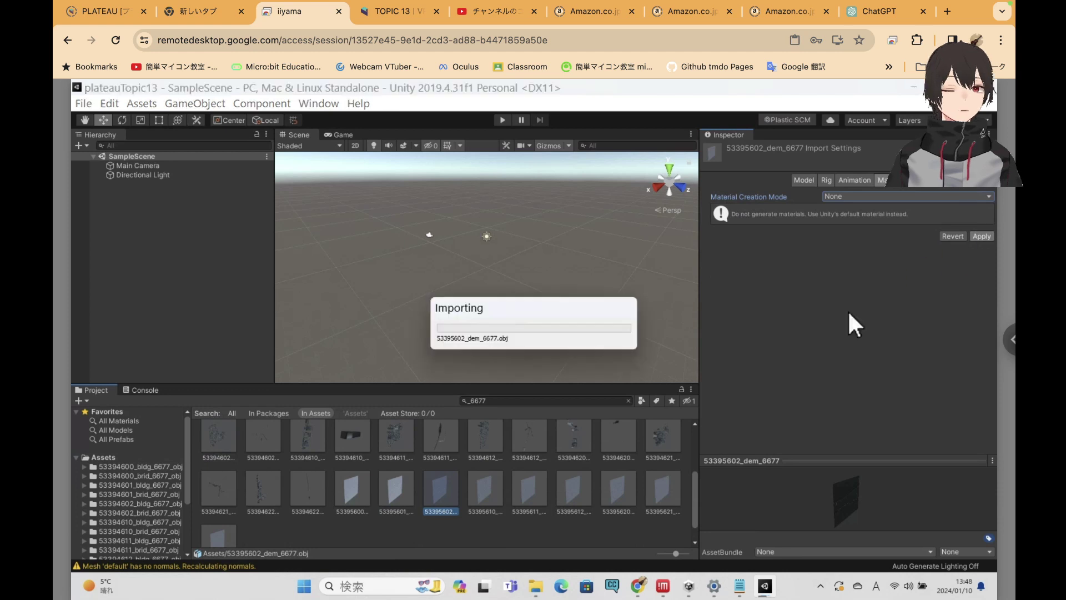
# Set the Material Creation Mode of terrain model 53395610_dem_6677 to None and apply its import settings
pyautogui.click(489, 490)
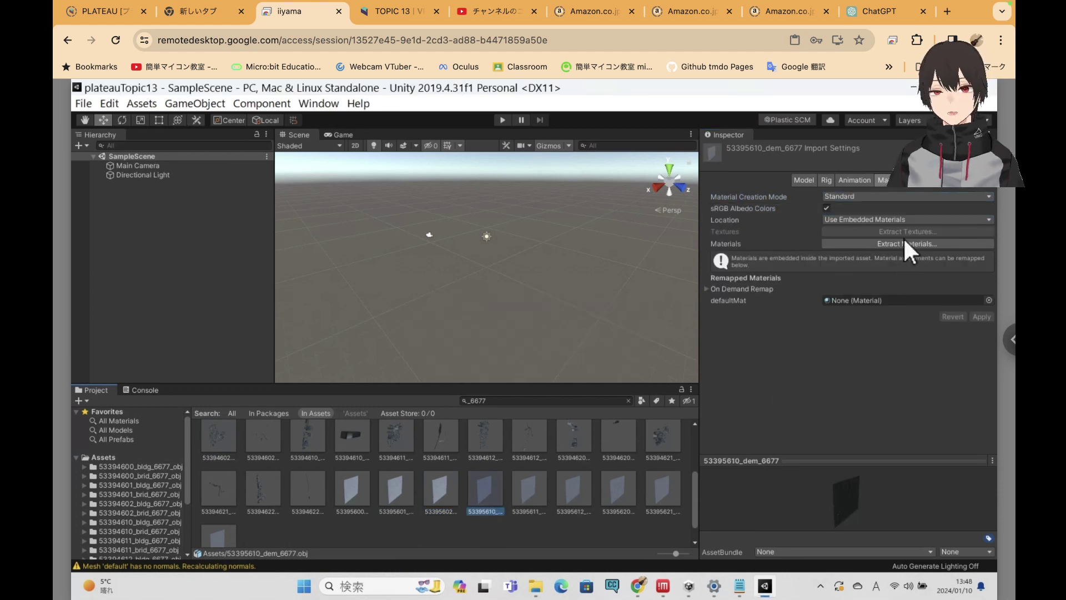
pyautogui.click(907, 196)
pyautogui.click(898, 211)
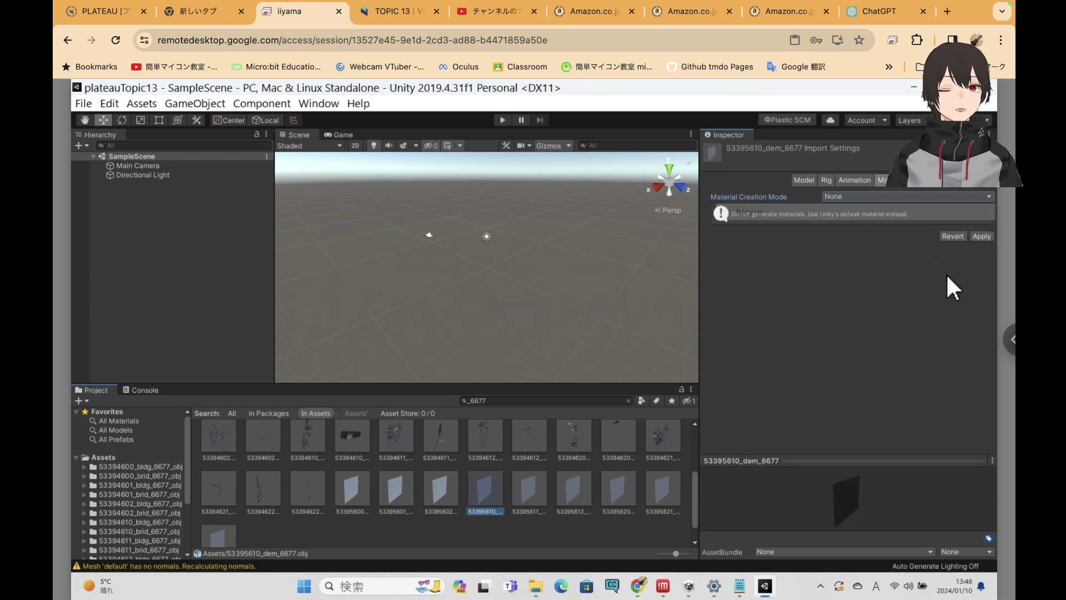
pyautogui.click(980, 236)
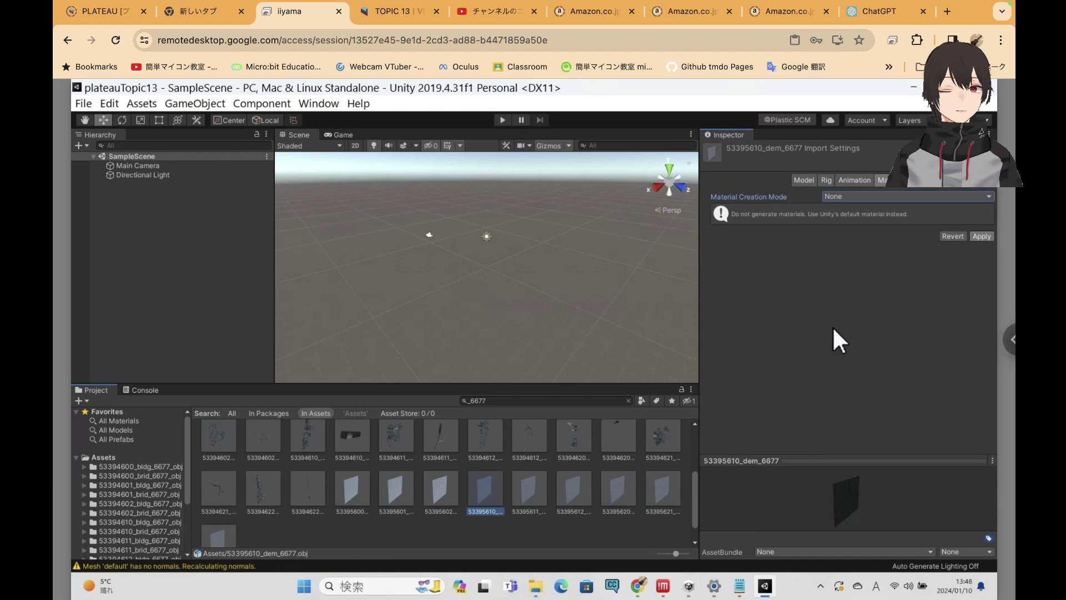
# Set the Material Creation Mode of terrain model 53395611_dem_6677 to None and apply its import settings
pyautogui.click(543, 482)
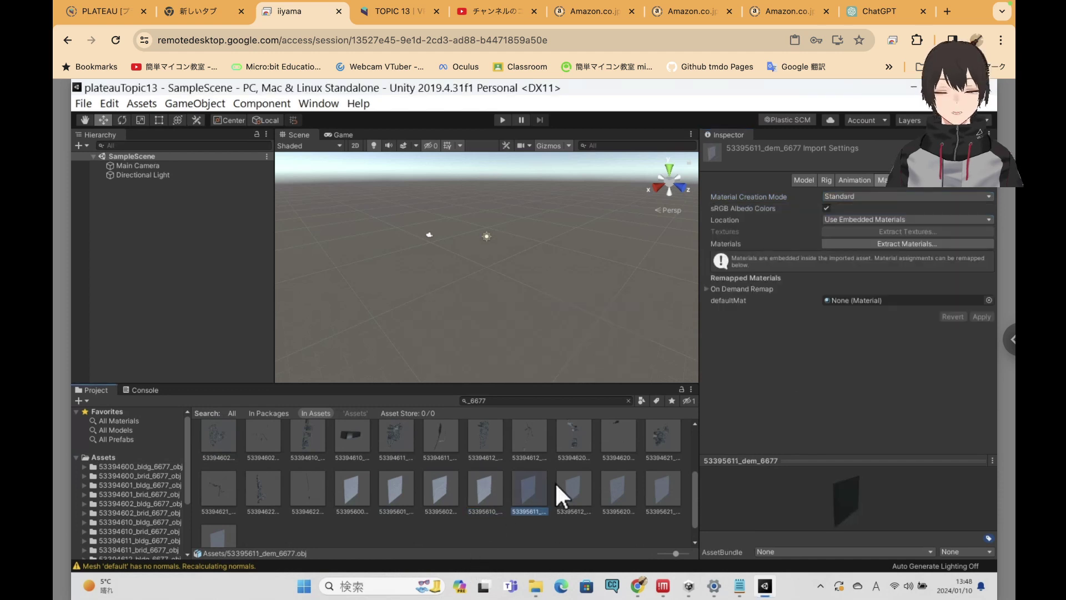
pyautogui.click(859, 196)
pyautogui.click(852, 209)
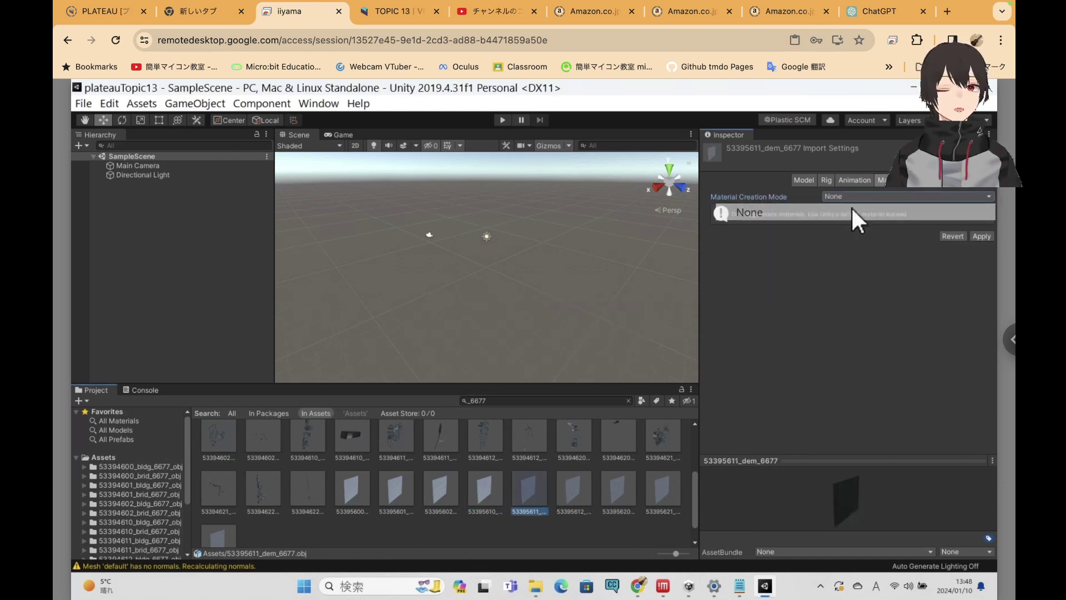
pyautogui.click(973, 238)
# Set the Material Creation Mode of terrain model 53395612_dem_6677 to None and apply its import settings
pyautogui.click(568, 486)
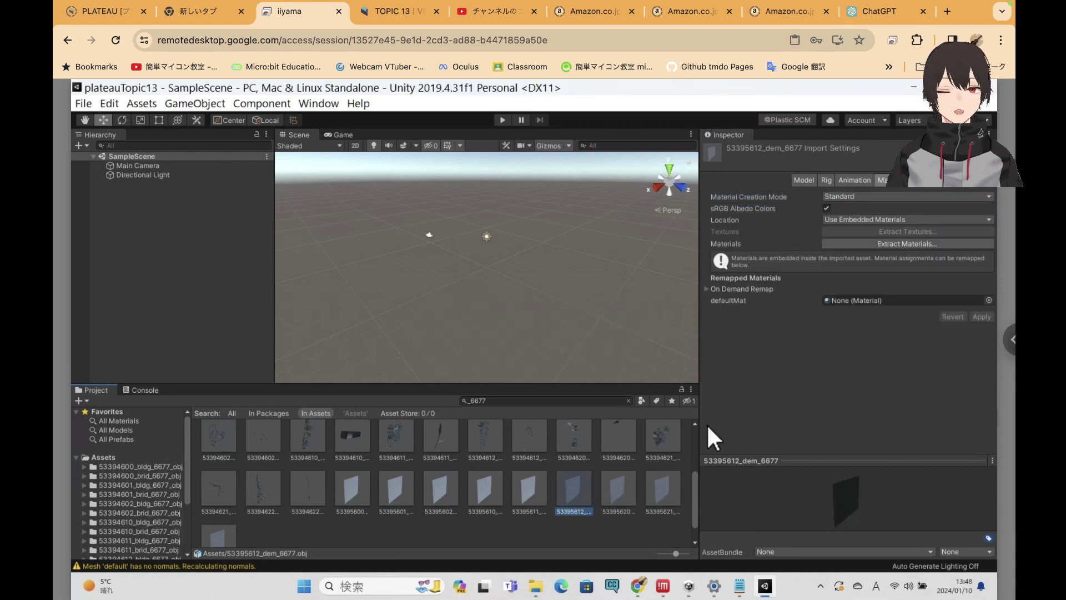
pyautogui.click(865, 194)
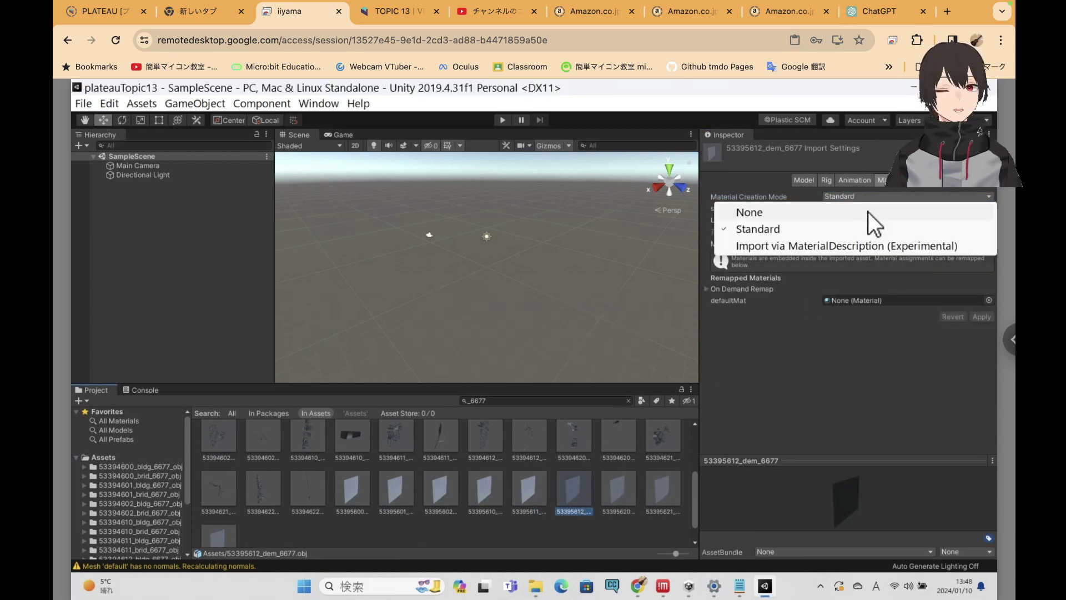
pyautogui.click(868, 211)
pyautogui.click(973, 236)
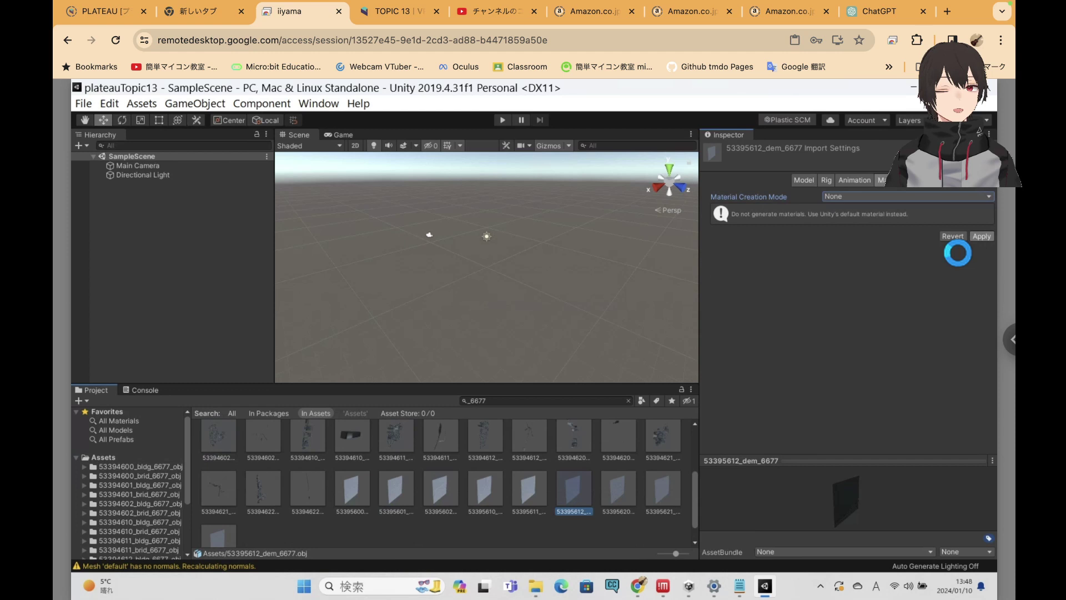
# Set the Material Creation Mode of terrain model 53395620_dem_6677 to None and apply its import settings
pyautogui.click(616, 494)
pyautogui.click(869, 195)
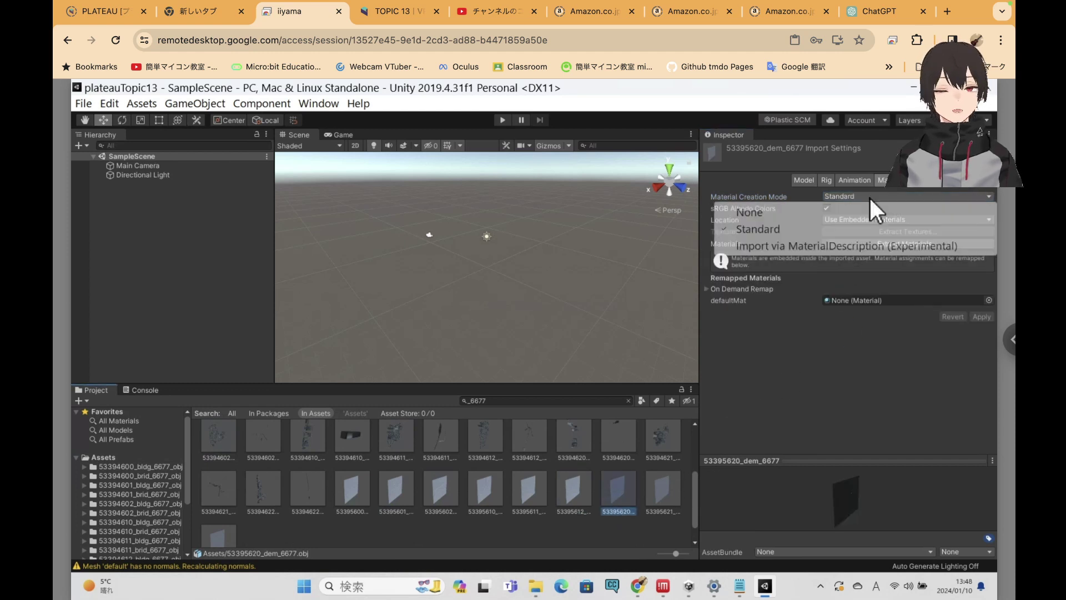
pyautogui.click(870, 210)
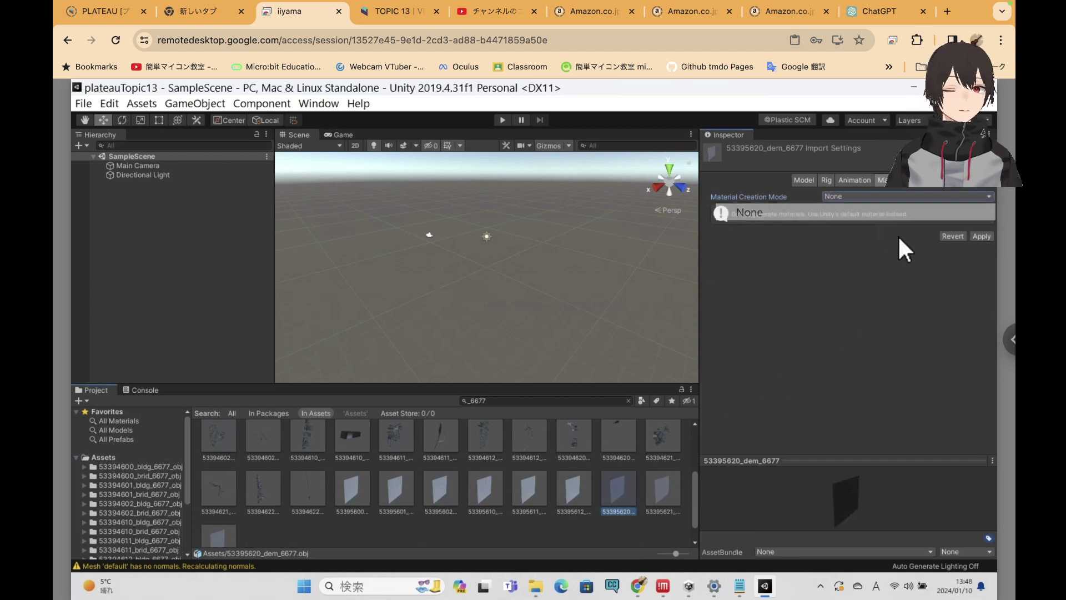
pyautogui.click(981, 236)
# Set the Material Creation Mode of terrain model 53395621_dem_6677 to None and apply its import settings
pyautogui.click(655, 491)
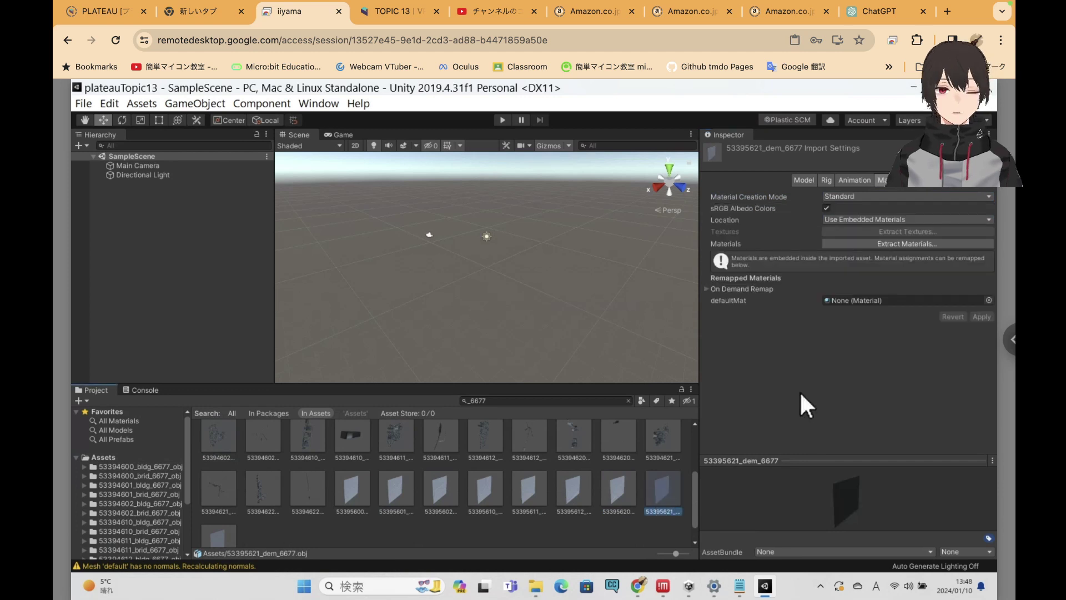
pyautogui.click(915, 196)
pyautogui.click(907, 213)
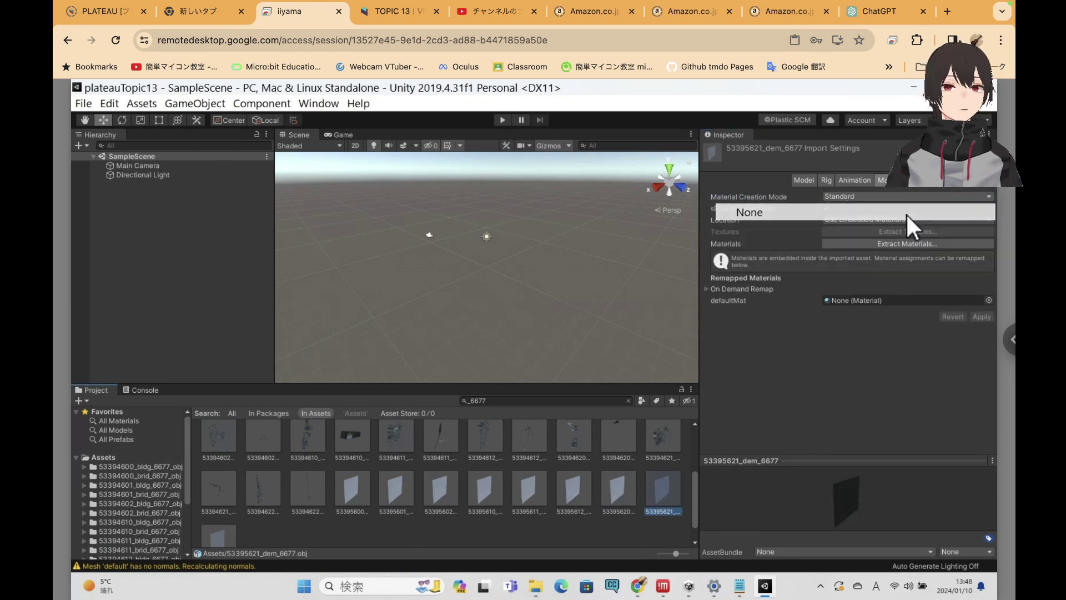
pyautogui.click(979, 237)
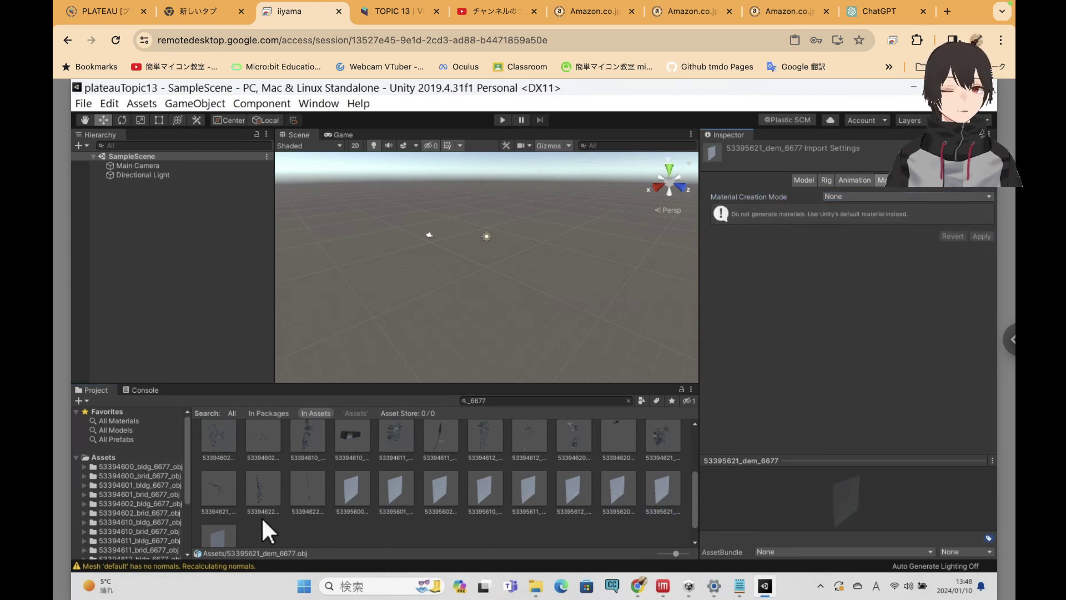
# Set the Material Creation Mode of terrain model 53395622_dem_6677 to None and apply its import settings
pyautogui.click(212, 537)
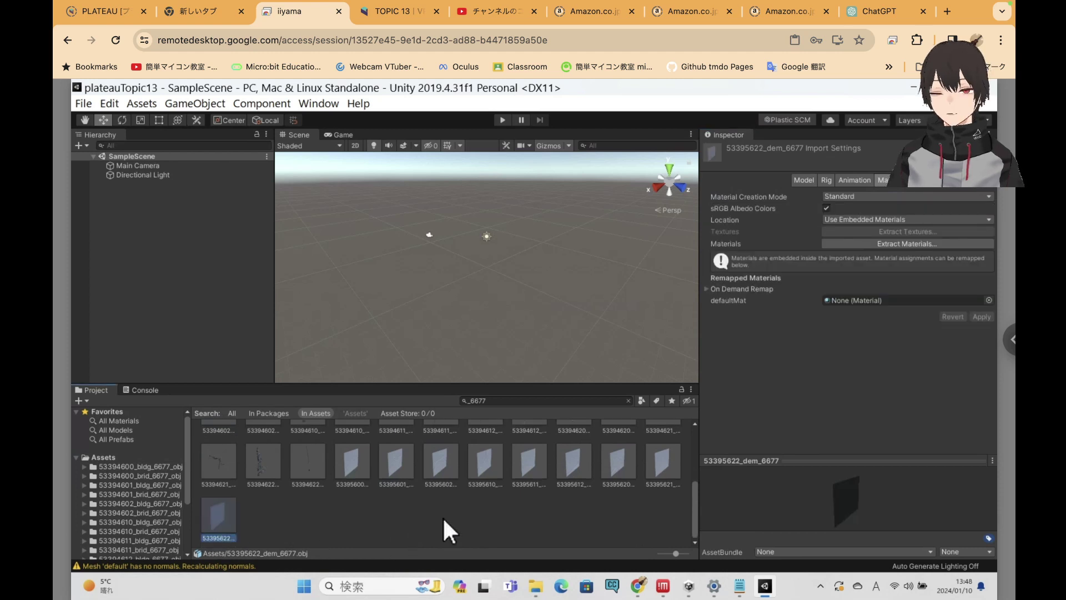
pyautogui.click(900, 197)
pyautogui.click(899, 211)
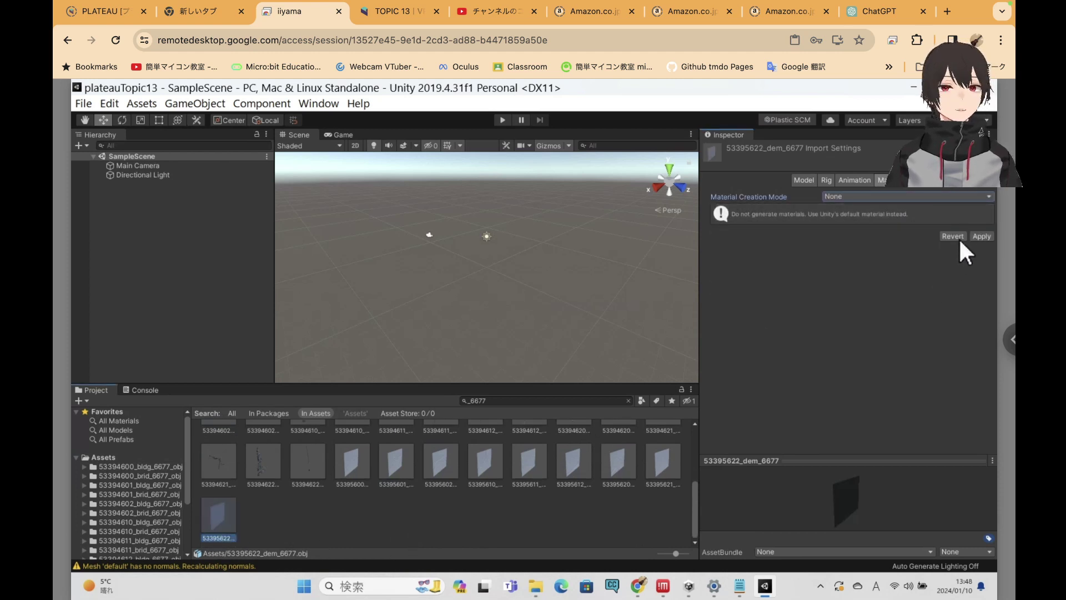
pyautogui.click(978, 236)
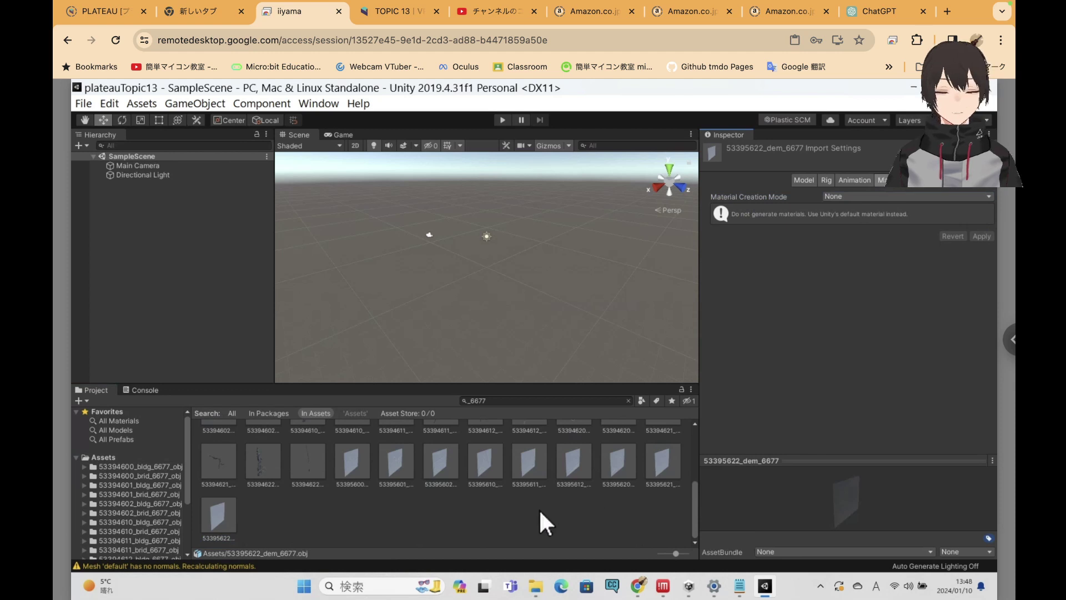
# Set bridge model 53394602_brid_6677 to Import via MaterialDescription (Experimental), Use External Materials (Legacy) and Local Materials Folder search, and apply its import settings
pyautogui.scroll(3, 539, 507)
pyautogui.scroll(1, 589, 483)
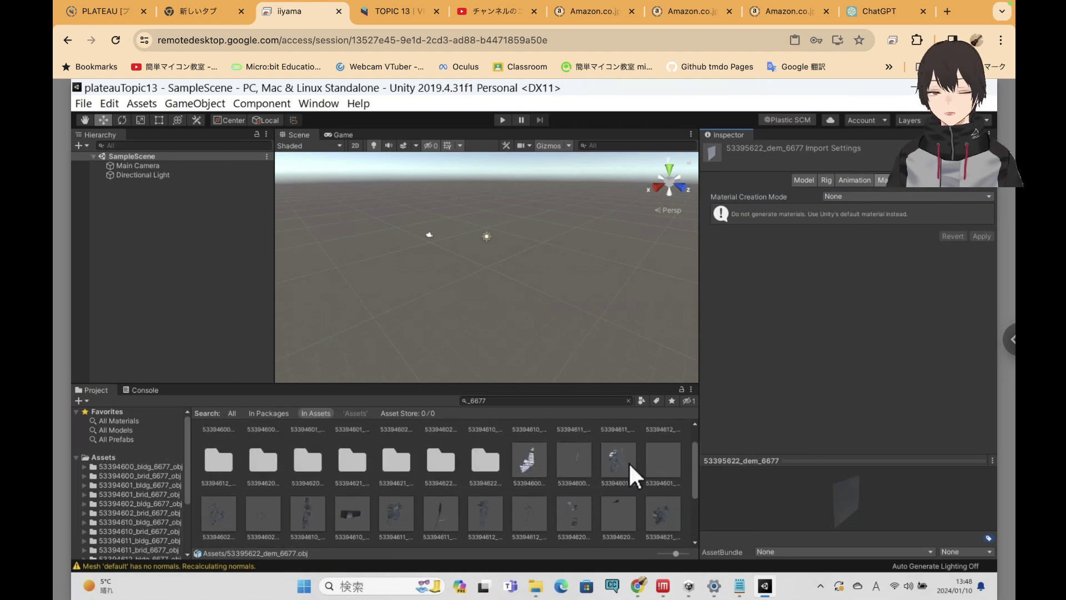
pyautogui.click(217, 516)
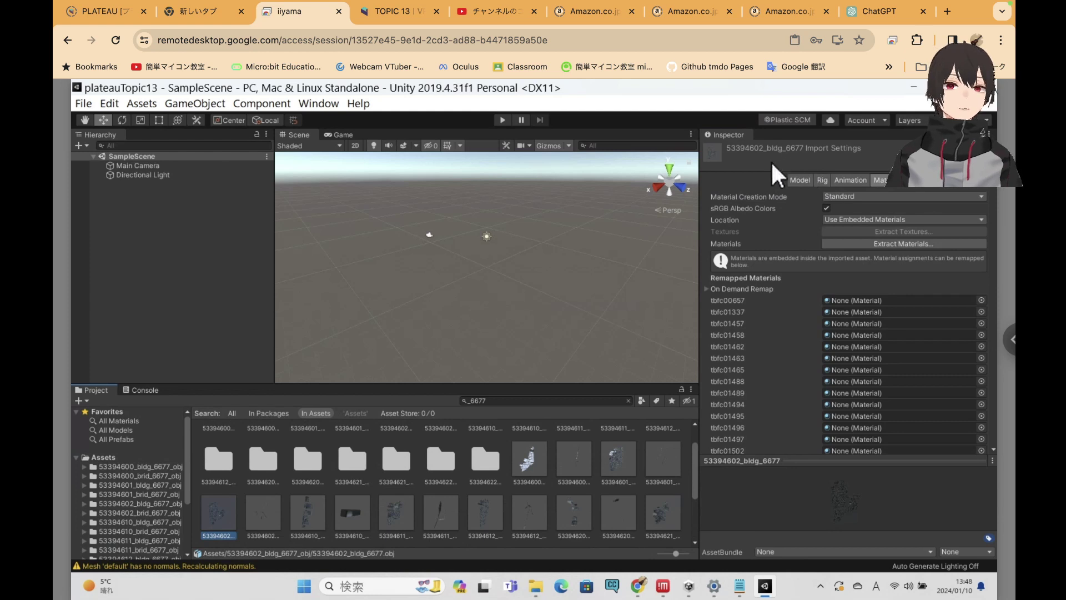
pyautogui.click(244, 504)
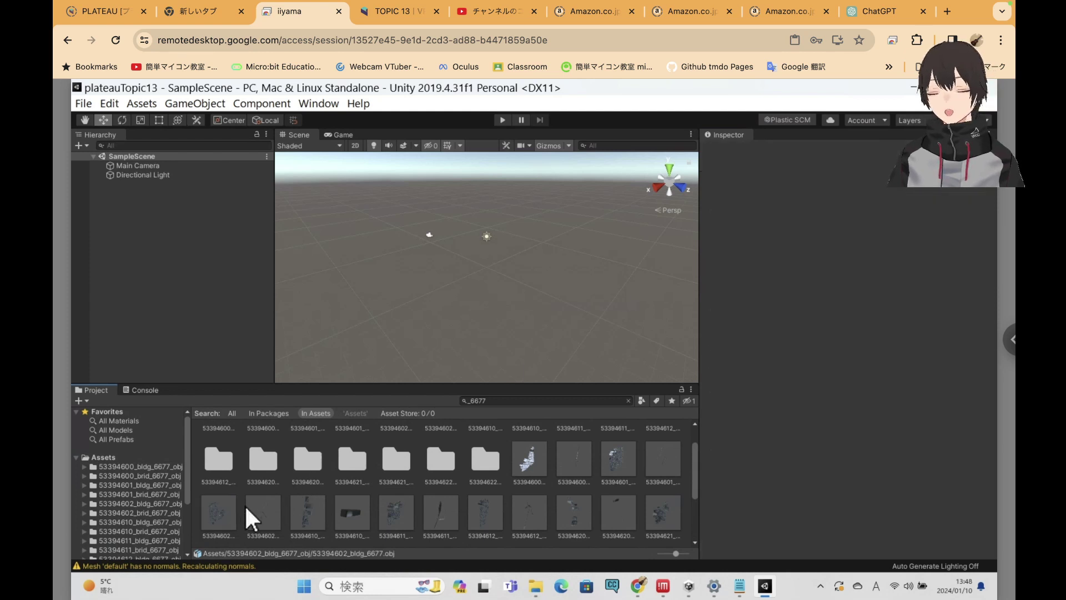
pyautogui.click(251, 508)
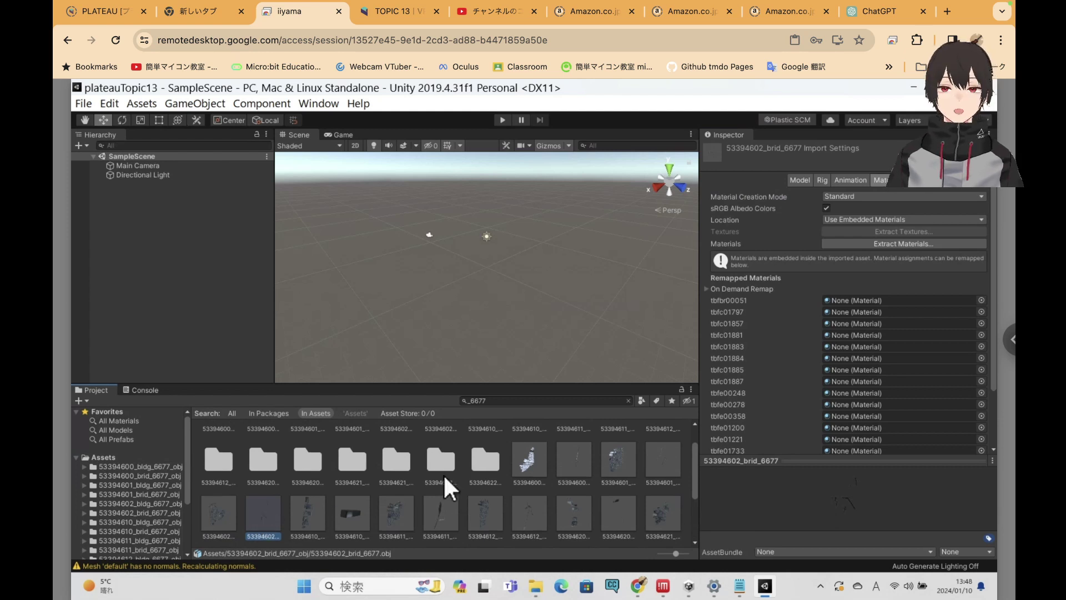
pyautogui.click(909, 195)
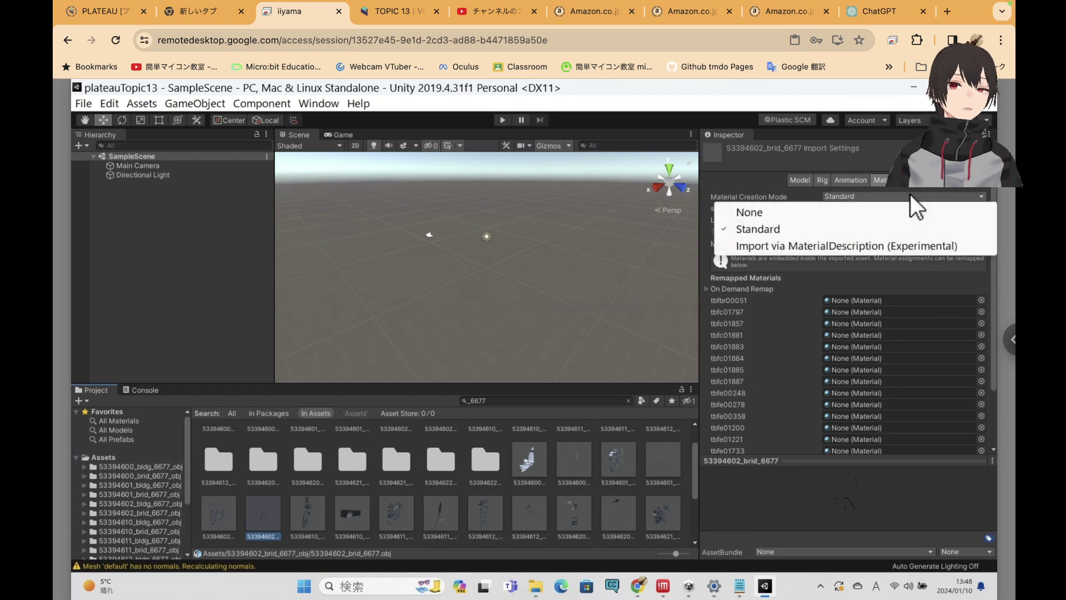
pyautogui.click(883, 243)
pyautogui.click(870, 209)
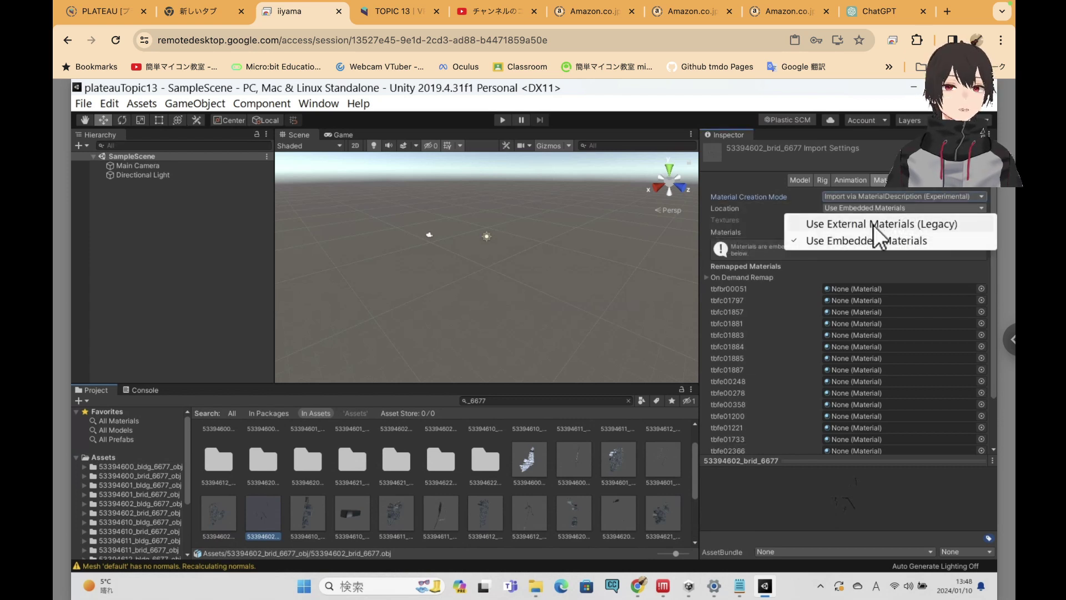
pyautogui.click(874, 224)
pyautogui.click(870, 231)
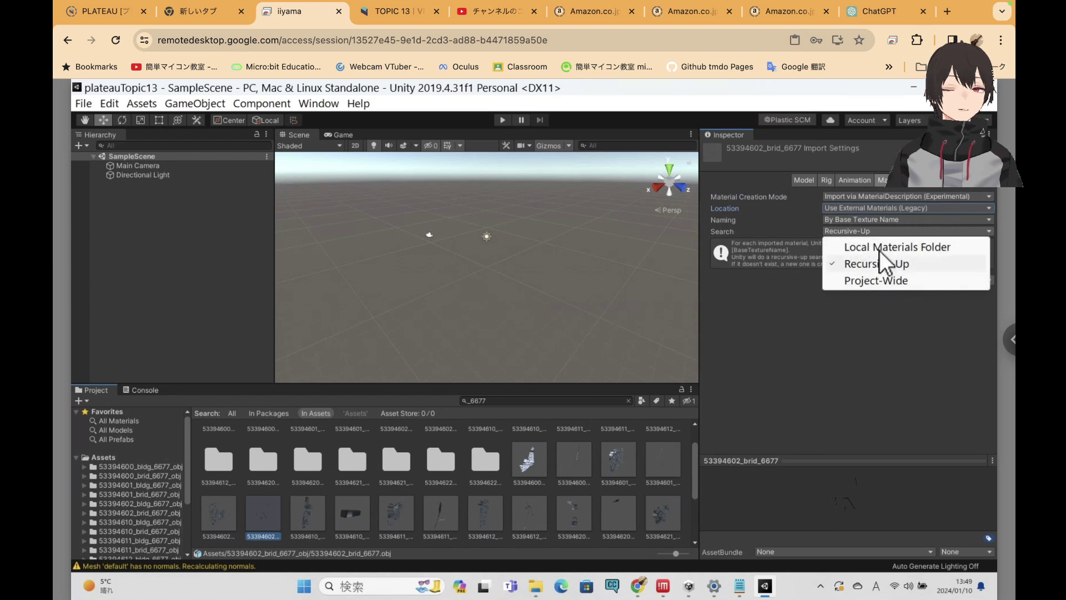
pyautogui.click(879, 246)
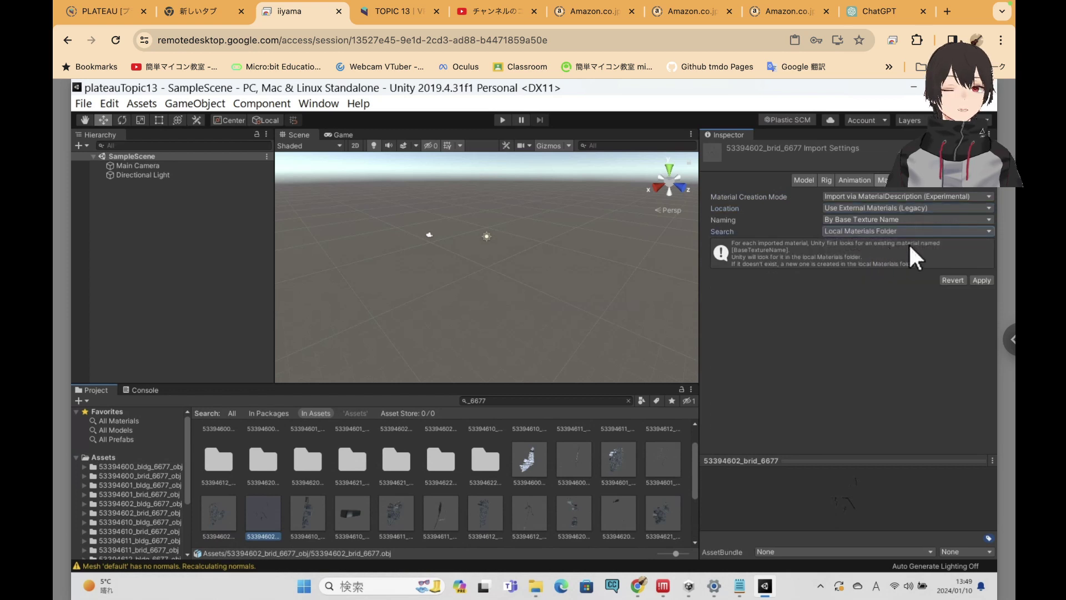
pyautogui.click(983, 280)
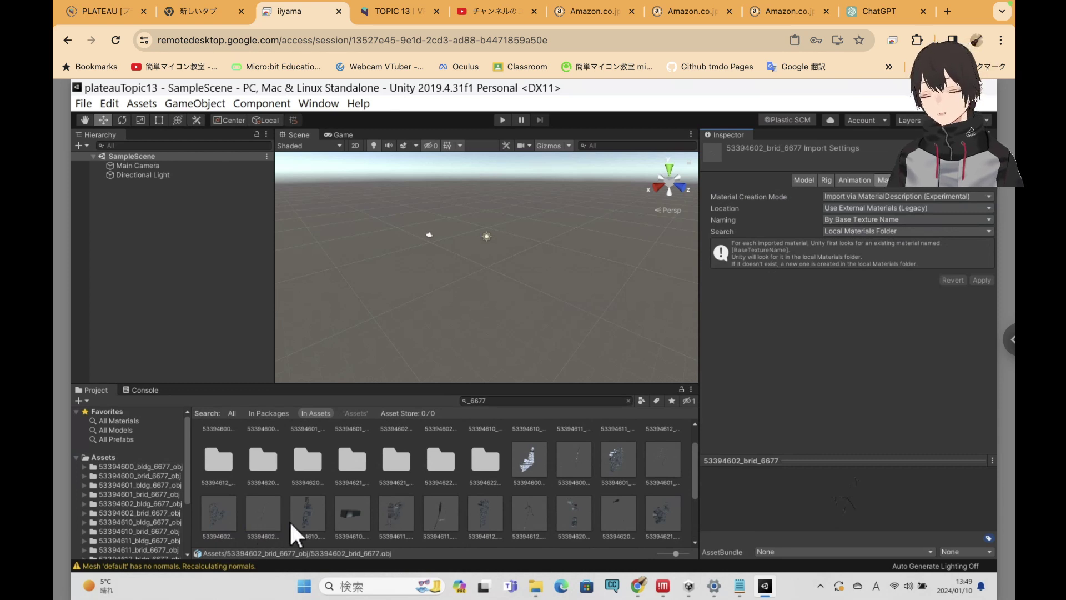
# Set bridge model 53394610_brid_6677 to Import via MaterialDescription (Experimental), Use External Materials (Legacy) and Local Materials Folder search, and apply its import settings
pyautogui.scroll(-1, 353, 518)
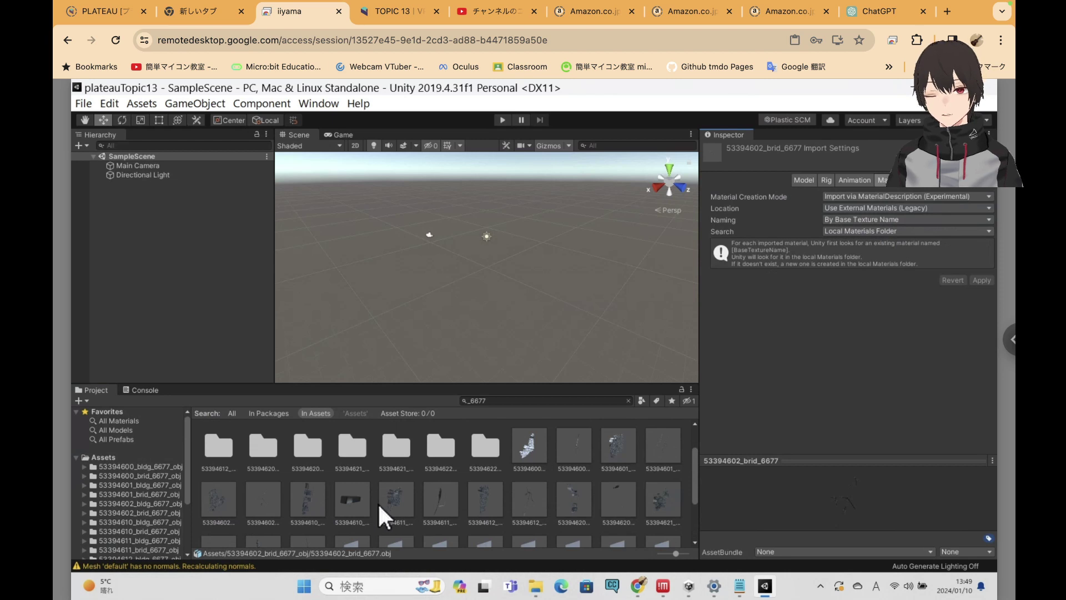
pyautogui.click(255, 501)
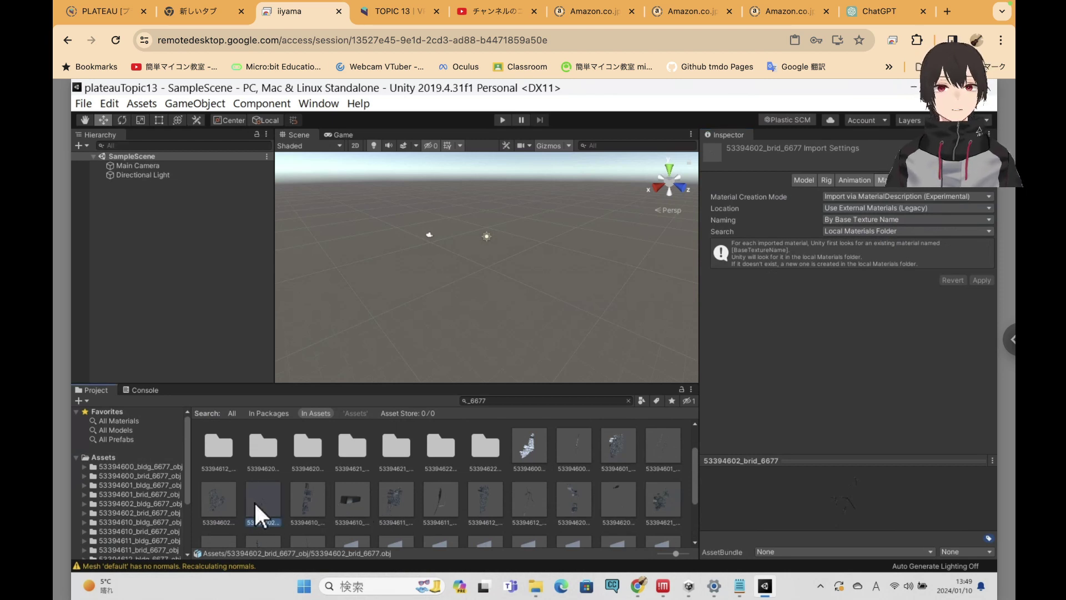
pyautogui.click(225, 501)
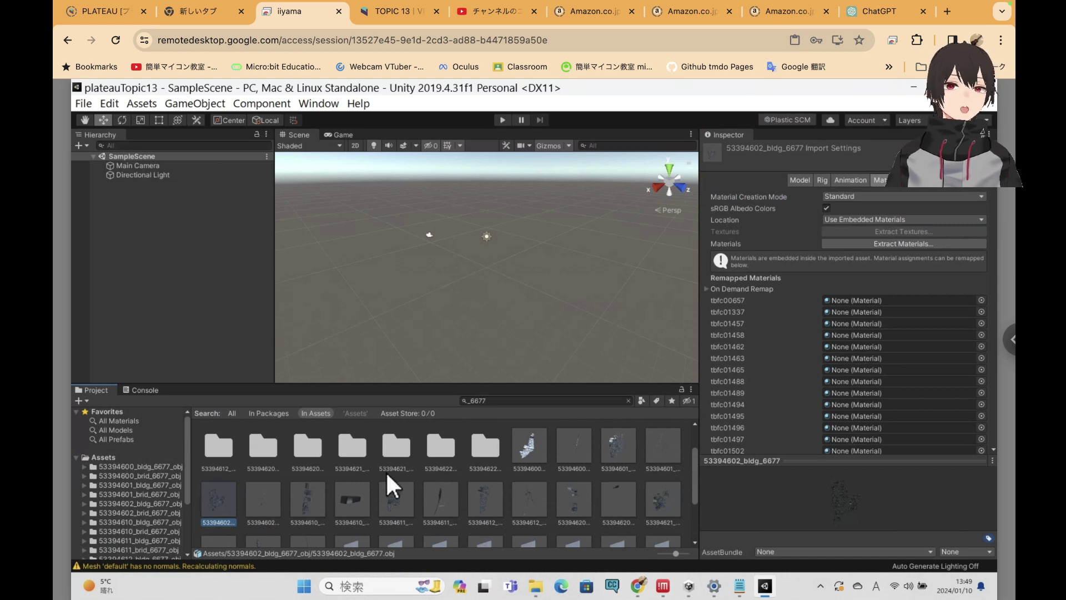
pyautogui.click(265, 491)
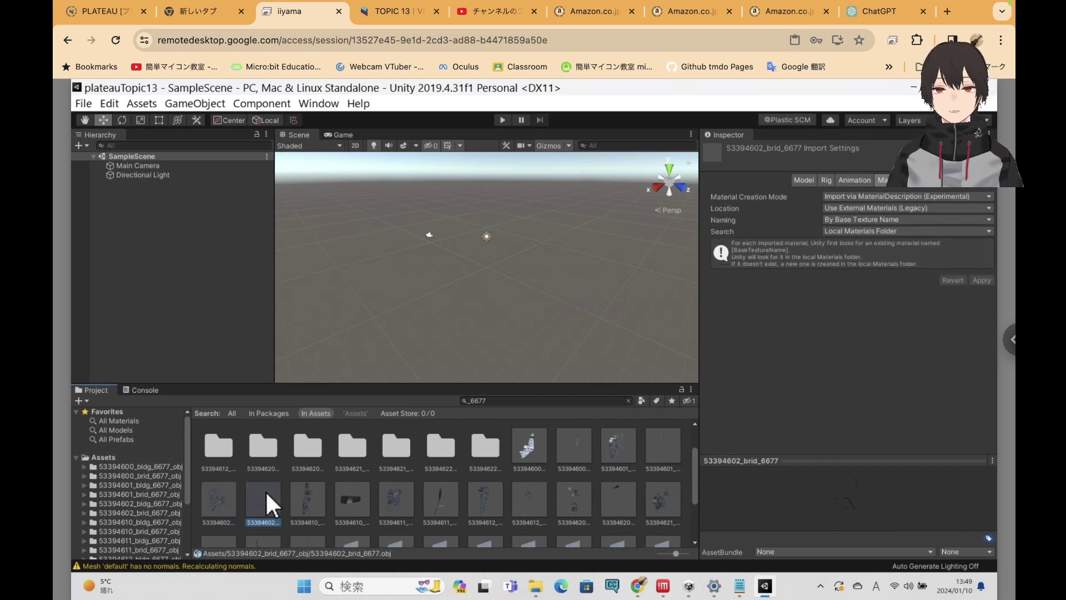
pyautogui.click(308, 490)
pyautogui.click(351, 493)
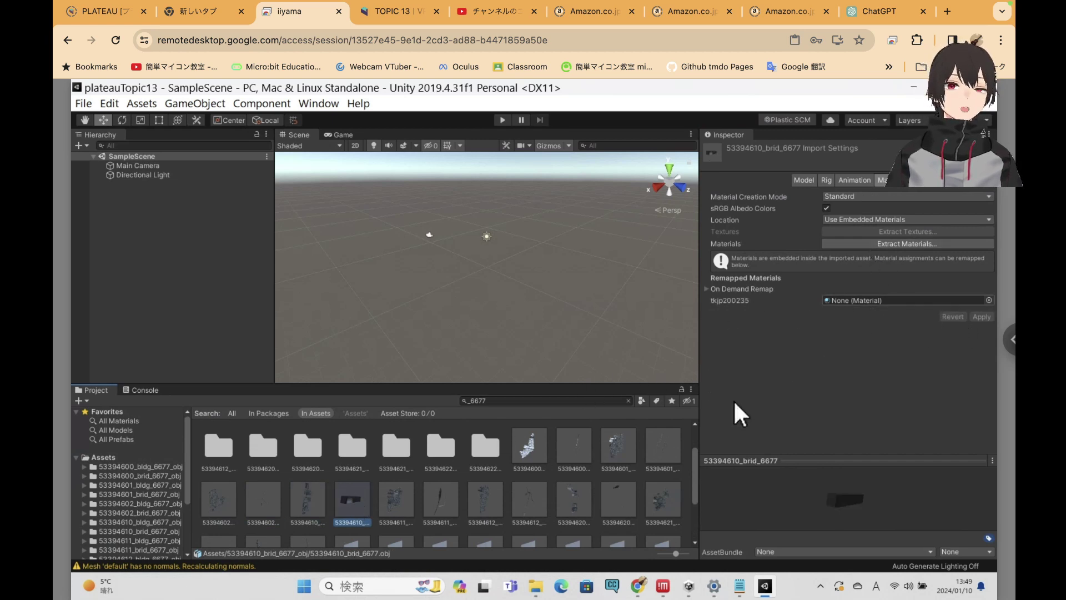
pyautogui.click(861, 194)
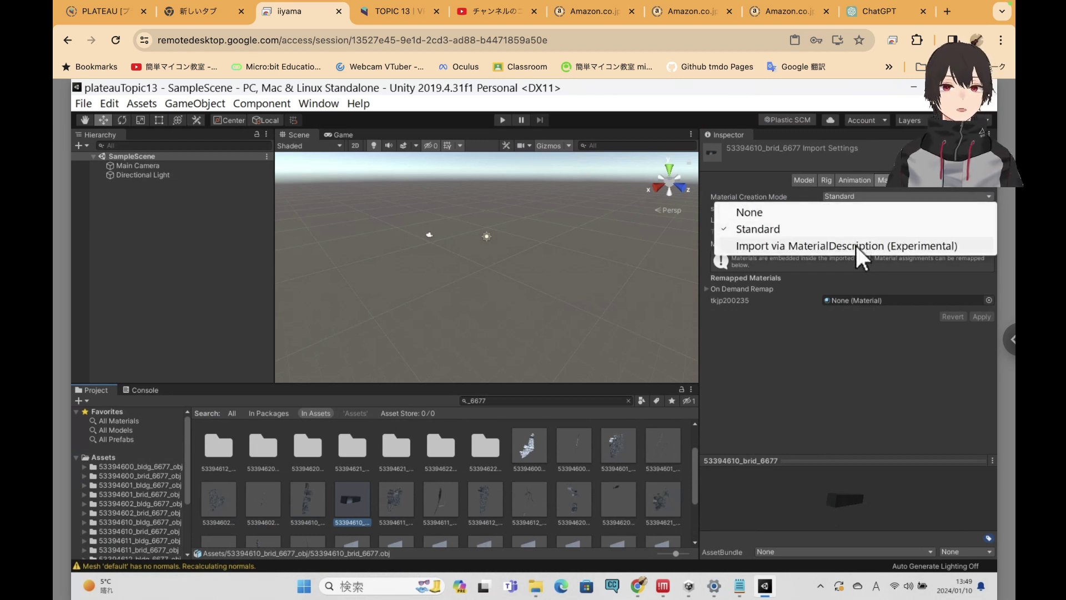
pyautogui.click(855, 244)
pyautogui.click(852, 207)
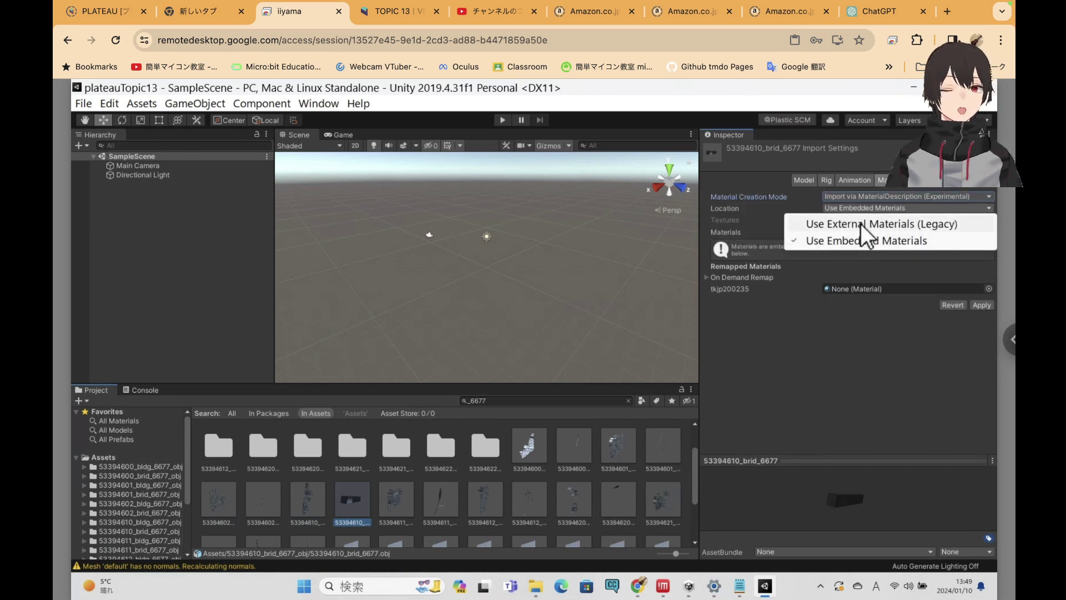
pyautogui.click(862, 224)
pyautogui.click(864, 231)
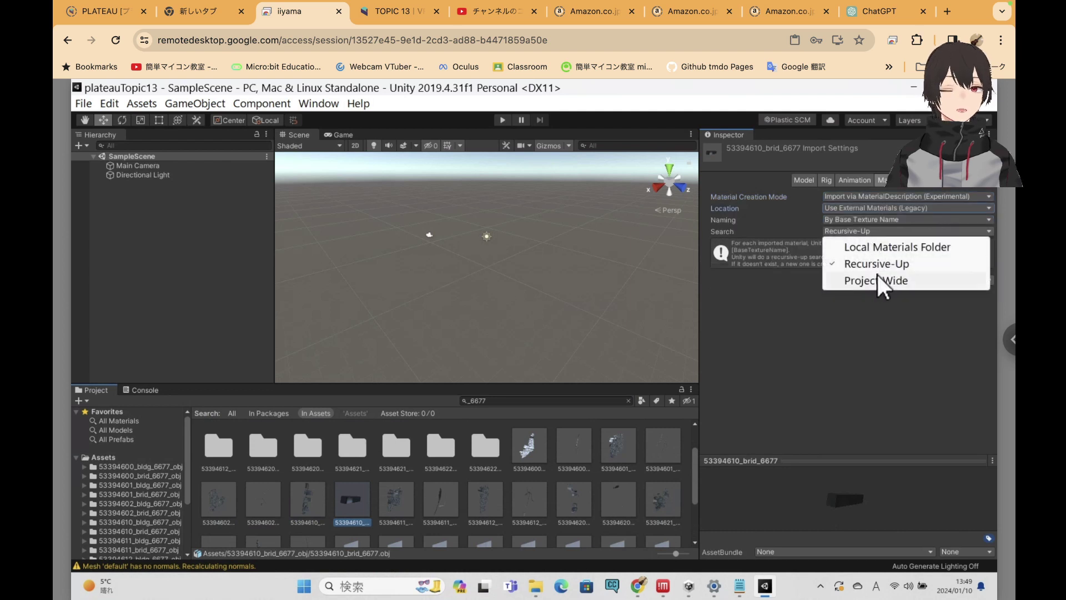
pyautogui.click(877, 247)
pyautogui.click(981, 280)
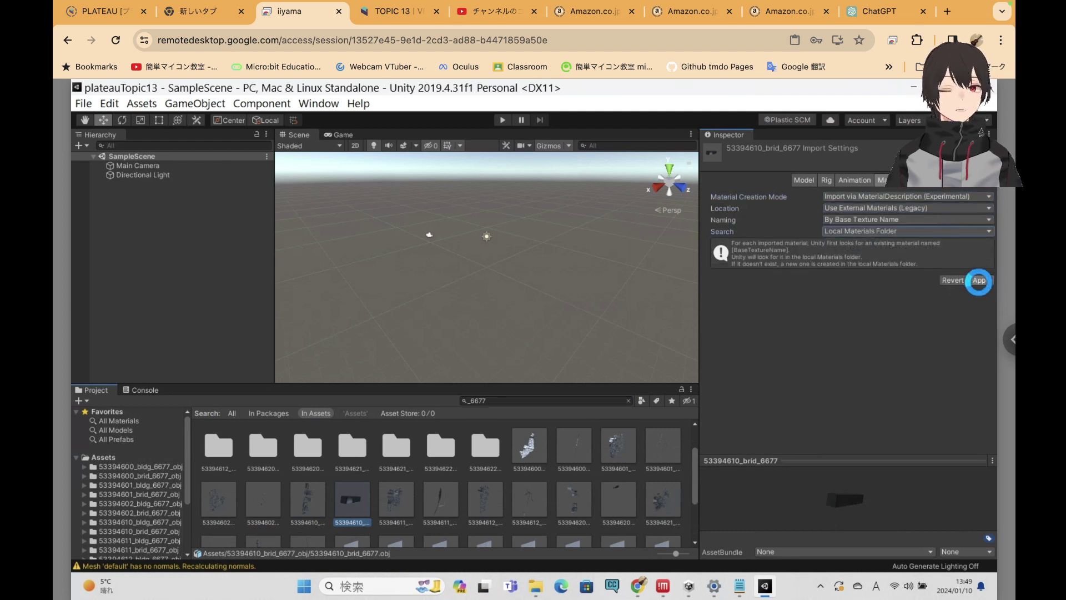
# Set bridge model 53394612_brid_6677 to Import via MaterialDescription (Experimental), Use External Materials (Legacy) and Local Materials Folder search, and apply its import settings
pyautogui.click(392, 493)
pyautogui.click(439, 495)
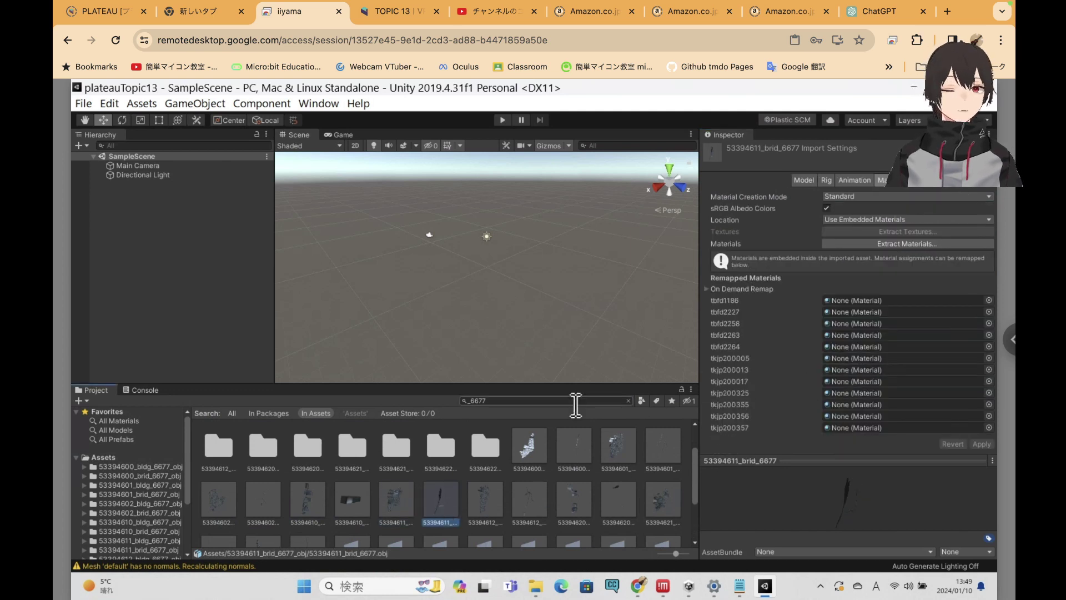
pyautogui.click(472, 495)
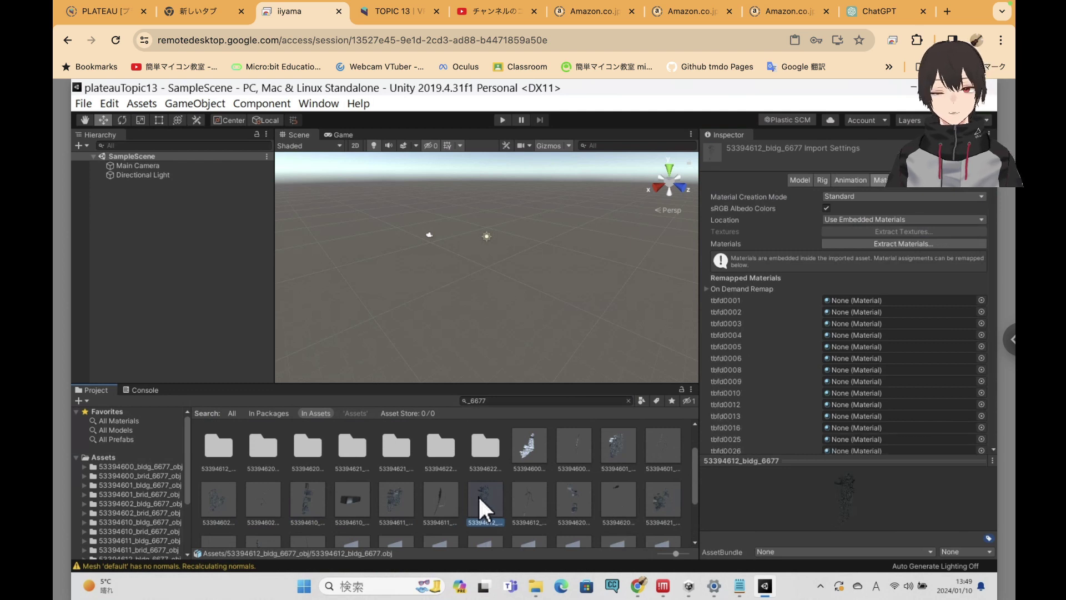
pyautogui.click(533, 499)
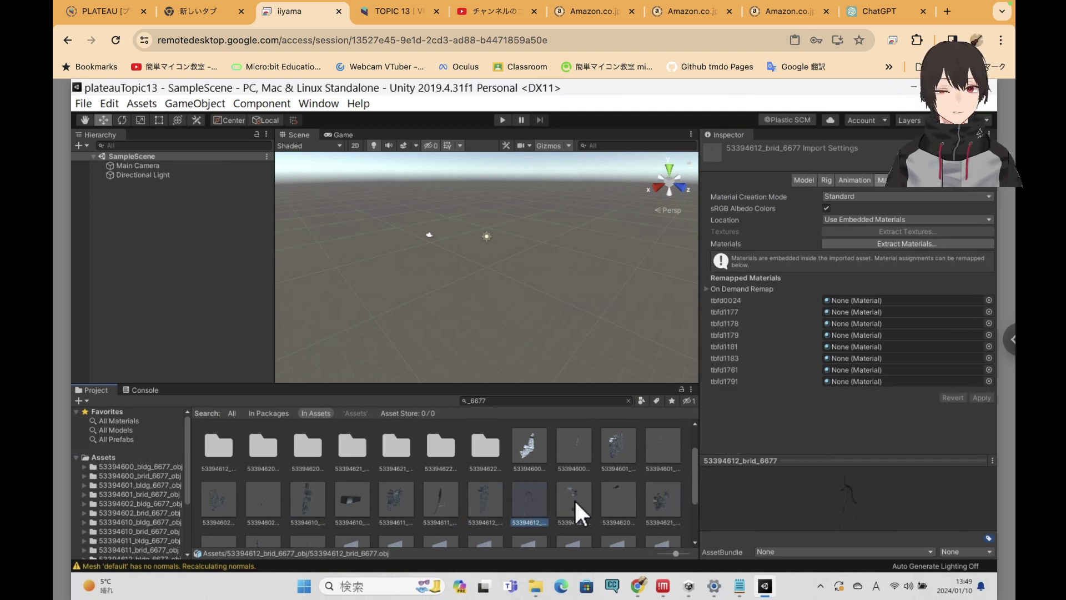
pyautogui.click(574, 499)
pyautogui.click(528, 501)
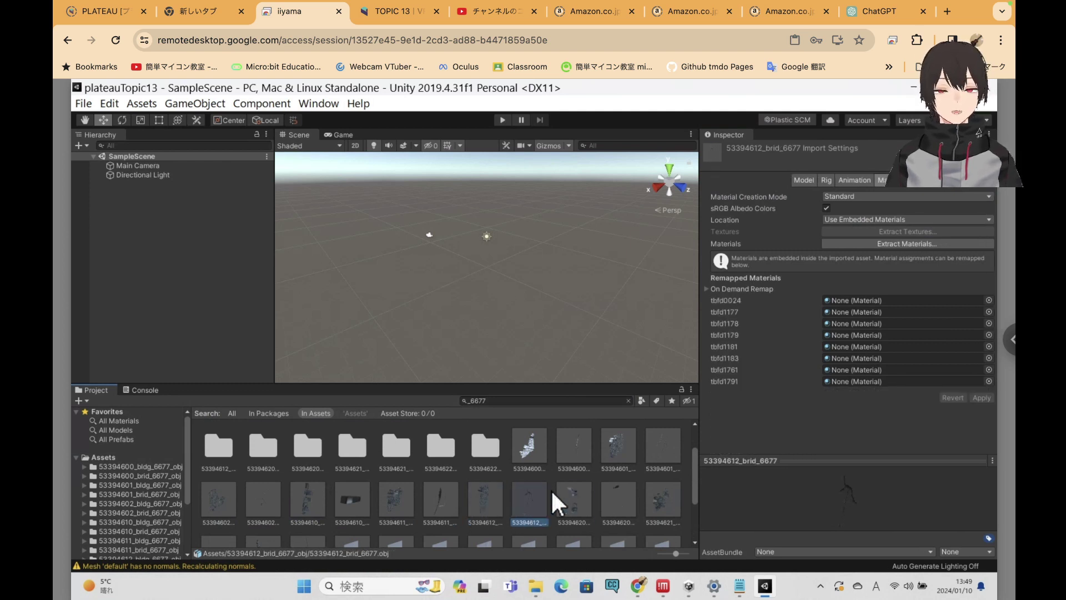
pyautogui.click(894, 195)
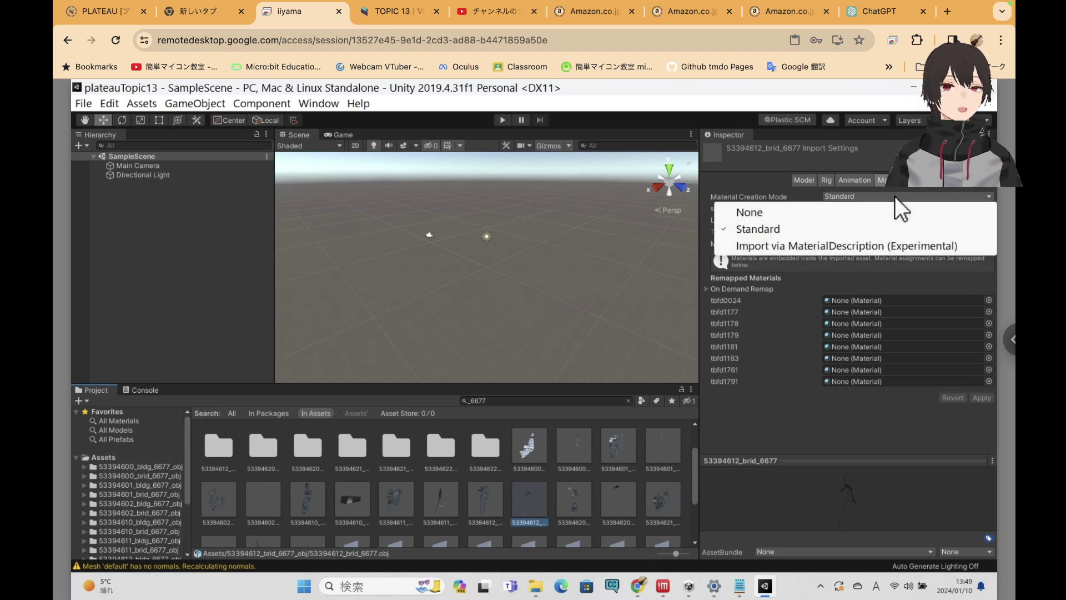
pyautogui.click(881, 242)
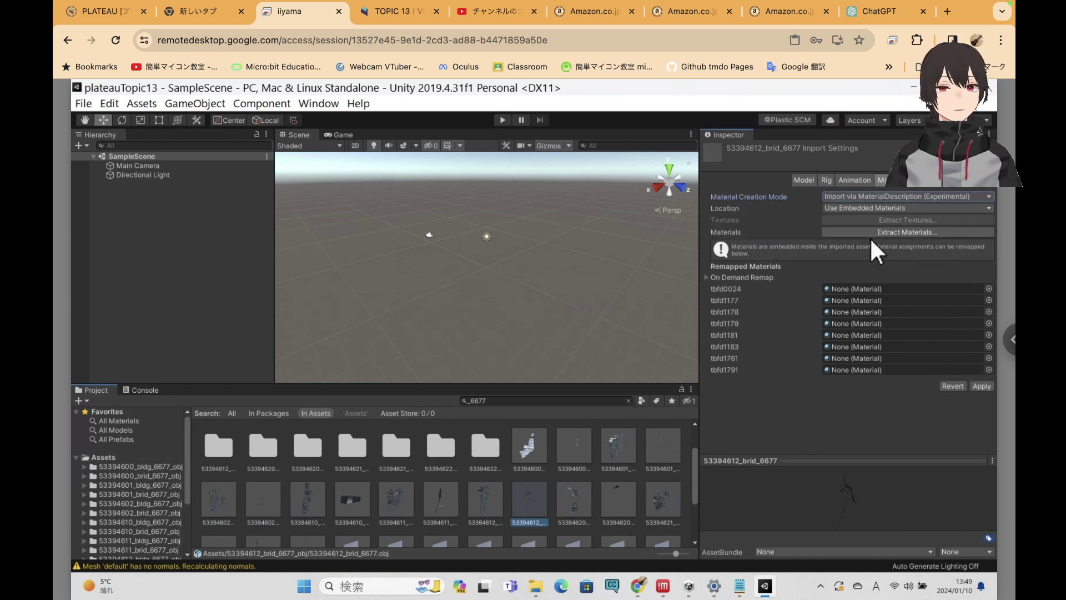
pyautogui.click(872, 205)
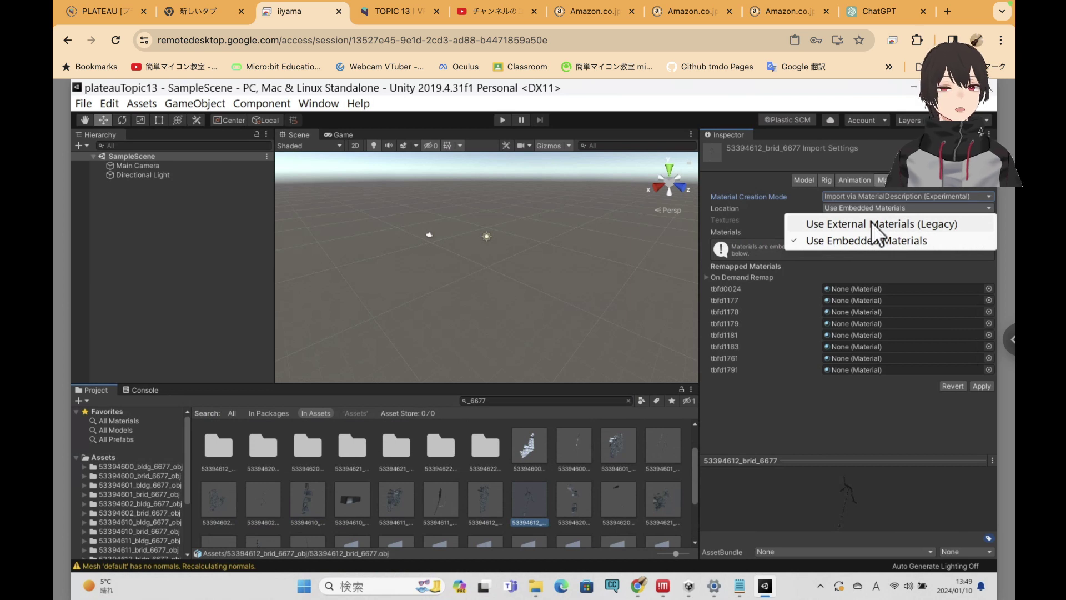
pyautogui.click(869, 224)
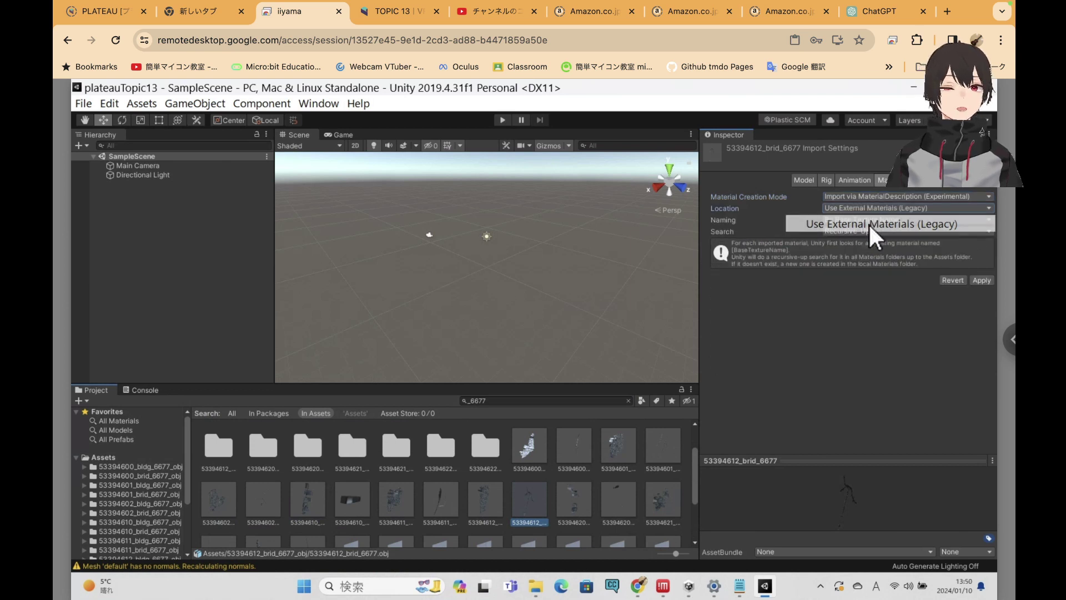
pyautogui.click(866, 231)
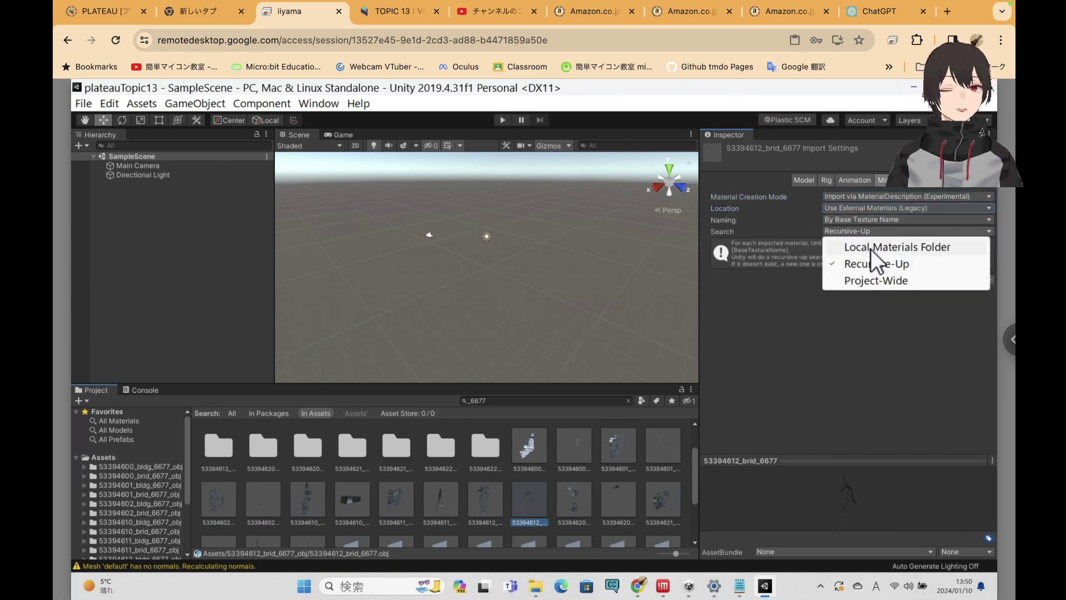
pyautogui.click(870, 247)
pyautogui.click(982, 279)
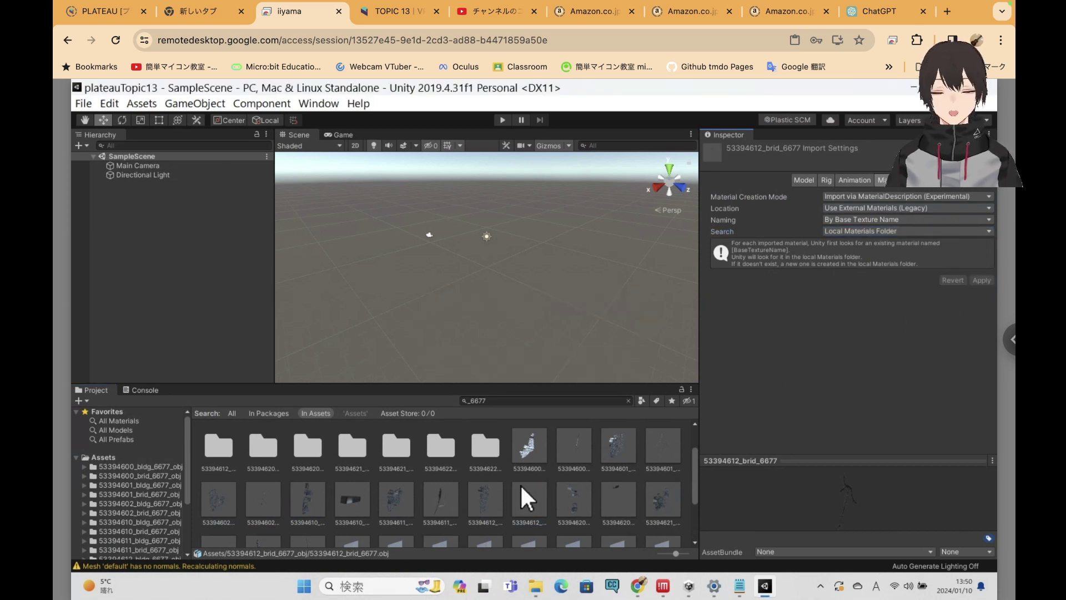
# Set bridge model 53394620_brid_6677 to Import via MaterialDescription (Experimental), Use External Materials (Legacy) and Local Materials Folder search, and apply its import settings
pyautogui.scroll(-1, 532, 489)
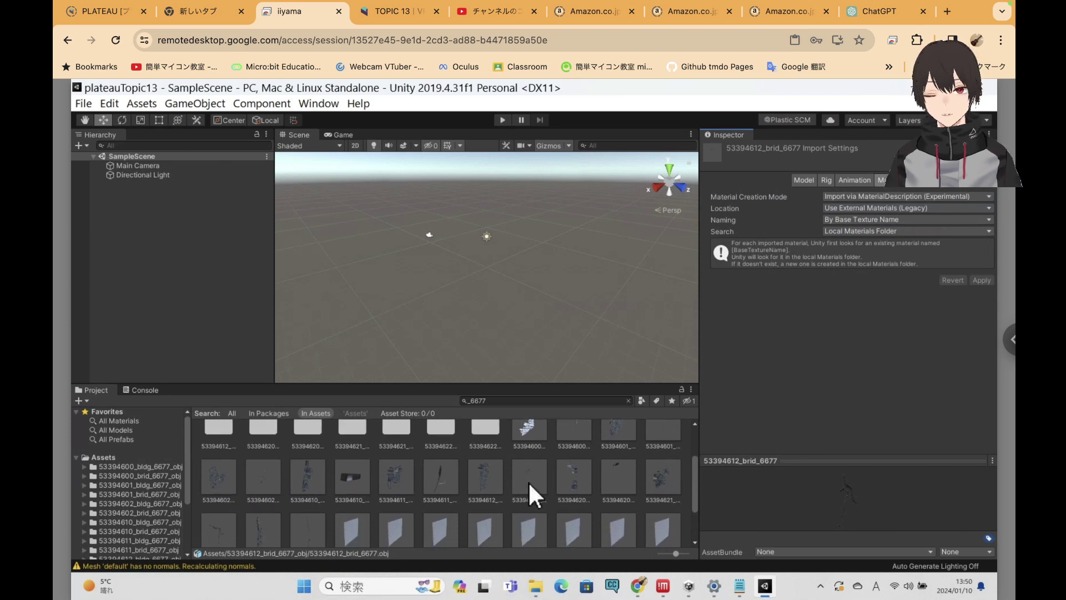
pyautogui.click(494, 481)
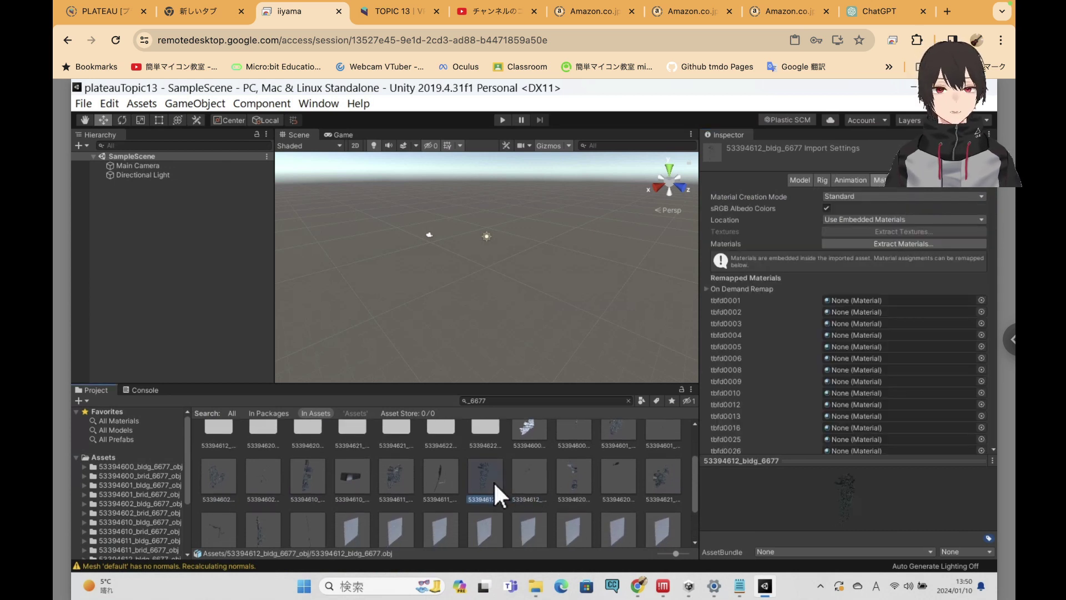
pyautogui.click(529, 481)
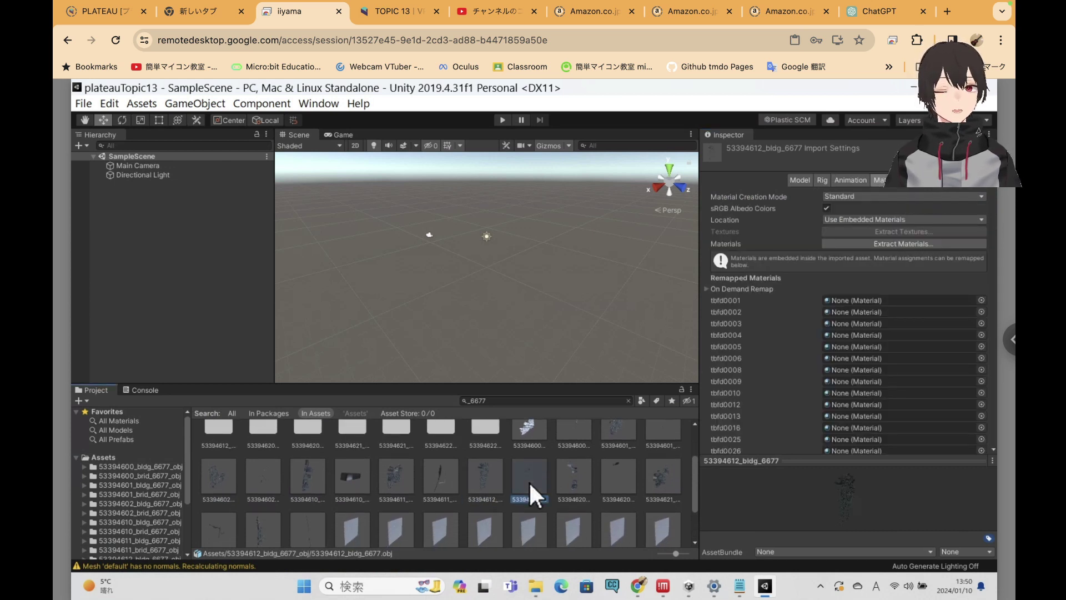
pyautogui.click(571, 480)
pyautogui.click(606, 484)
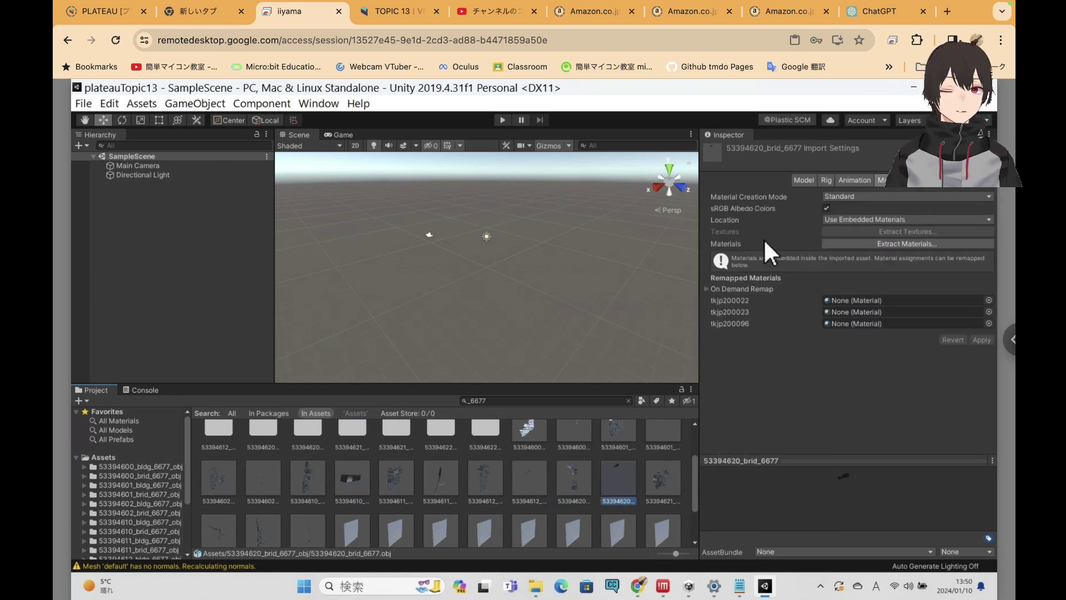
pyautogui.click(892, 196)
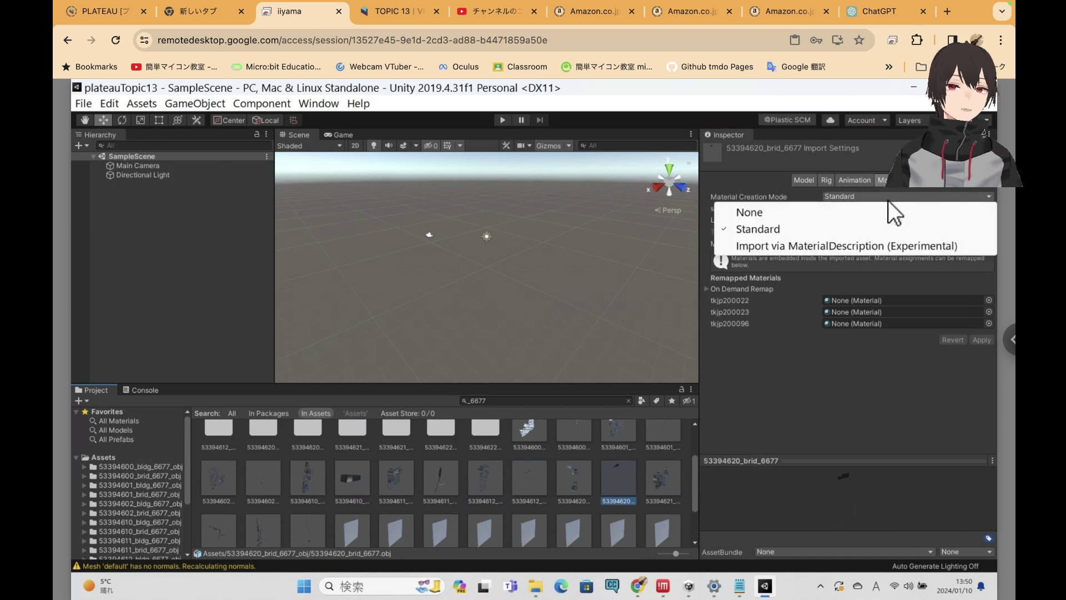
pyautogui.click(858, 241)
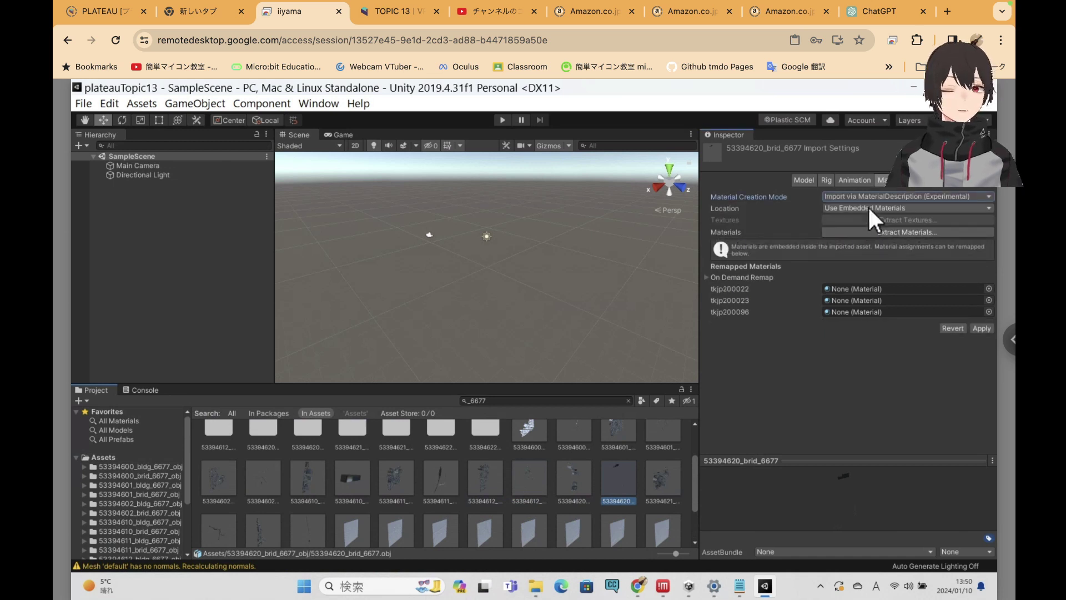
pyautogui.click(868, 207)
pyautogui.click(869, 224)
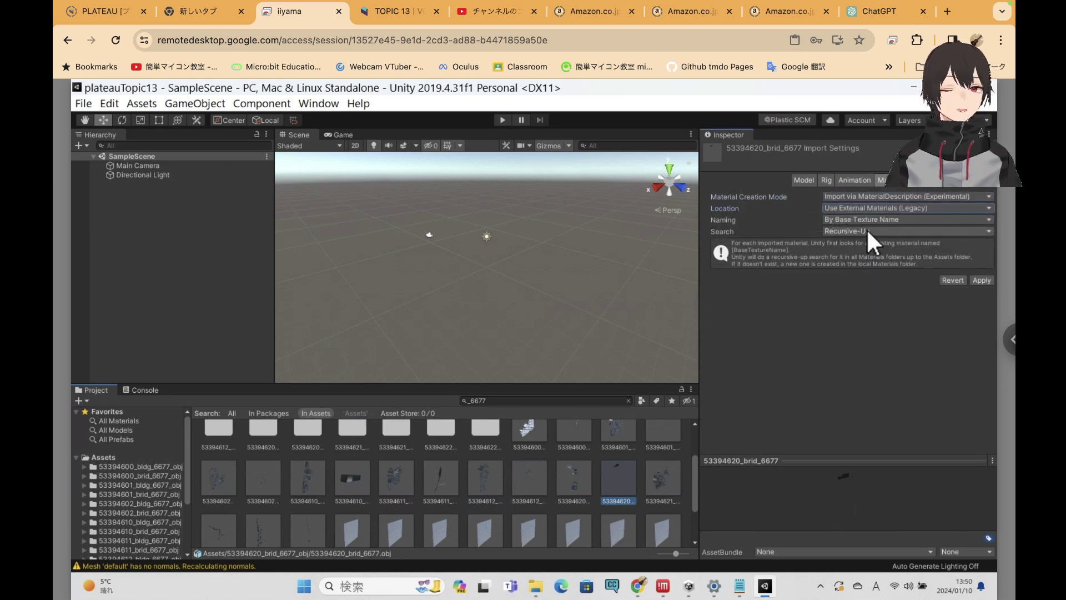
pyautogui.click(866, 229)
pyautogui.click(877, 247)
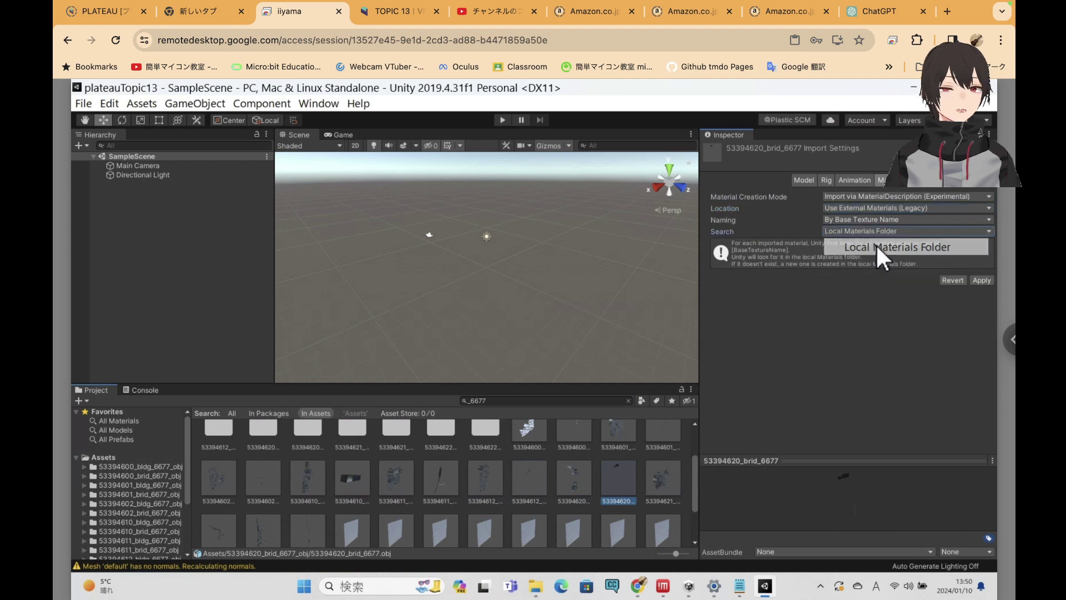
pyautogui.click(981, 279)
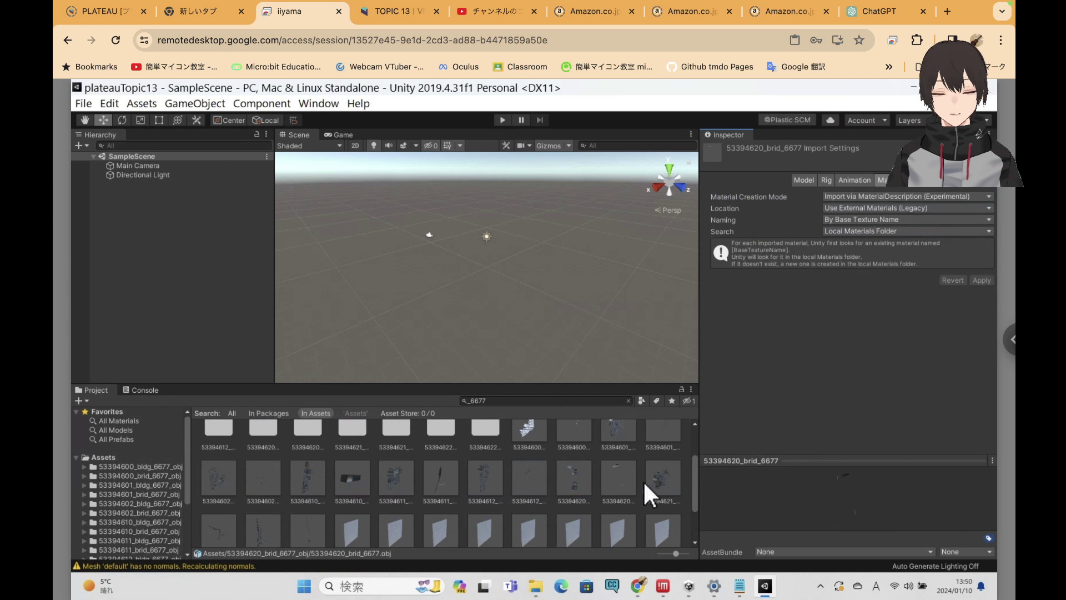
# Set bridge model 53394621_brid_6677 to Import via MaterialDescription (Experimental), Use External Materials (Legacy) and Local Materials Folder search, and apply its import settings
pyautogui.click(622, 482)
pyautogui.click(665, 482)
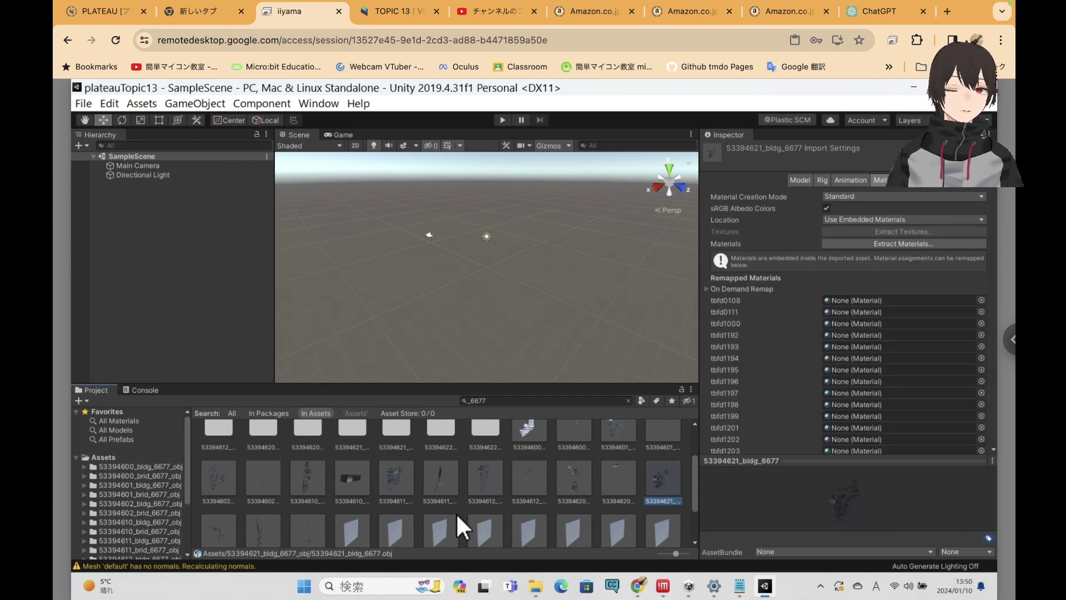
pyautogui.click(217, 529)
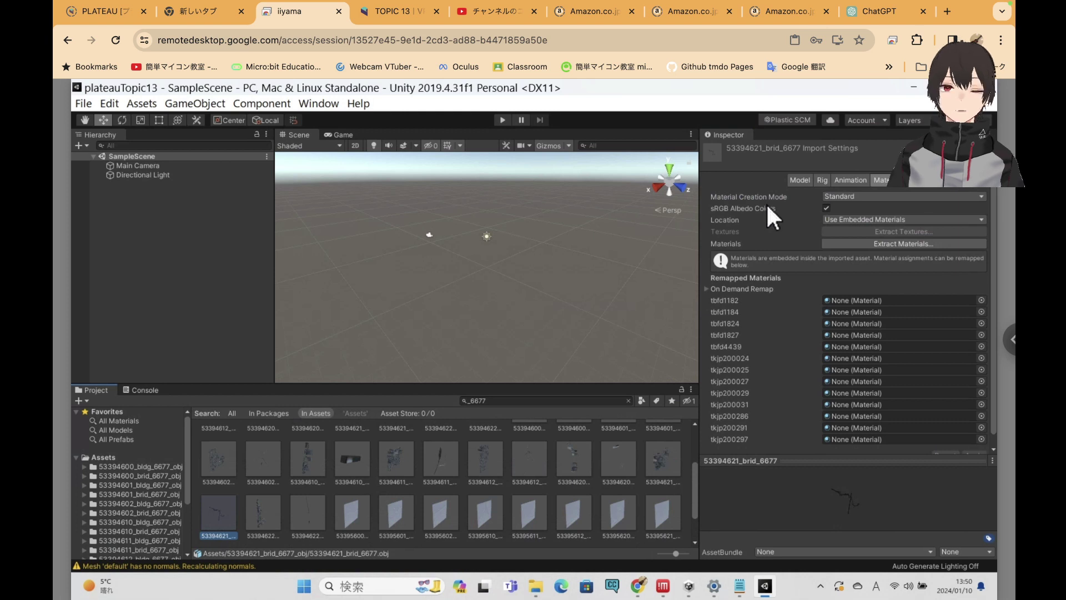
pyautogui.scroll(-1, 766, 202)
pyautogui.scroll(1, 774, 160)
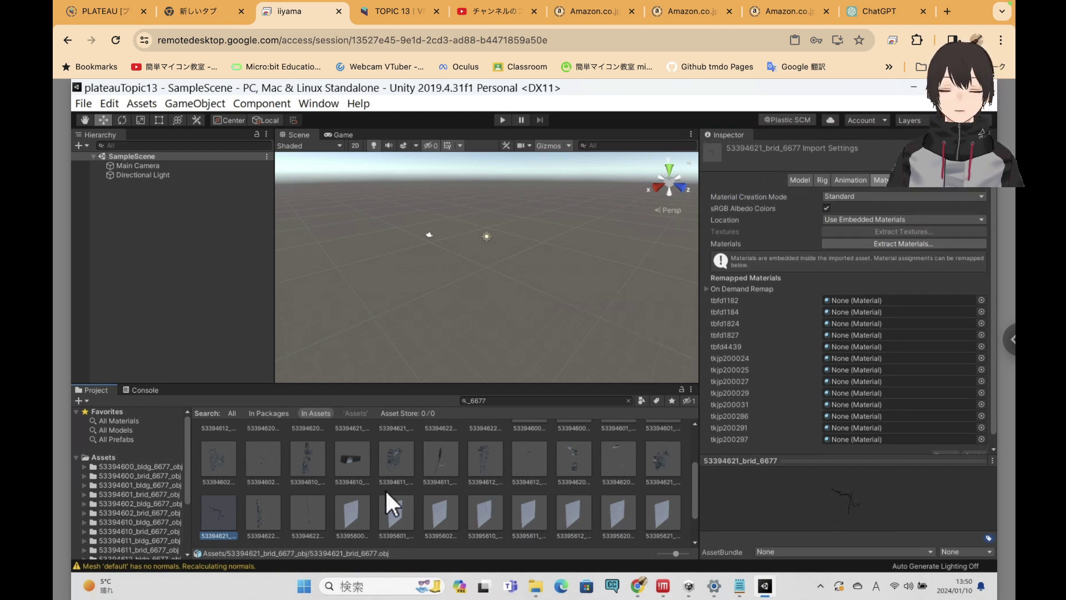
pyautogui.click(896, 196)
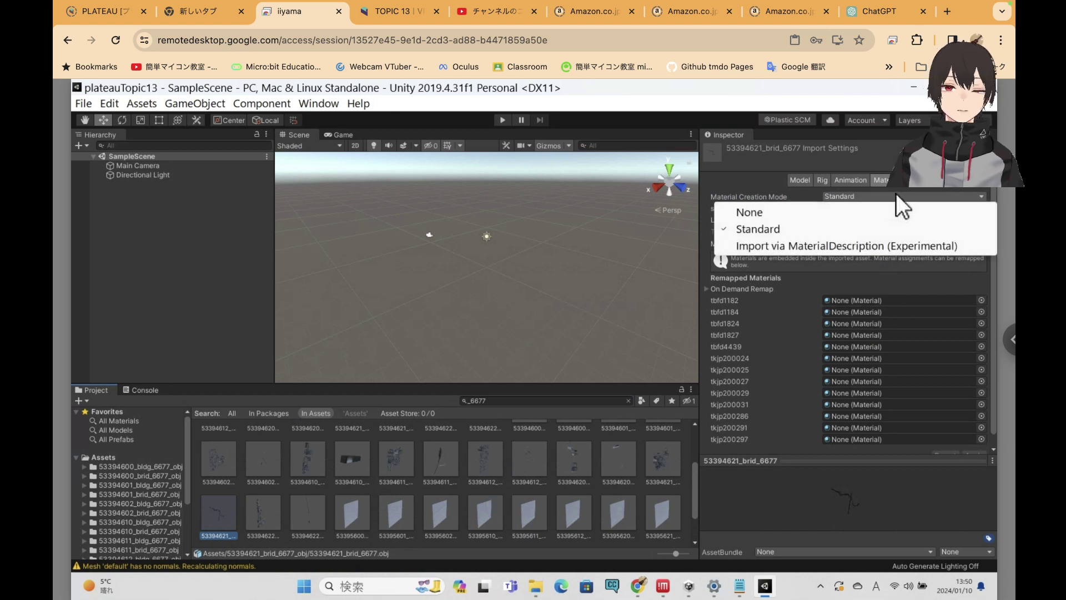
pyautogui.click(890, 246)
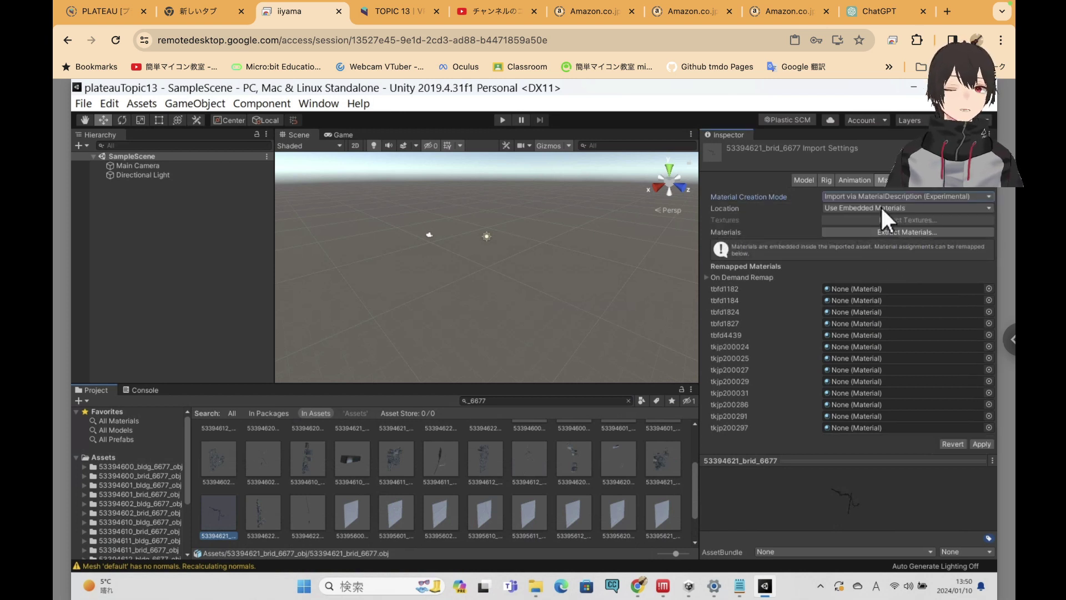
pyautogui.click(881, 207)
pyautogui.click(882, 222)
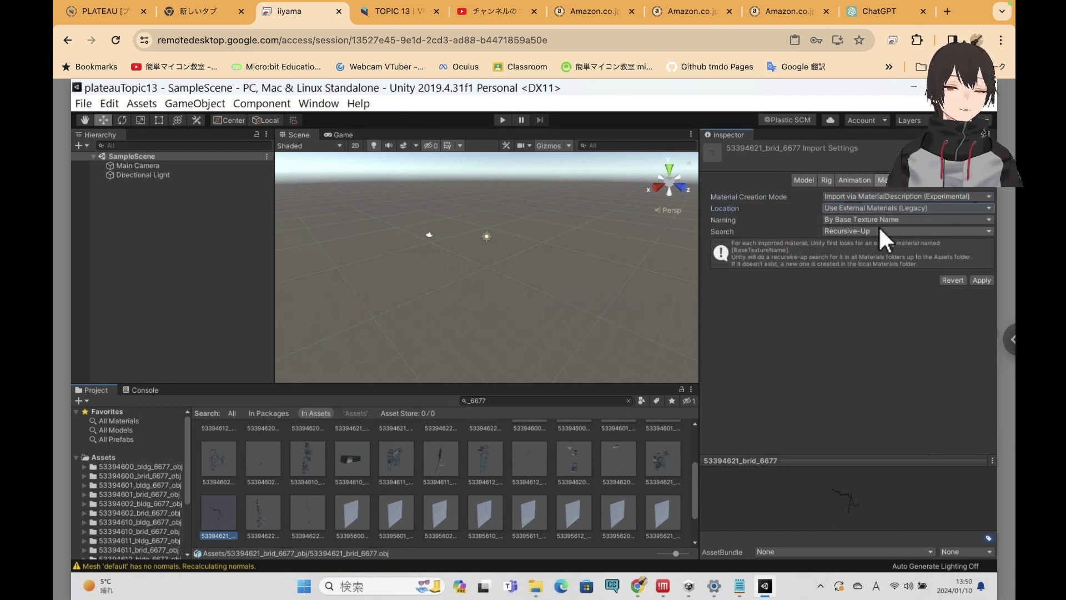
pyautogui.click(879, 230)
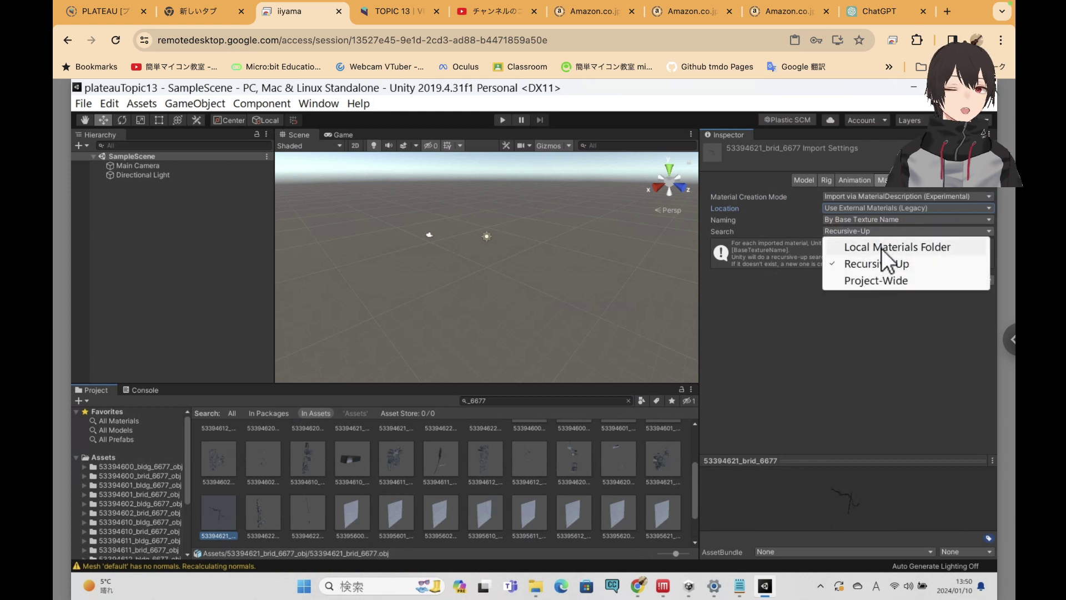
pyautogui.click(882, 247)
pyautogui.click(980, 280)
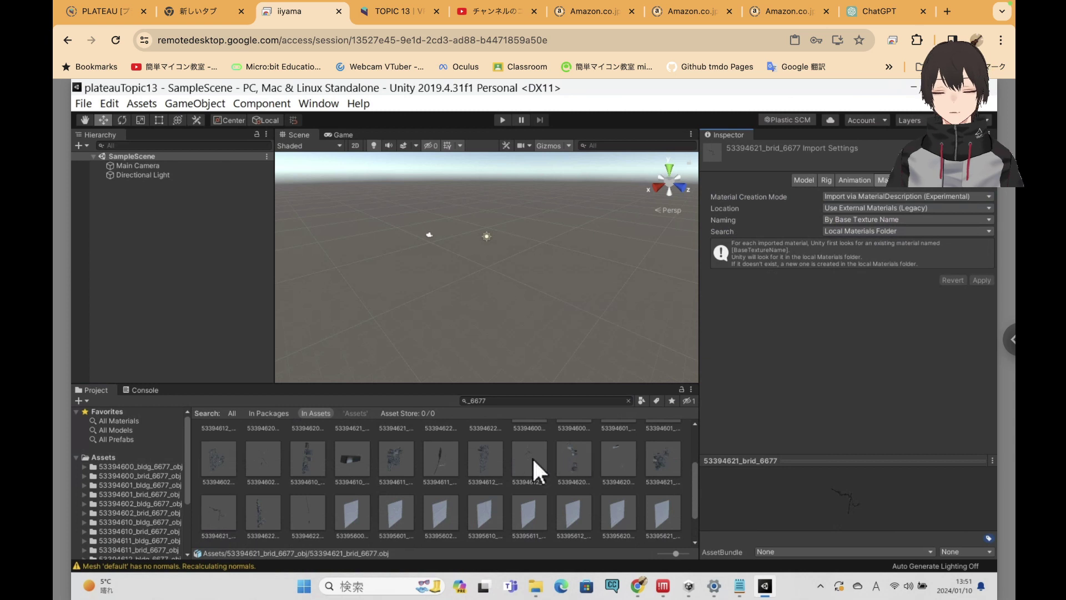
# Set bridge model 53394622_brid_6677 to Import via MaterialDescription (Experimental), Use External Materials (Legacy) and Local Materials Folder search, and apply its import settings
pyautogui.click(264, 514)
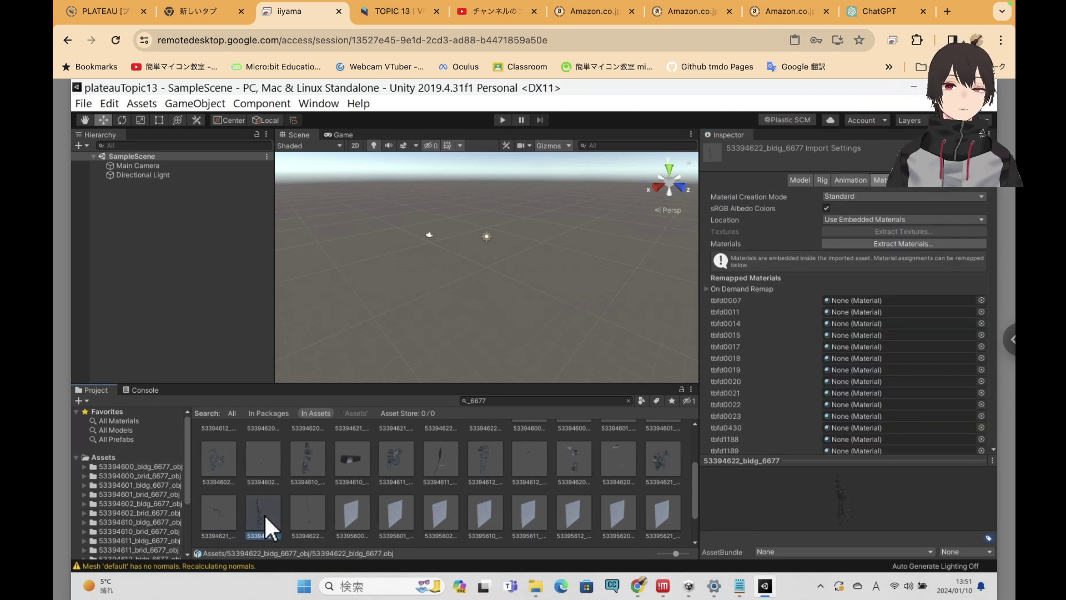
pyautogui.click(297, 513)
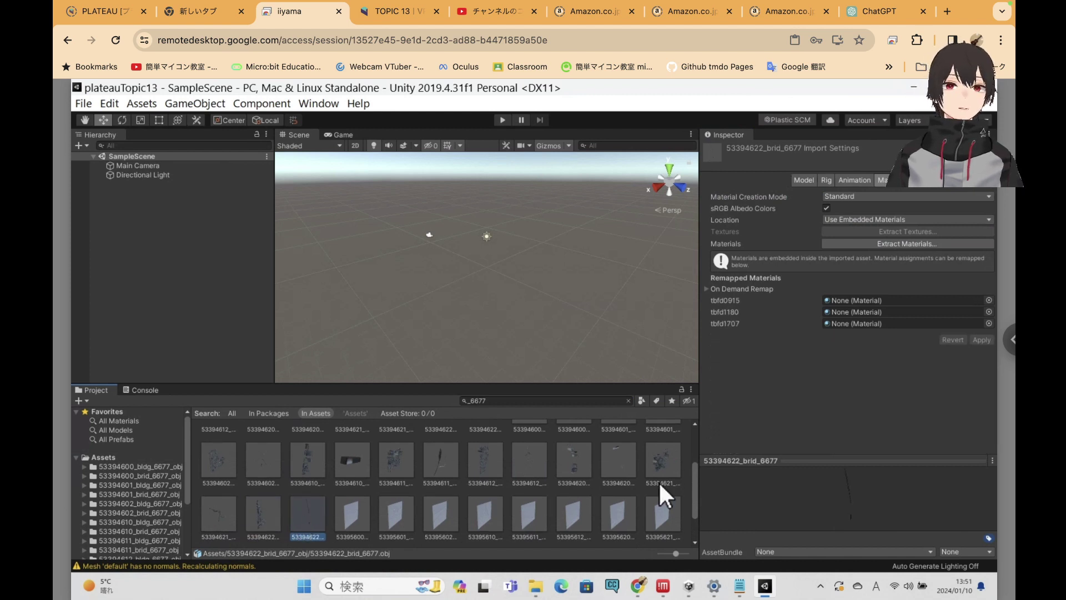
pyautogui.click(899, 197)
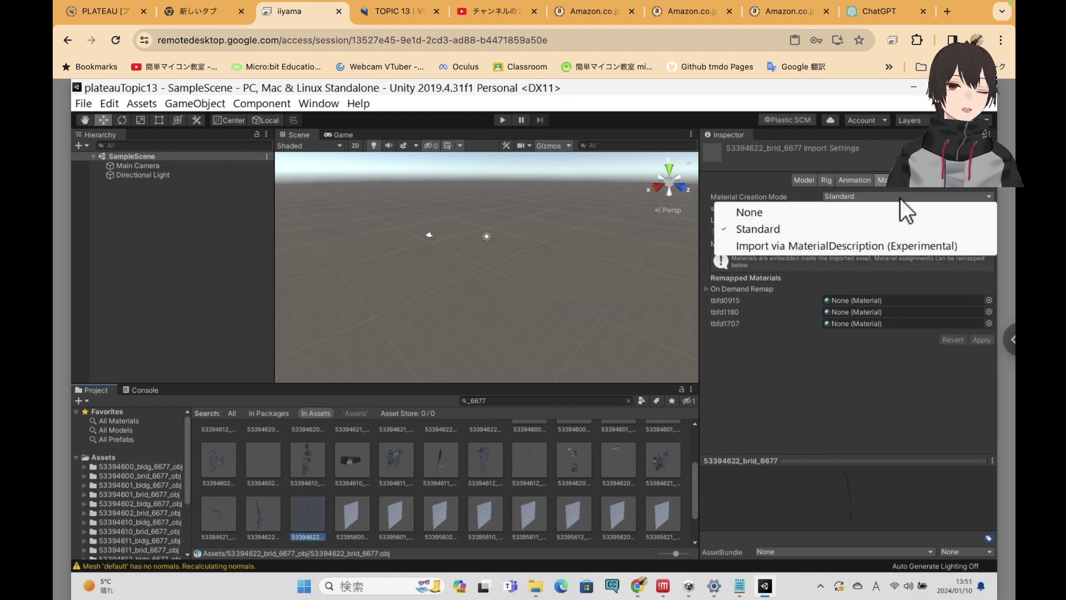
pyautogui.click(897, 245)
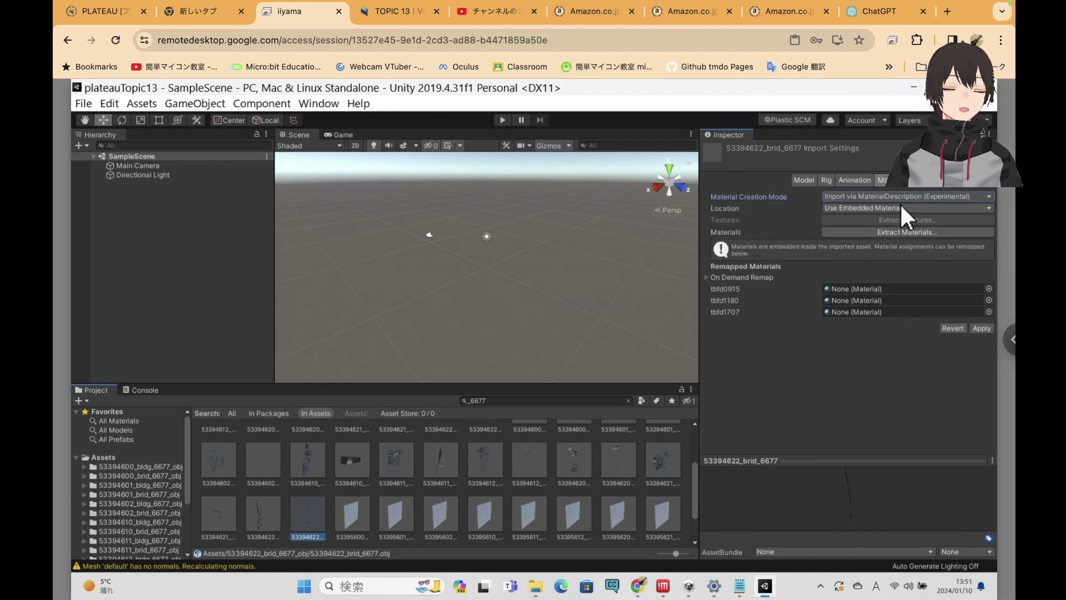
pyautogui.click(901, 206)
pyautogui.click(901, 221)
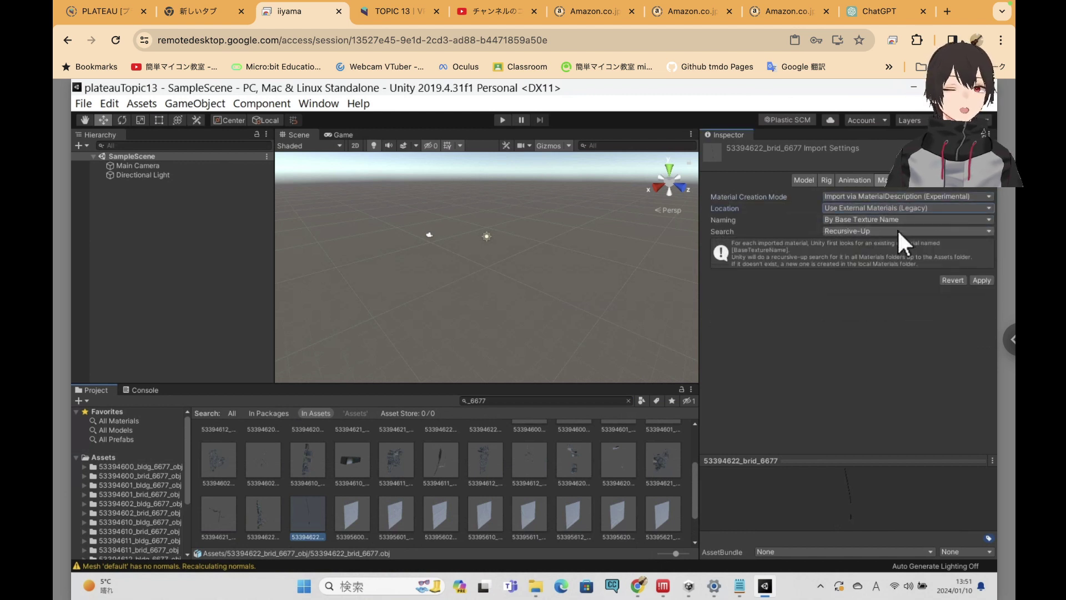
pyautogui.click(897, 228)
pyautogui.click(908, 245)
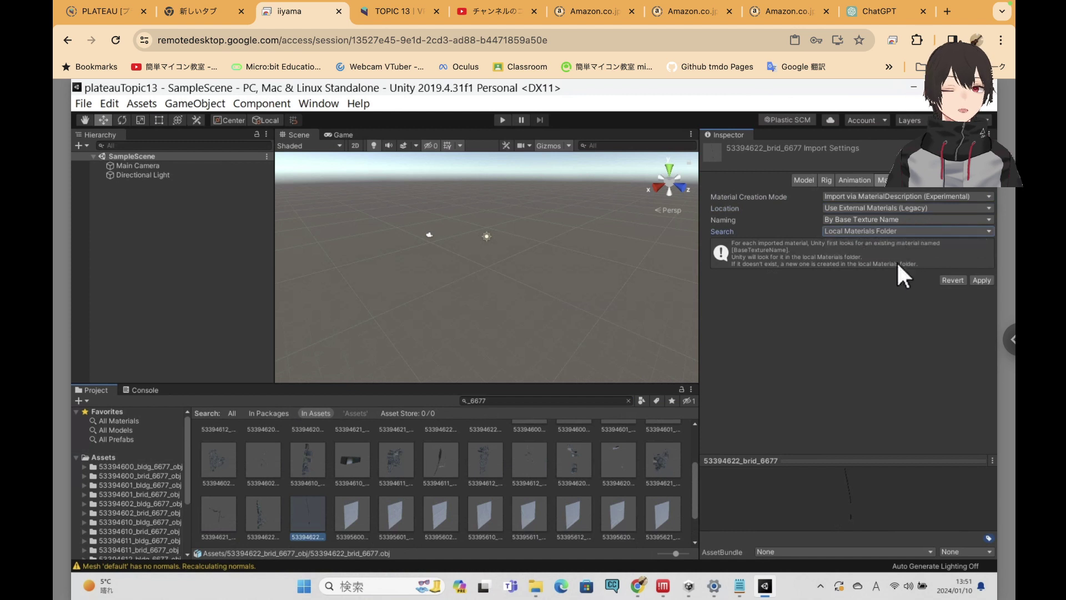
pyautogui.click(975, 280)
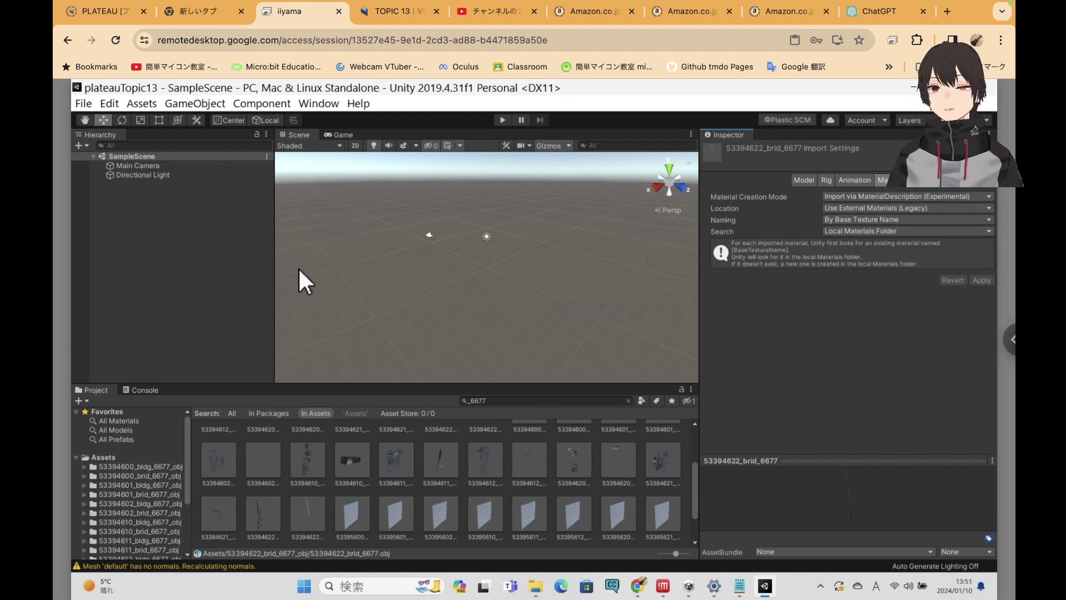
# Save the Unity project and select bridge model 53394612_brid_6677 to check its Materials import settings
pyautogui.click(83, 103)
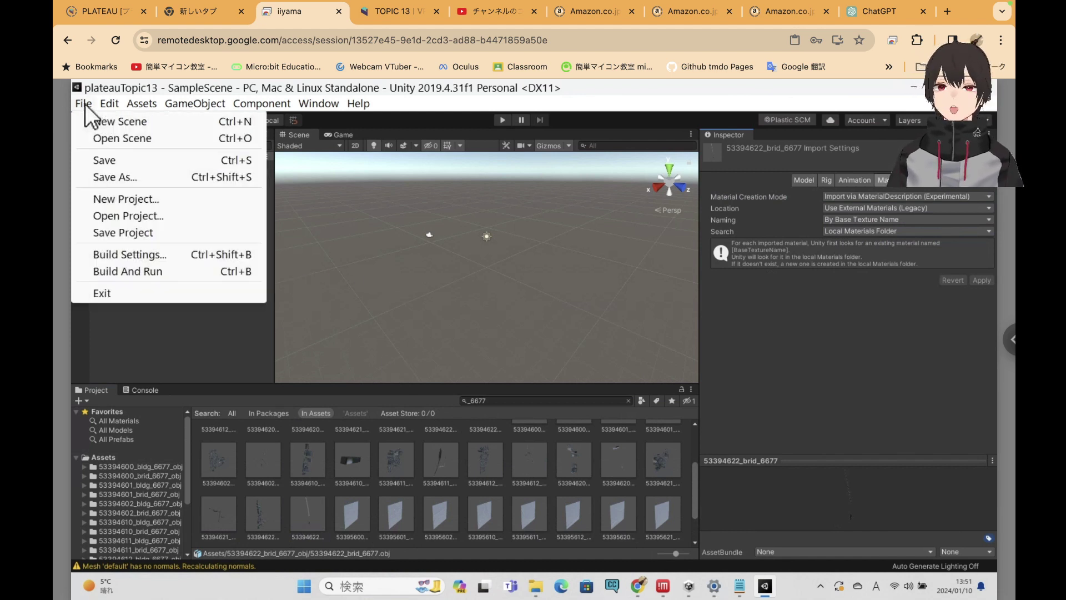
pyautogui.click(162, 232)
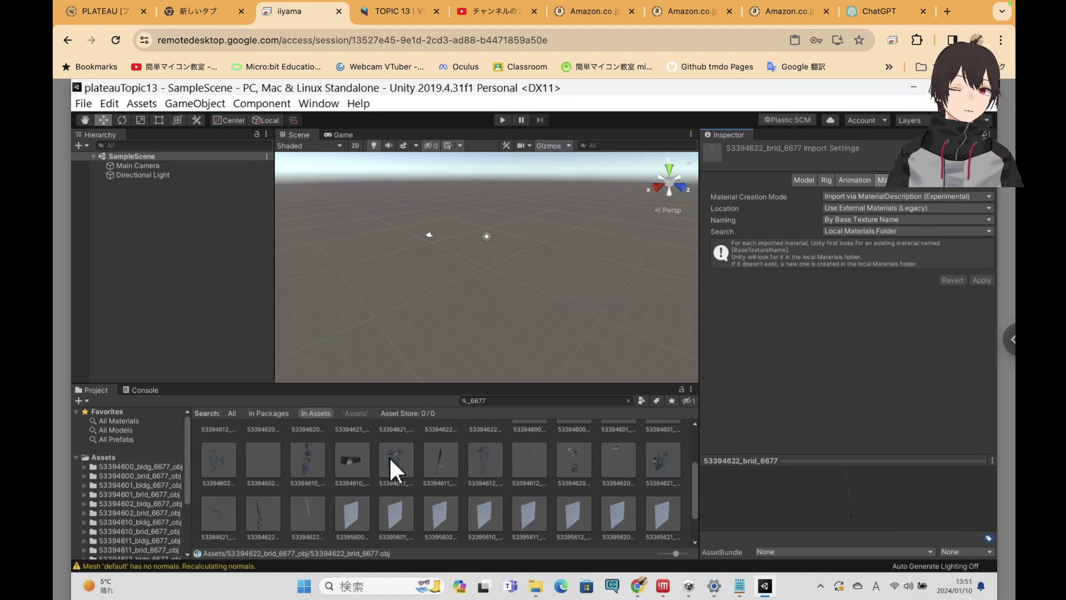
pyautogui.click(490, 461)
pyautogui.click(514, 461)
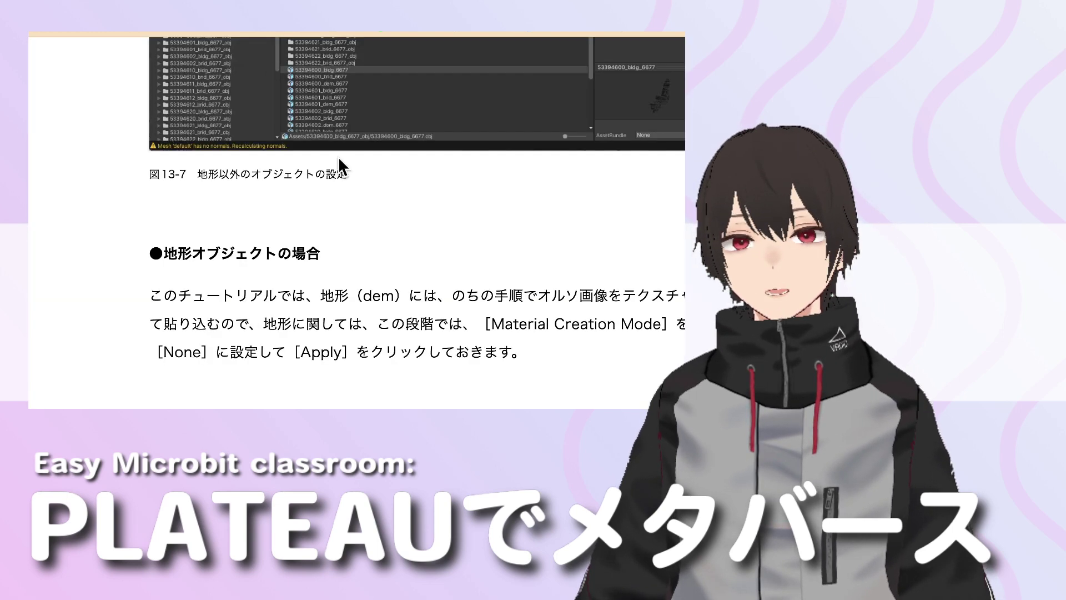
# Review the PLATEAU TOPIC 13 tutorial page's sections on terrain object settings, texture settings and placing models in the scene
pyautogui.scroll(-5, 392, 190)
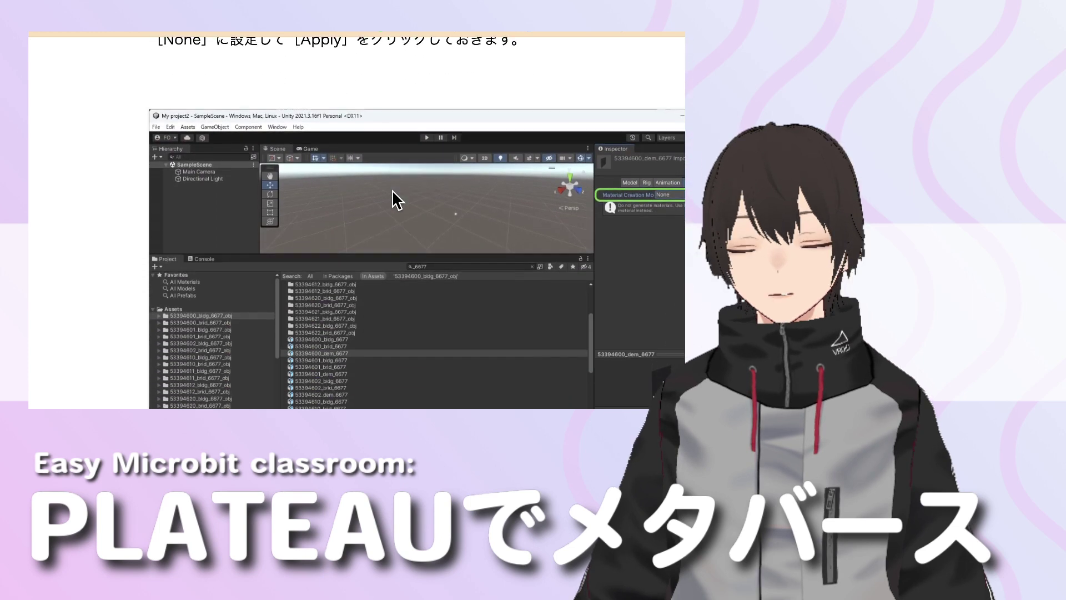
pyautogui.scroll(-7, 392, 190)
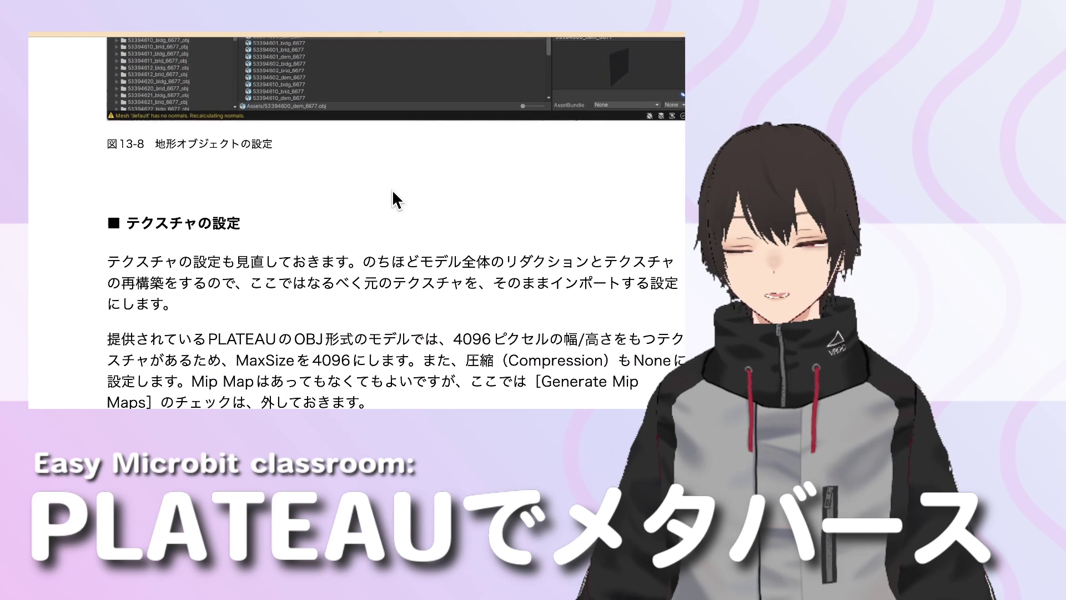
pyautogui.scroll(-10, 393, 192)
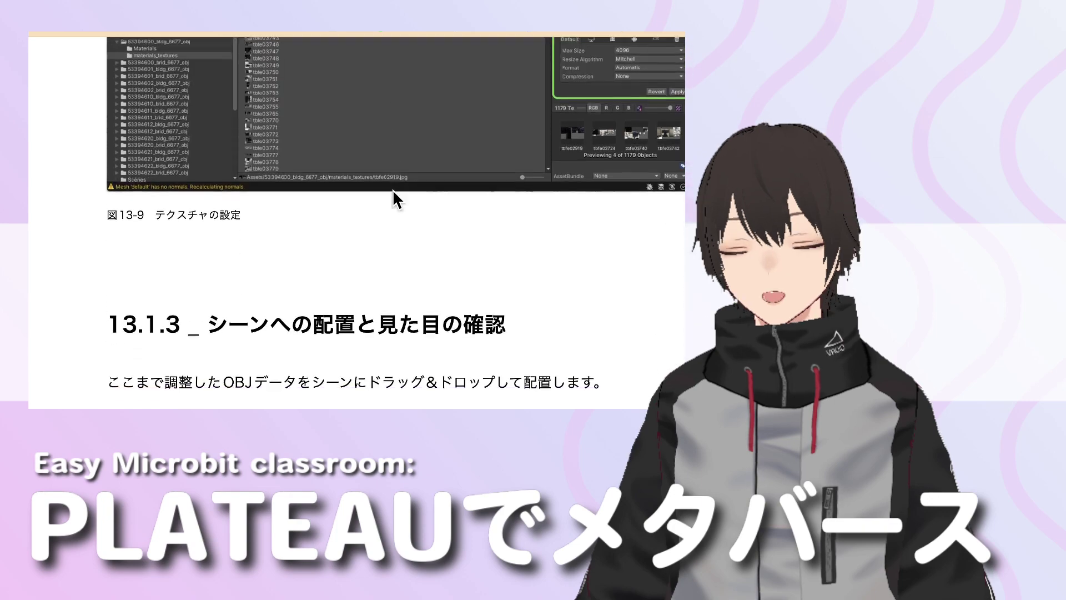
pyautogui.scroll(15, 392, 188)
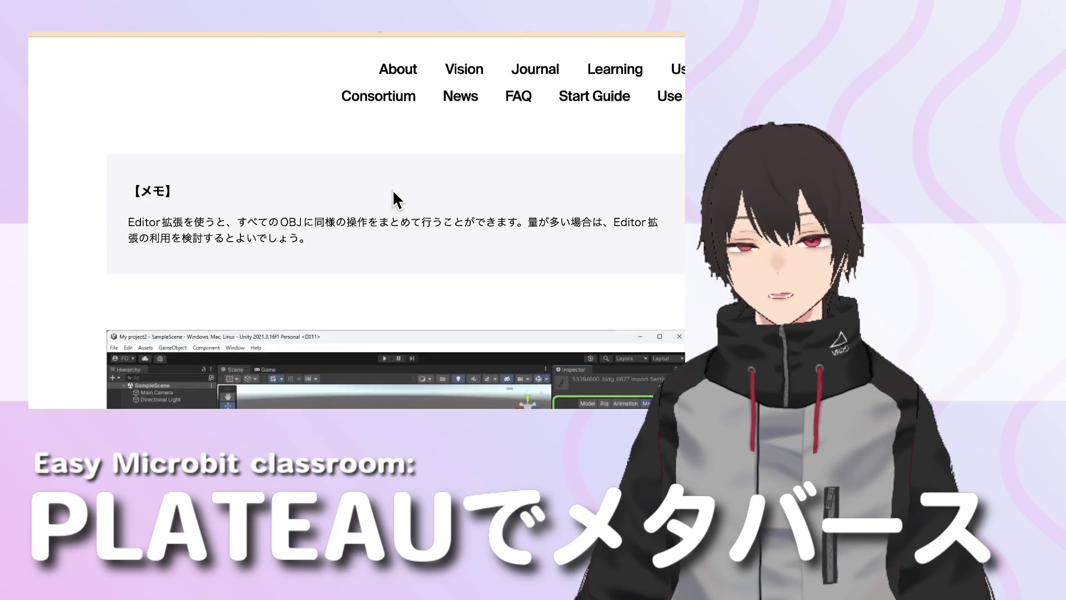
pyautogui.scroll(-6, 392, 189)
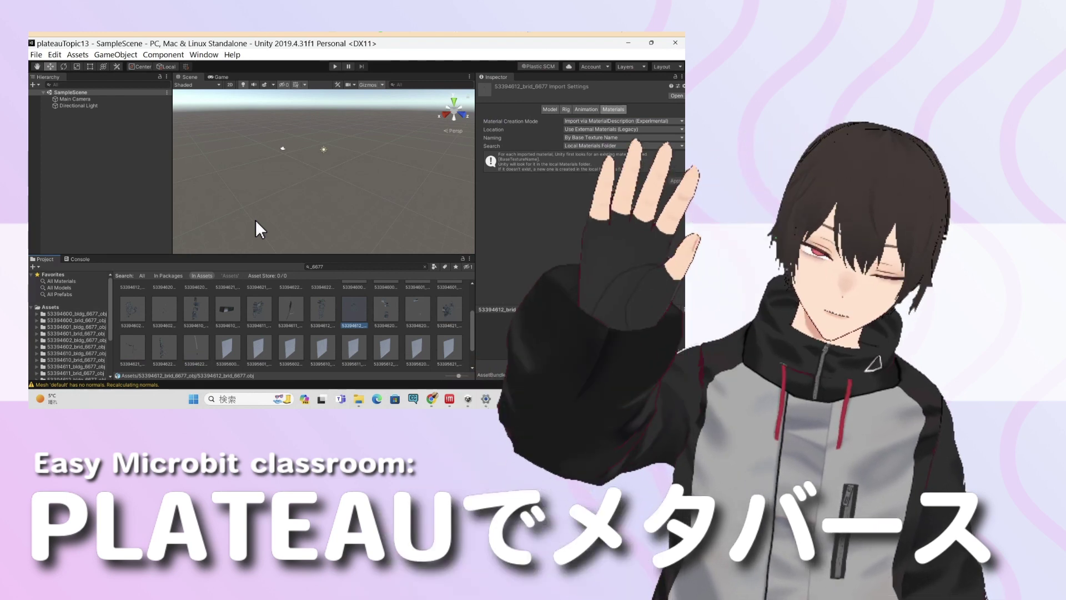
# Check the Materials import settings of terrain model 53395611_dem_6677 in the Unity project
pyautogui.press('Down')
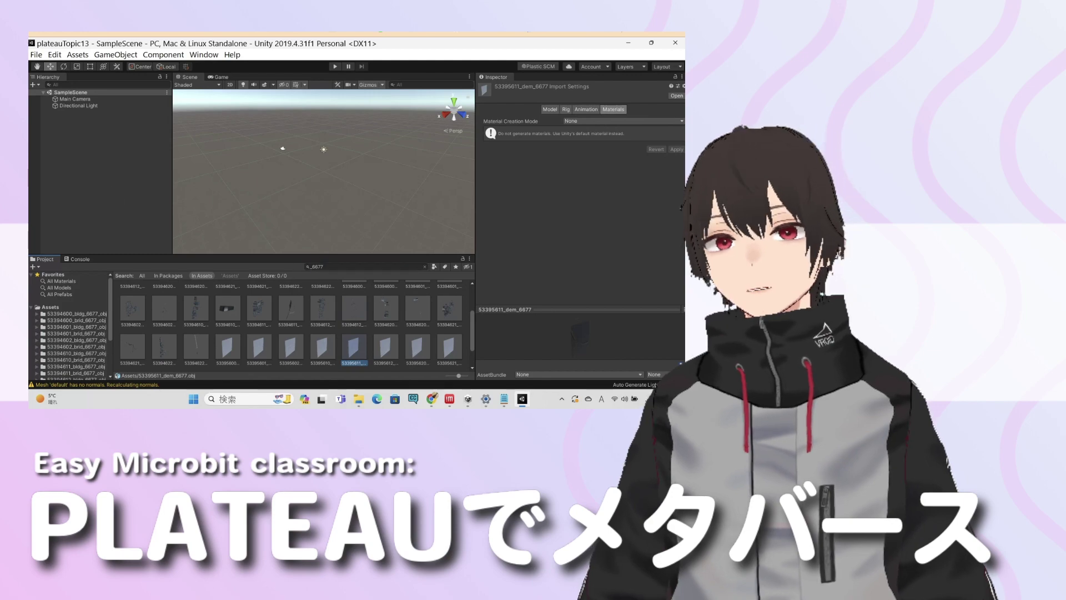